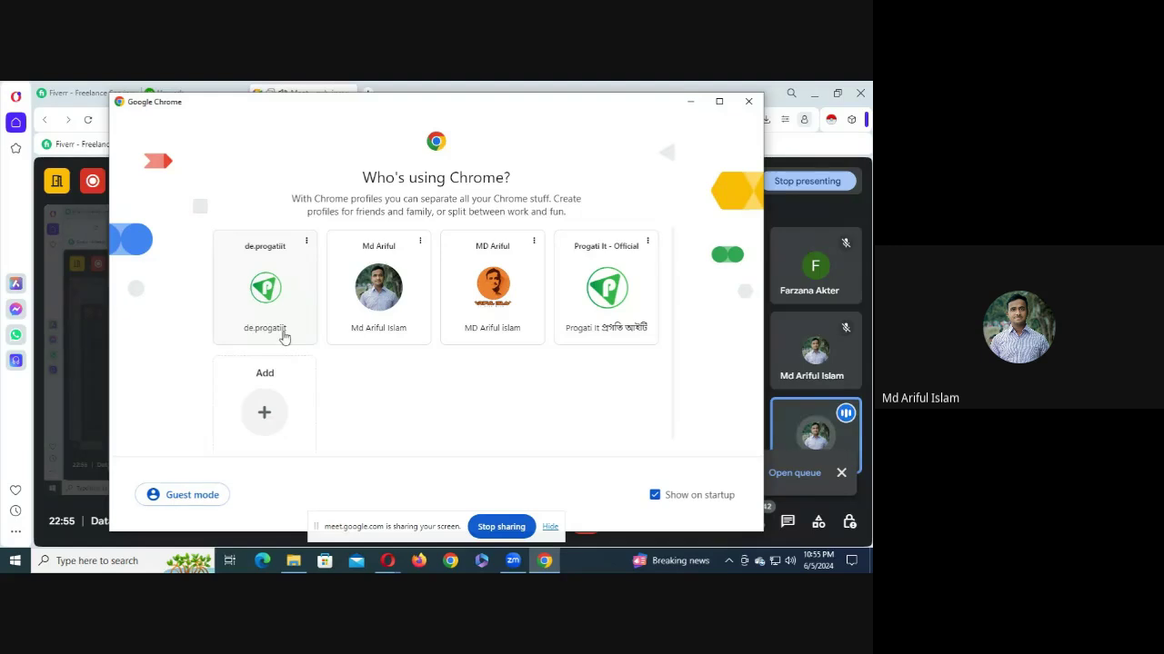
- Open Chrome under the data-entry work profile from the profile picker
{"action": "left_click", "coordinate": [281, 333]}
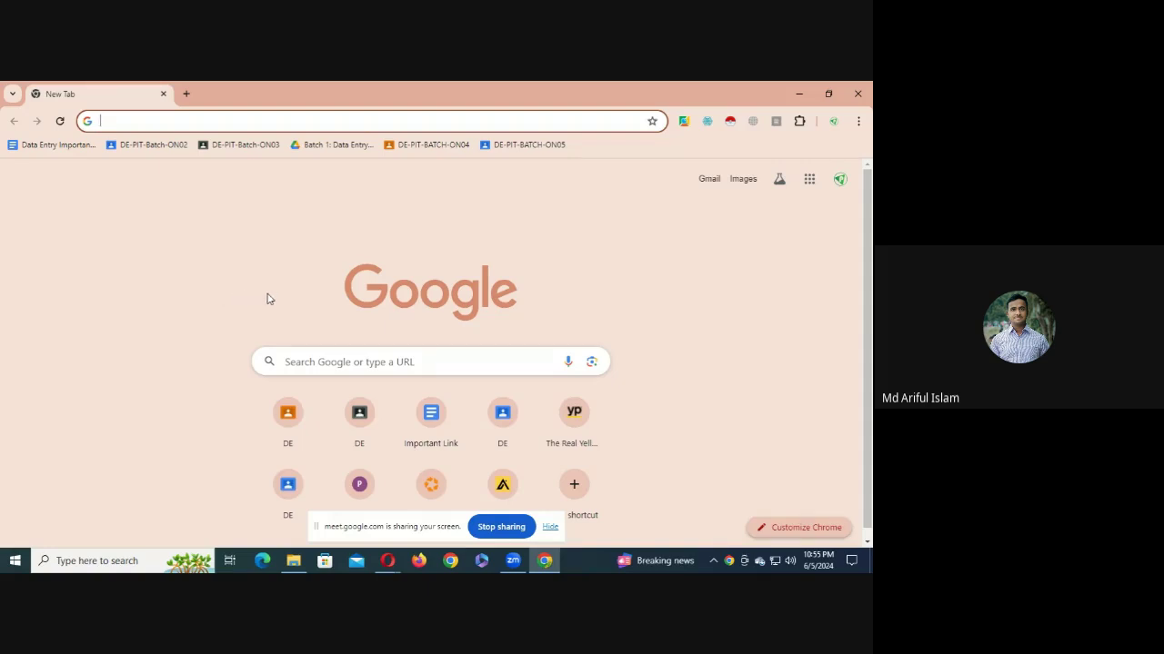
- Remove the Instant Data Scraper extension from Chrome
{"action": "right_click", "coordinate": [730, 121]}
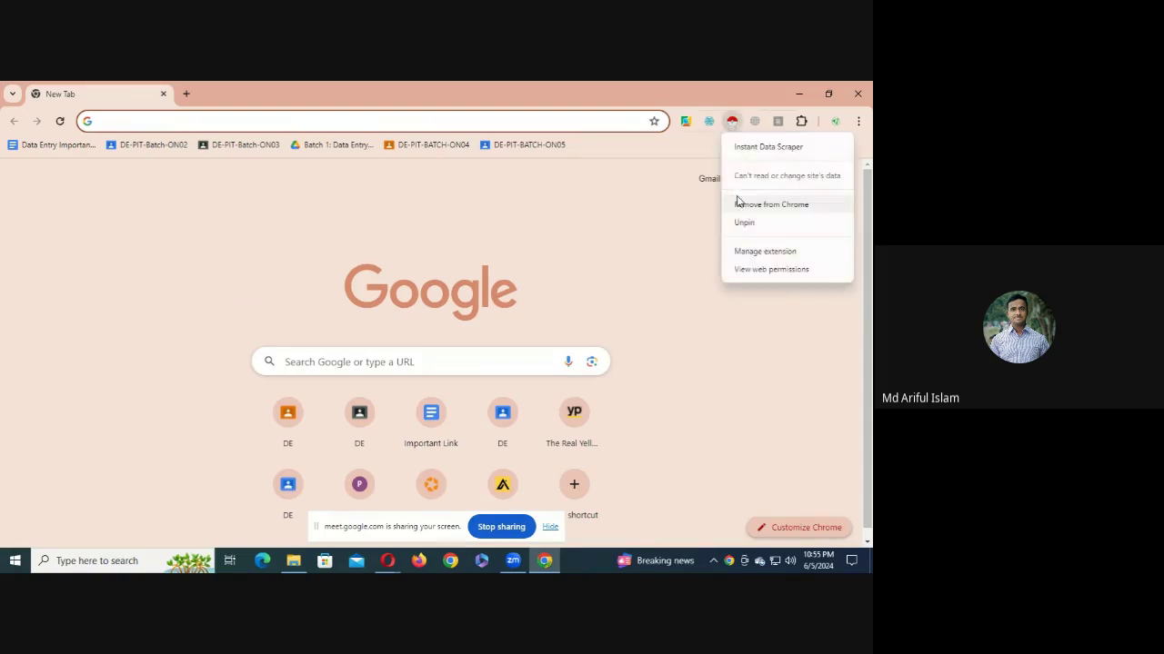
{"action": "left_click", "coordinate": [739, 200]}
{"action": "left_click", "coordinate": [644, 235]}
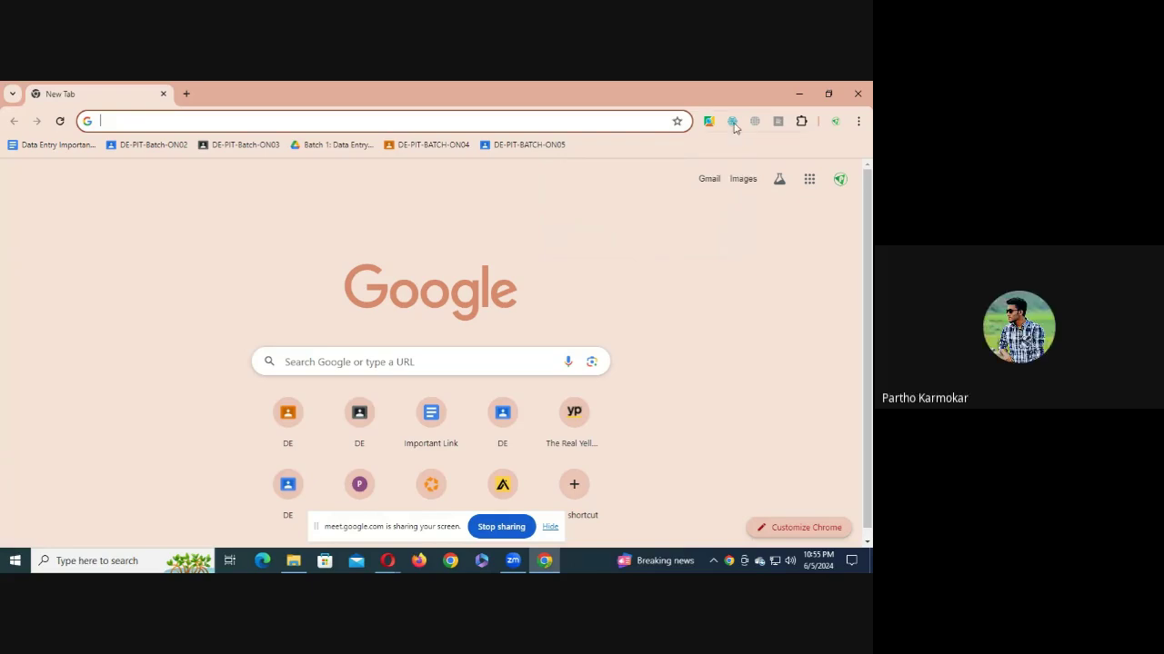
- Remove the Web Scraper extension and close its uninstall survey tab
{"action": "right_click", "coordinate": [732, 120]}
{"action": "left_click", "coordinate": [688, 221]}
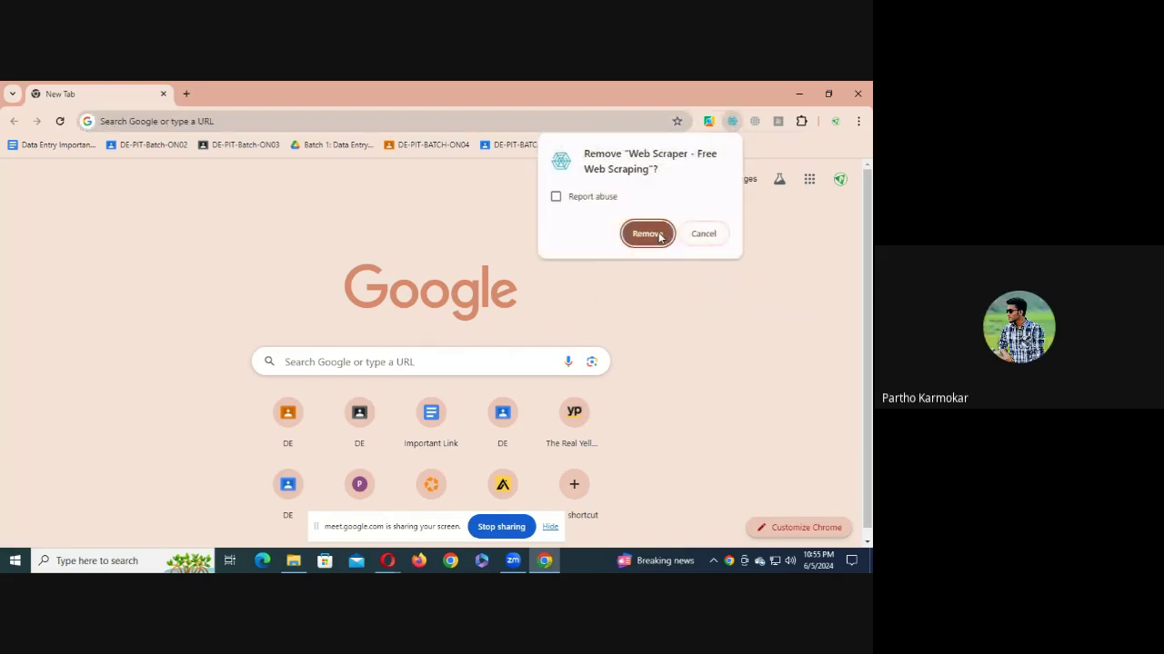
{"action": "left_click", "coordinate": [644, 234]}
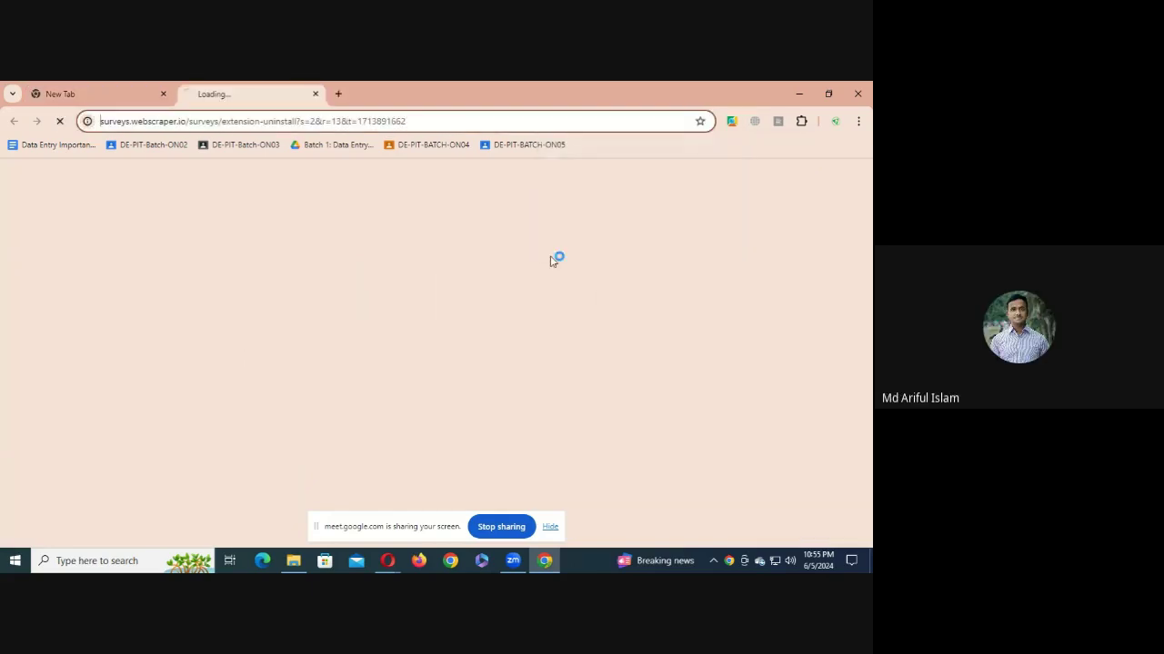
{"action": "left_click", "coordinate": [316, 94]}
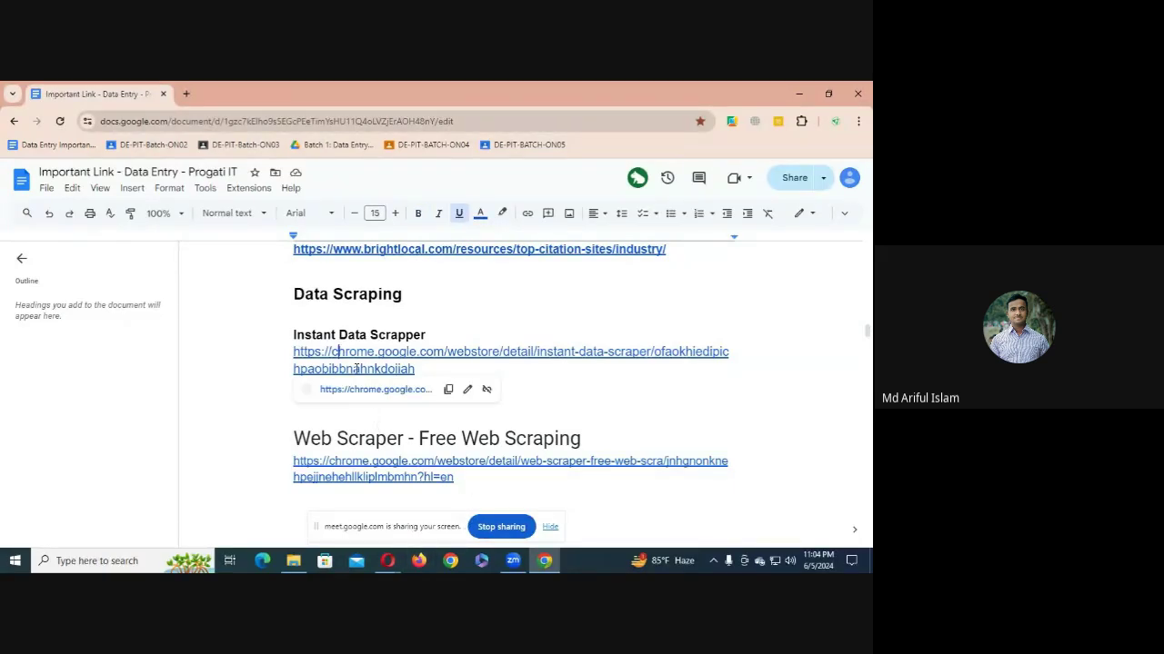
- Select the Instant Data Scrapper link, then dismiss Google Meet's infinity-mirror warning
{"action": "left_click_drag", "start_coordinate": [293, 352], "coordinate": [412, 363]}
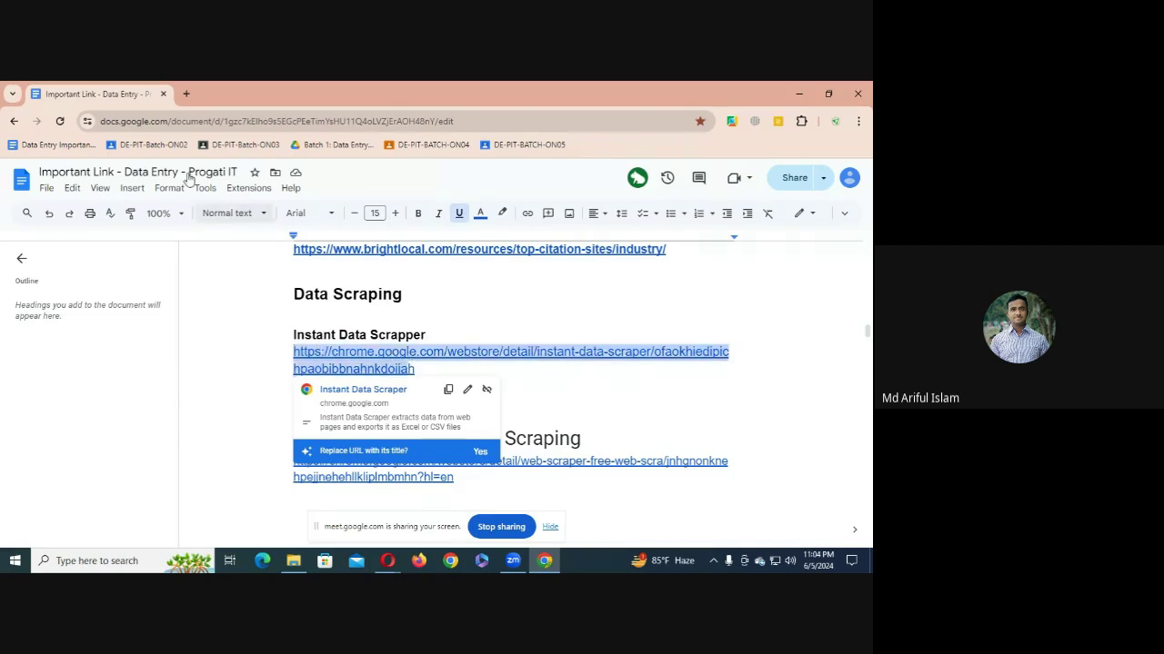
{"action": "left_click", "coordinate": [357, 320]}
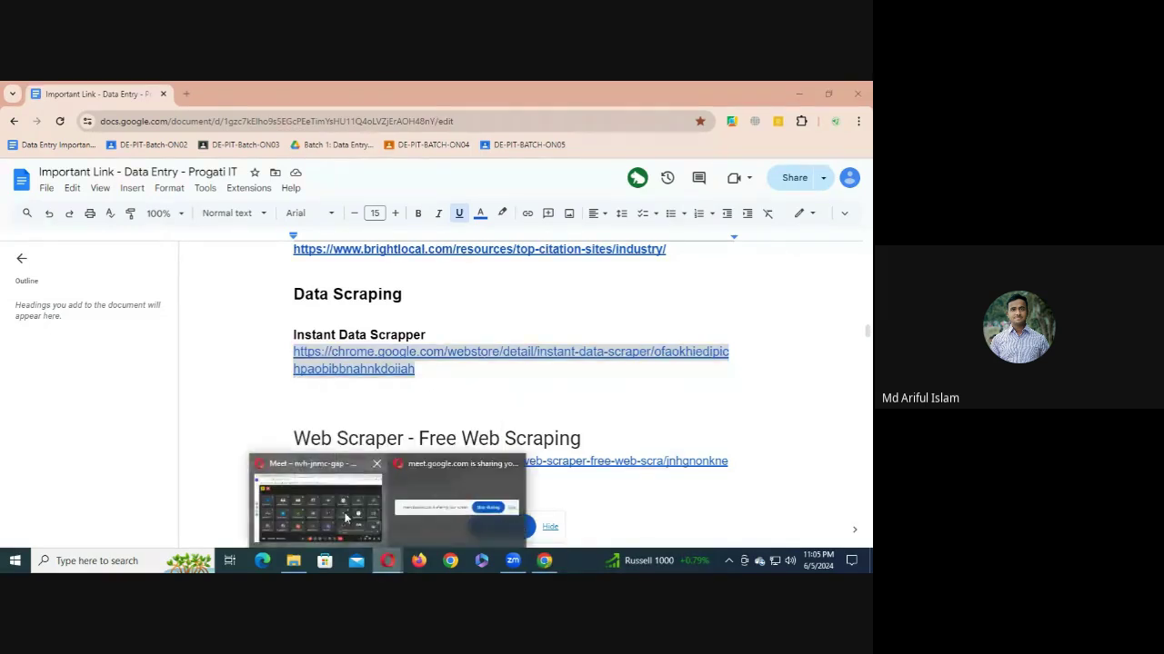
{"action": "left_click", "coordinate": [373, 518]}
{"action": "left_click_drag", "start_coordinate": [414, 532], "coordinate": [429, 404]}
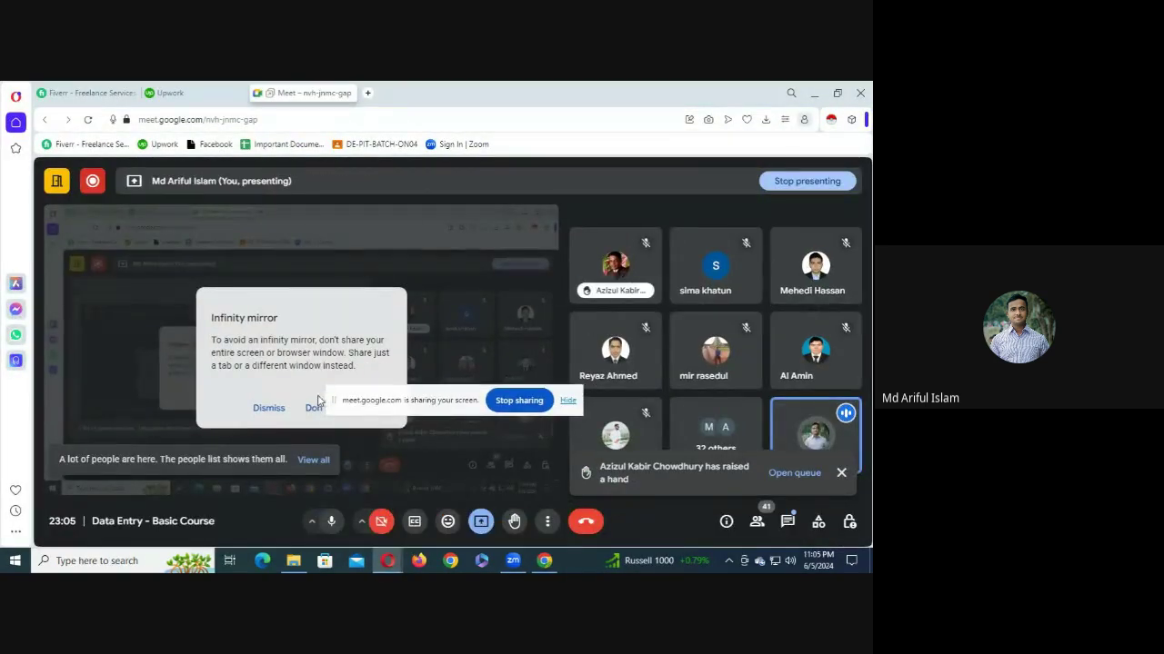
{"action": "left_click", "coordinate": [269, 411]}
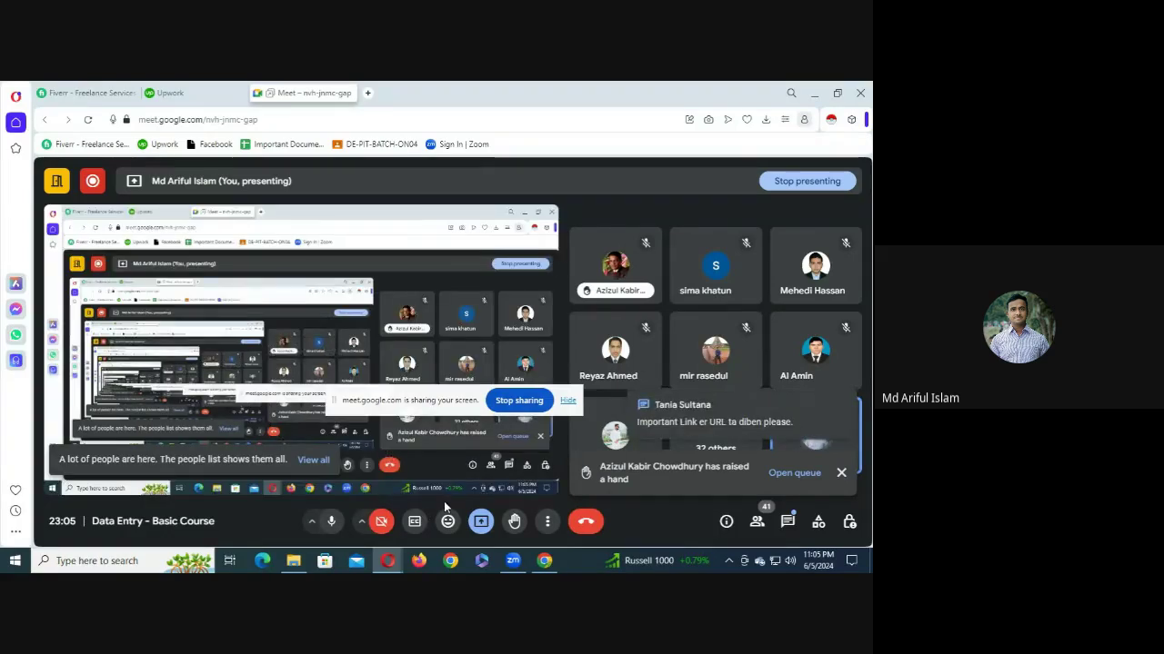
- Back in the doc, bring up the Instant Data Scrapper link's preview card
{"action": "left_click", "coordinate": [544, 561]}
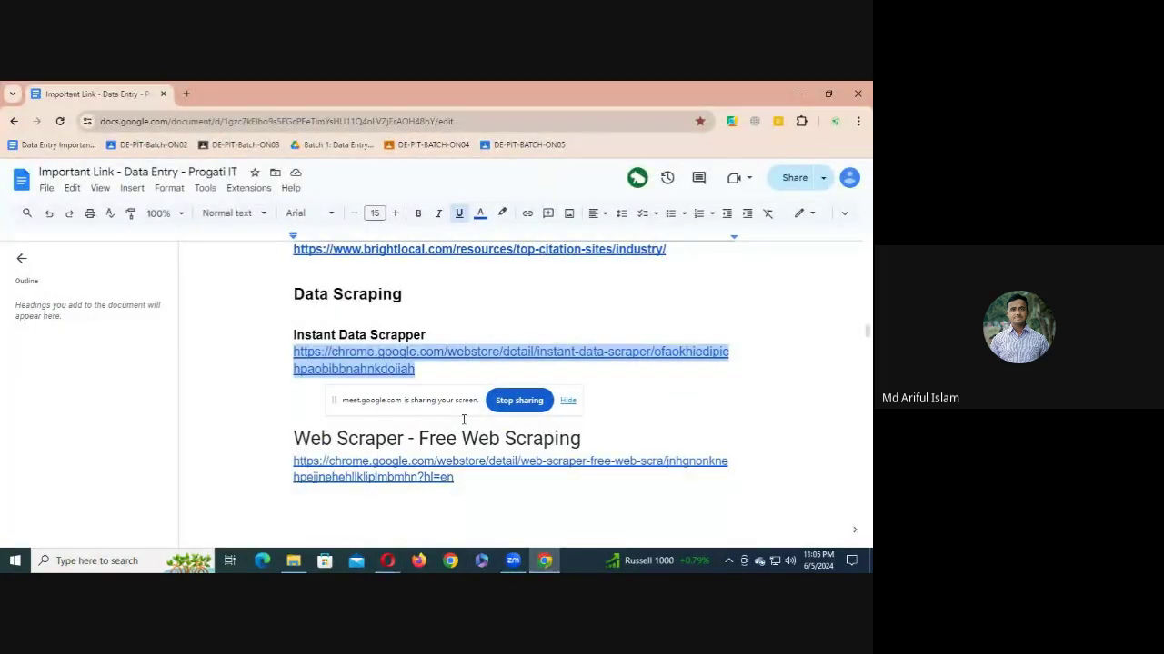
{"action": "left_click_drag", "start_coordinate": [446, 402], "coordinate": [408, 274]}
{"action": "left_click", "coordinate": [399, 380]}
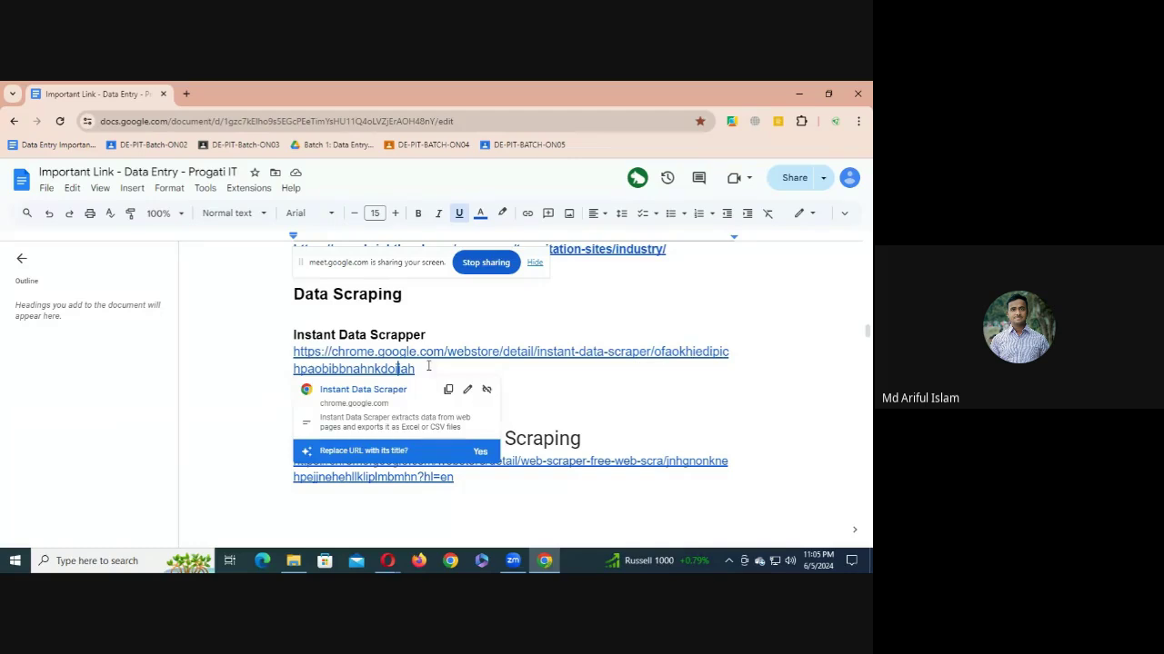
{"action": "left_click_drag", "start_coordinate": [415, 369], "coordinate": [293, 334]}
{"action": "left_click", "coordinate": [342, 364]}
- Open the Instant Data Scraper Web Store page, also via a Google search for 'instant data scraper'
{"action": "left_click", "coordinate": [366, 387]}
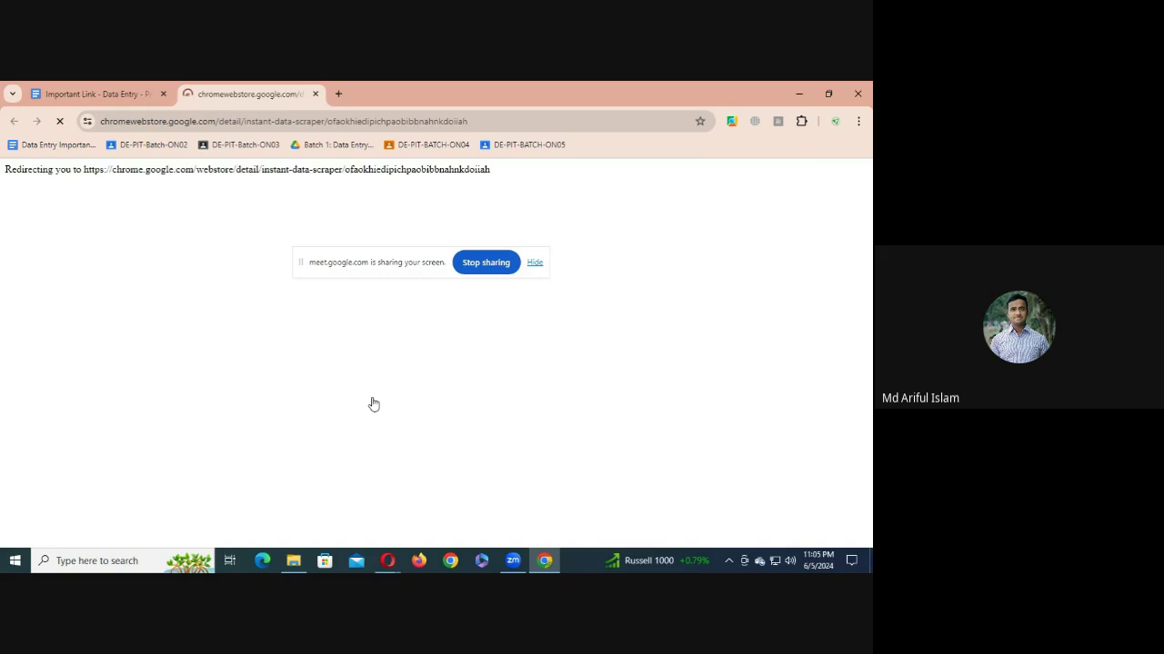
{"action": "left_click", "coordinate": [338, 94]}
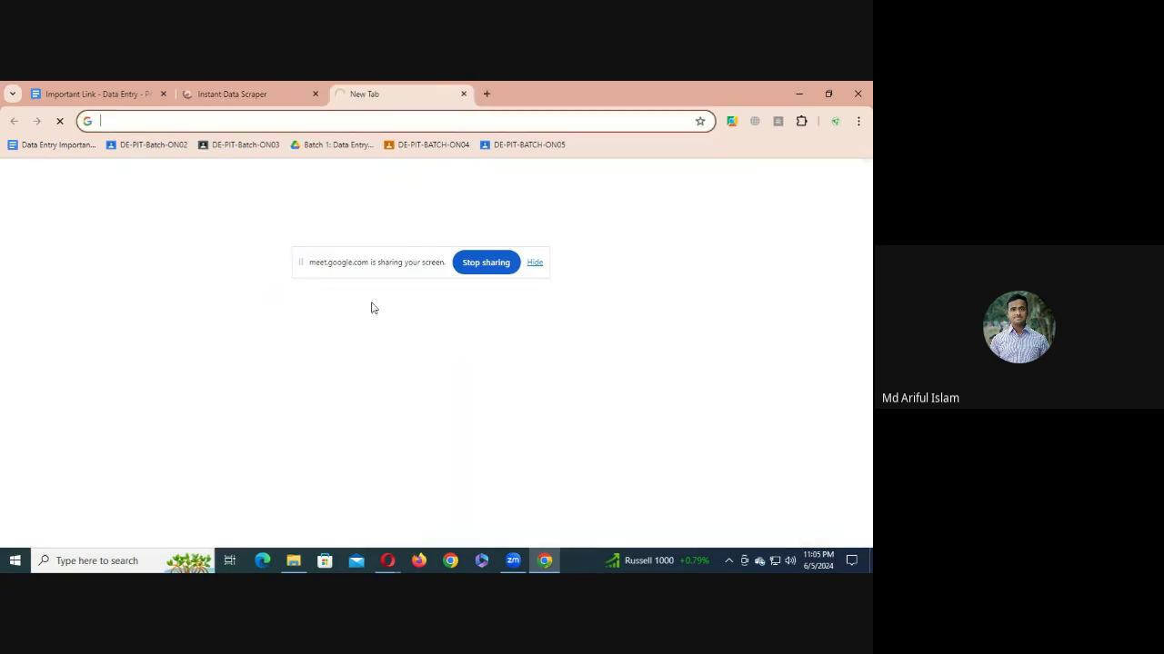
{"action": "type", "text": "instan"}
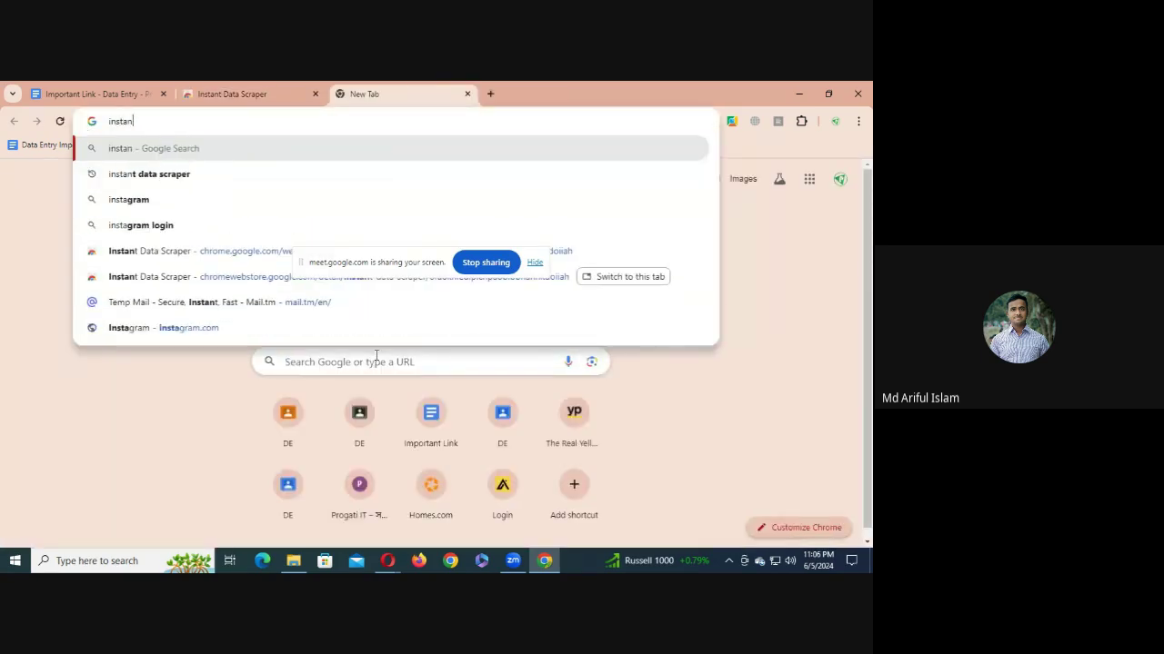
{"action": "type", "text": "t data scraper"}
{"action": "key", "text": "Return"}
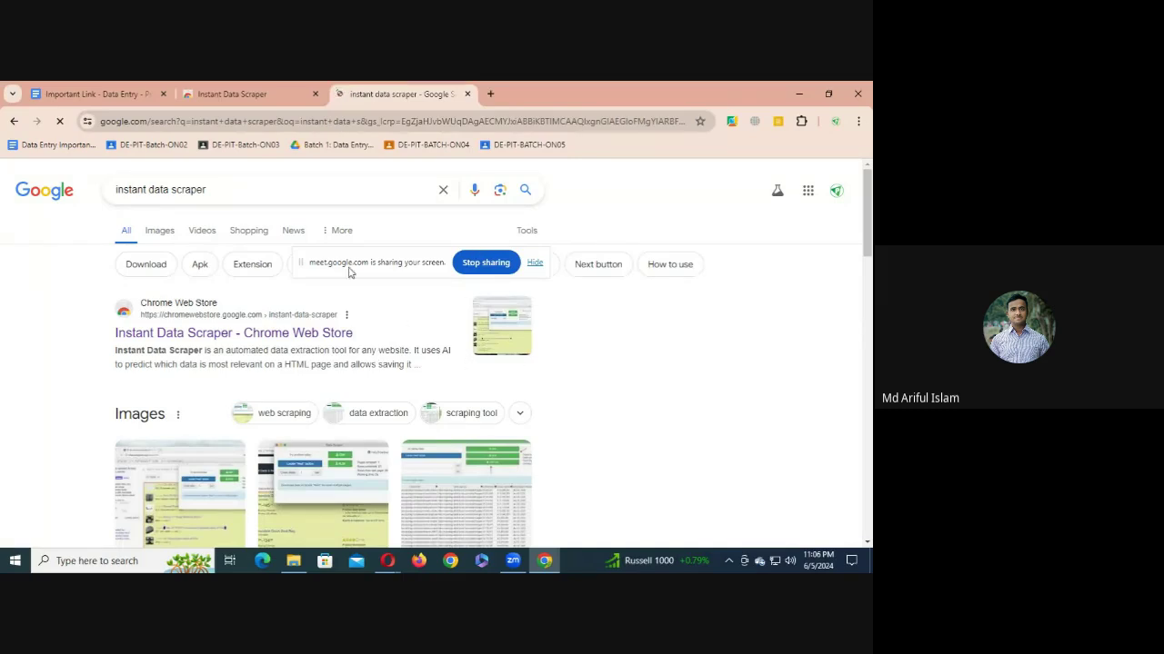
{"action": "left_click", "coordinate": [185, 333]}
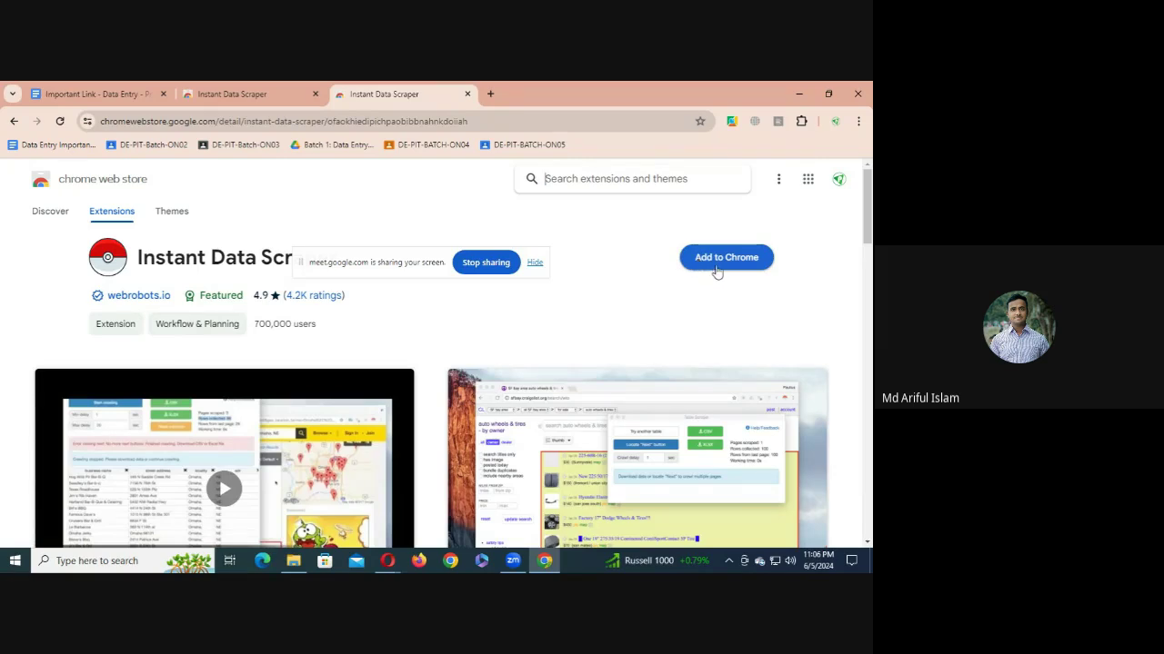
- Start adding the extension, cancel it, and close one store tab
{"action": "left_click", "coordinate": [718, 266]}
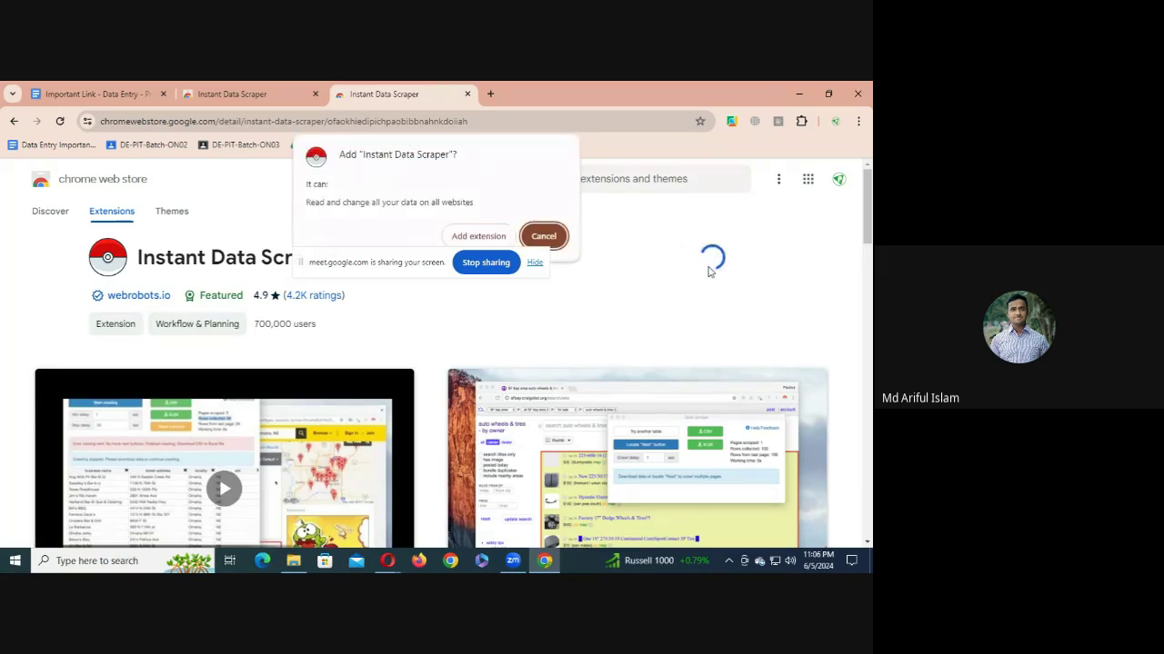
{"action": "left_click_drag", "start_coordinate": [434, 270], "coordinate": [434, 410]}
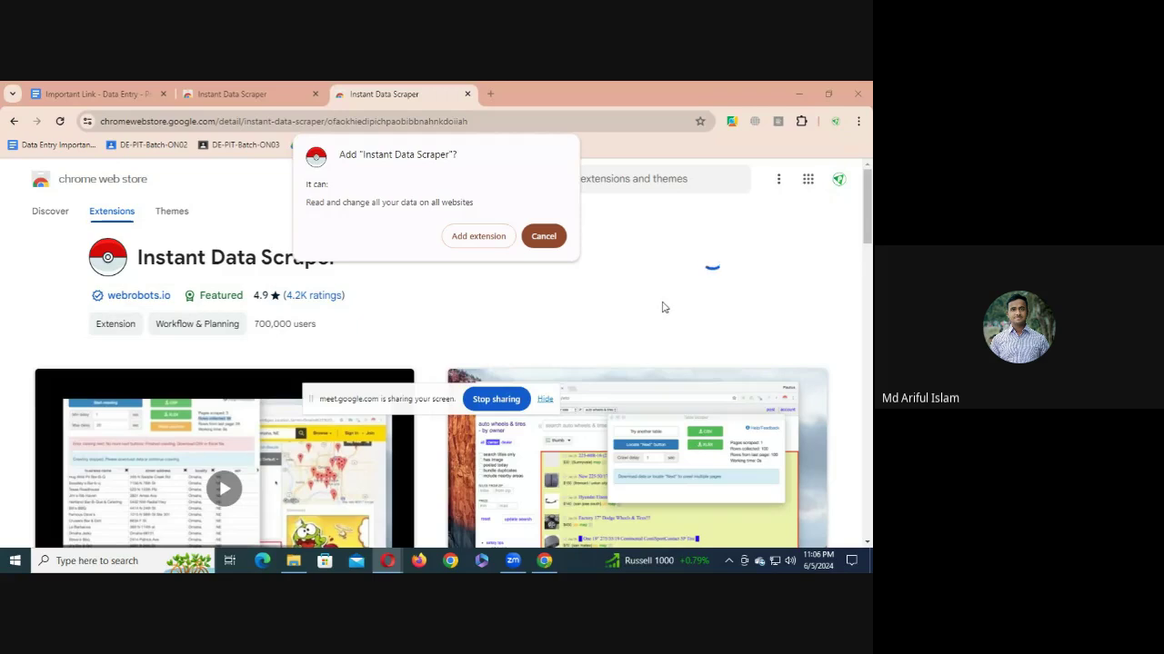
{"action": "left_click", "coordinate": [541, 237]}
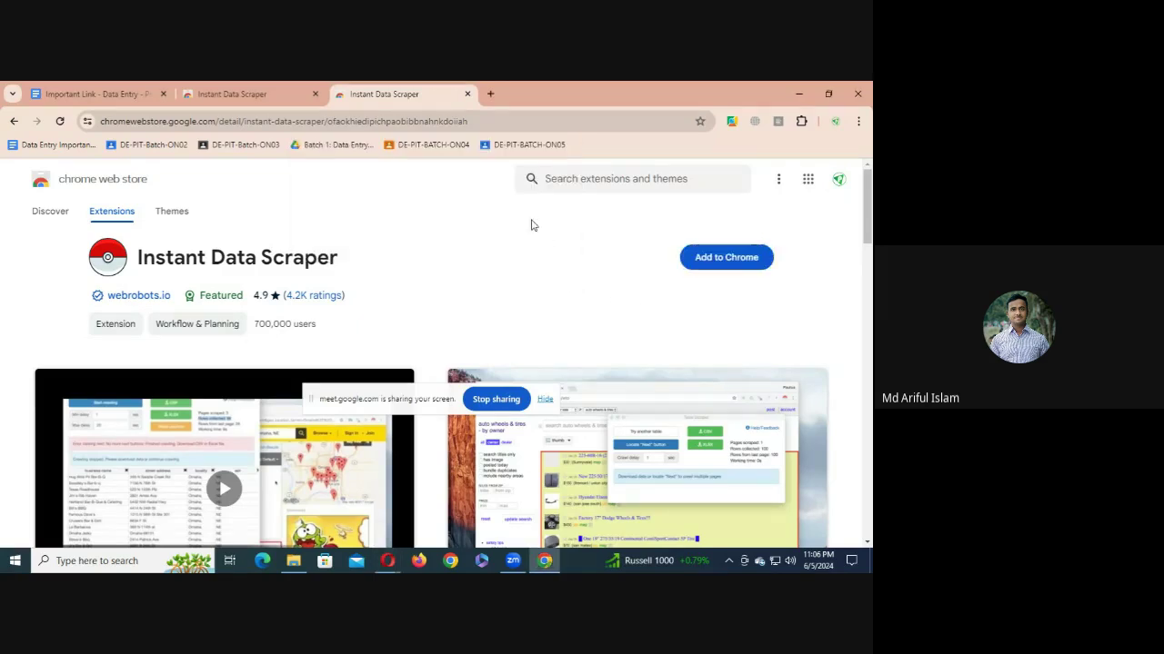
{"action": "left_click", "coordinate": [468, 94]}
- Close the remaining store tab and reopen the Instant Data Scrapper link from the doc in a new tab
{"action": "left_click", "coordinate": [315, 93]}
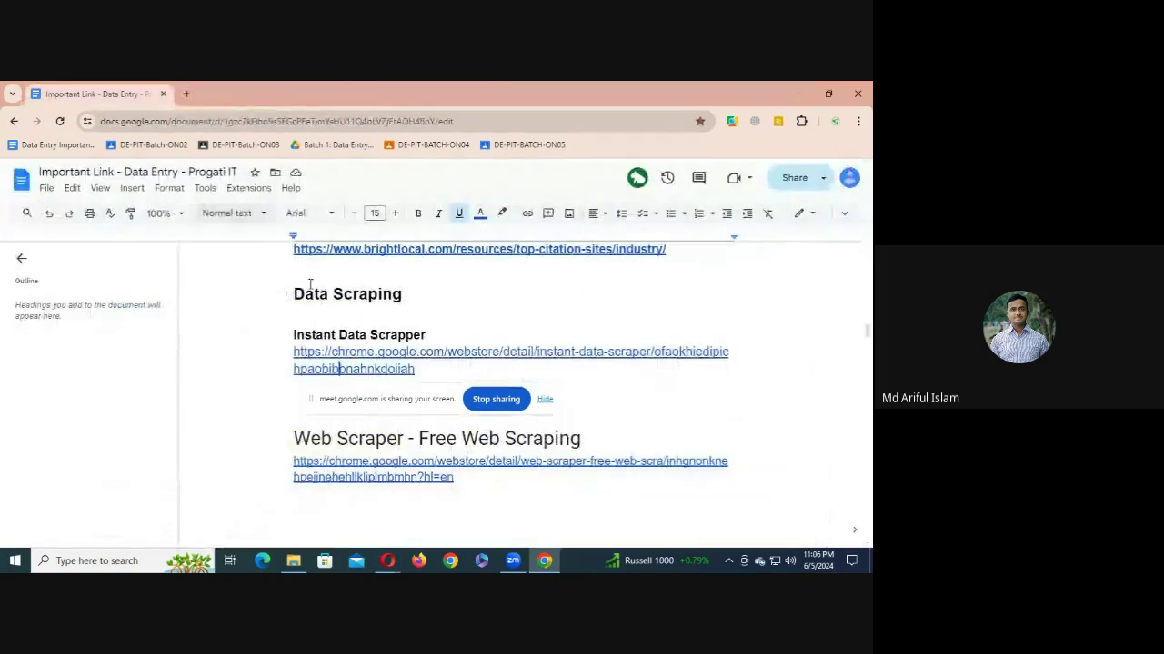
{"action": "scroll", "coordinate": [406, 325], "scroll_direction": "down", "scroll_amount": 1}
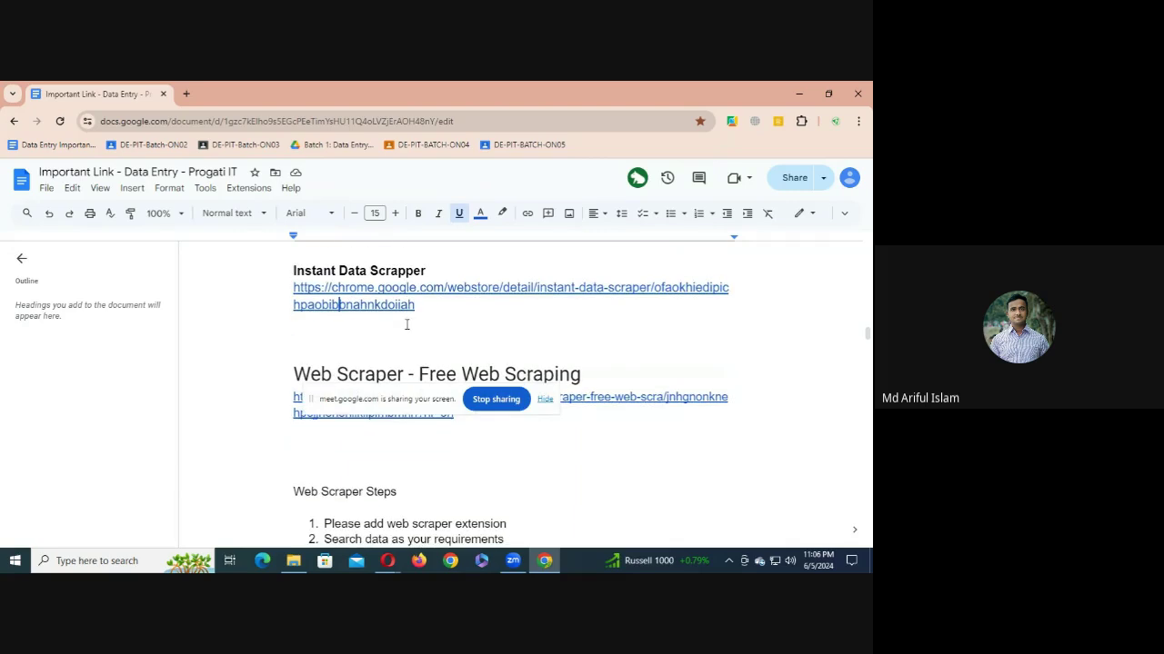
{"action": "left_click", "coordinate": [294, 272]}
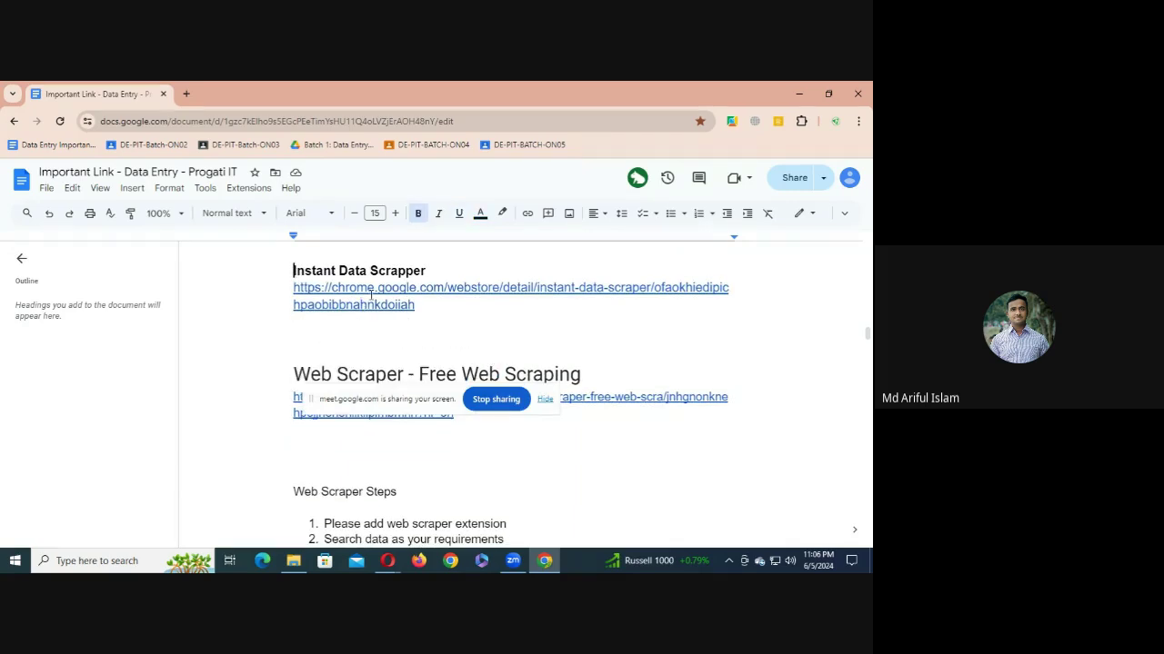
{"action": "mouse_move", "coordinate": [370, 296]}
{"action": "left_click", "coordinate": [376, 324]}
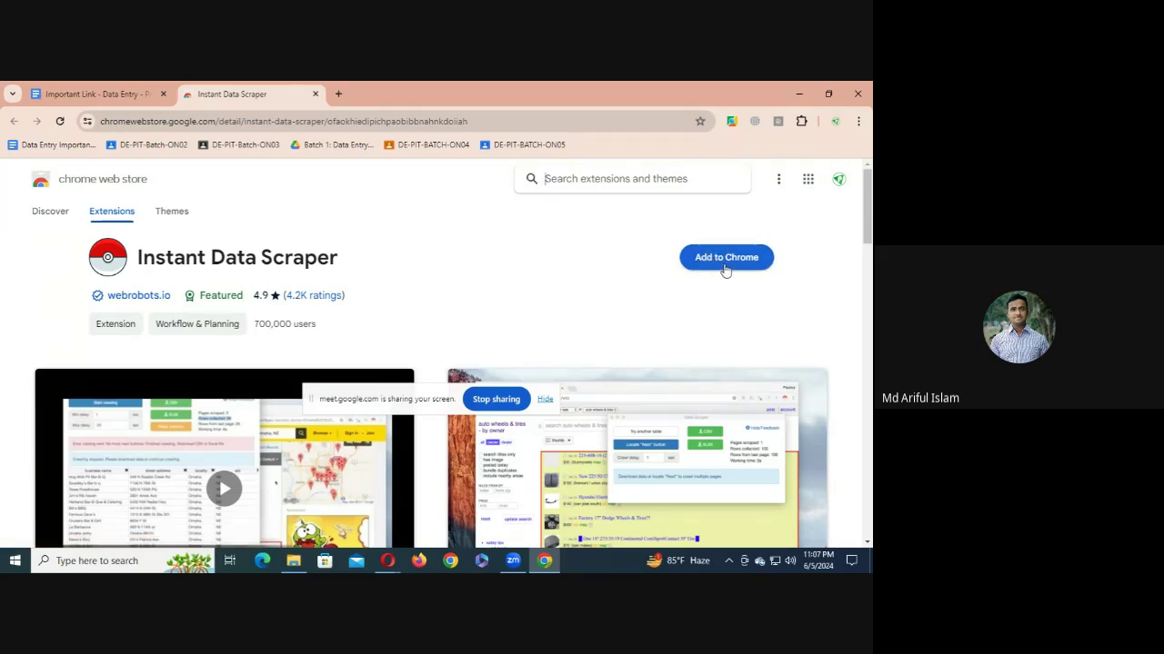
- Add Instant Data Scraper to Chrome and pin it in the Extensions menu
{"action": "left_click", "coordinate": [724, 264]}
{"action": "left_click", "coordinate": [483, 240]}
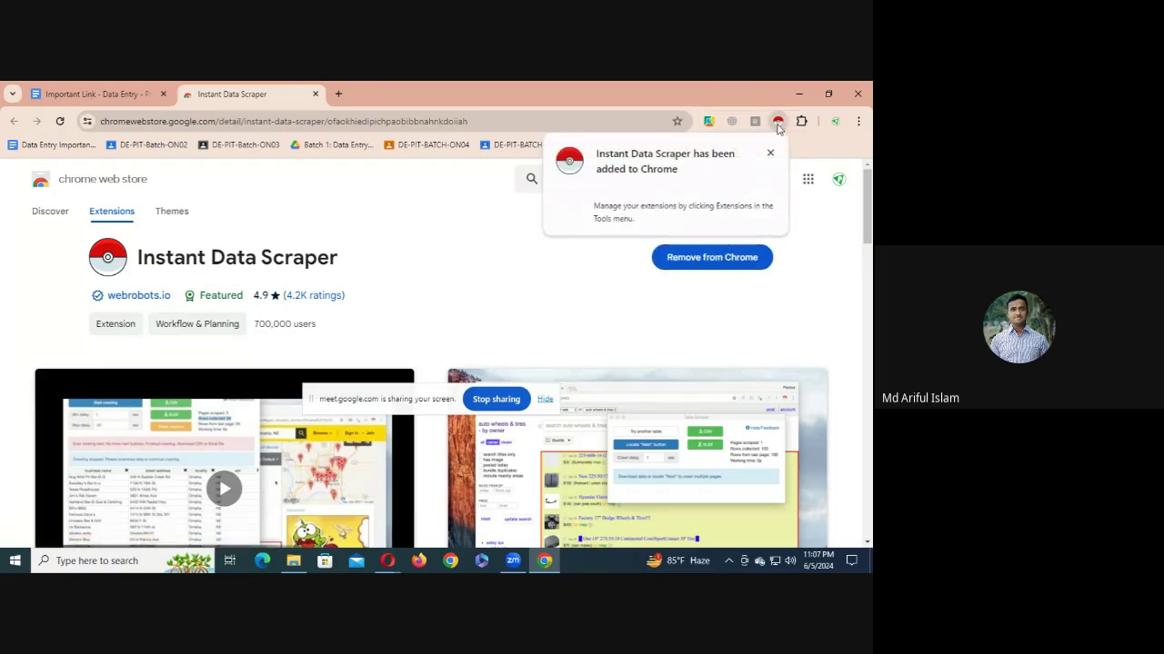
{"action": "left_click", "coordinate": [801, 121]}
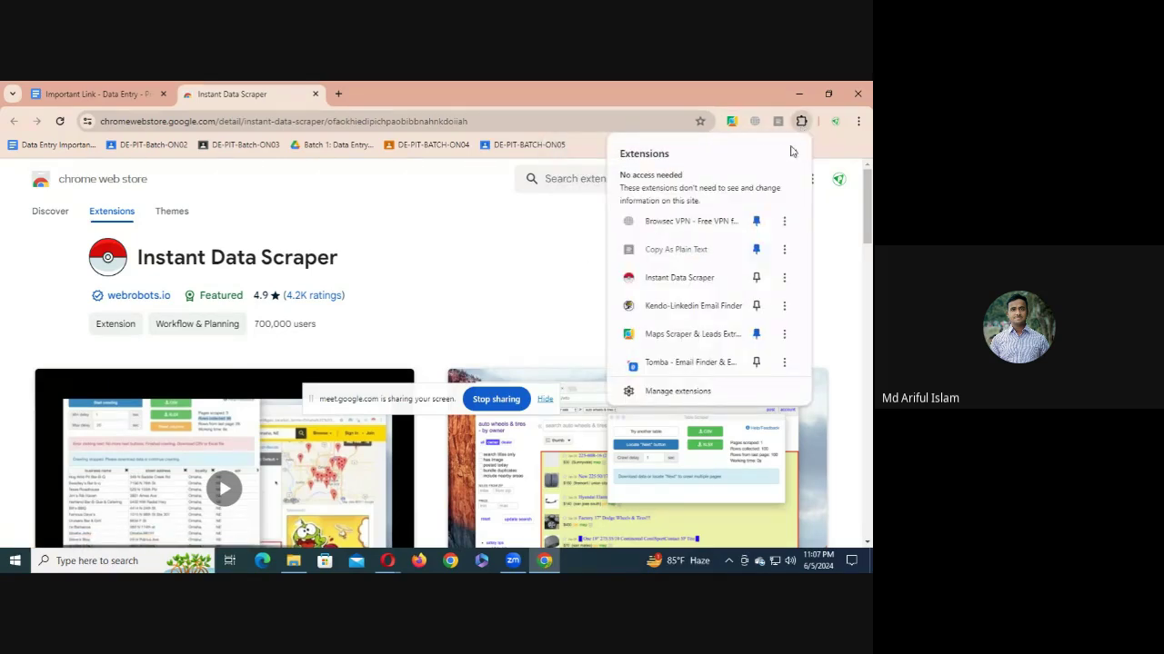
{"action": "left_click", "coordinate": [757, 277]}
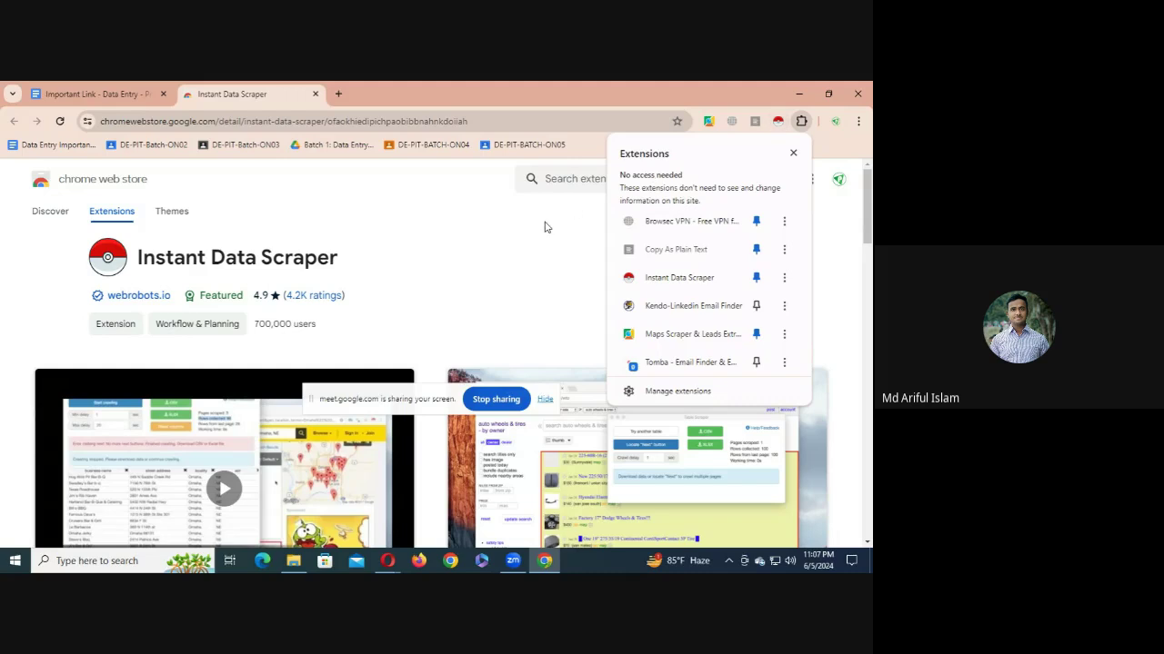
{"action": "left_click", "coordinate": [787, 153]}
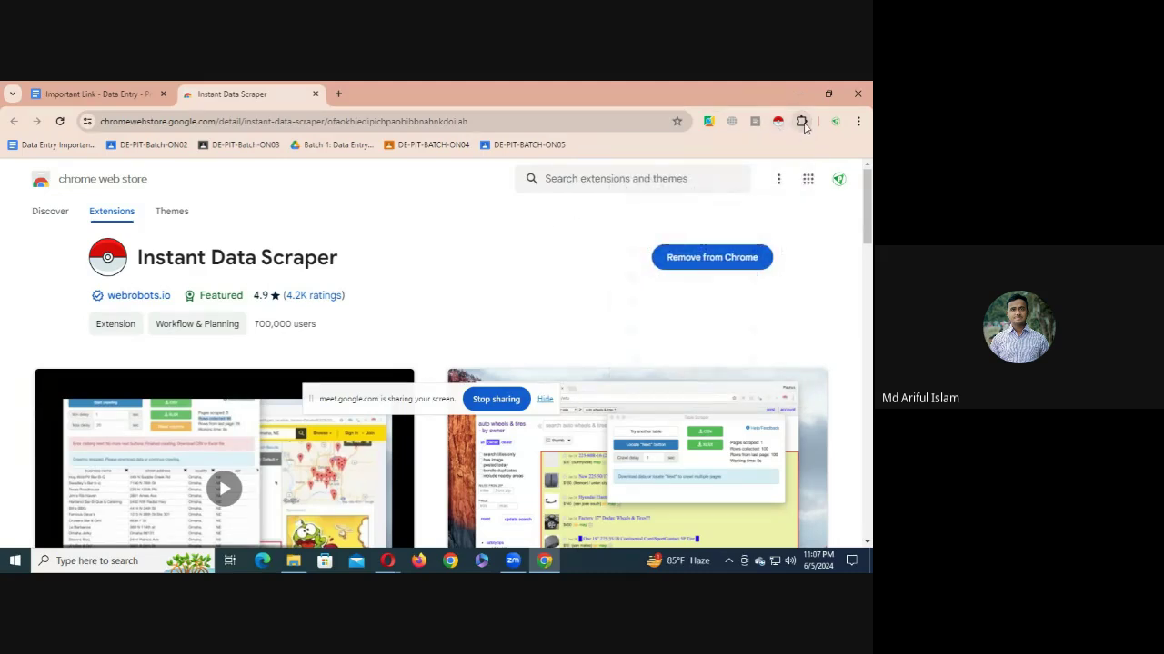
{"action": "left_click", "coordinate": [801, 122]}
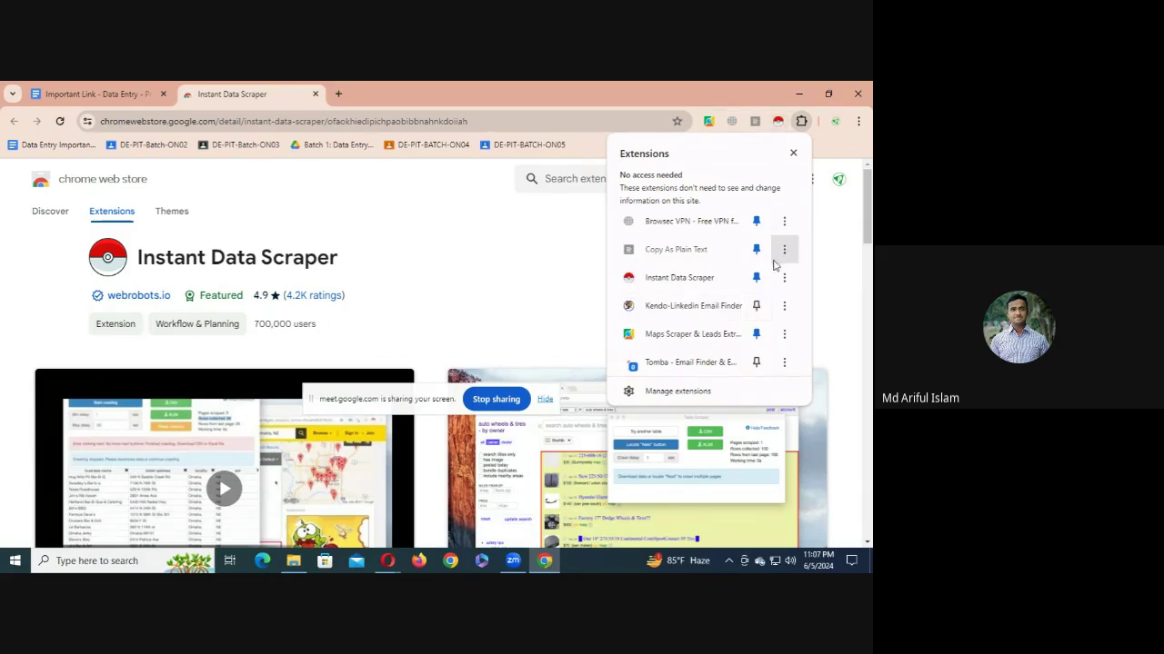
{"action": "left_click", "coordinate": [550, 280]}
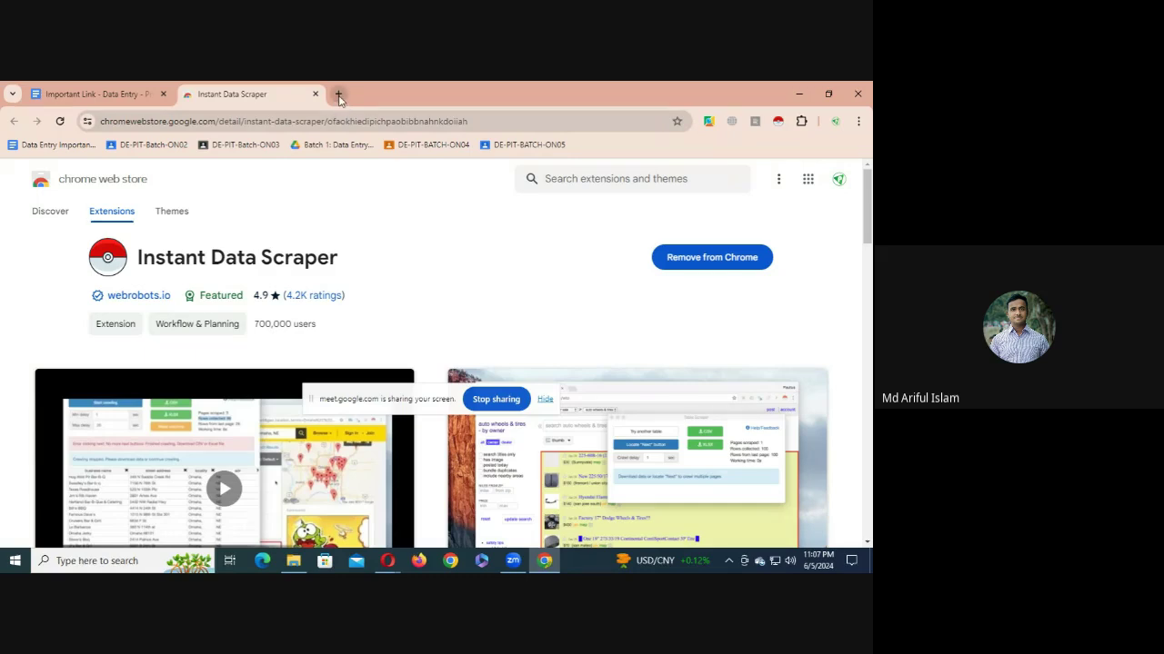
- Go to yellowpages.com in a new tab
{"action": "left_click", "coordinate": [338, 94]}
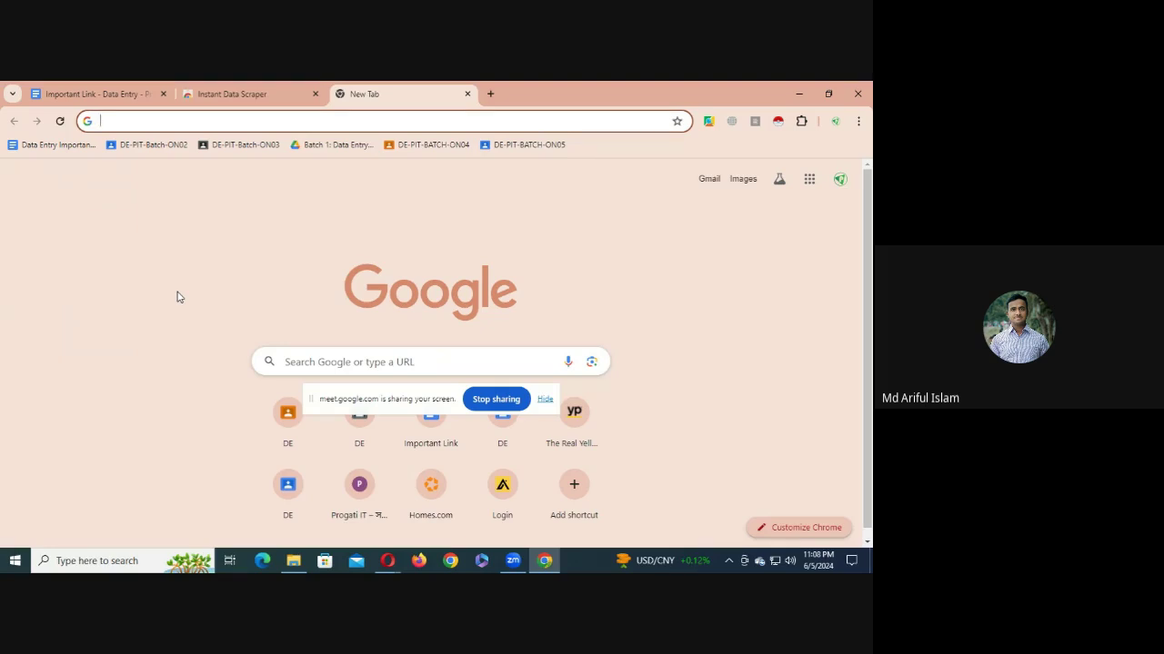
{"action": "type", "text": "yellowpages.com"}
{"action": "key", "text": "Return"}
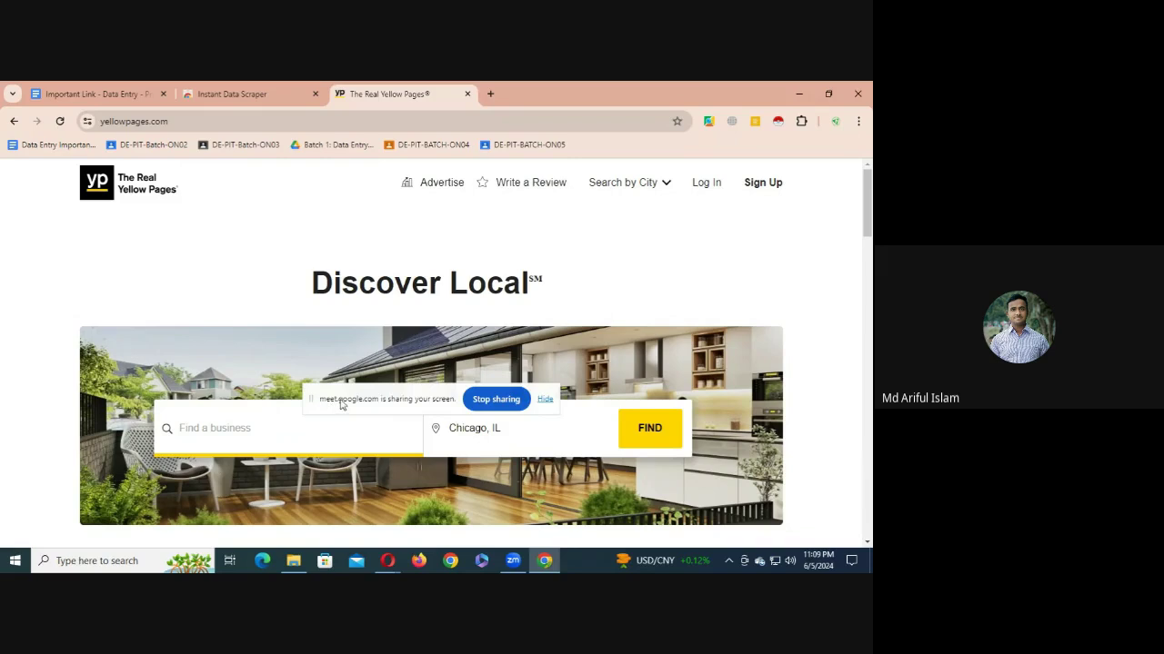
- Search for restaurants near Chicago, IL and scroll through the results
{"action": "left_click", "coordinate": [262, 411]}
{"action": "scroll", "coordinate": [256, 413], "scroll_direction": "down", "scroll_amount": 2}
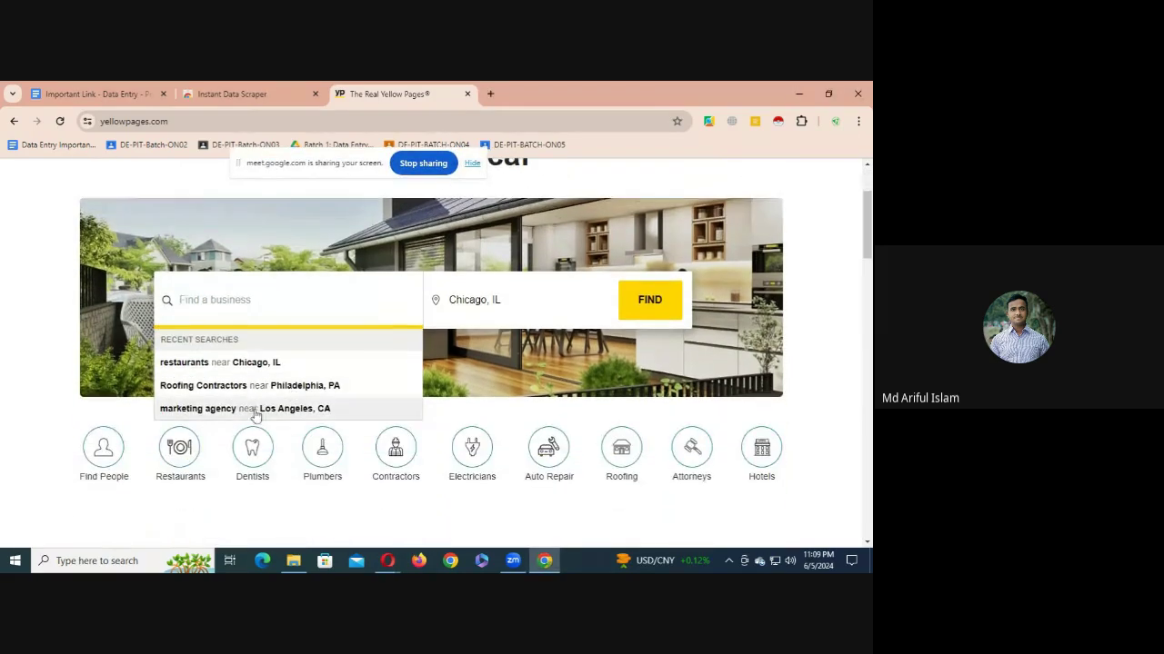
{"action": "left_click", "coordinate": [166, 469]}
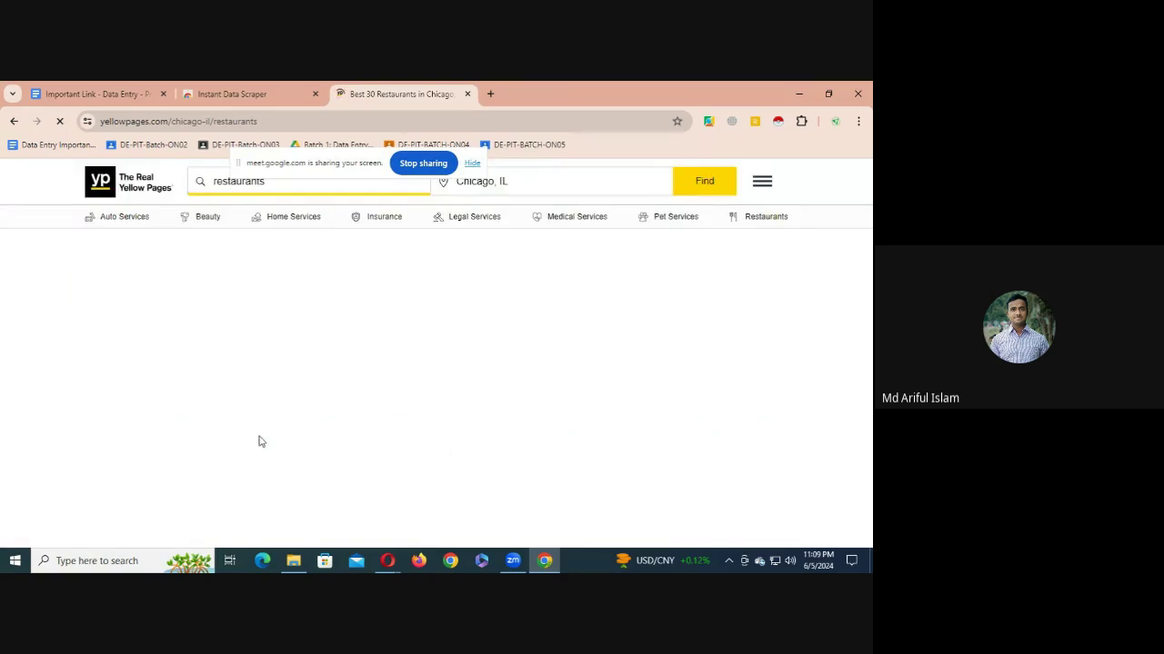
{"action": "scroll", "coordinate": [299, 408], "scroll_direction": "down", "scroll_amount": 4}
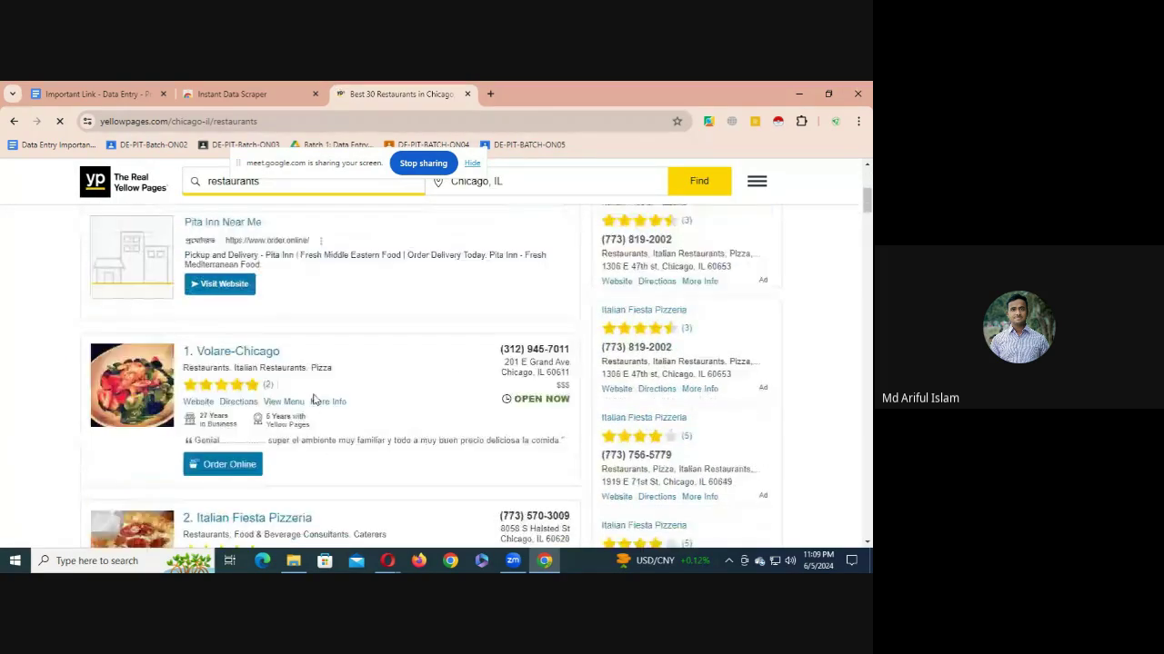
{"action": "scroll", "coordinate": [312, 395], "scroll_direction": "up", "scroll_amount": 3}
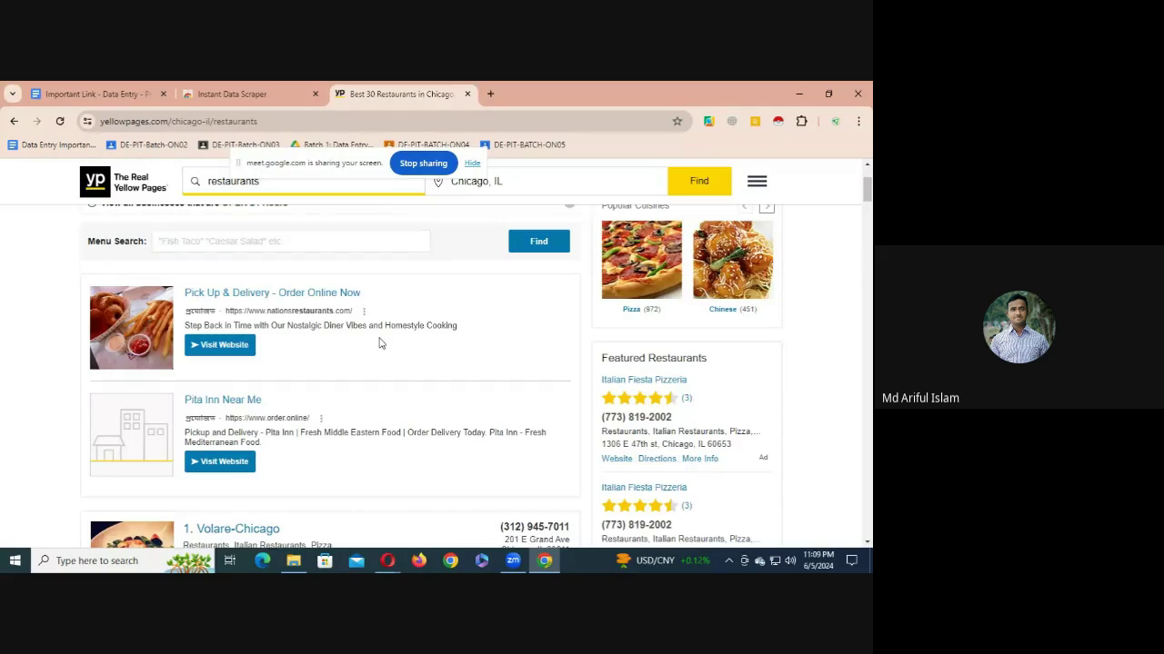
{"action": "scroll", "coordinate": [395, 346], "scroll_direction": "down", "scroll_amount": 3}
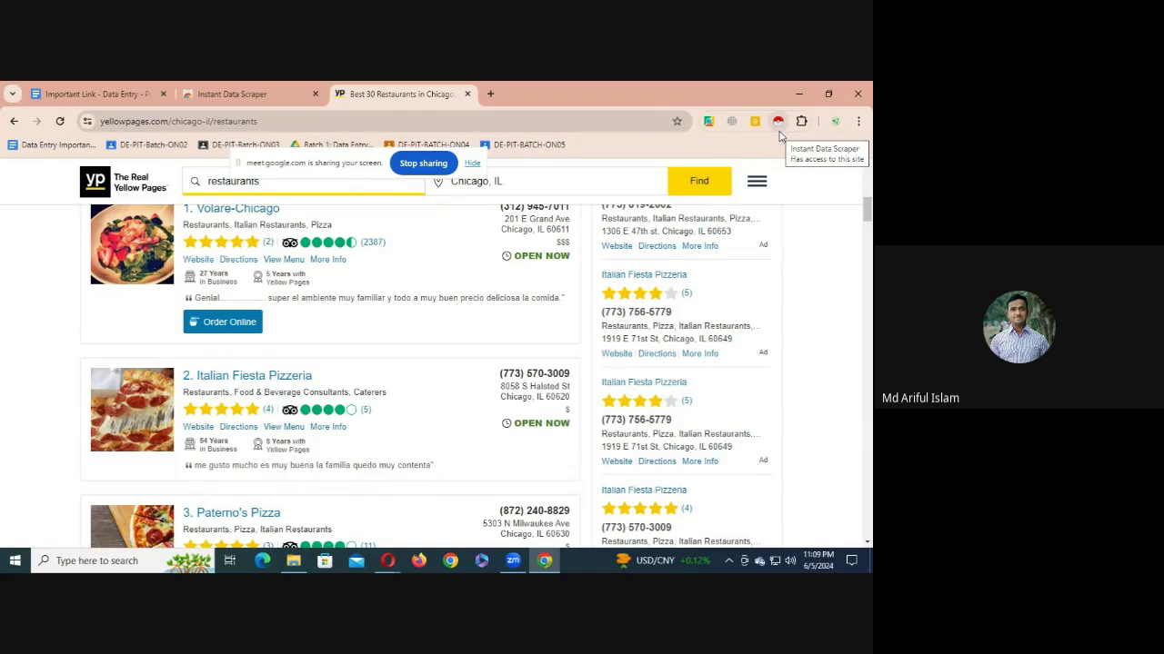
{"action": "scroll", "coordinate": [245, 349], "scroll_direction": "up", "scroll_amount": 5}
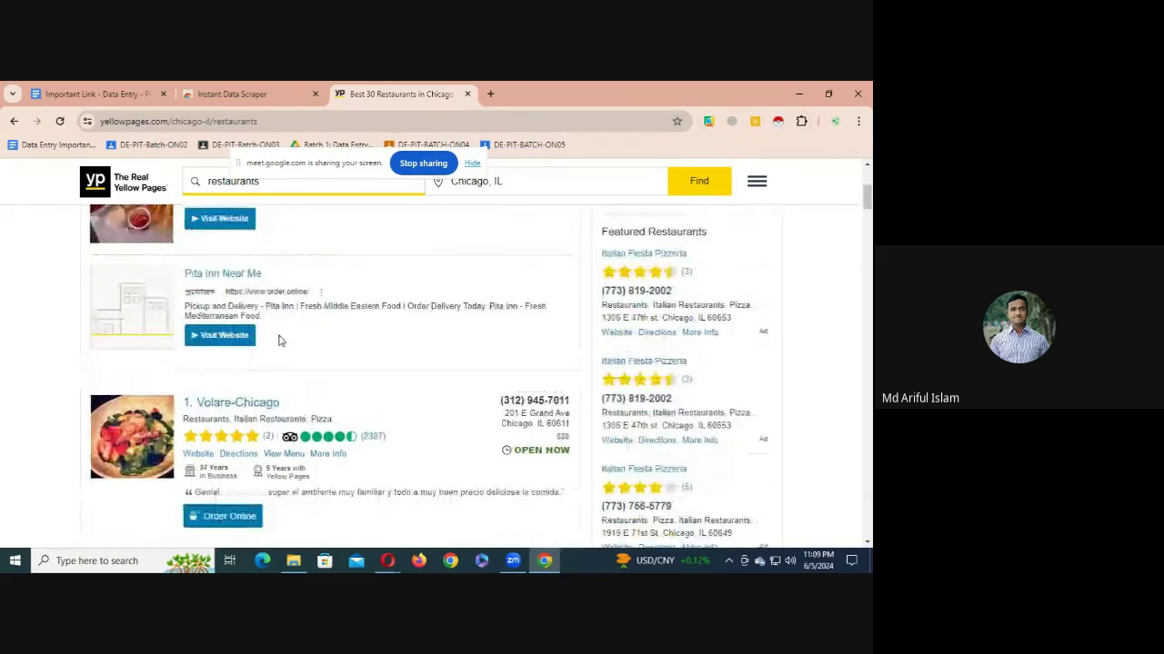
{"action": "scroll", "coordinate": [255, 363], "scroll_direction": "down", "scroll_amount": 2}
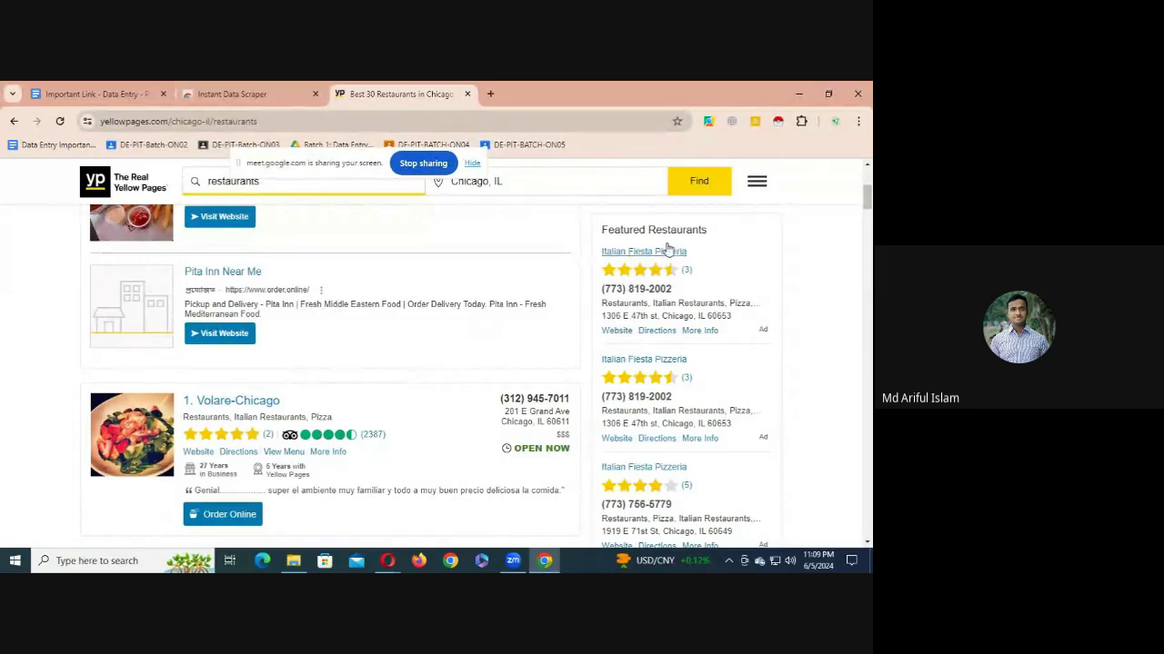
- Run Instant Data Scraper on the results page and bring up its 30-row table
{"action": "left_click", "coordinate": [777, 125]}
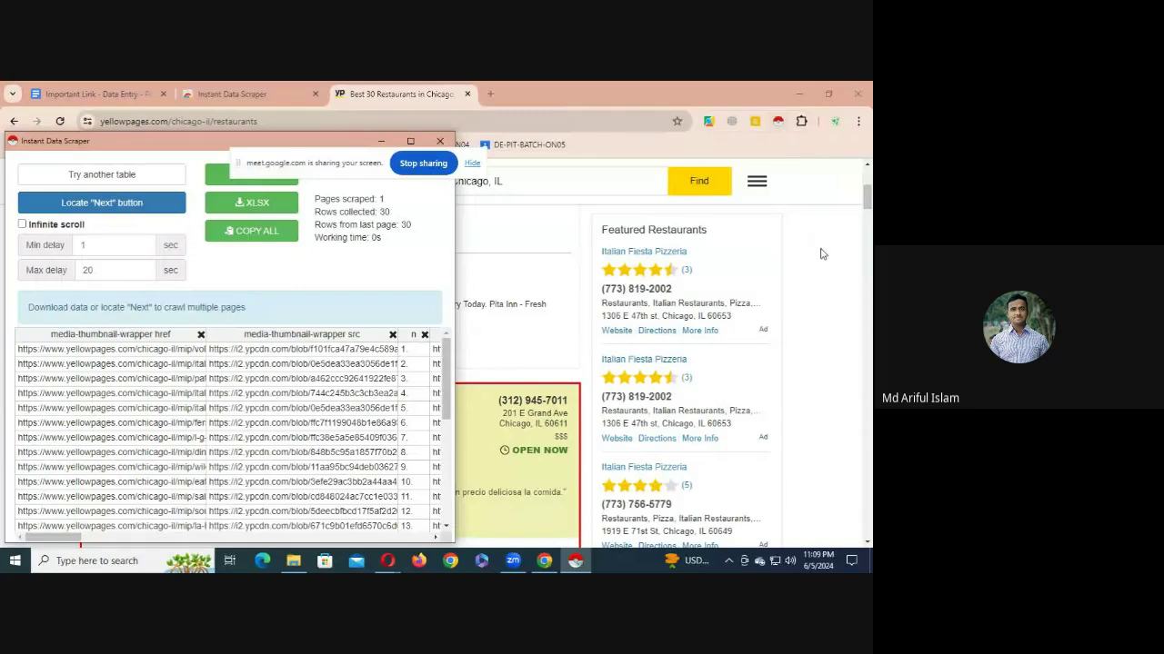
{"action": "left_click", "coordinate": [835, 277]}
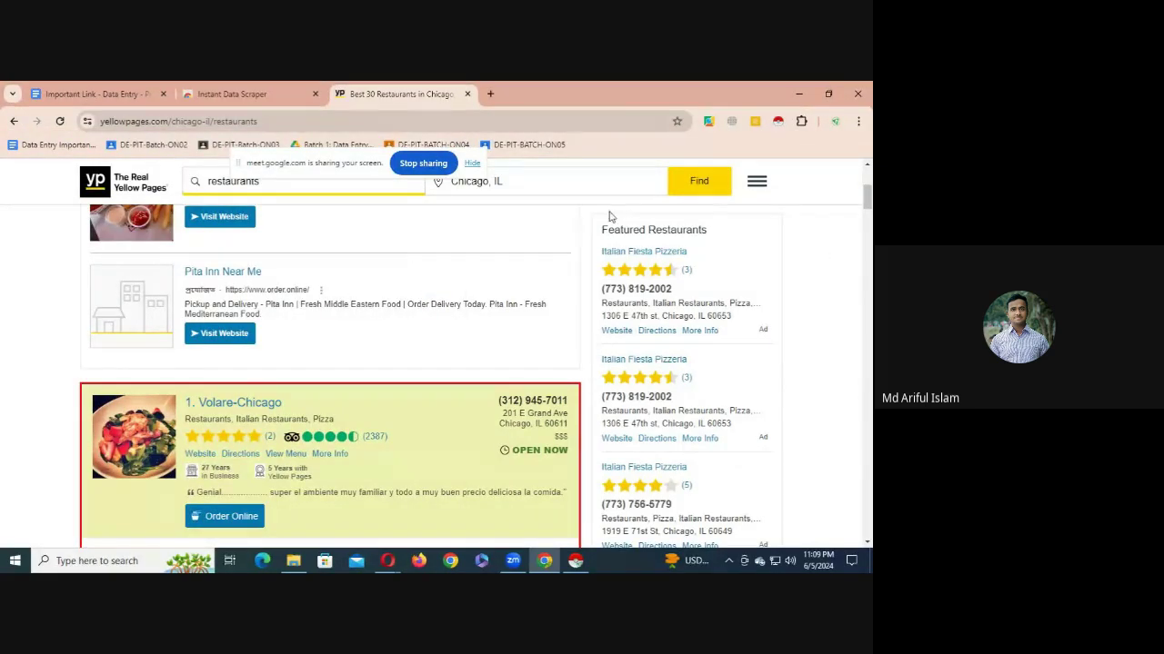
{"action": "left_click", "coordinate": [777, 121]}
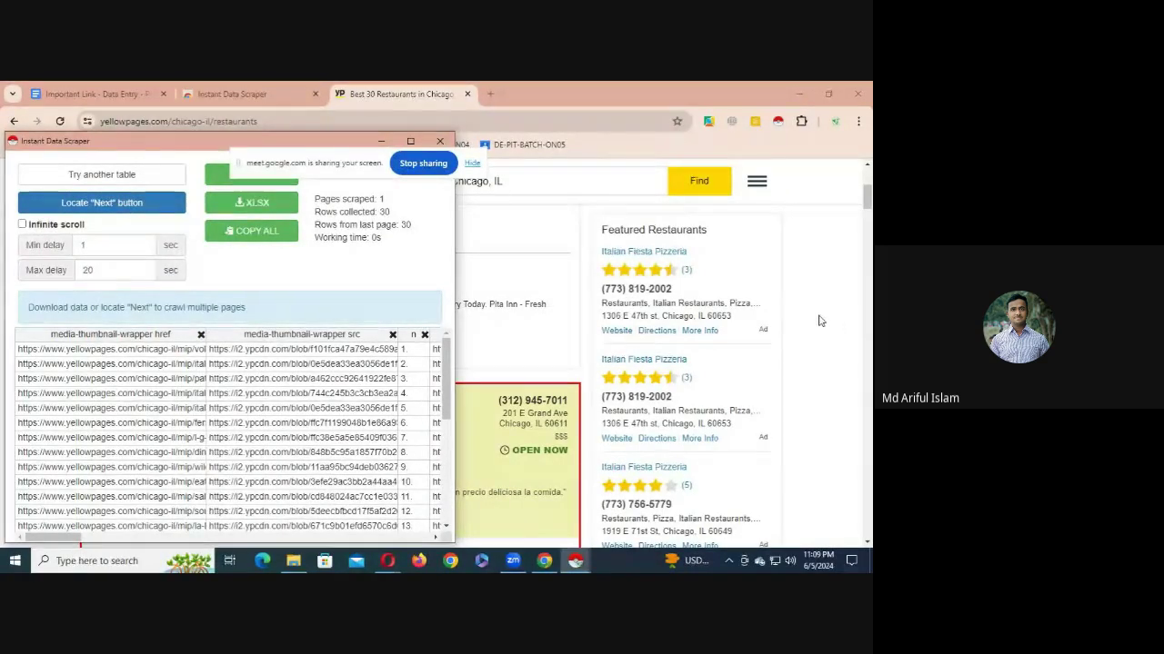
{"action": "left_click", "coordinate": [782, 301]}
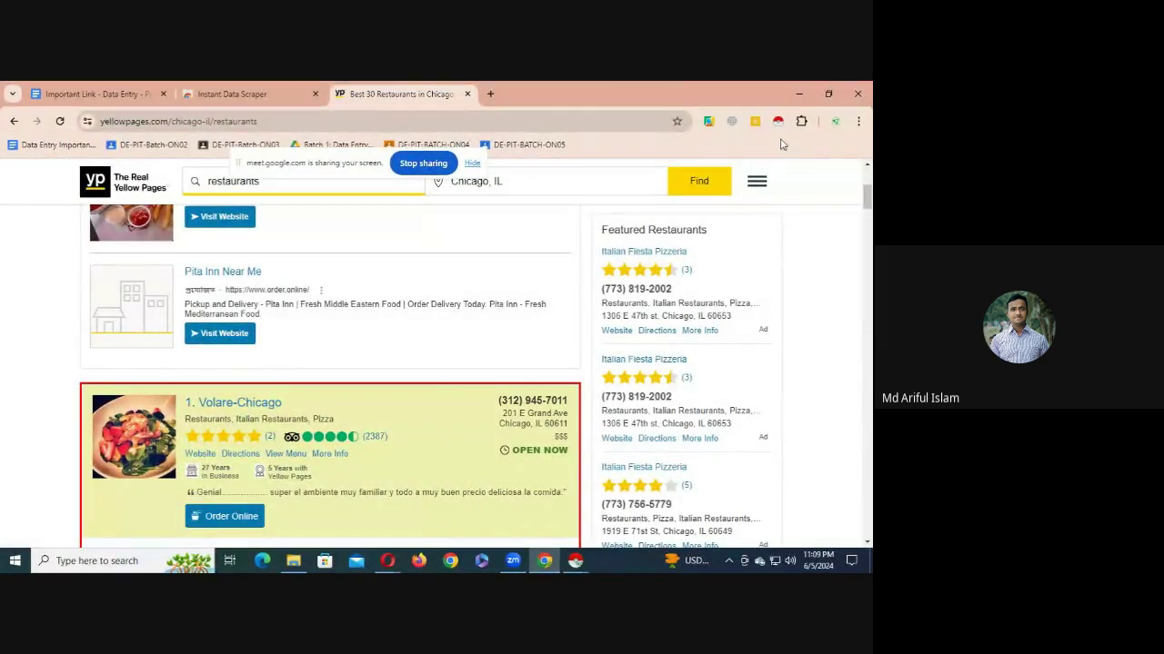
{"action": "left_click", "coordinate": [778, 121]}
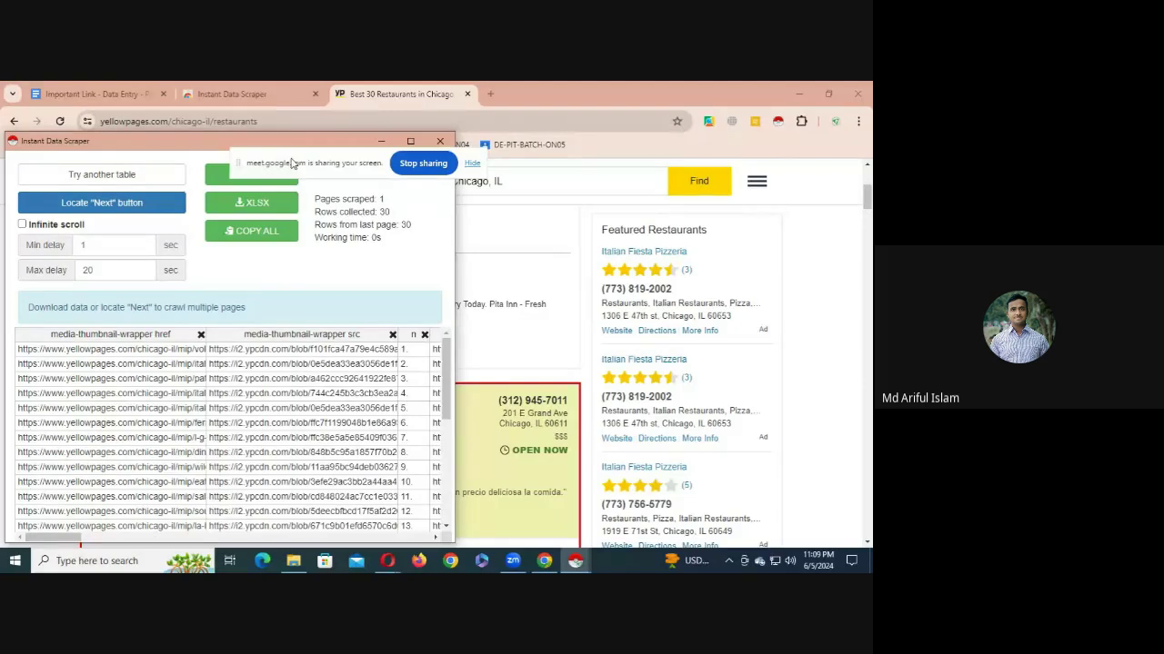
{"action": "left_click_drag", "start_coordinate": [292, 163], "coordinate": [392, 318]}
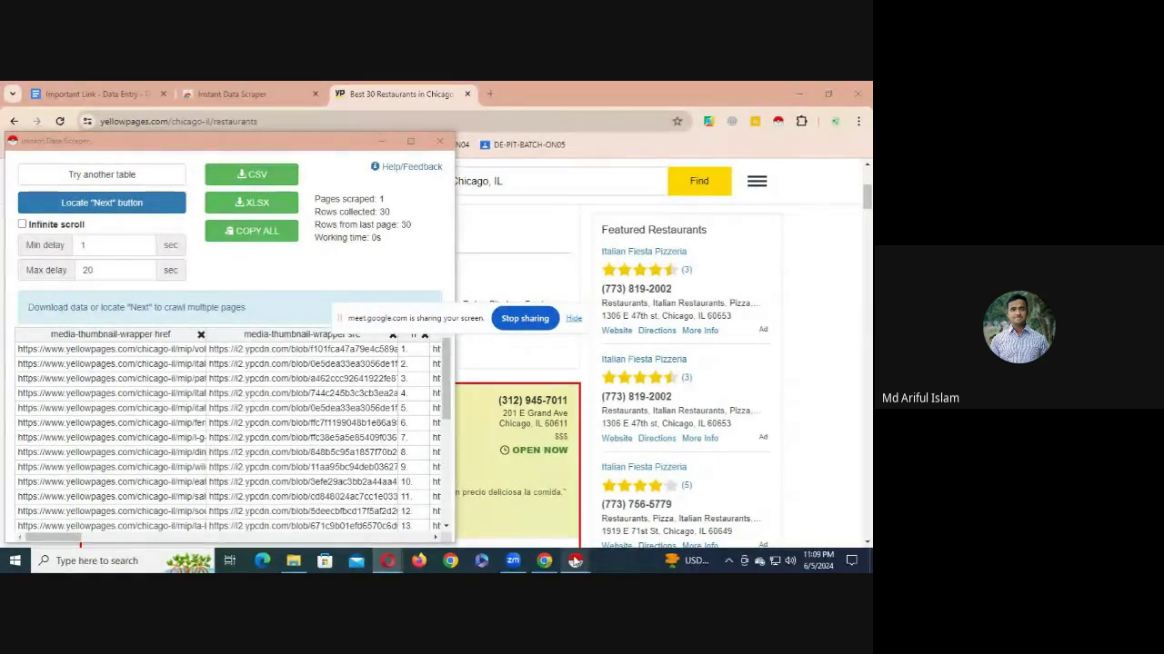
{"action": "mouse_move", "coordinate": [574, 561]}
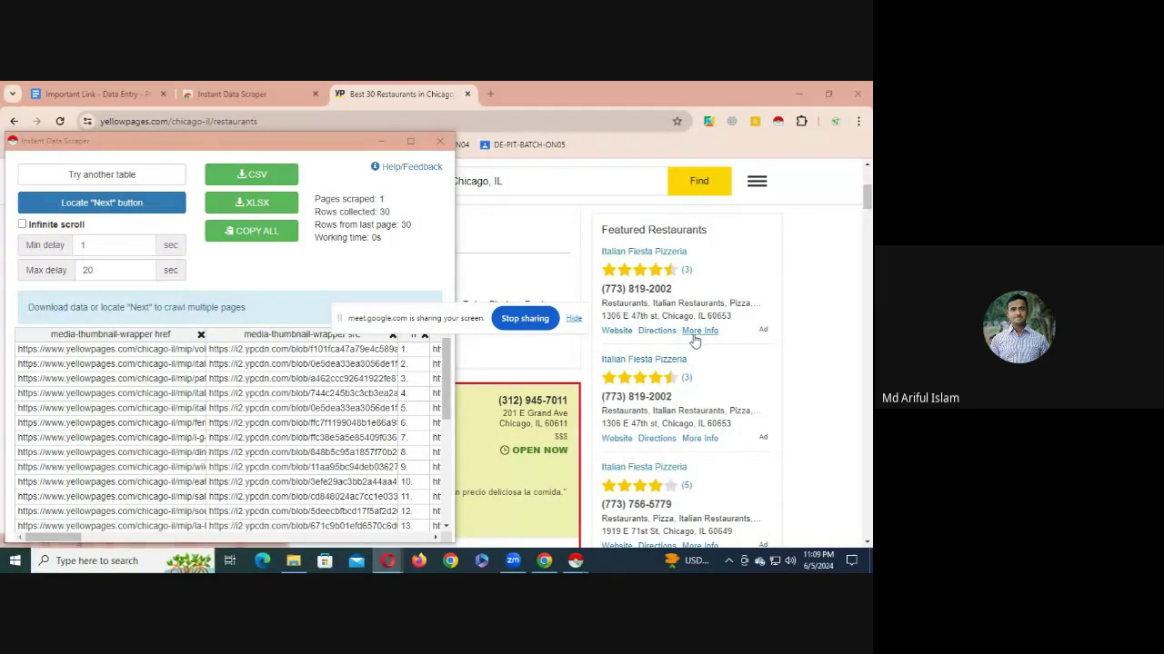
- Close the scraper window, including its reopened copies
{"action": "left_click", "coordinate": [440, 145]}
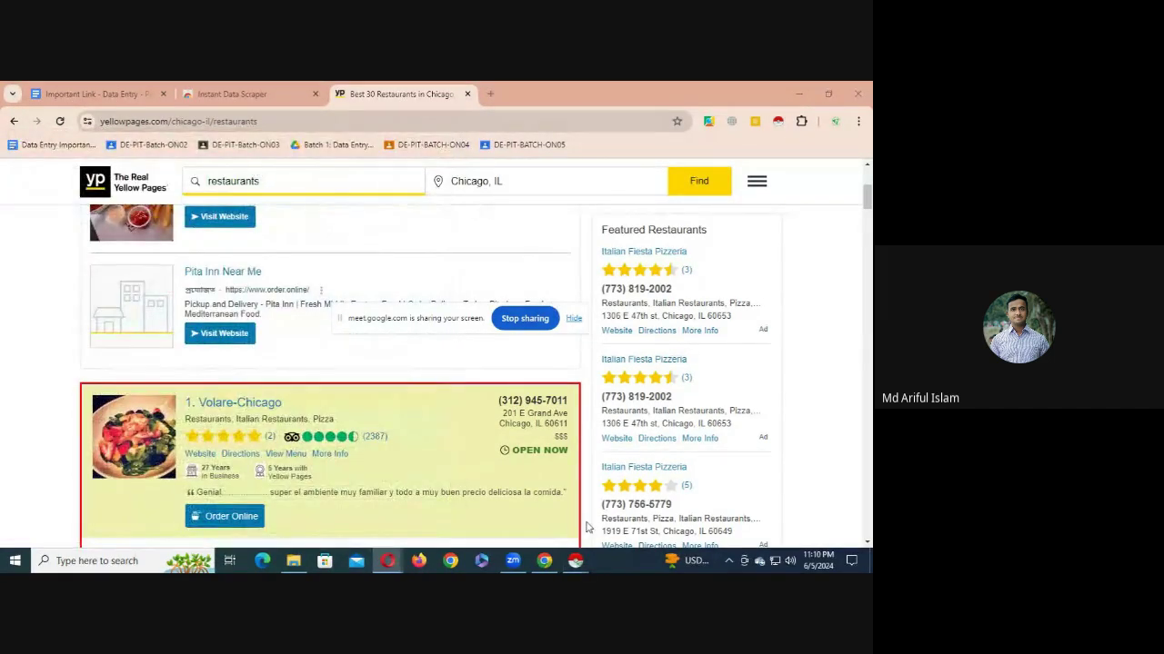
{"action": "left_click", "coordinate": [635, 495]}
{"action": "left_click", "coordinate": [440, 141]}
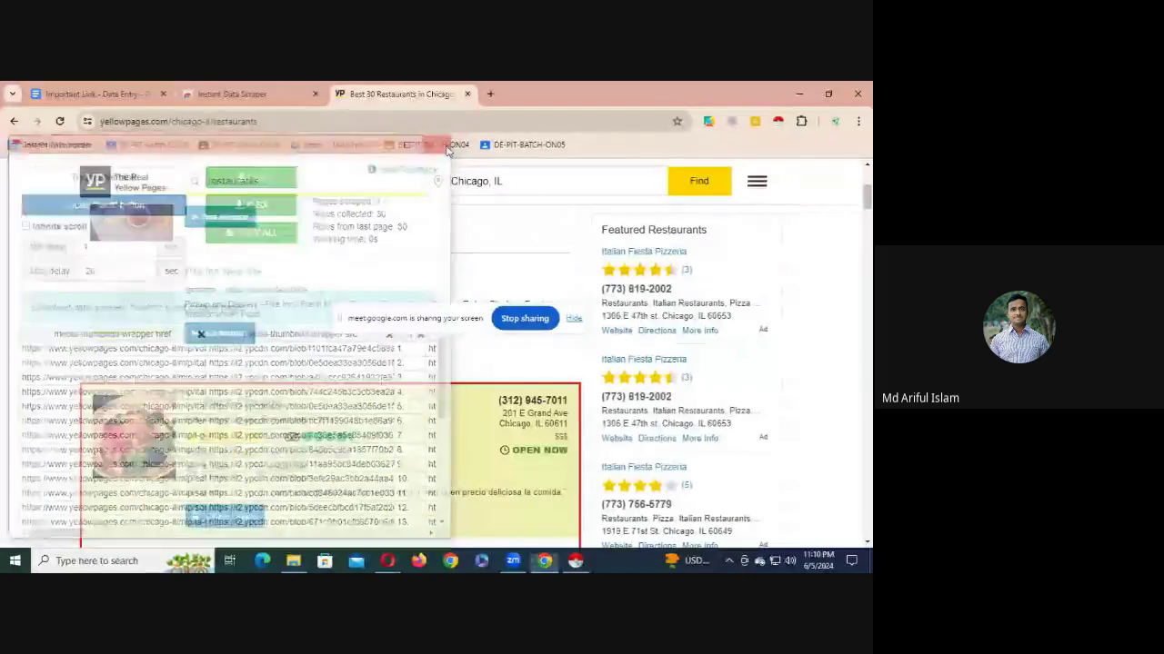
{"action": "left_click", "coordinate": [577, 562]}
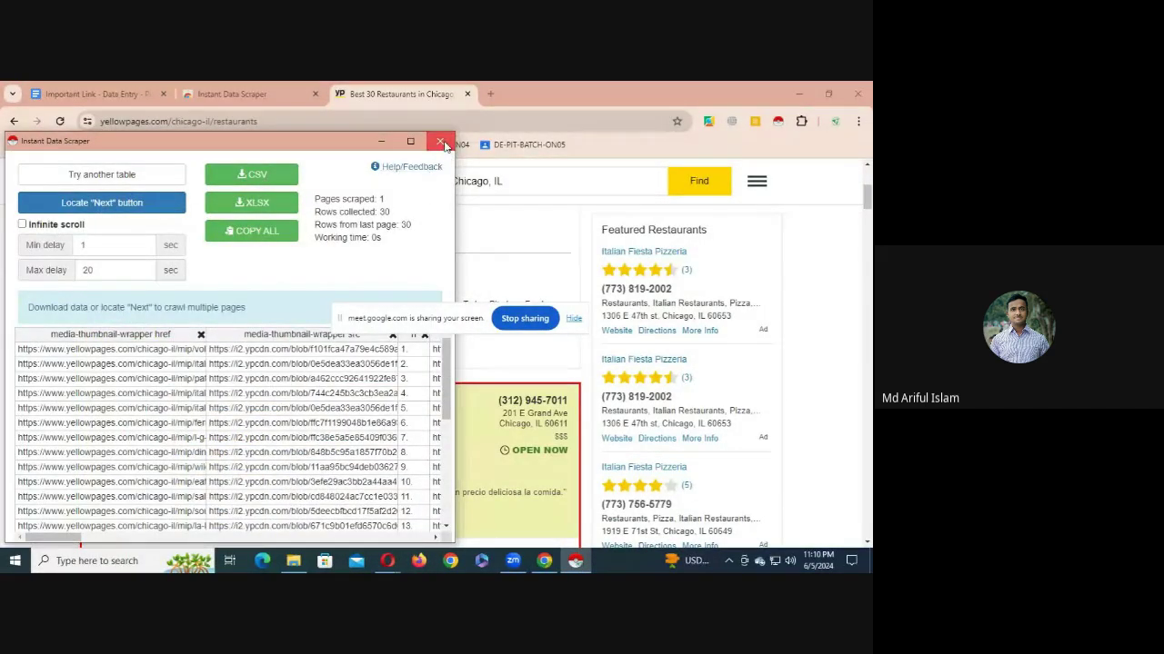
{"action": "left_click", "coordinate": [442, 141]}
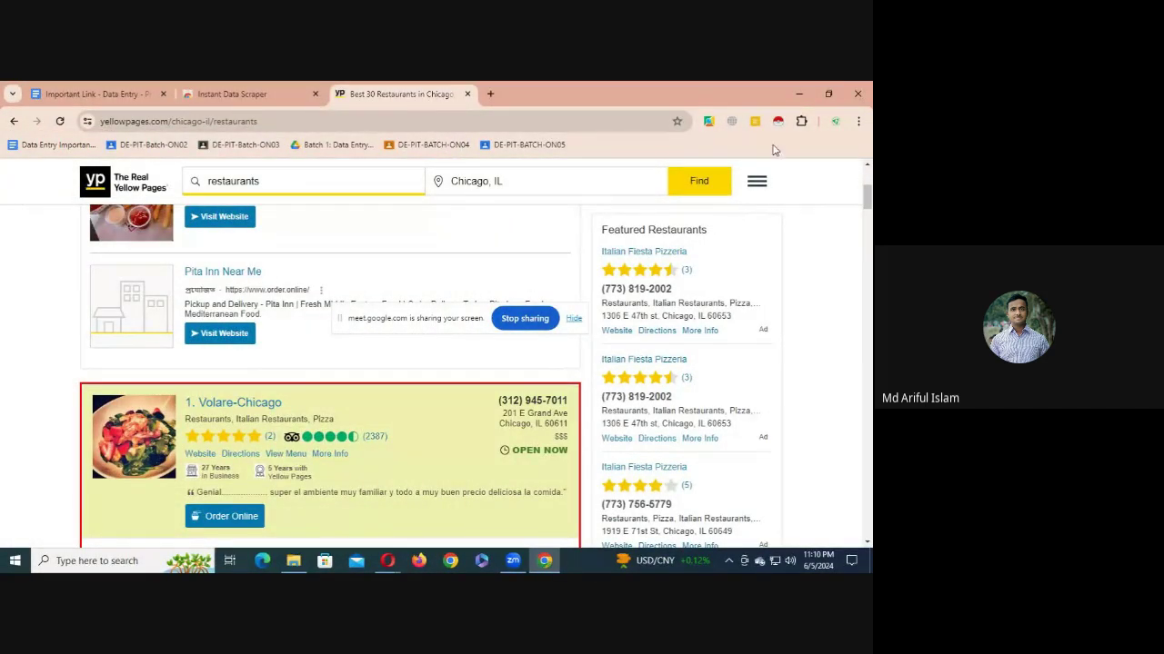
- Relaunch the scraper, minimize it to check the listings, then restore its window
{"action": "left_click", "coordinate": [777, 124]}
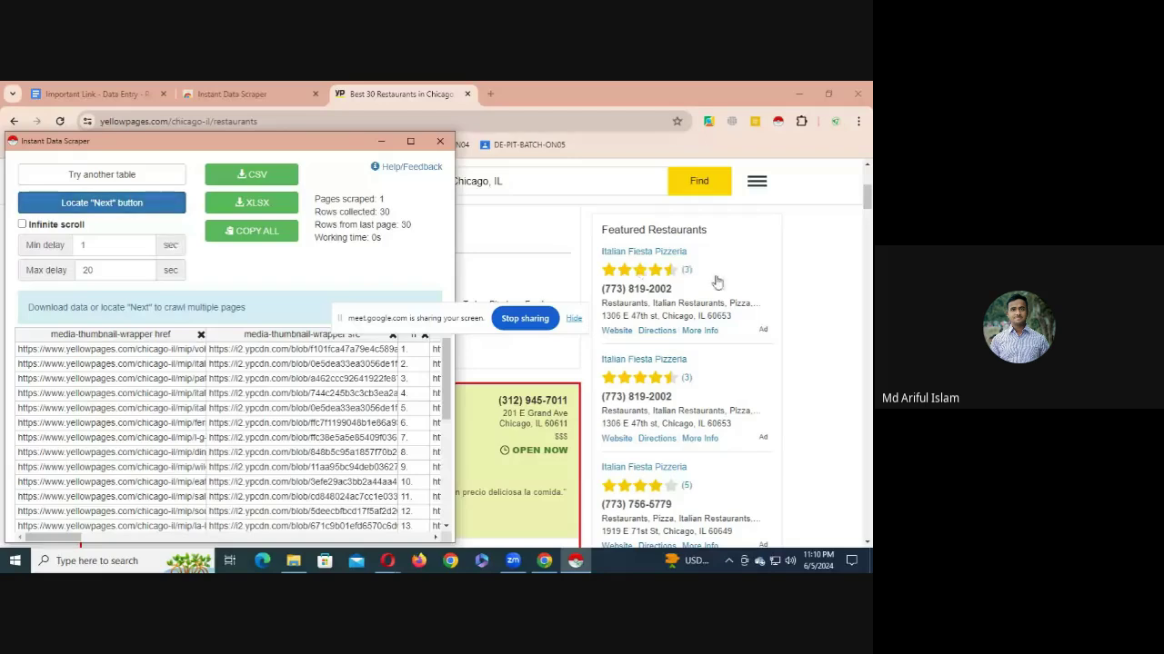
{"action": "left_click", "coordinate": [565, 273]}
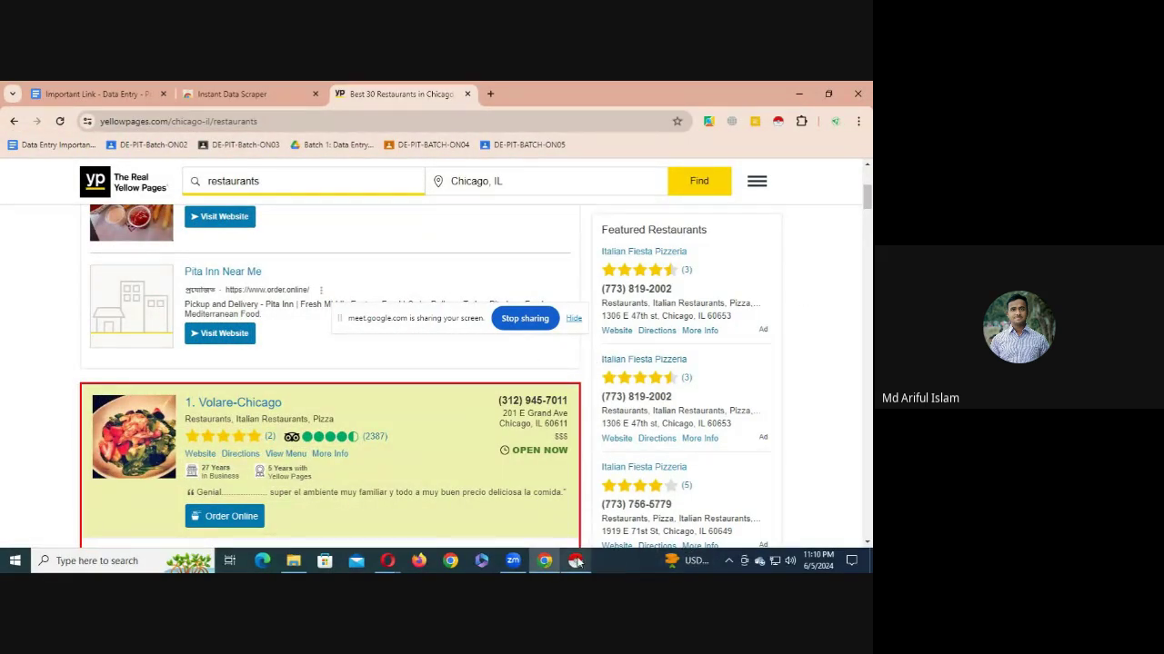
{"action": "mouse_move", "coordinate": [582, 569]}
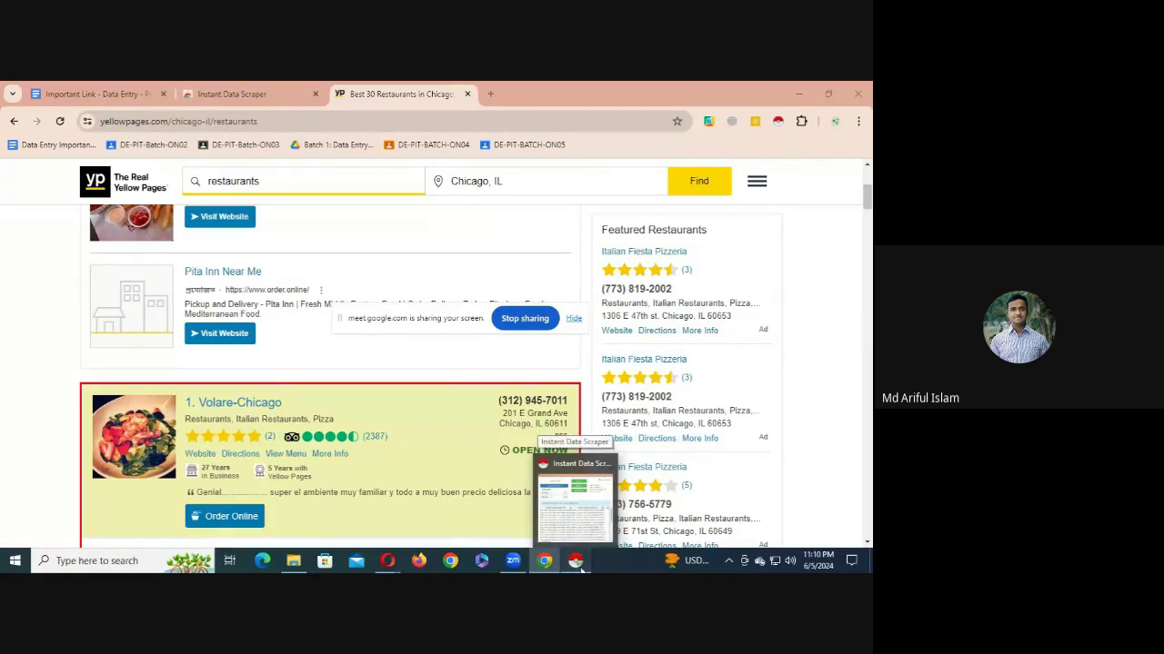
{"action": "left_click", "coordinate": [576, 562]}
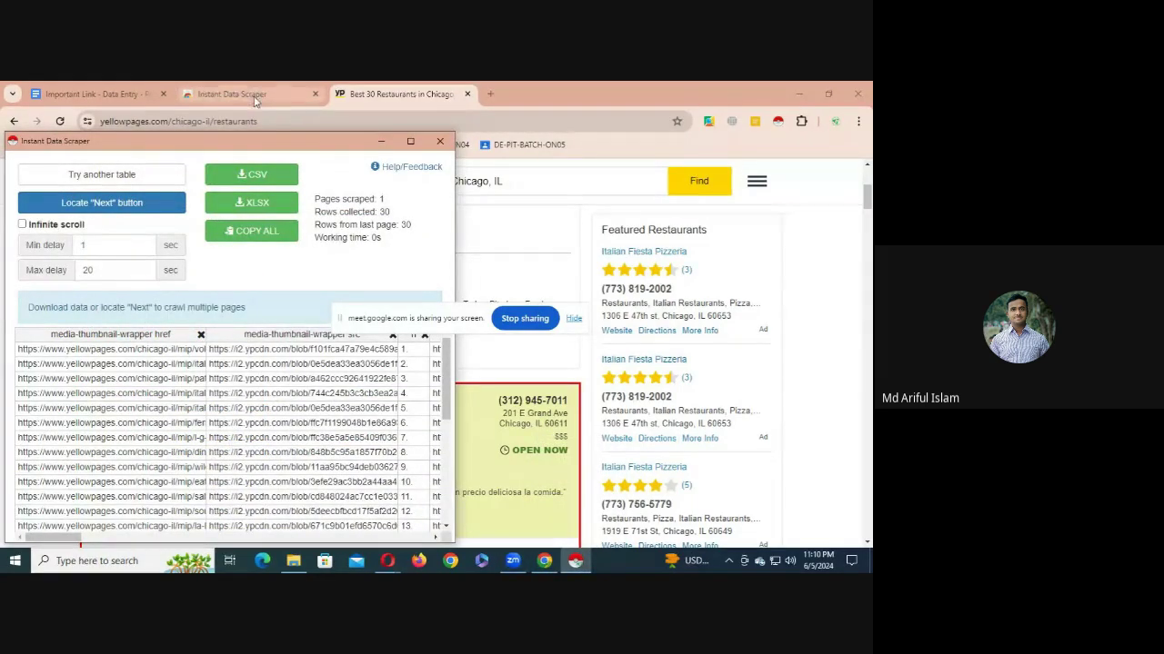
{"action": "left_click", "coordinate": [383, 142]}
{"action": "scroll", "coordinate": [204, 364], "scroll_direction": "down", "scroll_amount": 3}
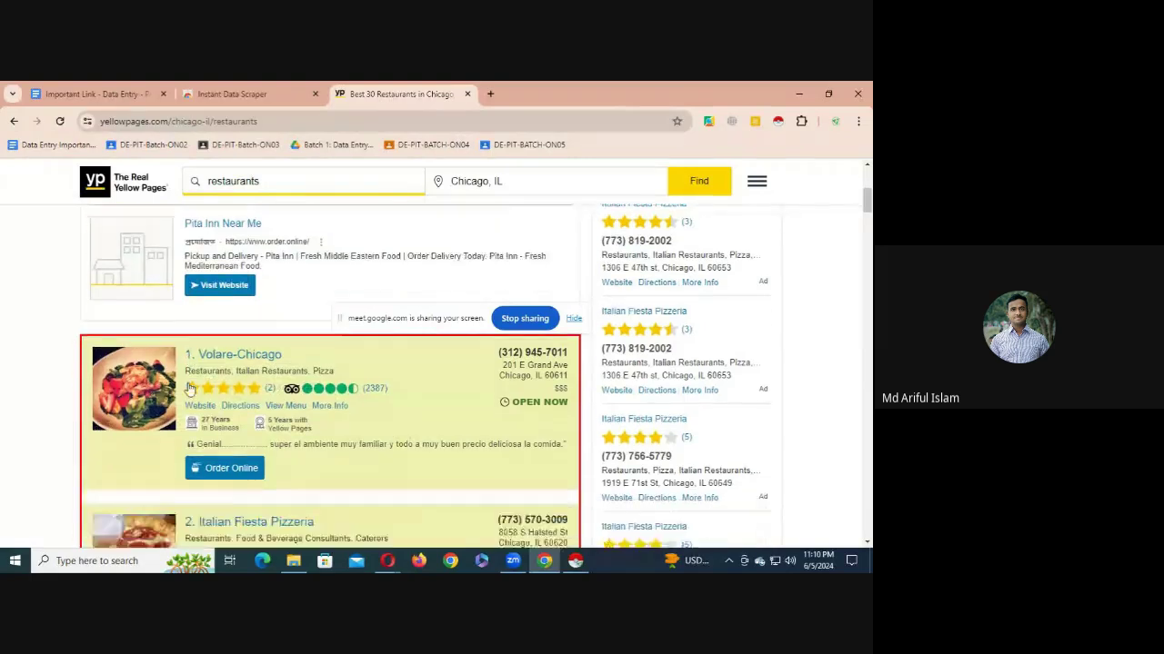
{"action": "scroll", "coordinate": [205, 338], "scroll_direction": "up", "scroll_amount": 2}
{"action": "scroll", "coordinate": [522, 311], "scroll_direction": "down", "scroll_amount": 4}
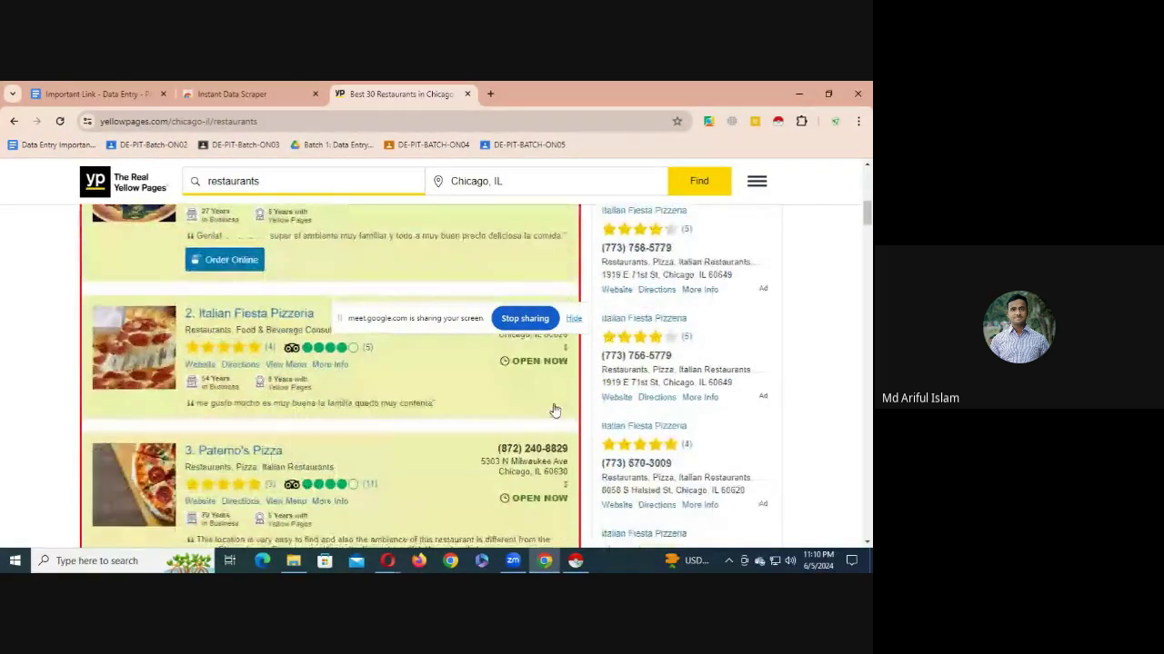
{"action": "left_click", "coordinate": [575, 561]}
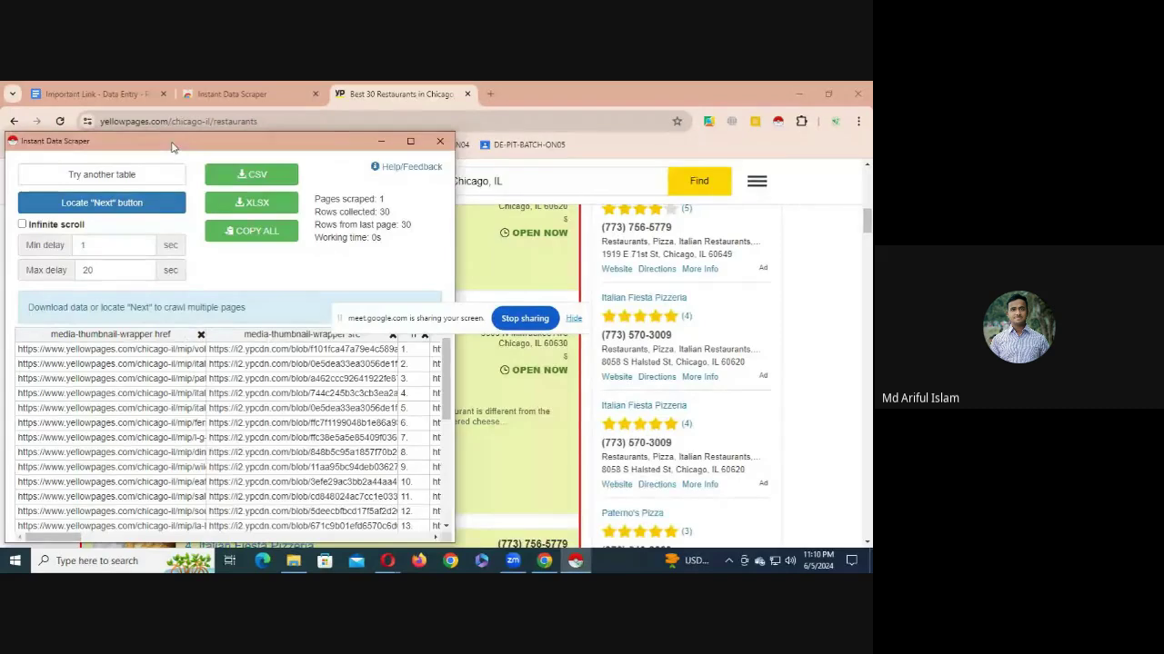
- Drag the scraper window to the right and scroll through the Chicago restaurant listings beside it
{"action": "left_click_drag", "start_coordinate": [167, 141], "coordinate": [618, 188]}
{"action": "scroll", "coordinate": [237, 369], "scroll_direction": "up", "scroll_amount": 6}
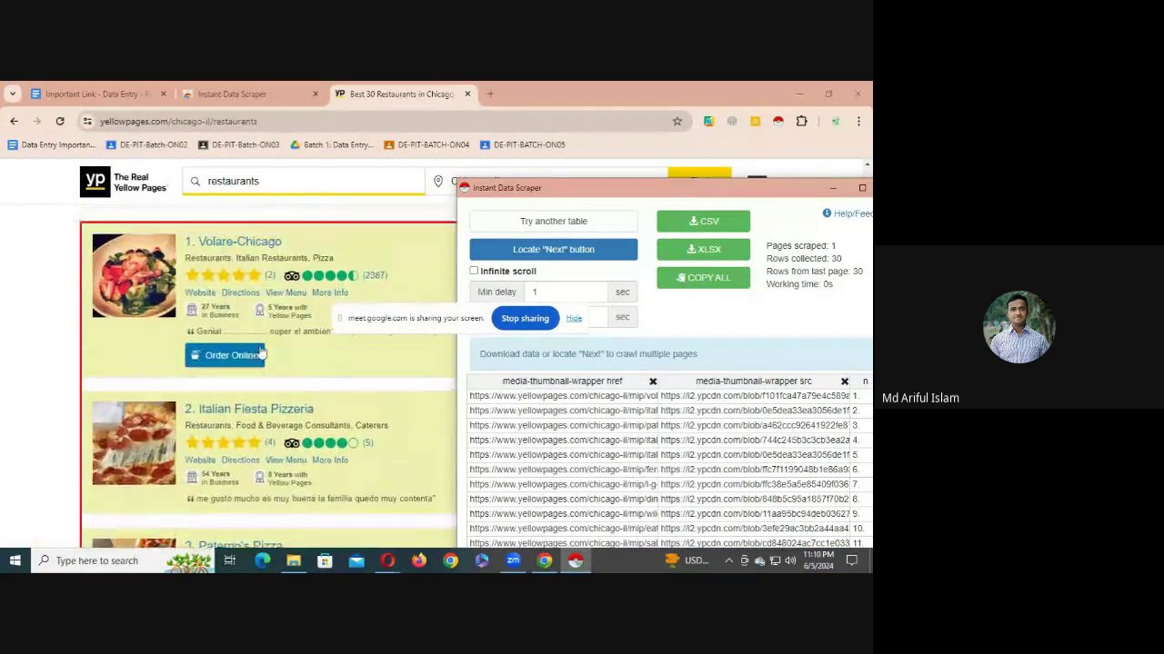
{"action": "scroll", "coordinate": [261, 364], "scroll_direction": "down", "scroll_amount": 2}
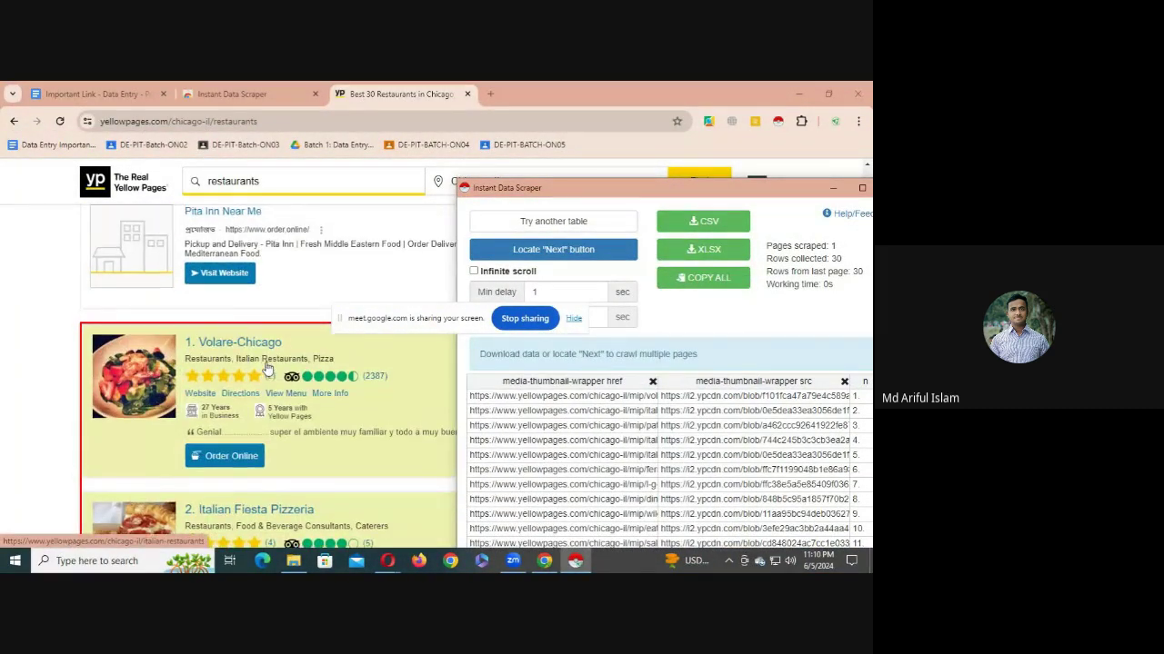
{"action": "scroll", "coordinate": [261, 366], "scroll_direction": "up", "scroll_amount": 3}
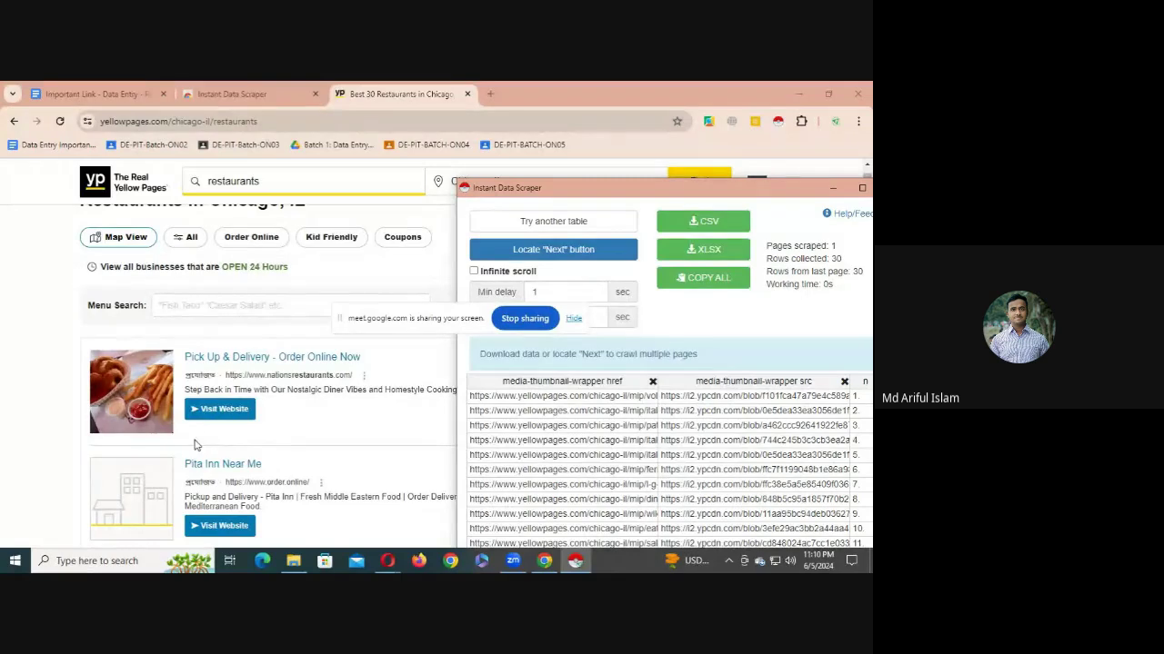
{"action": "scroll", "coordinate": [245, 438], "scroll_direction": "down", "scroll_amount": 10}
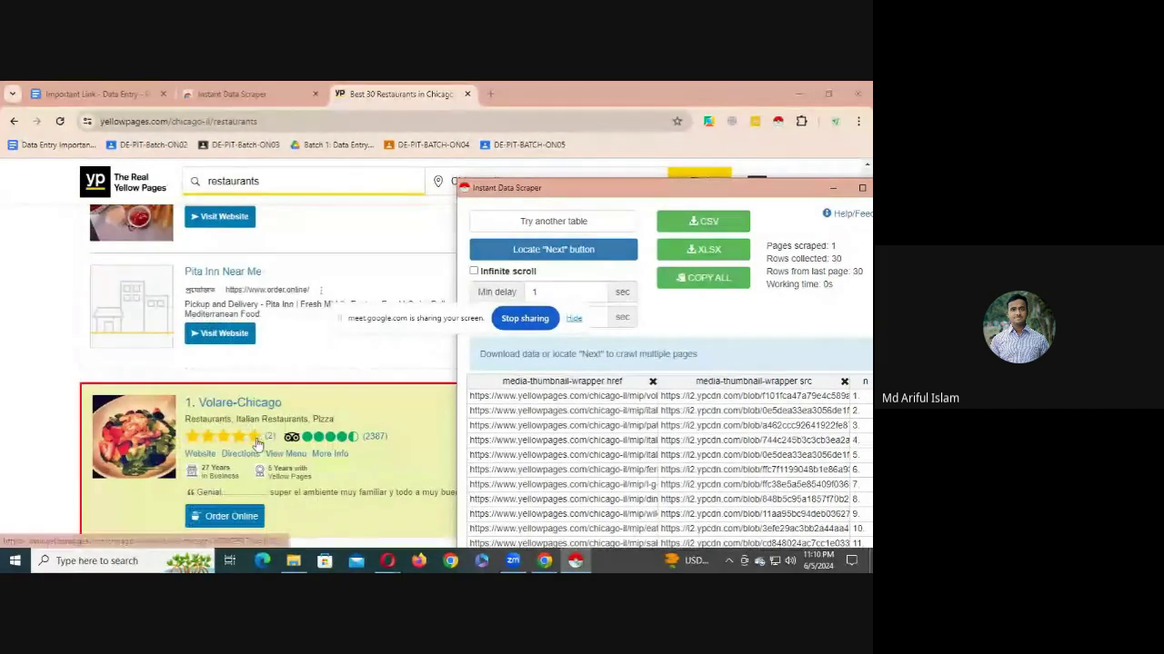
{"action": "scroll", "coordinate": [280, 440], "scroll_direction": "down", "scroll_amount": 15}
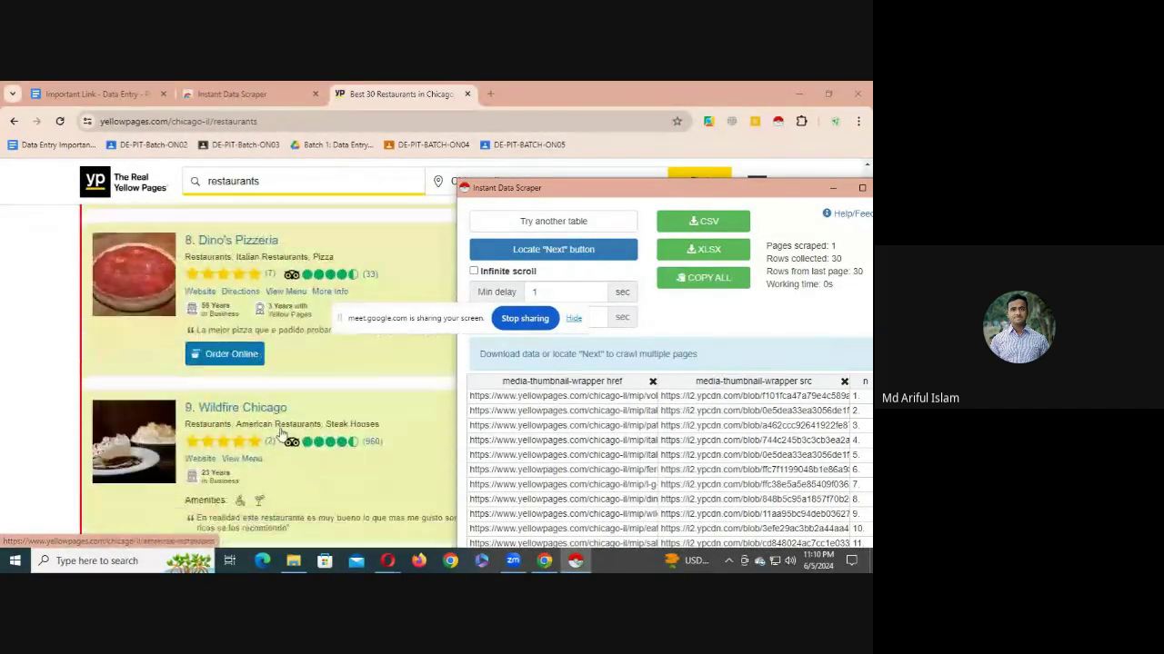
{"action": "scroll", "coordinate": [281, 418], "scroll_direction": "down", "scroll_amount": 15}
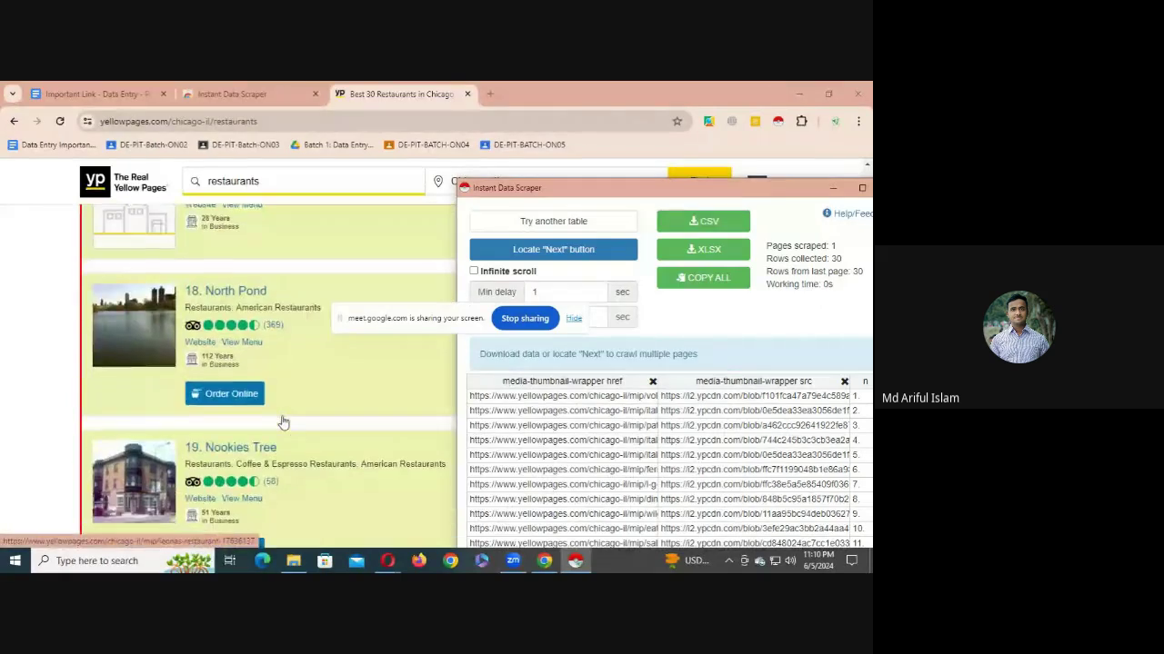
{"action": "scroll", "coordinate": [281, 422], "scroll_direction": "down", "scroll_amount": 1}
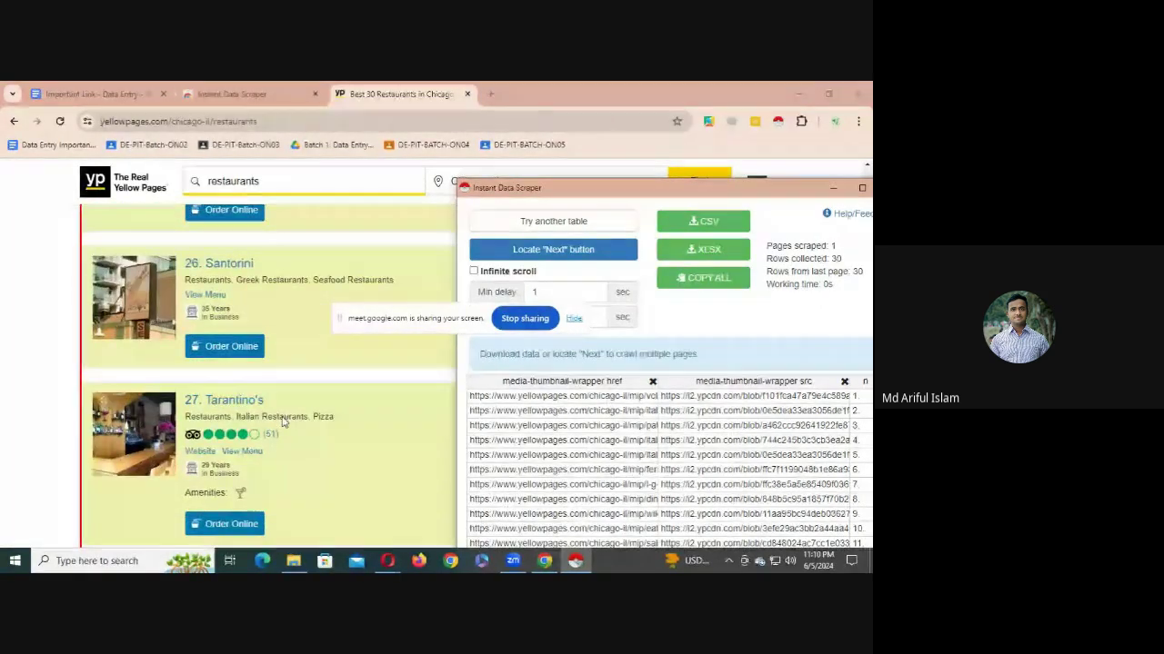
{"action": "scroll", "coordinate": [281, 421], "scroll_direction": "up", "scroll_amount": 1}
{"action": "scroll", "coordinate": [282, 422], "scroll_direction": "down", "scroll_amount": 2}
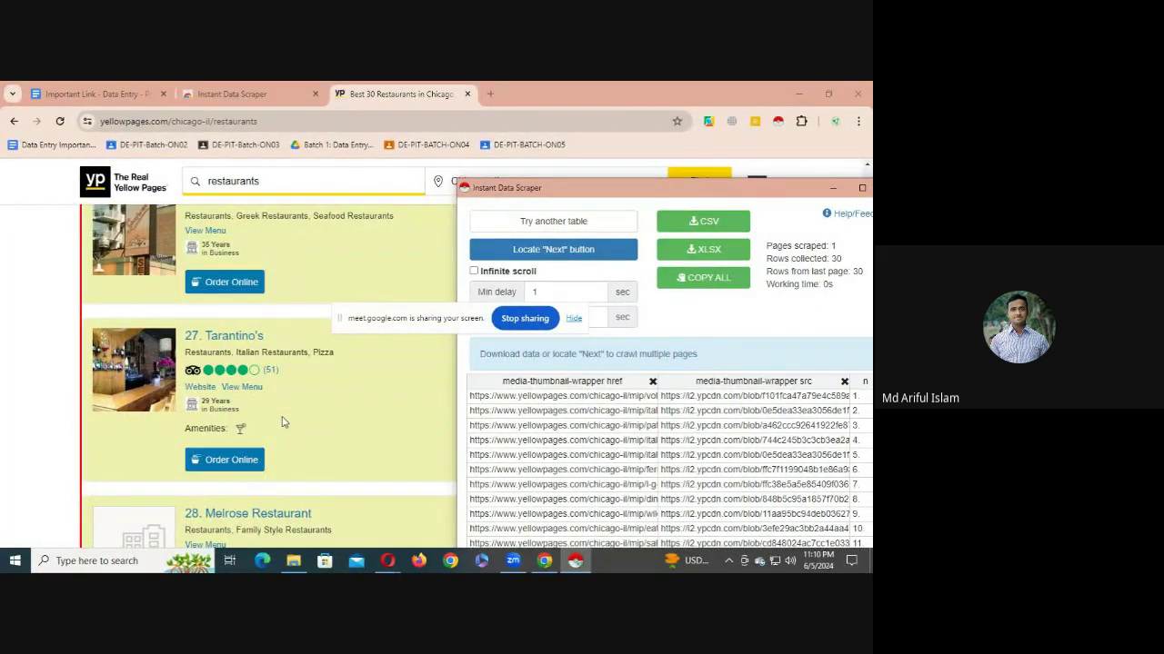
{"action": "scroll", "coordinate": [281, 422], "scroll_direction": "up", "scroll_amount": 5}
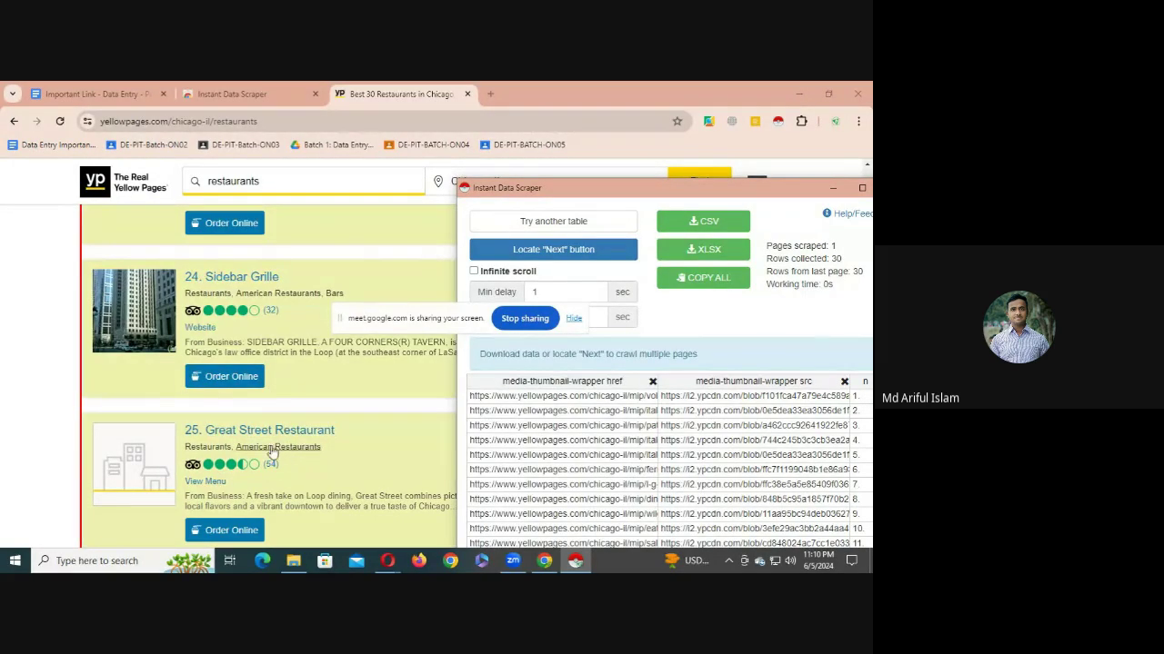
{"action": "scroll", "coordinate": [282, 446], "scroll_direction": "up", "scroll_amount": 15}
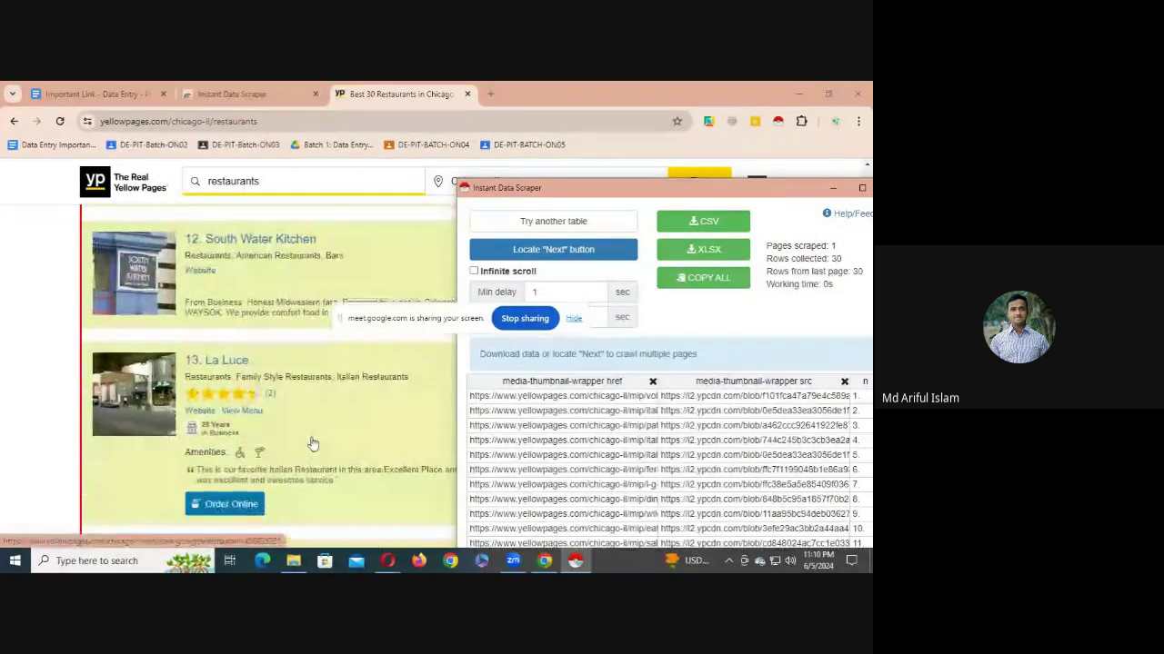
{"action": "scroll", "coordinate": [312, 436], "scroll_direction": "up", "scroll_amount": 8}
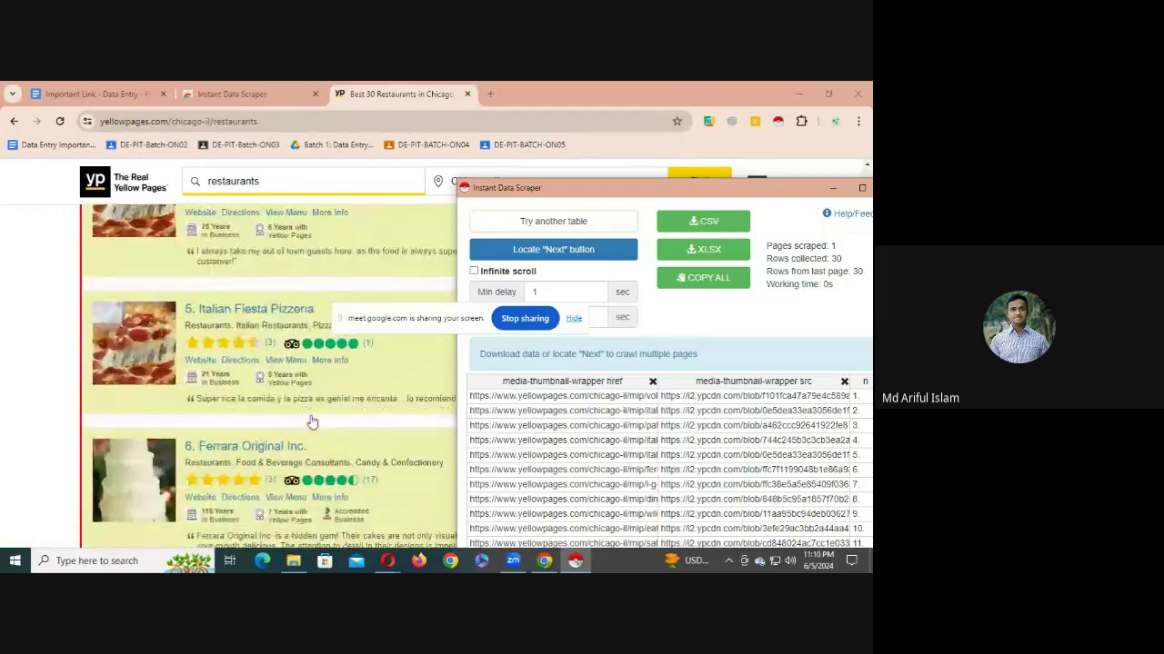
{"action": "scroll", "coordinate": [312, 421], "scroll_direction": "up", "scroll_amount": 10}
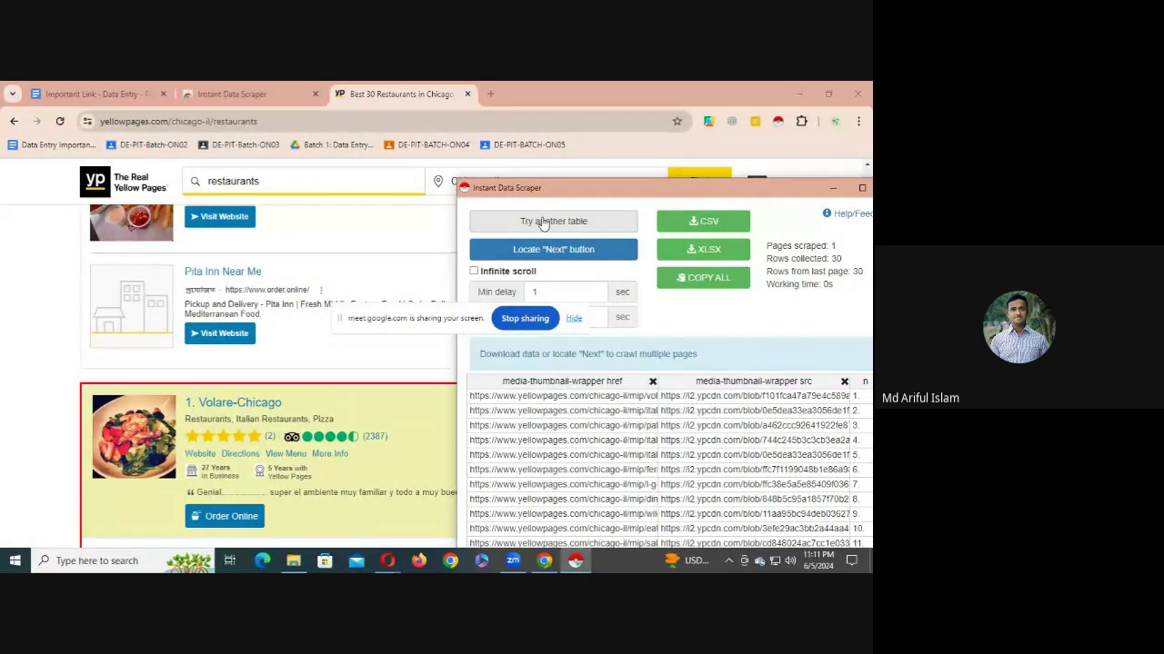
- Cycle 'Try another table' until the 30-row restaurant listings table is selected
{"action": "left_click", "coordinate": [543, 224]}
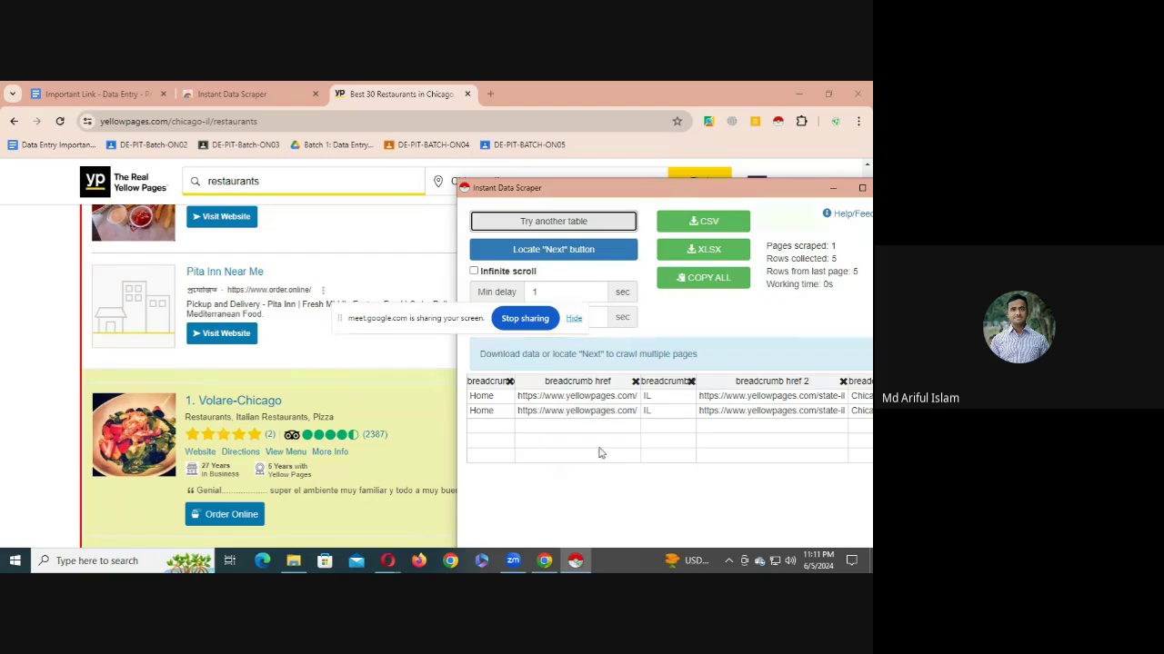
{"action": "left_click_drag", "start_coordinate": [752, 197], "coordinate": [447, 216]}
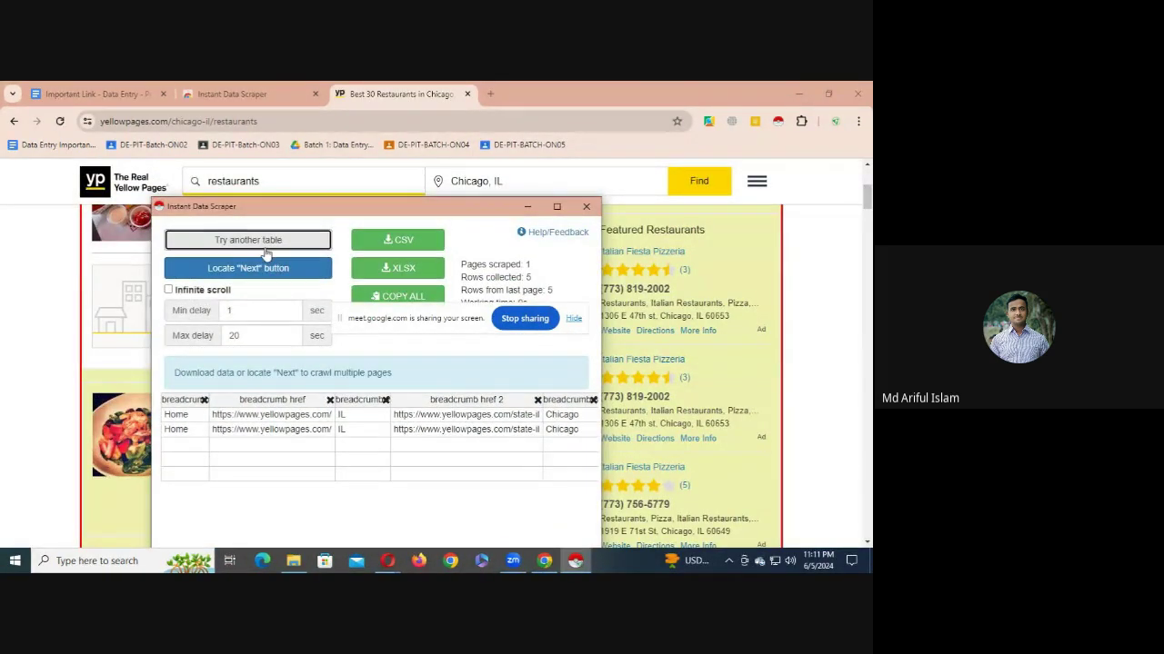
{"action": "left_click", "coordinate": [263, 242]}
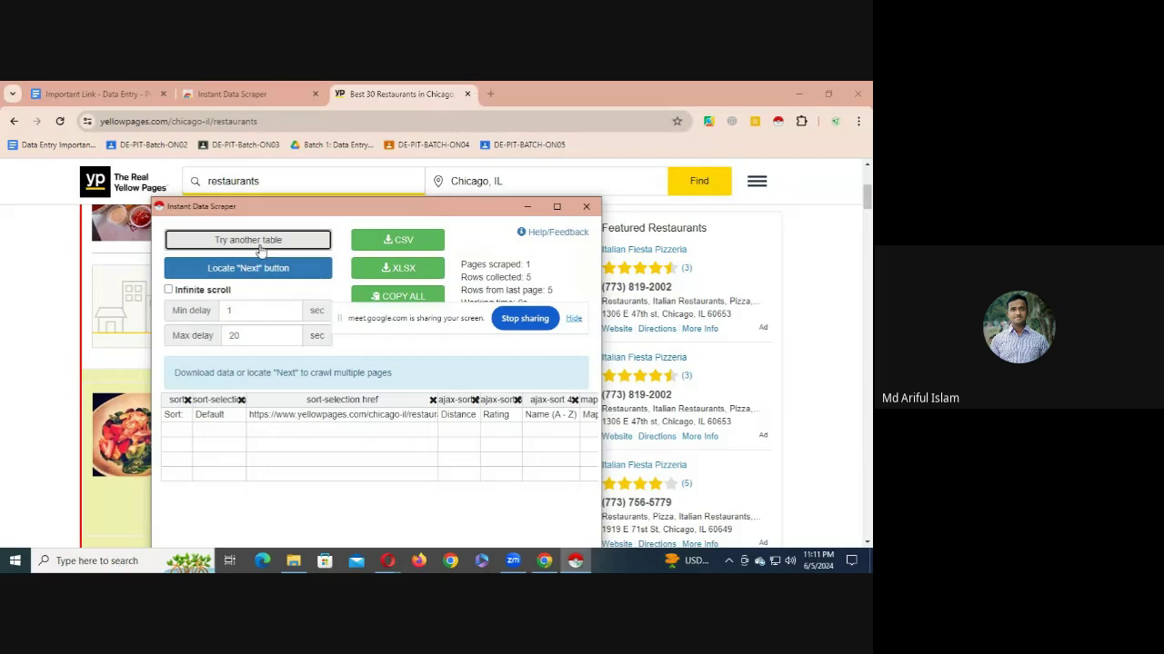
{"action": "left_click", "coordinate": [258, 244]}
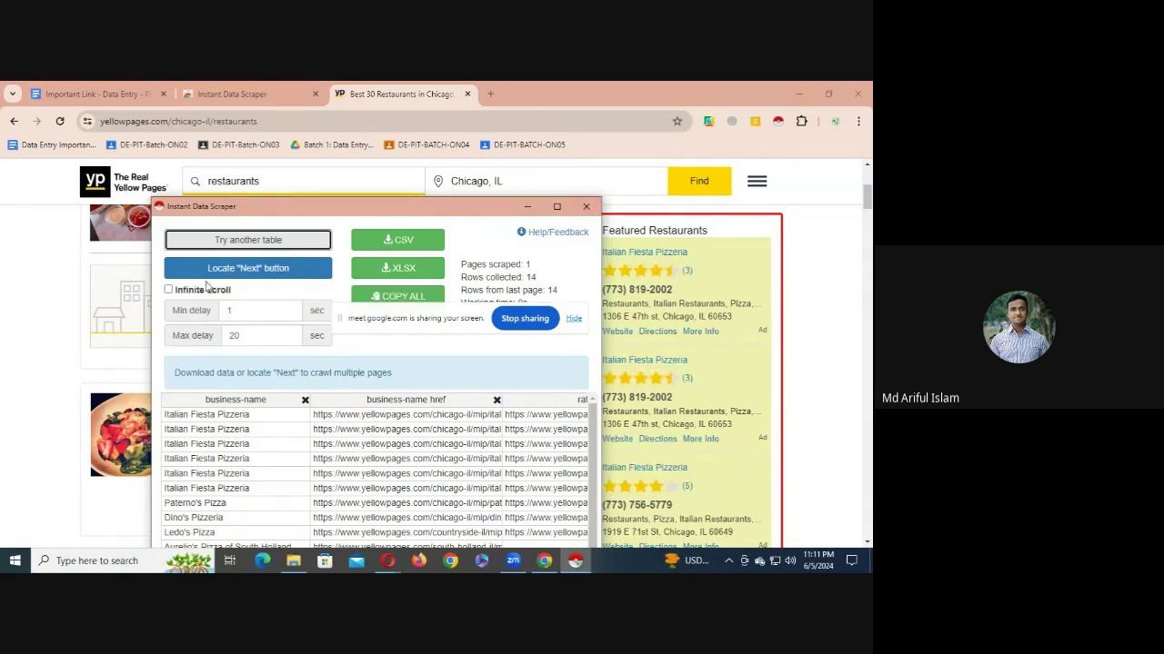
{"action": "left_click", "coordinate": [228, 241]}
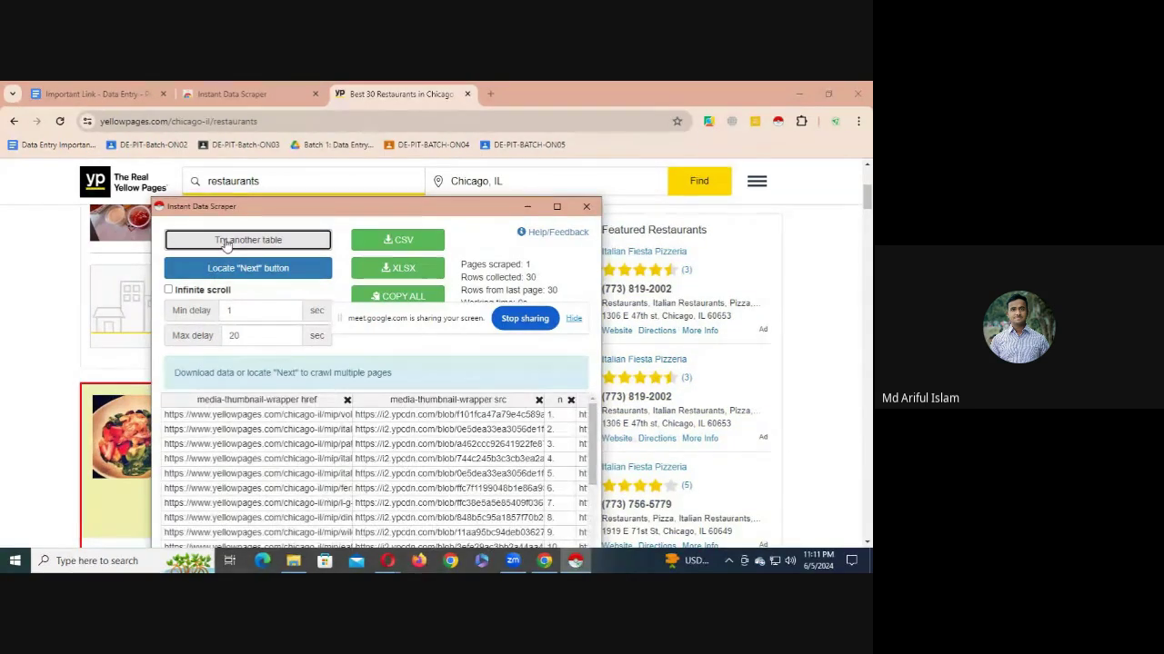
- Minimize the scraper, scroll the results page, then restore the scraper window
{"action": "left_click", "coordinate": [527, 207]}
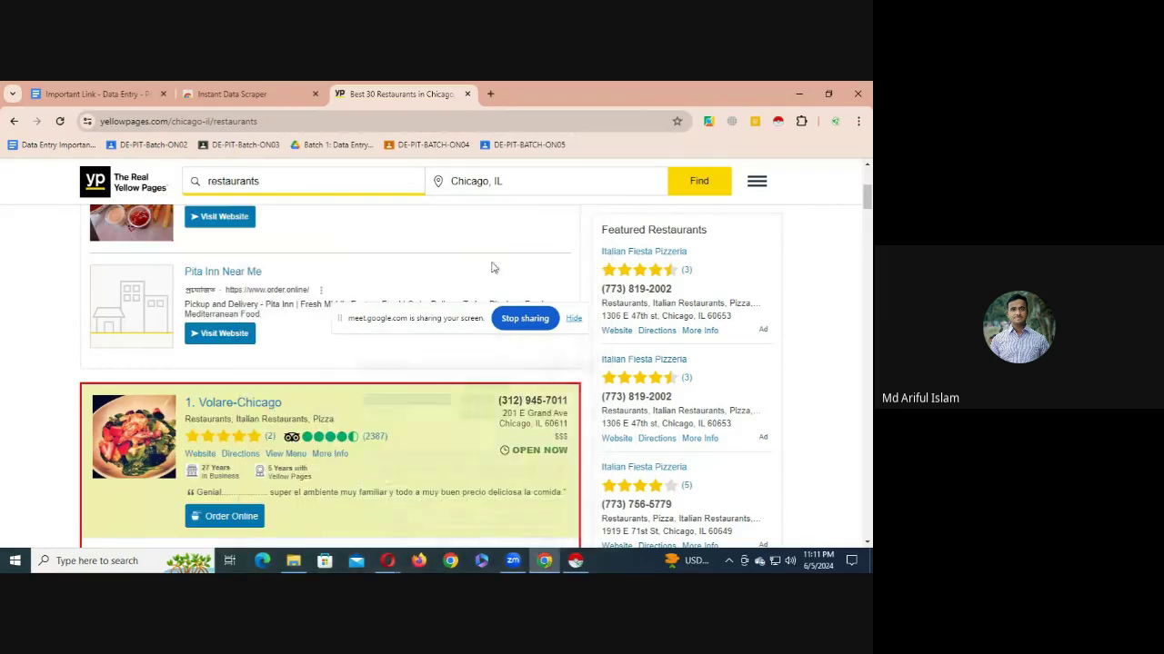
{"action": "scroll", "coordinate": [289, 400], "scroll_direction": "down", "scroll_amount": 8}
{"action": "scroll", "coordinate": [289, 400], "scroll_direction": "down", "scroll_amount": 7}
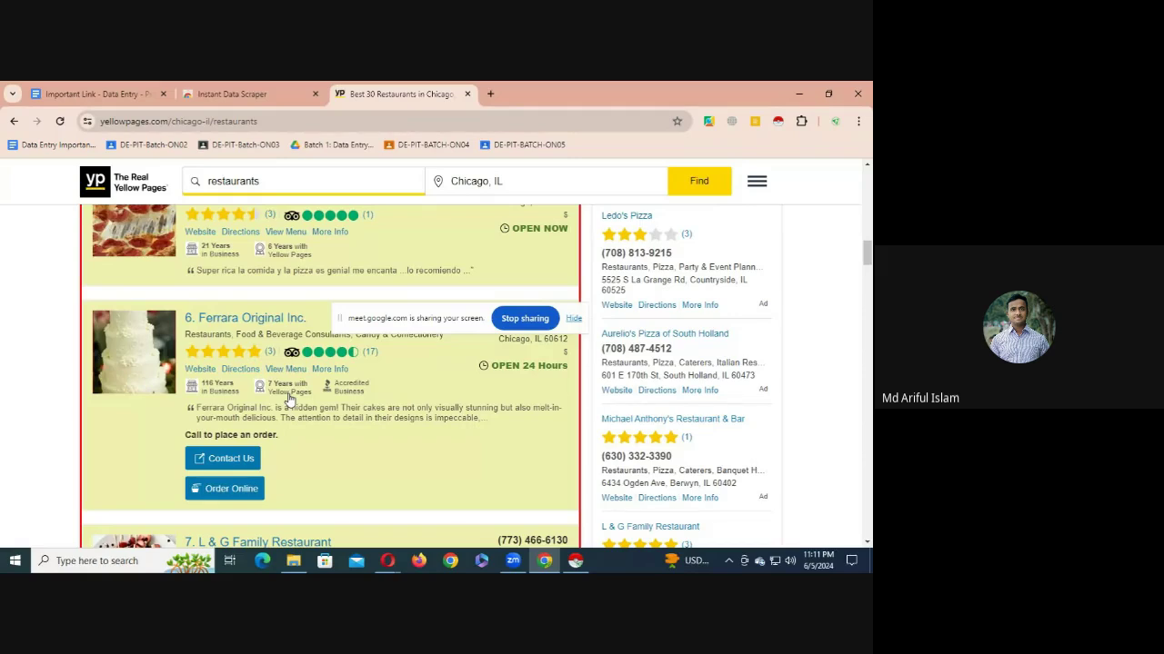
{"action": "scroll", "coordinate": [289, 400], "scroll_direction": "down", "scroll_amount": 5}
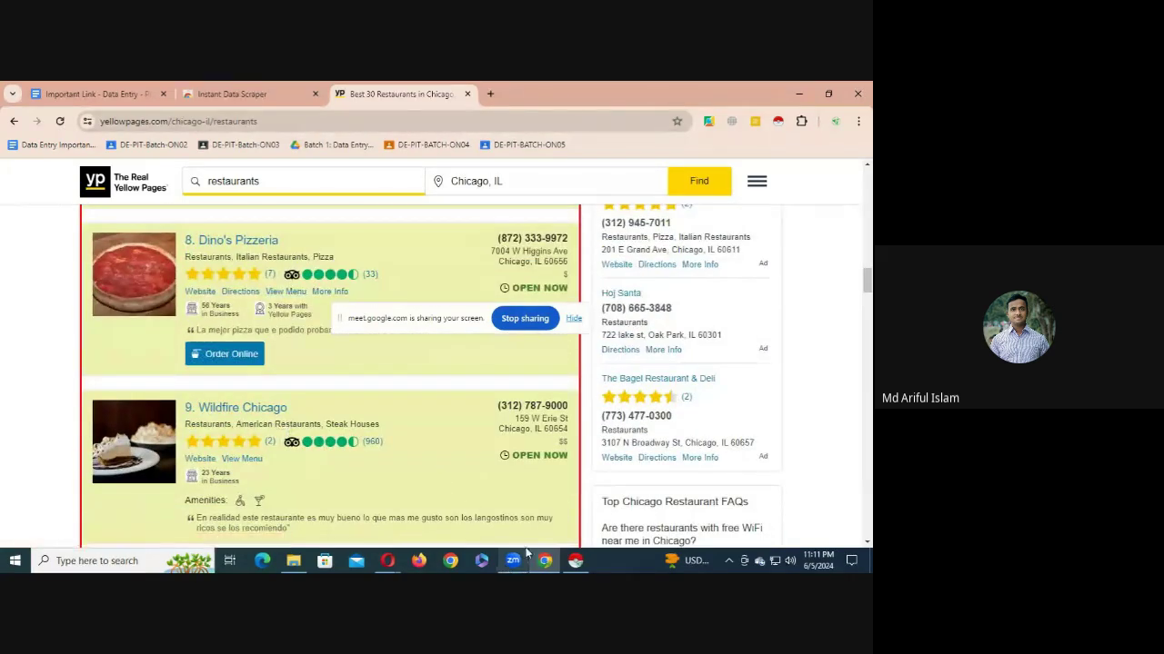
{"action": "left_click", "coordinate": [575, 560]}
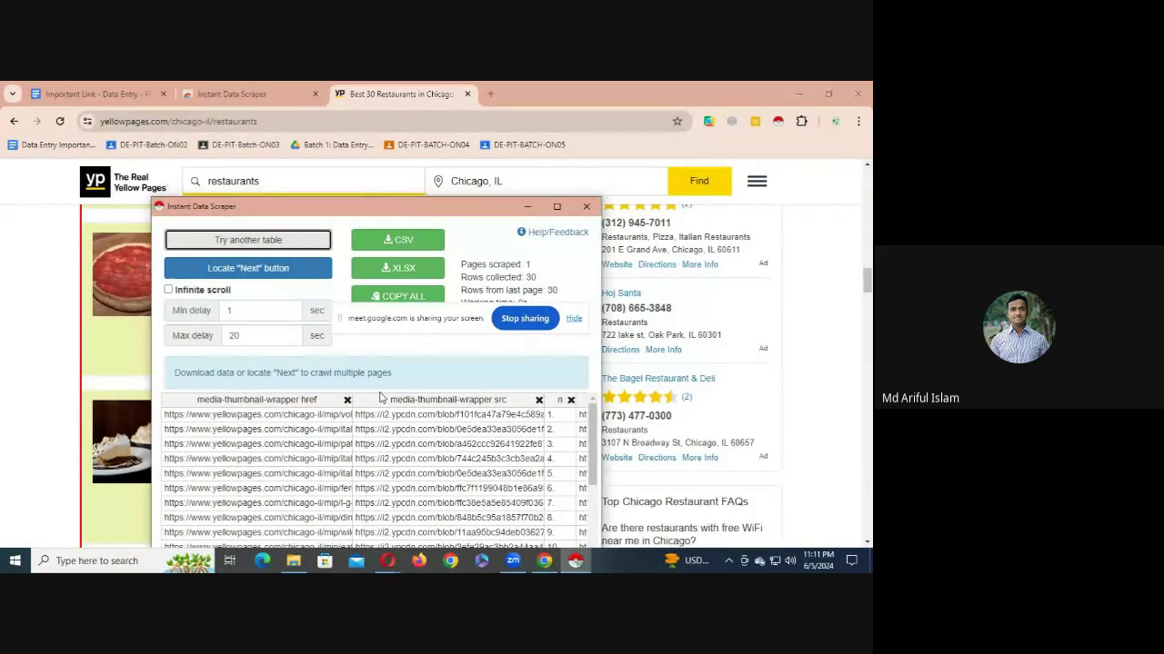
- Download the 30 scraped rows as yellowpages (12).xlsx and open it in Excel
{"action": "left_click_drag", "start_coordinate": [436, 325], "coordinate": [393, 119]}
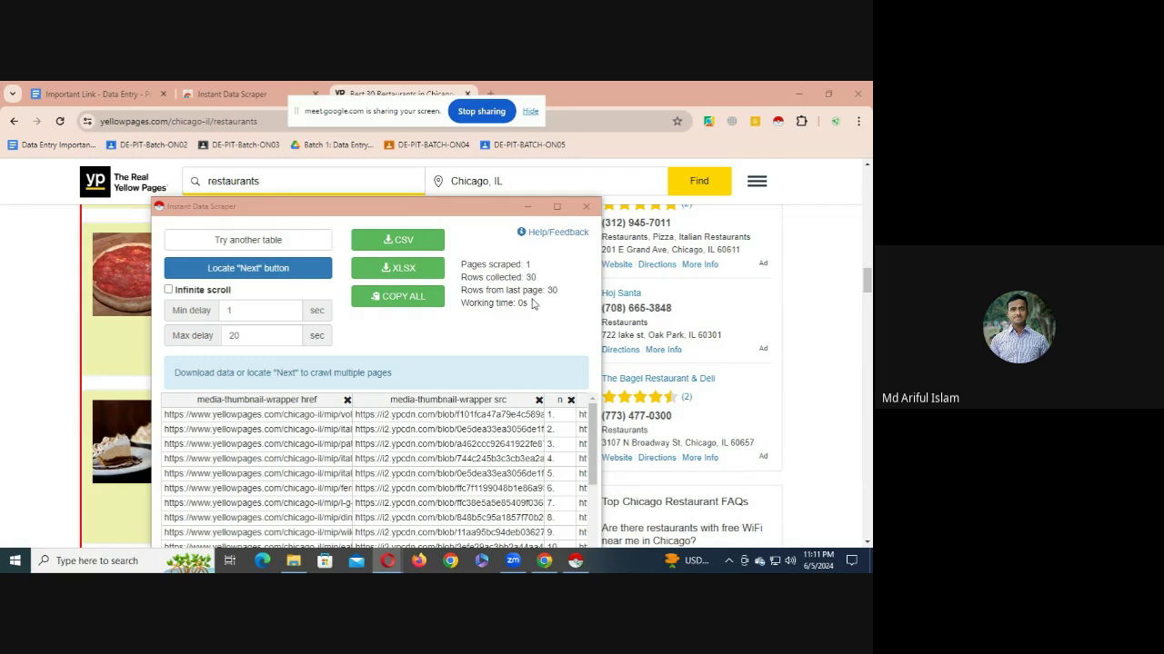
{"action": "double_click", "coordinate": [530, 278]}
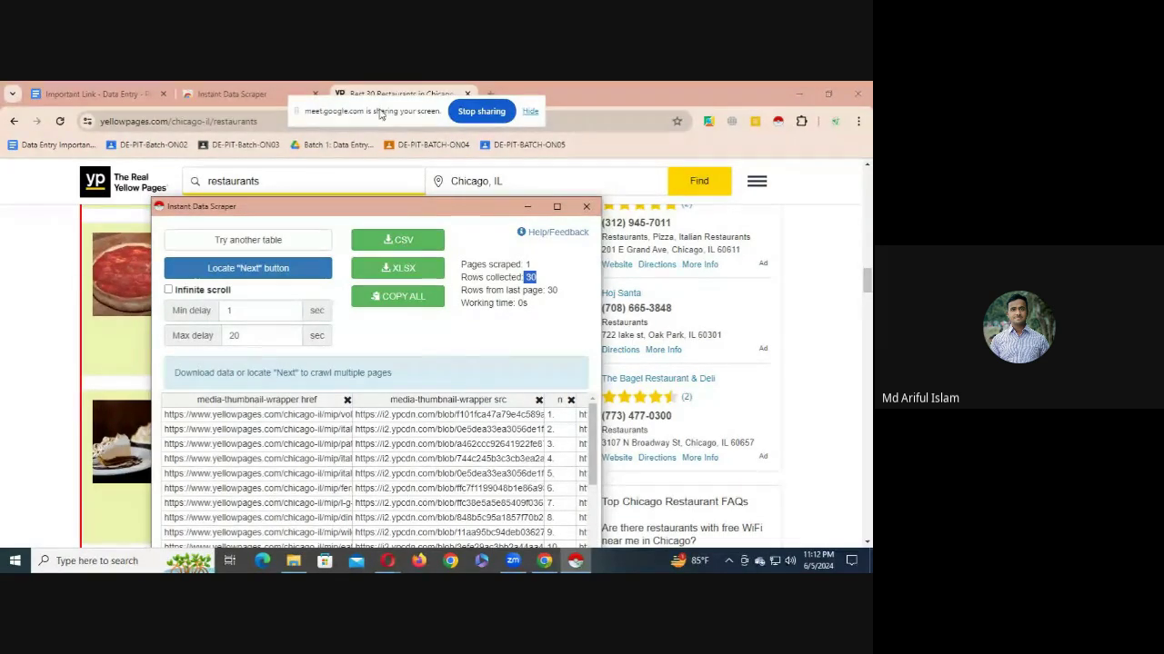
{"action": "left_click", "coordinate": [404, 271]}
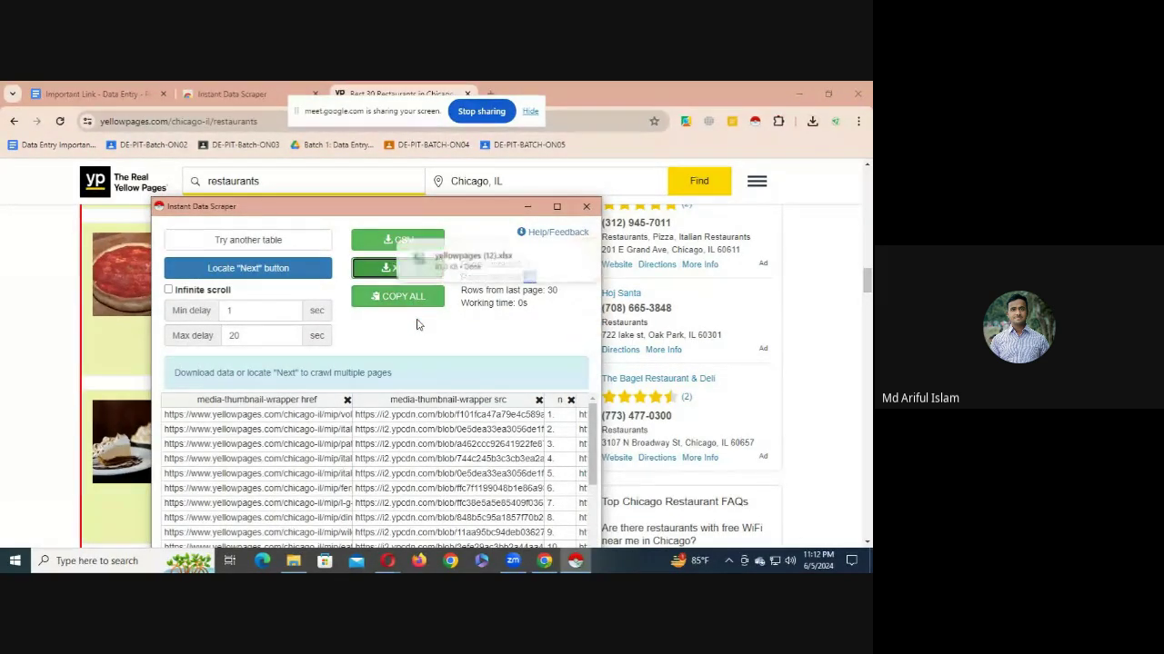
{"action": "left_click", "coordinate": [496, 266]}
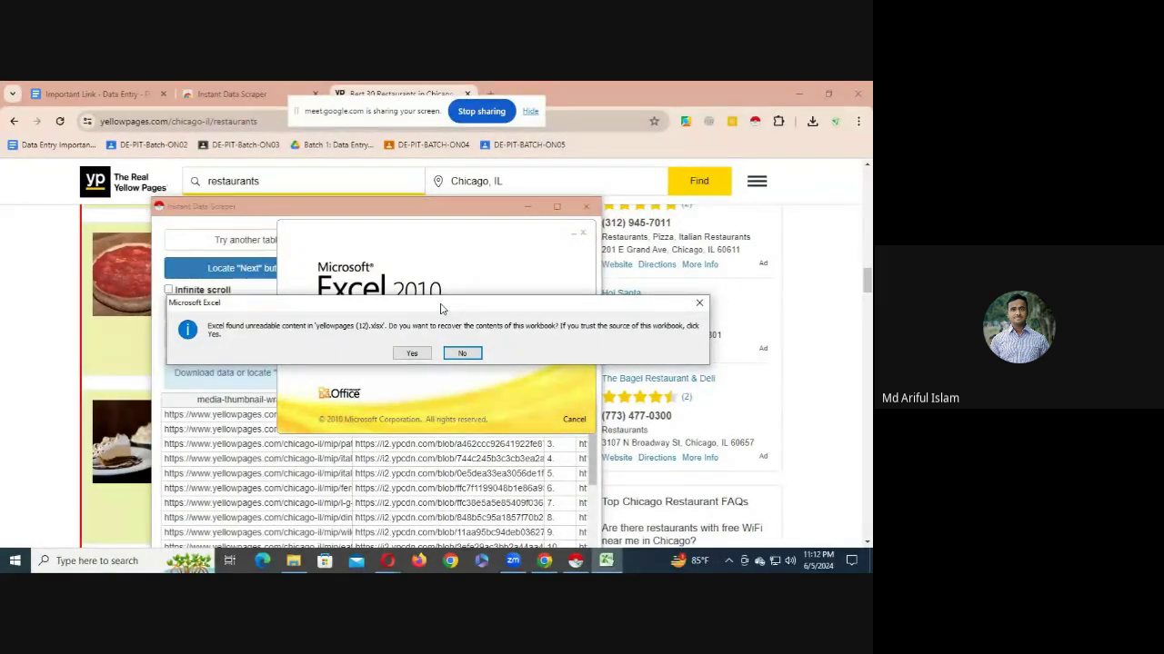
- Recover yellowpages (12).xlsx, dismiss the activation notice, enable editing and close the repair report
{"action": "left_click", "coordinate": [413, 355]}
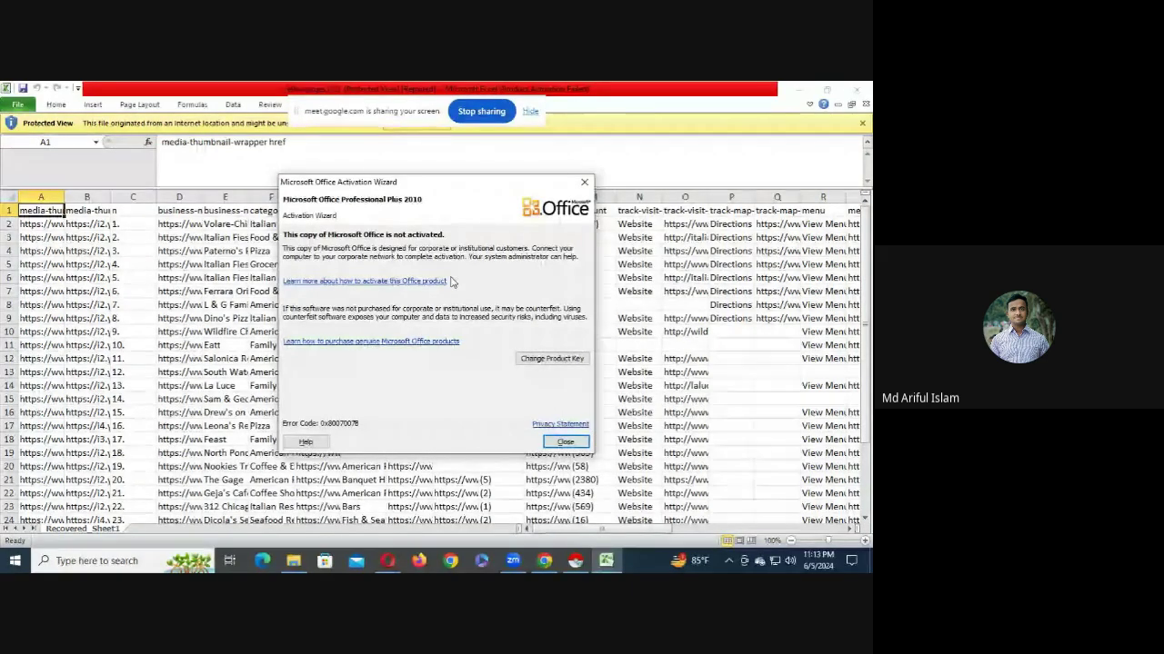
{"action": "left_click", "coordinate": [564, 443]}
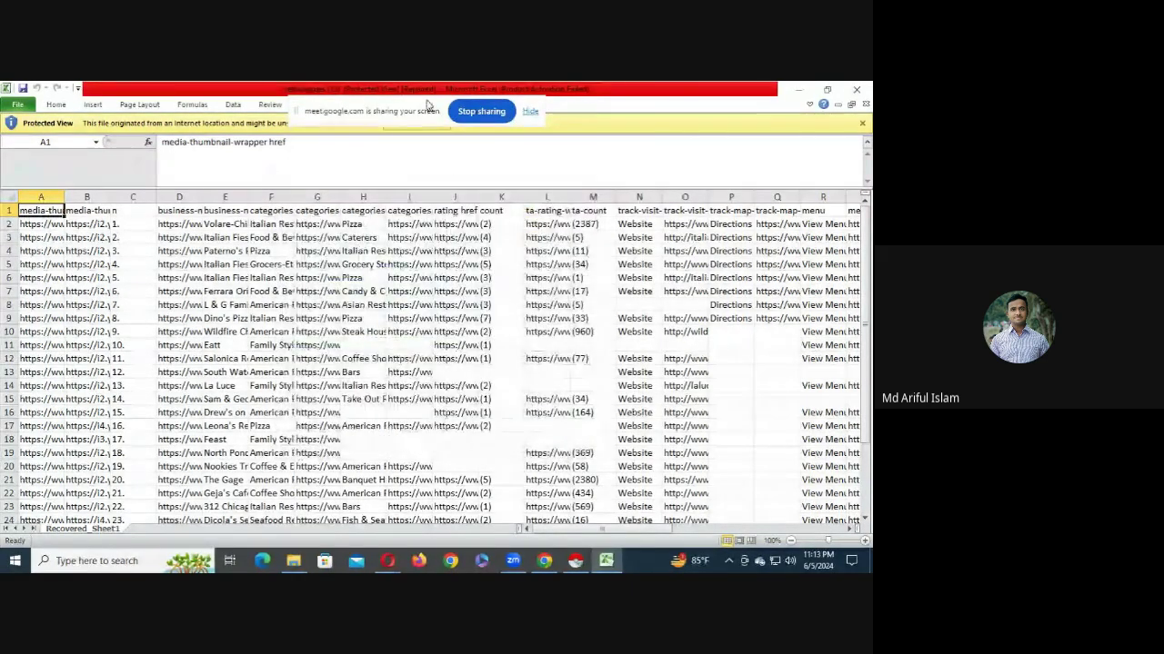
{"action": "left_click_drag", "start_coordinate": [376, 123], "coordinate": [430, 461]}
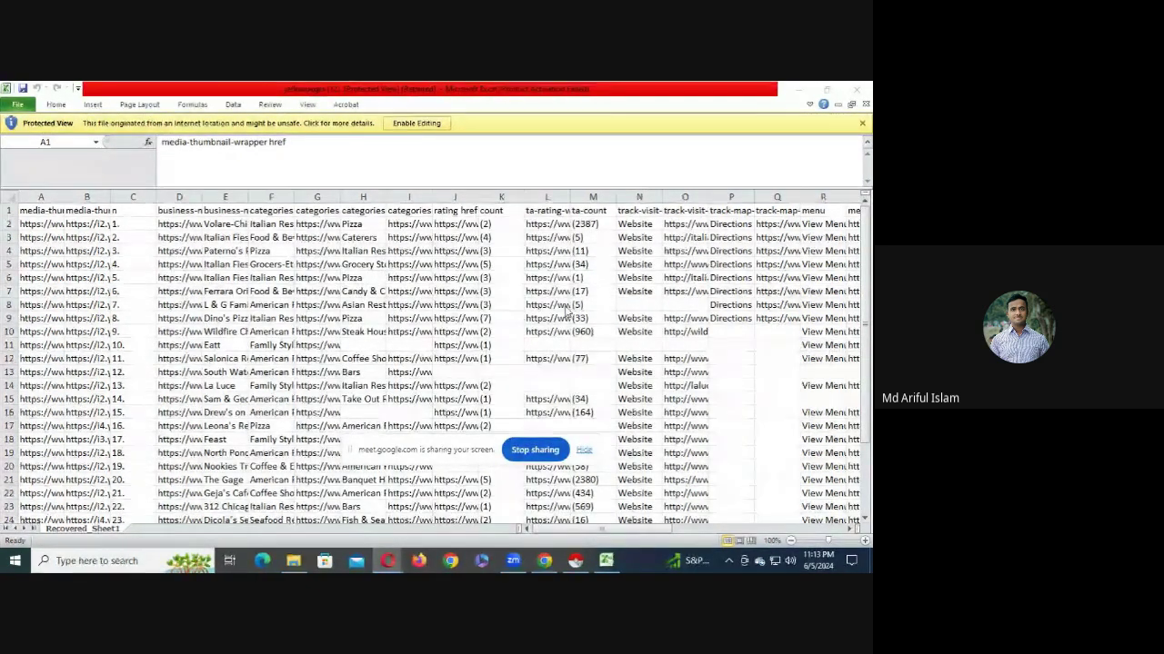
{"action": "left_click", "coordinate": [418, 124]}
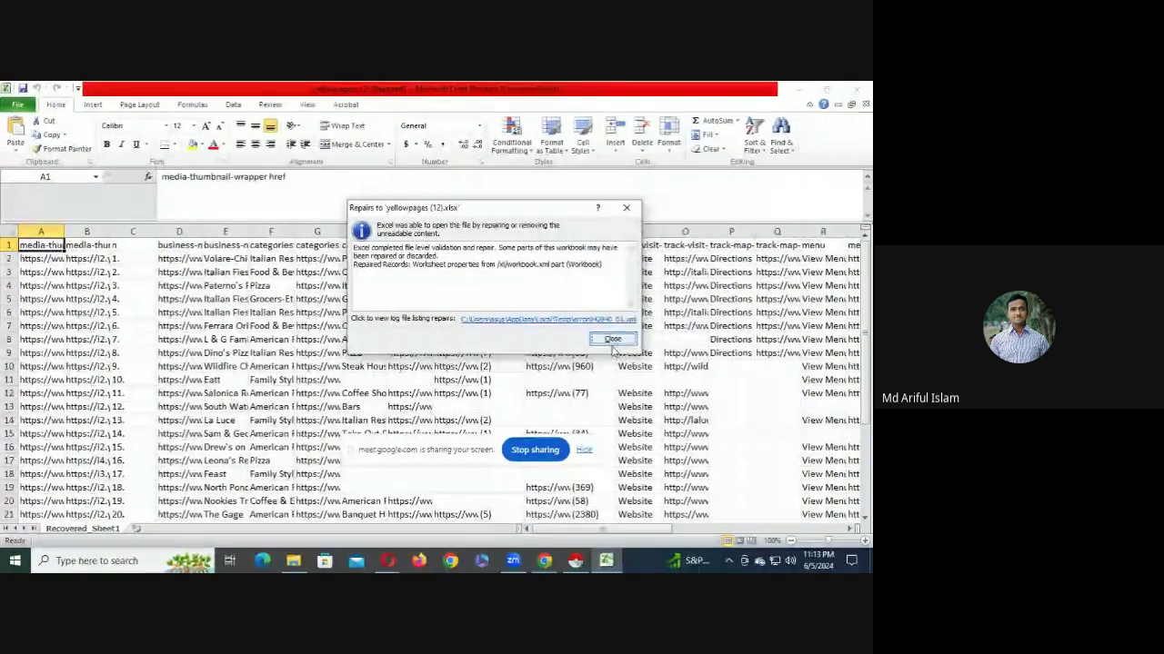
{"action": "left_click", "coordinate": [611, 339]}
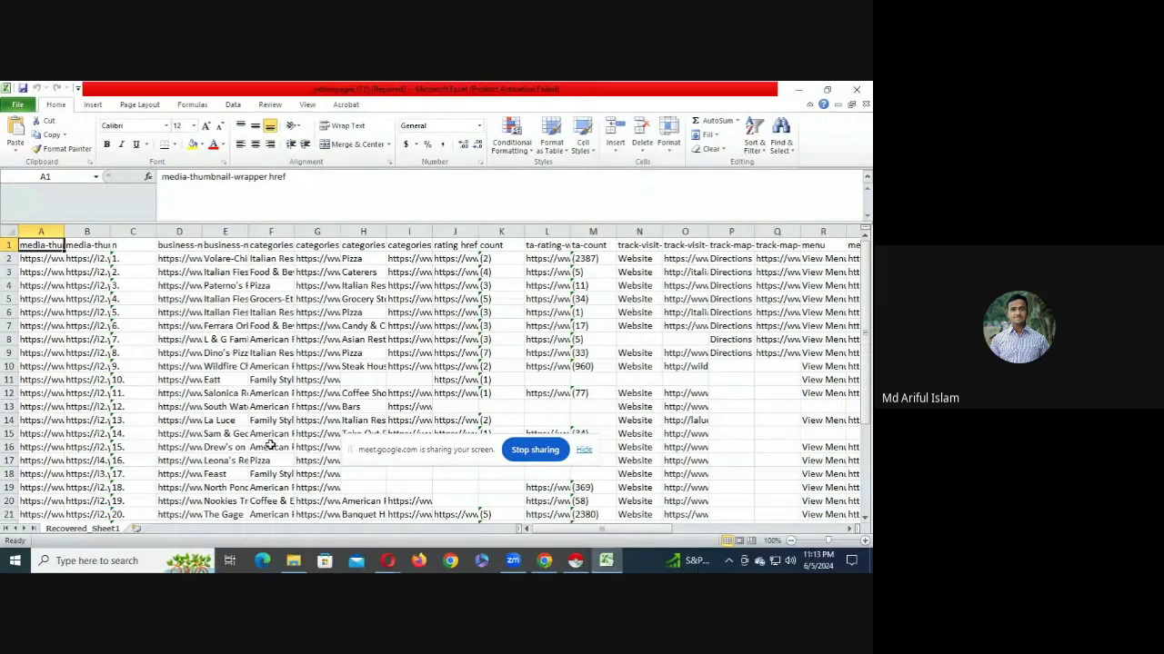
{"action": "left_click", "coordinate": [474, 389]}
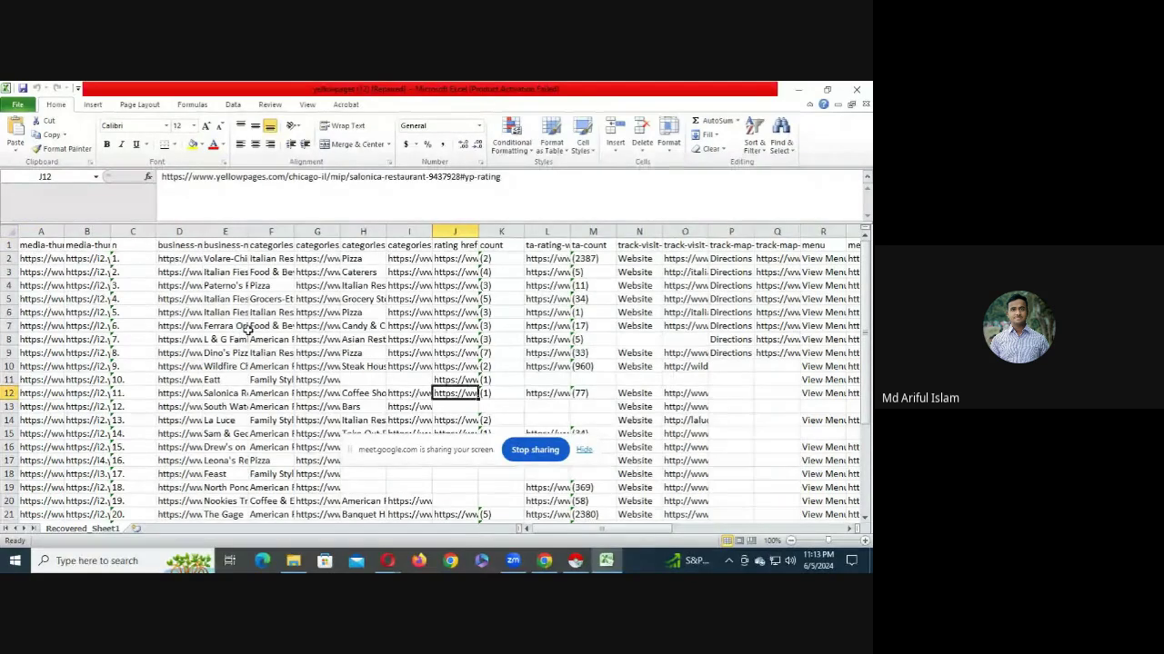
{"action": "scroll", "coordinate": [247, 332], "scroll_direction": "down", "scroll_amount": 2}
{"action": "scroll", "coordinate": [250, 365], "scroll_direction": "up", "scroll_amount": 2}
{"action": "left_click_drag", "start_coordinate": [600, 529], "coordinate": [783, 533]}
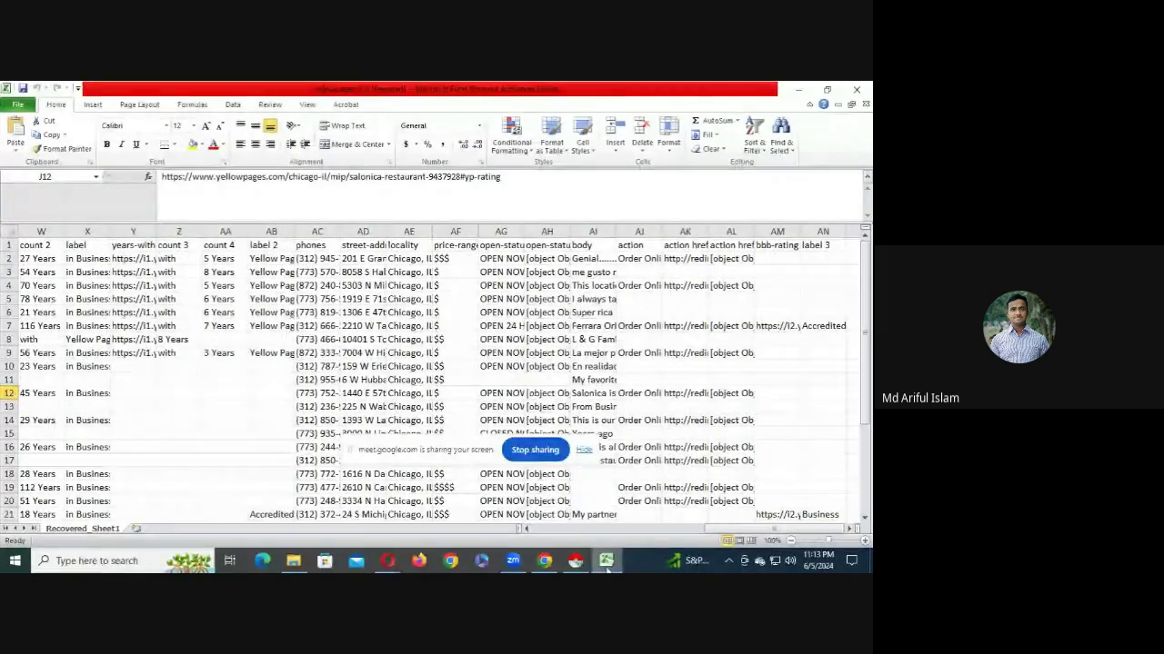
{"action": "left_click", "coordinate": [576, 560]}
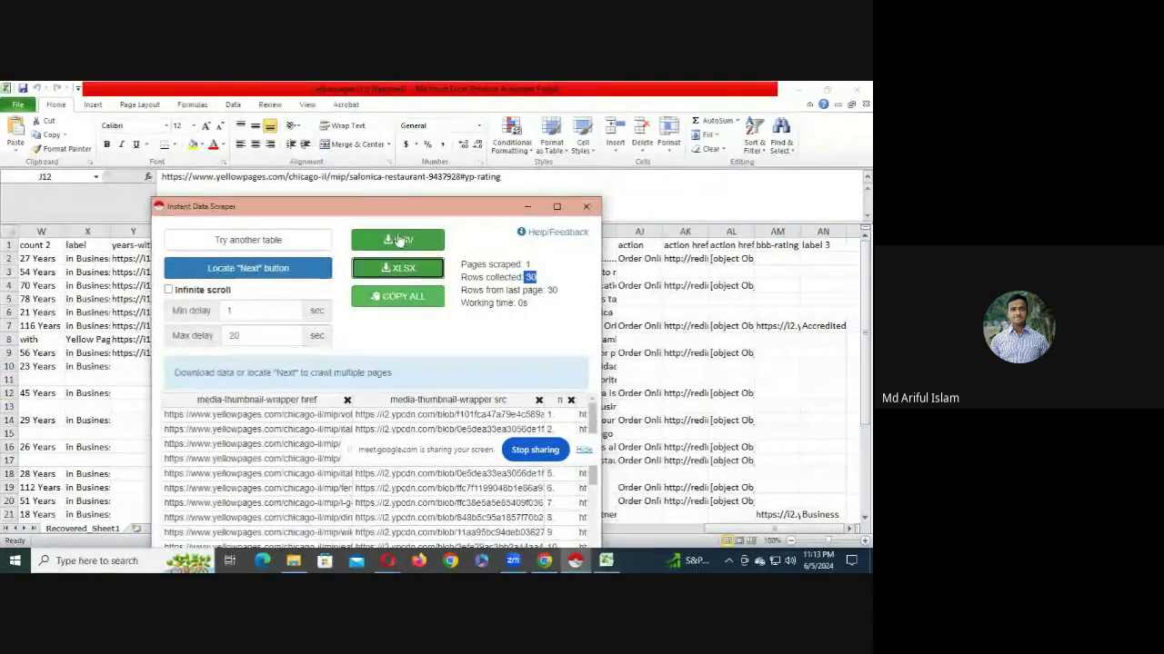
{"action": "left_click_drag", "start_coordinate": [398, 205], "coordinate": [389, 129]}
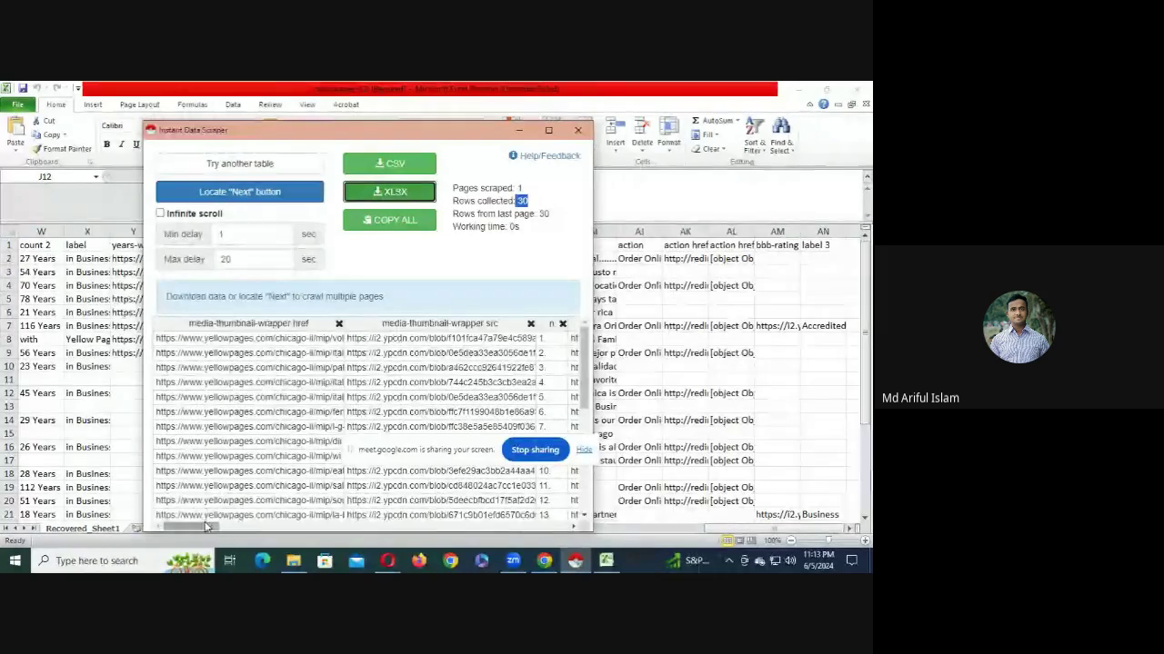
{"action": "left_click_drag", "start_coordinate": [206, 527], "coordinate": [309, 519]}
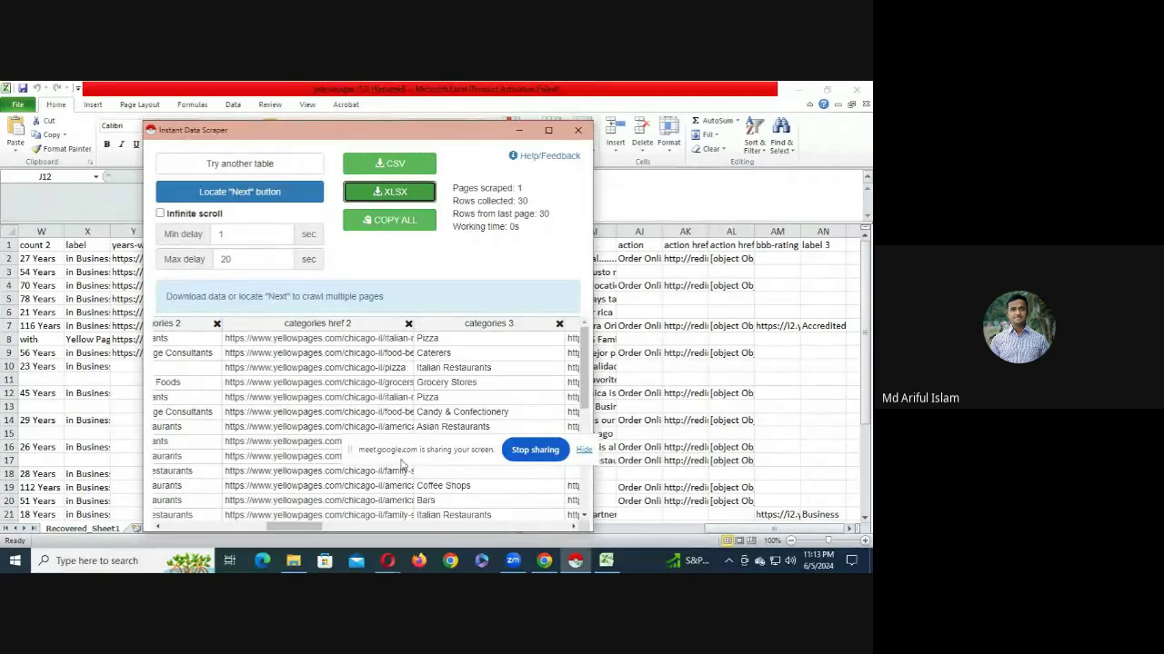
{"action": "left_click", "coordinate": [605, 560]}
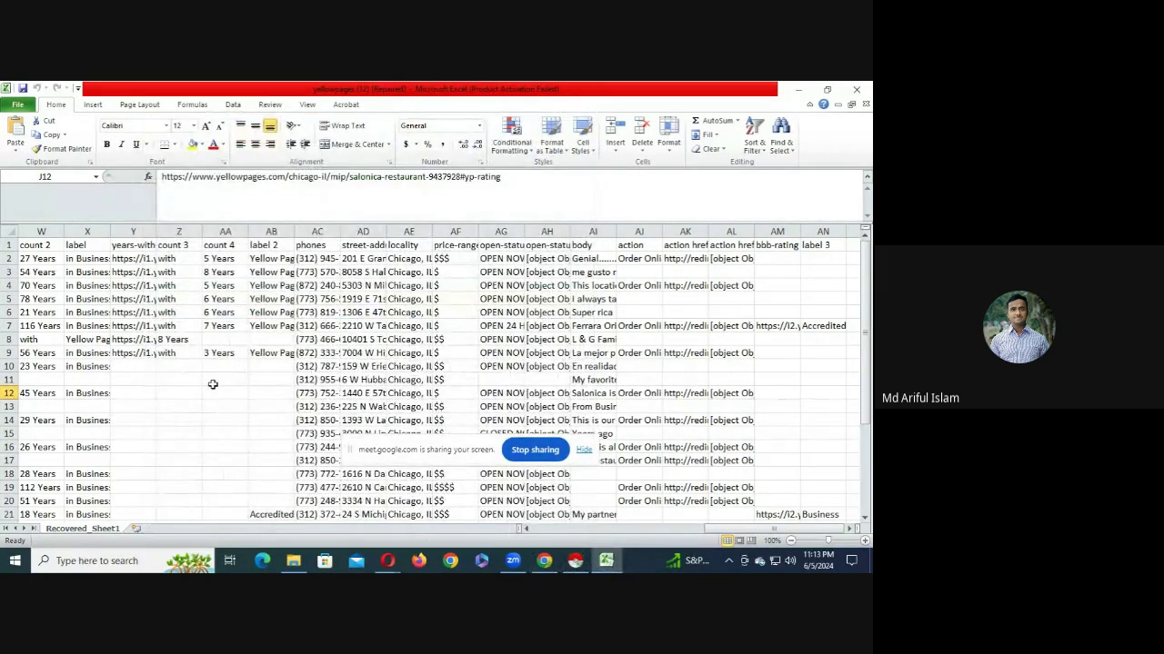
{"action": "left_click", "coordinate": [191, 366]}
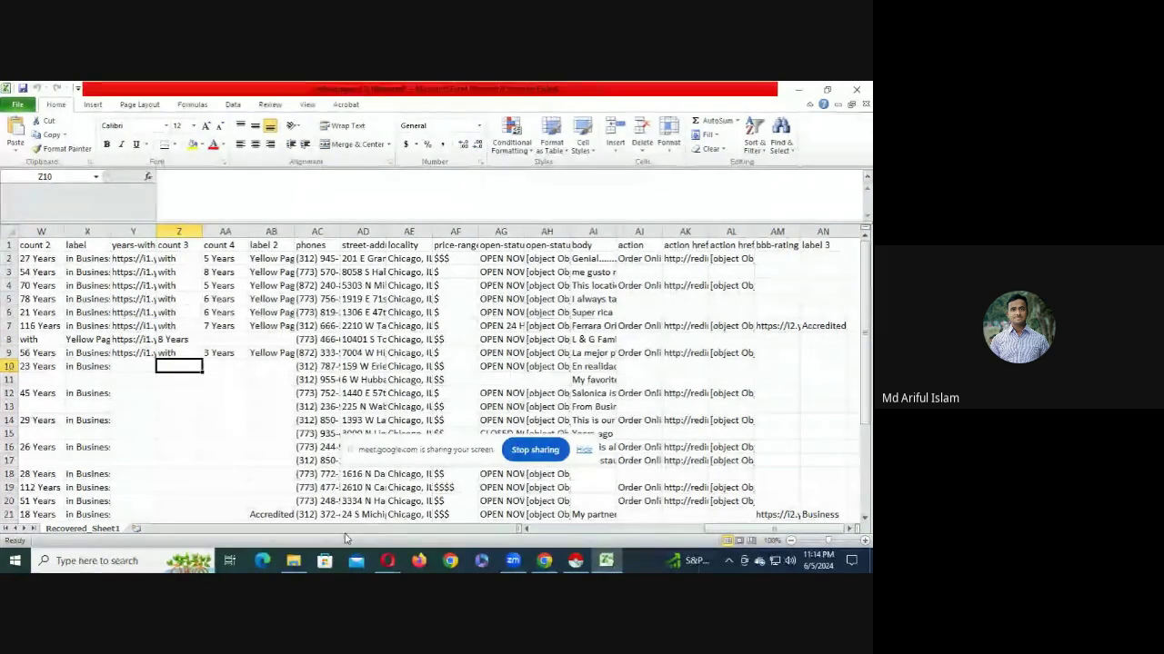
{"action": "left_click_drag", "start_coordinate": [717, 531], "coordinate": [541, 531]}
- Review the scraped columns and fill the track-visit-website href header in O1 yellow
{"action": "left_click", "coordinate": [224, 246]}
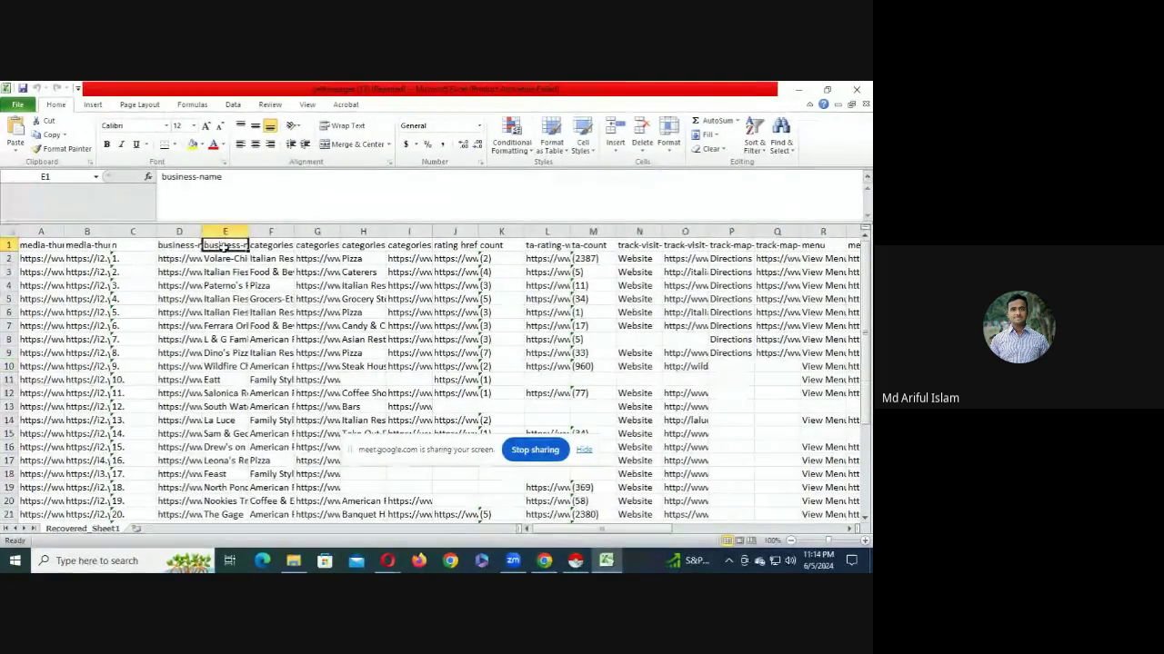
{"action": "left_click", "coordinate": [300, 327]}
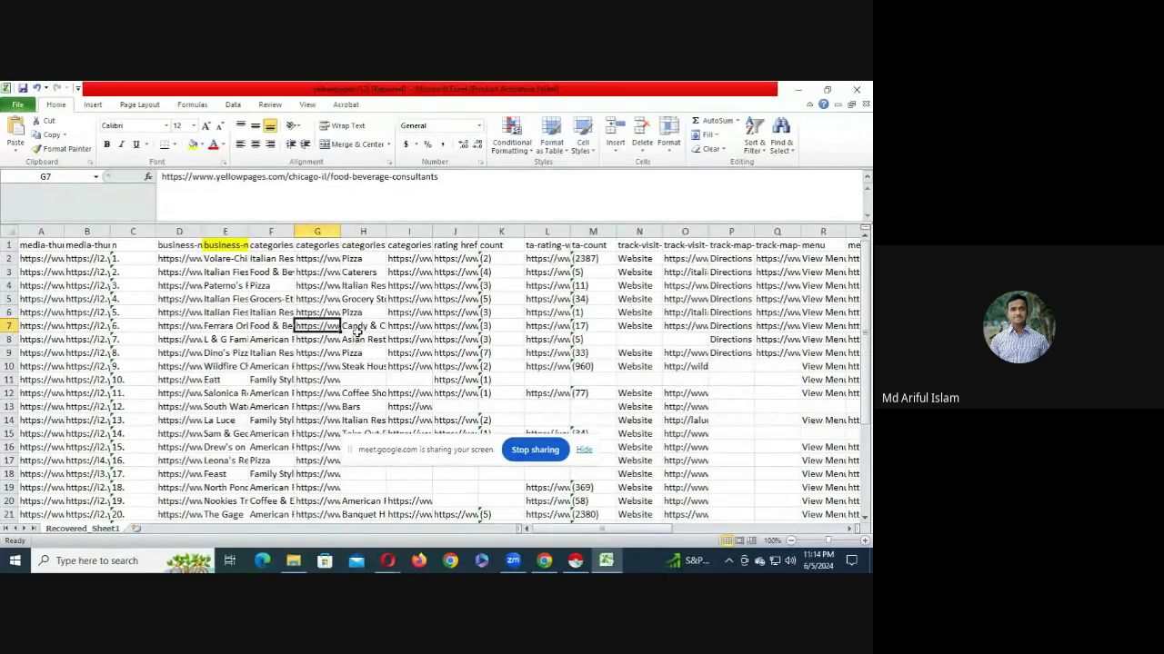
{"action": "left_click", "coordinate": [659, 259]}
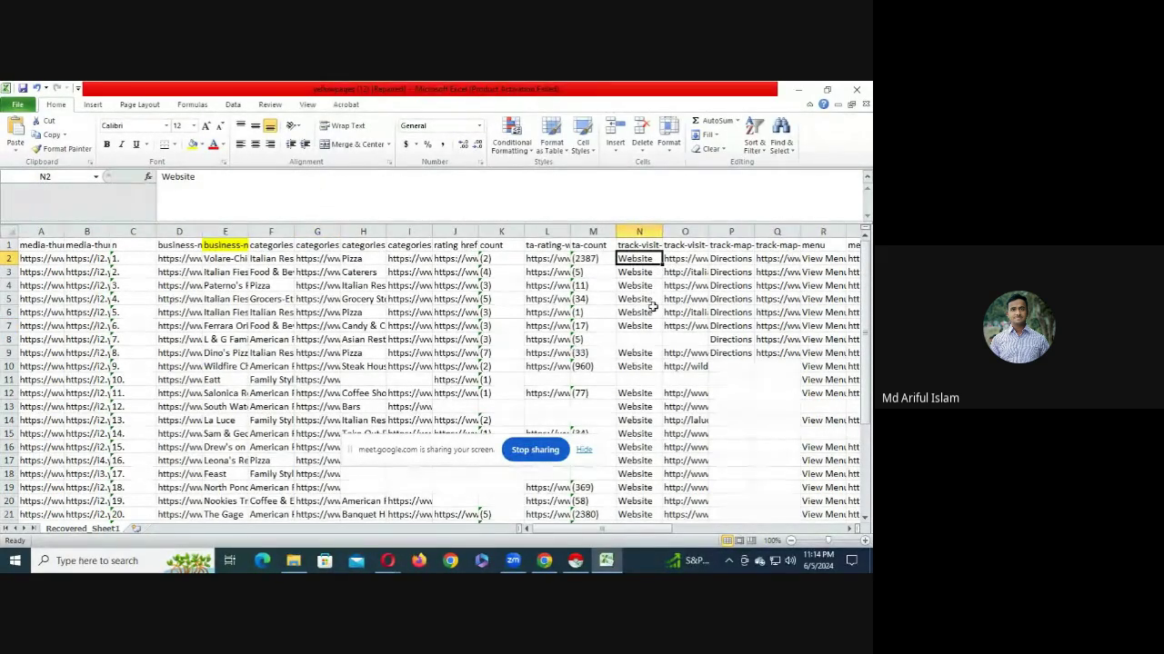
{"action": "left_click", "coordinate": [682, 262]}
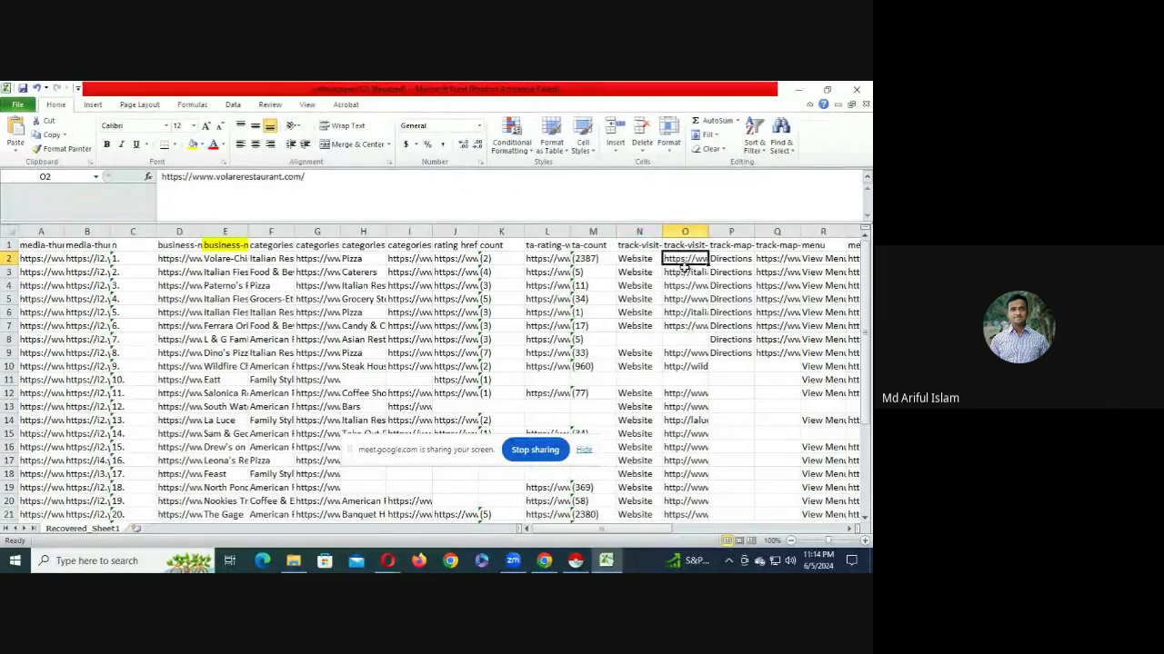
{"action": "left_click_drag", "start_coordinate": [688, 274], "coordinate": [691, 322]}
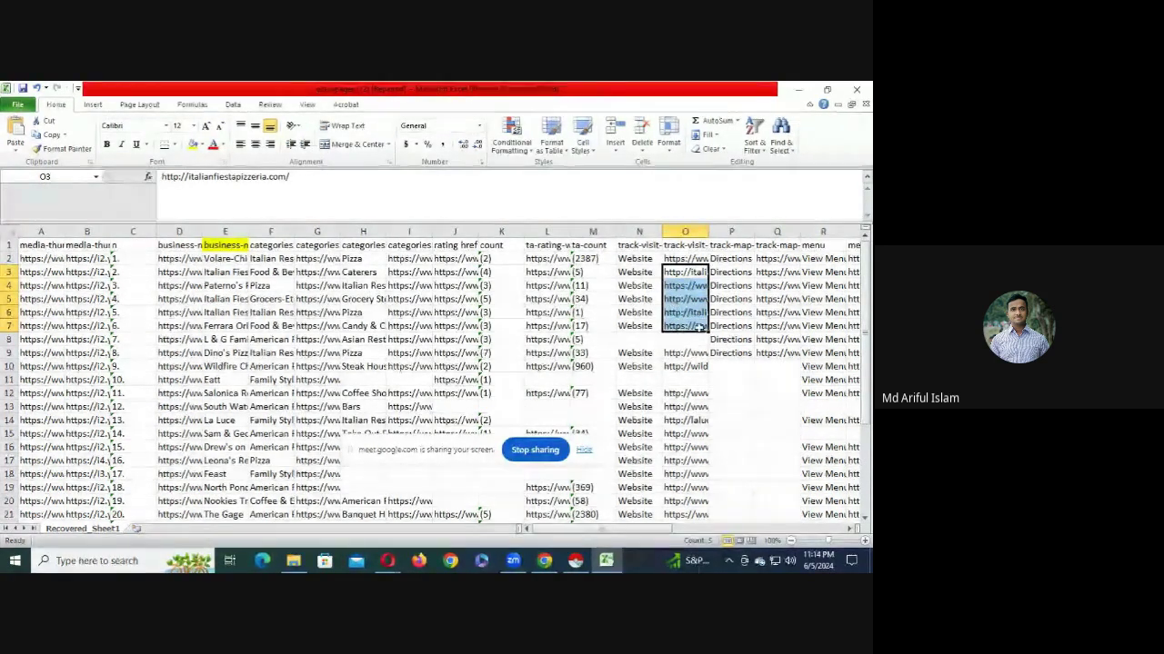
{"action": "left_click", "coordinate": [680, 246]}
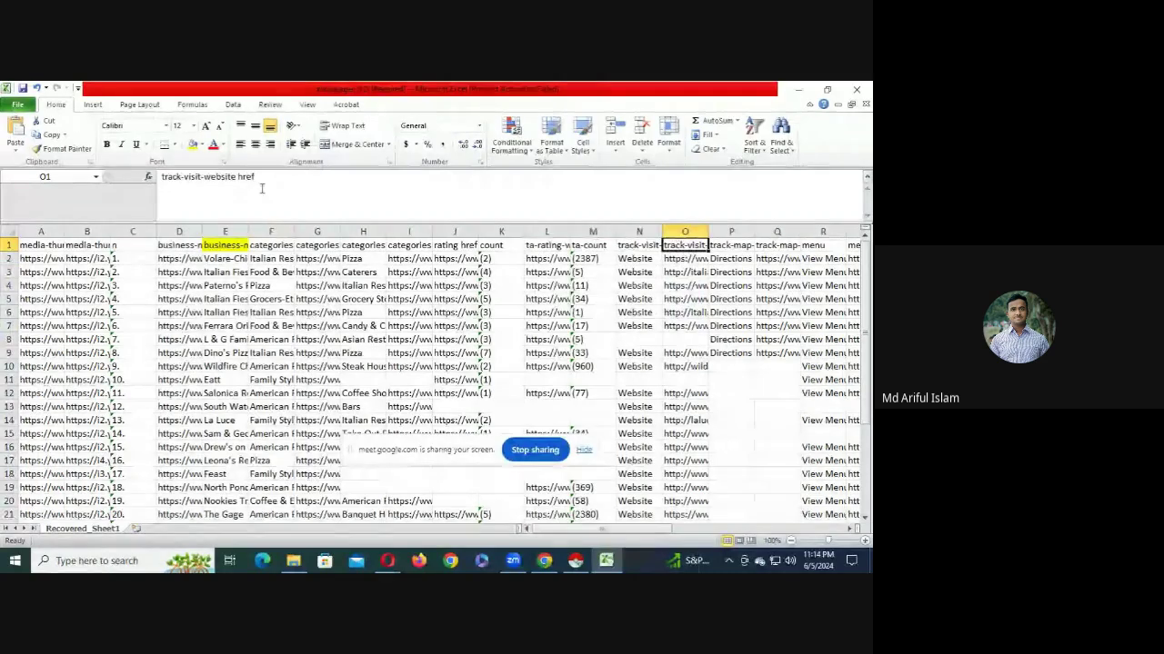
{"action": "left_click", "coordinate": [192, 145]}
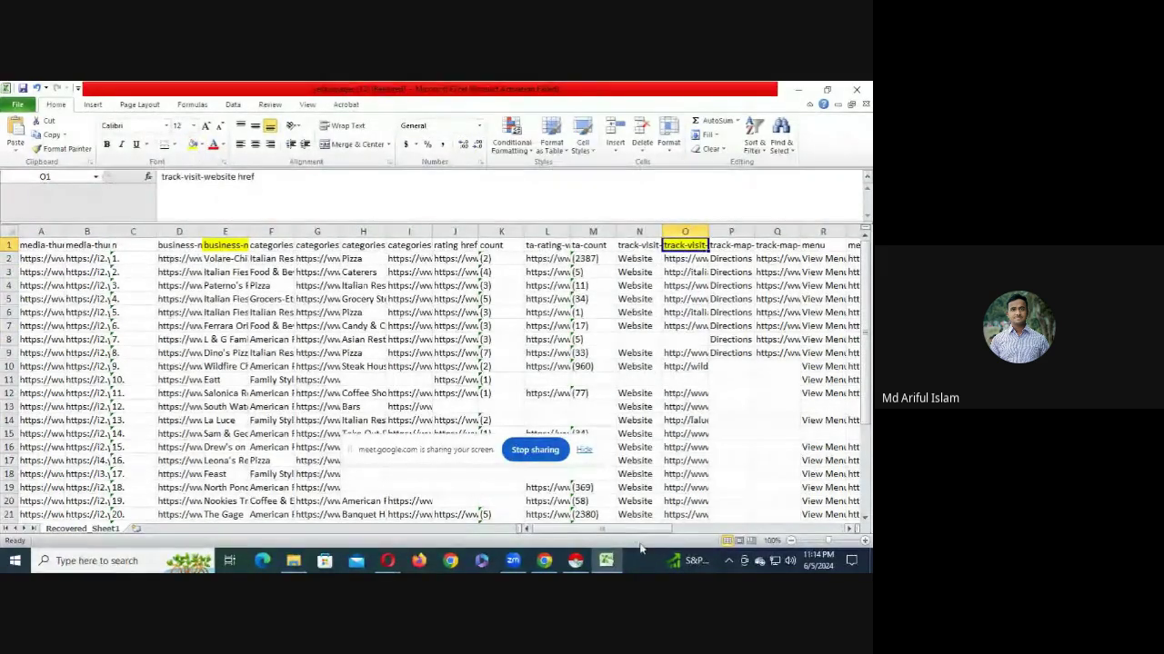
- Highlight the phones, street-address, locality and price-range headers yellow
{"action": "left_click_drag", "start_coordinate": [641, 530], "coordinate": [730, 530]}
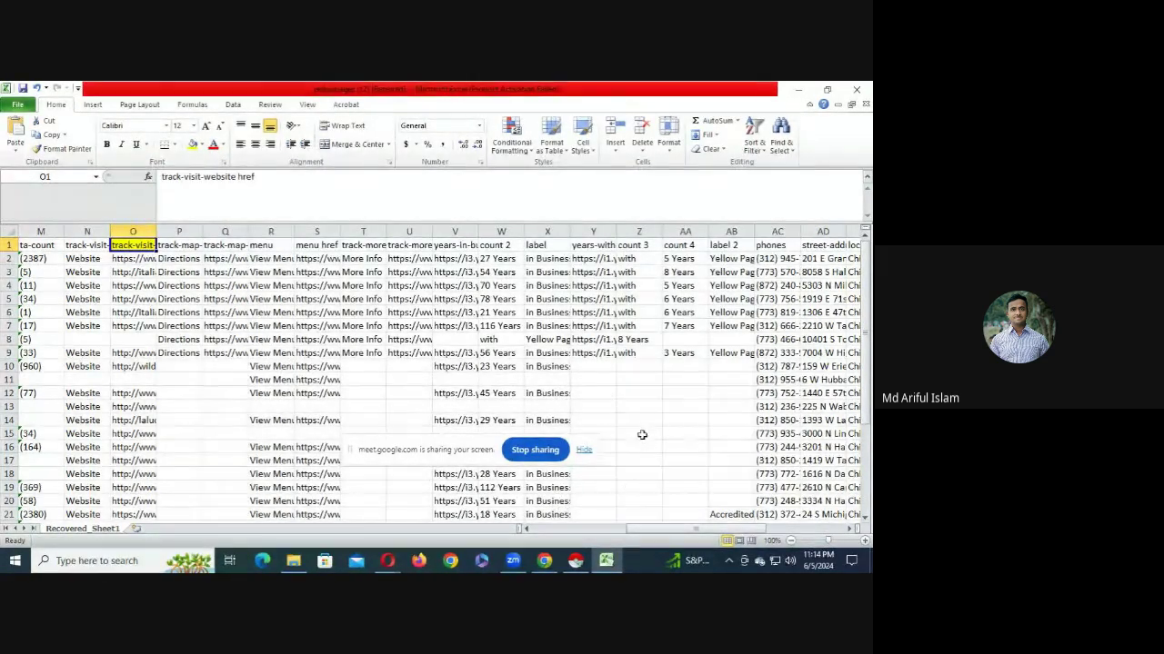
{"action": "left_click", "coordinate": [593, 271]}
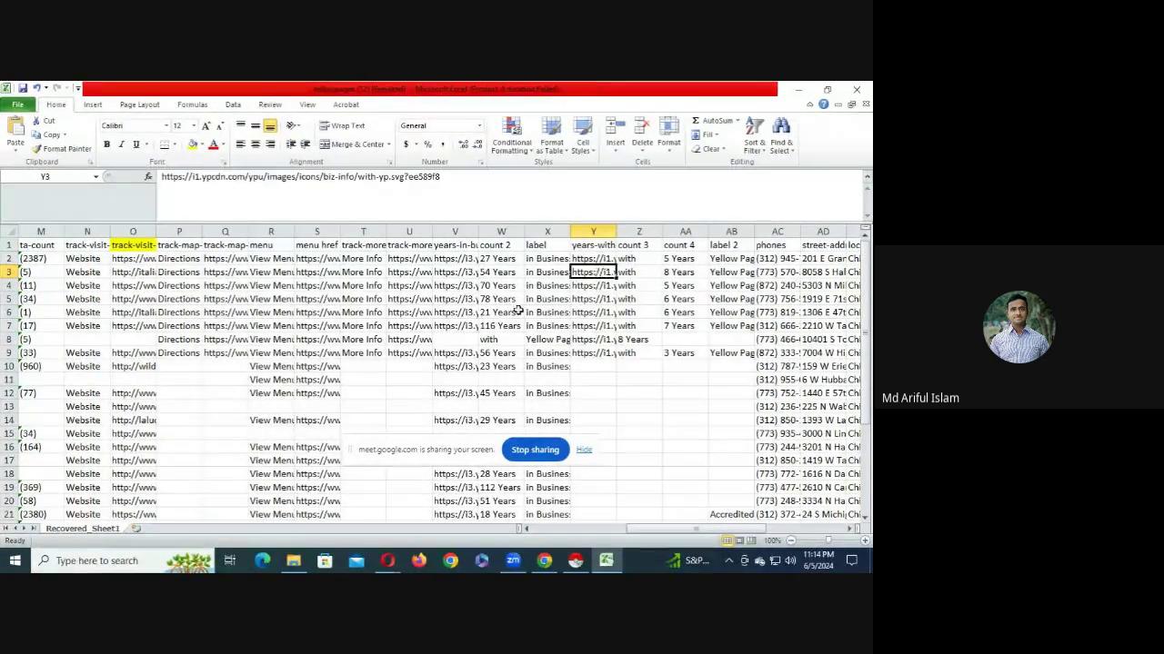
{"action": "left_click", "coordinate": [133, 246]}
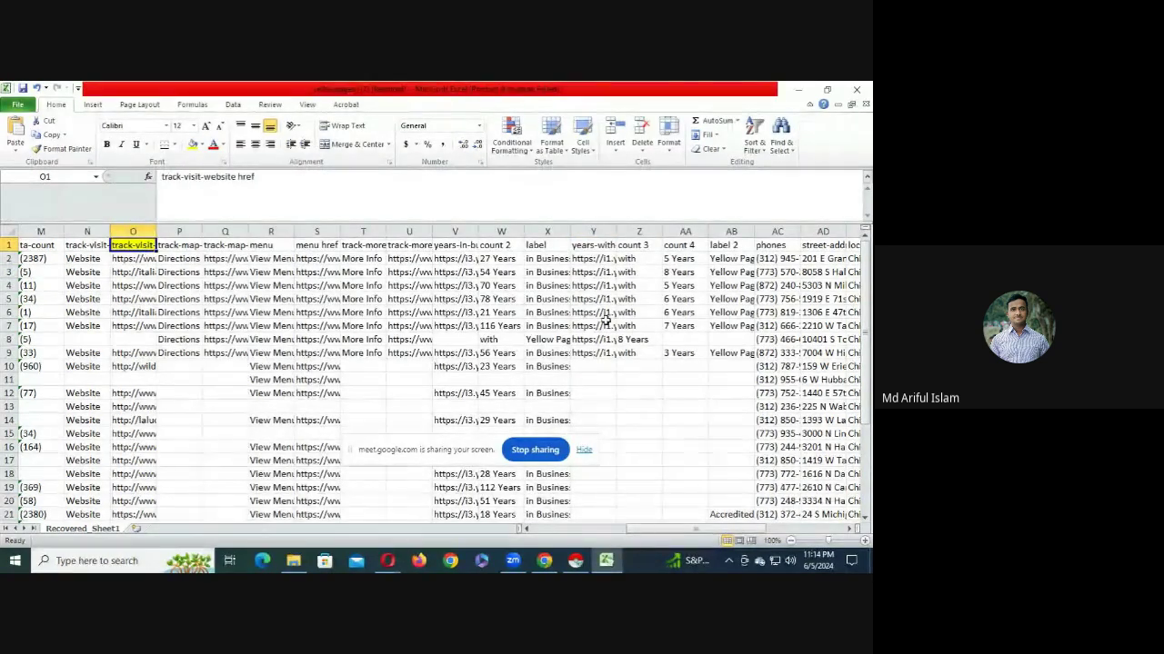
{"action": "left_click", "coordinate": [784, 246]}
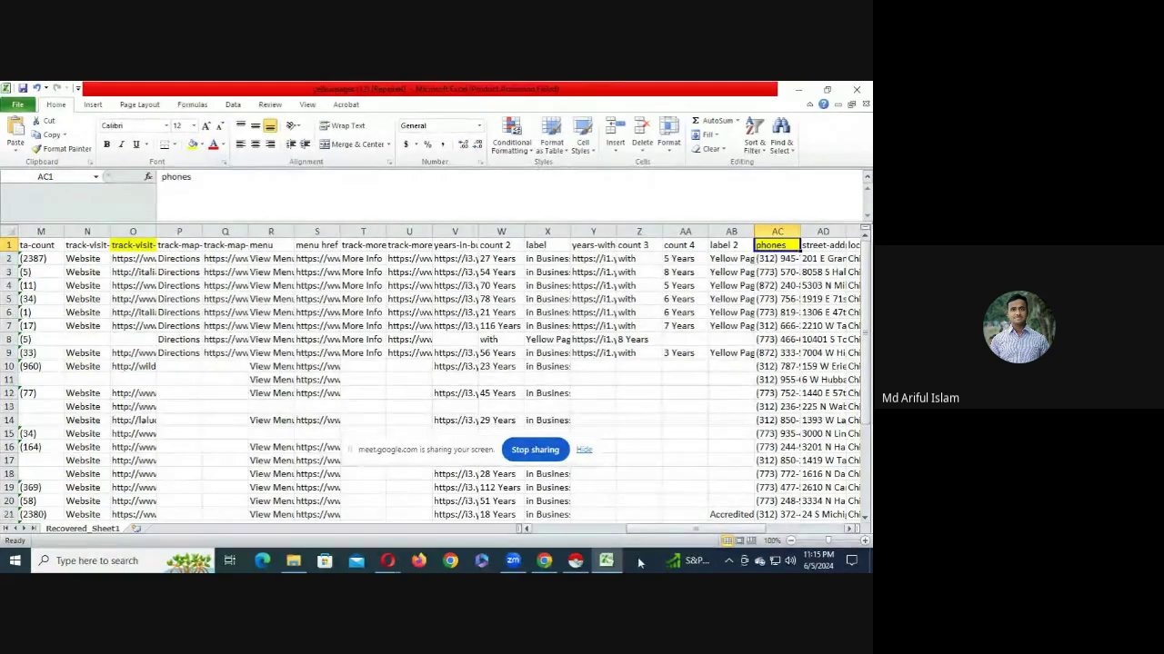
{"action": "left_click_drag", "start_coordinate": [632, 530], "coordinate": [723, 530]}
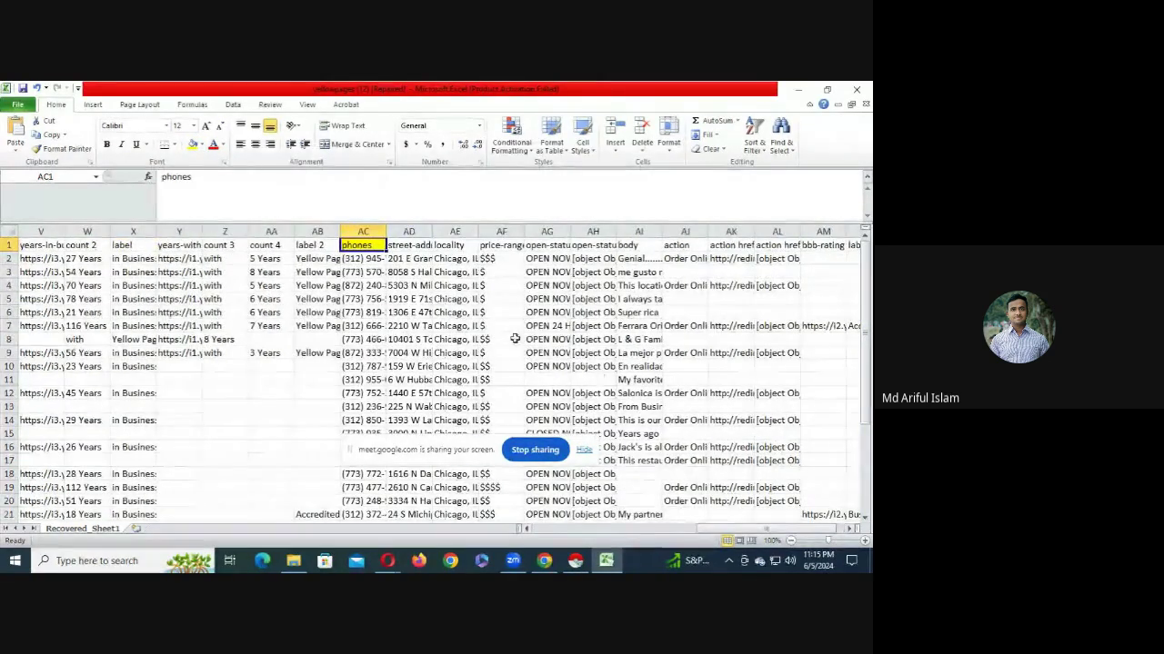
{"action": "left_click_drag", "start_coordinate": [404, 243], "coordinate": [484, 245]}
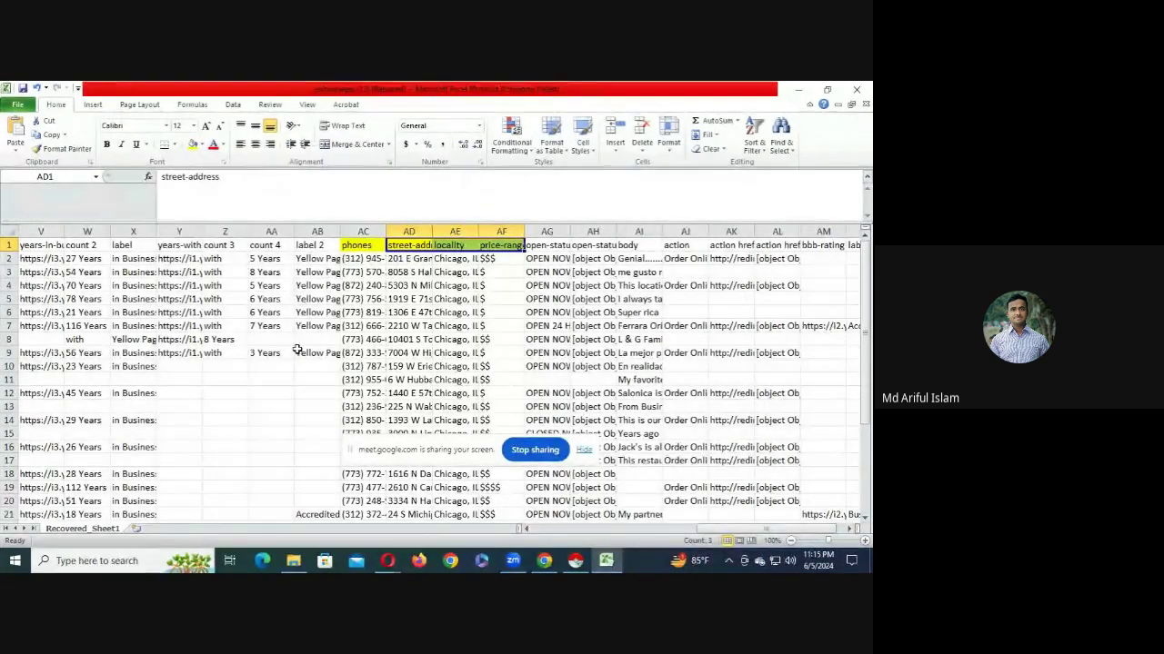
{"action": "left_click", "coordinate": [448, 353]}
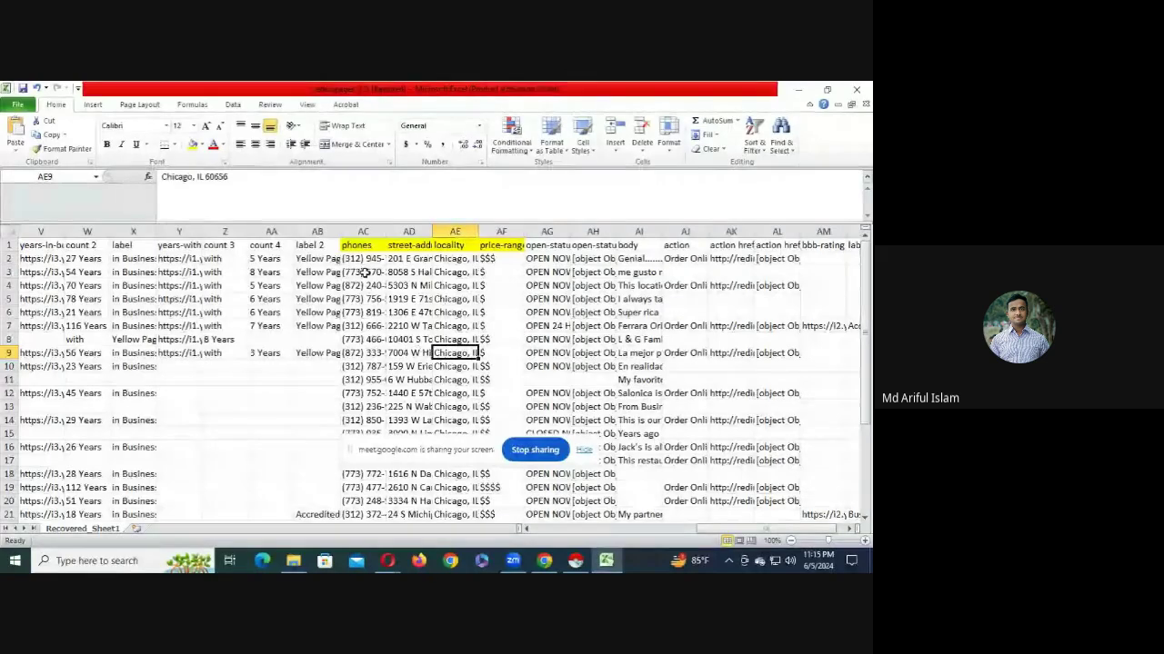
{"action": "left_click", "coordinate": [359, 246]}
{"action": "left_click", "coordinate": [455, 247]}
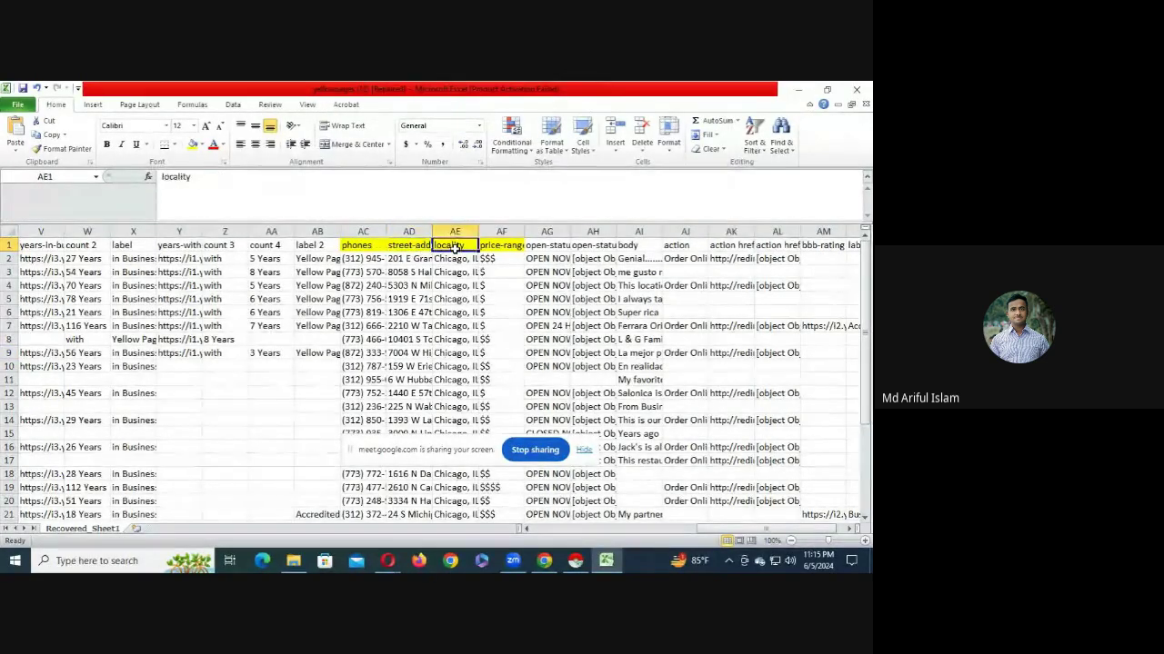
{"action": "left_click", "coordinate": [509, 255]}
{"action": "left_click", "coordinate": [503, 248]}
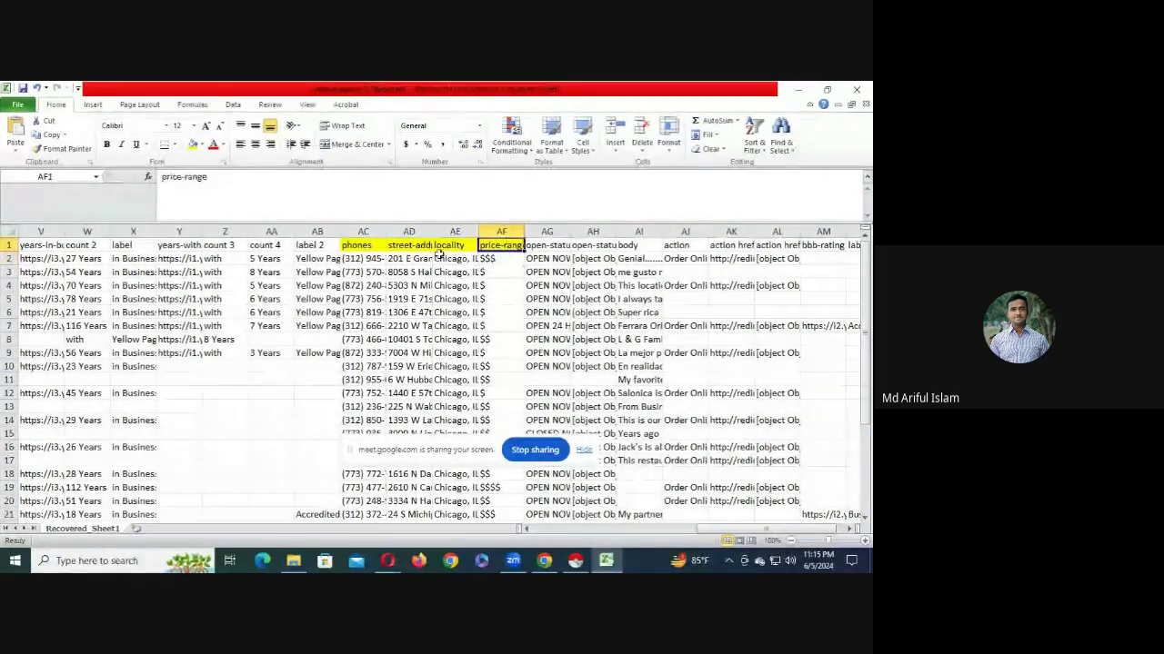
- Set the price-range header back to No Fill
{"action": "left_click", "coordinate": [203, 147]}
{"action": "left_click", "coordinate": [251, 254]}
{"action": "left_click", "coordinate": [369, 355]}
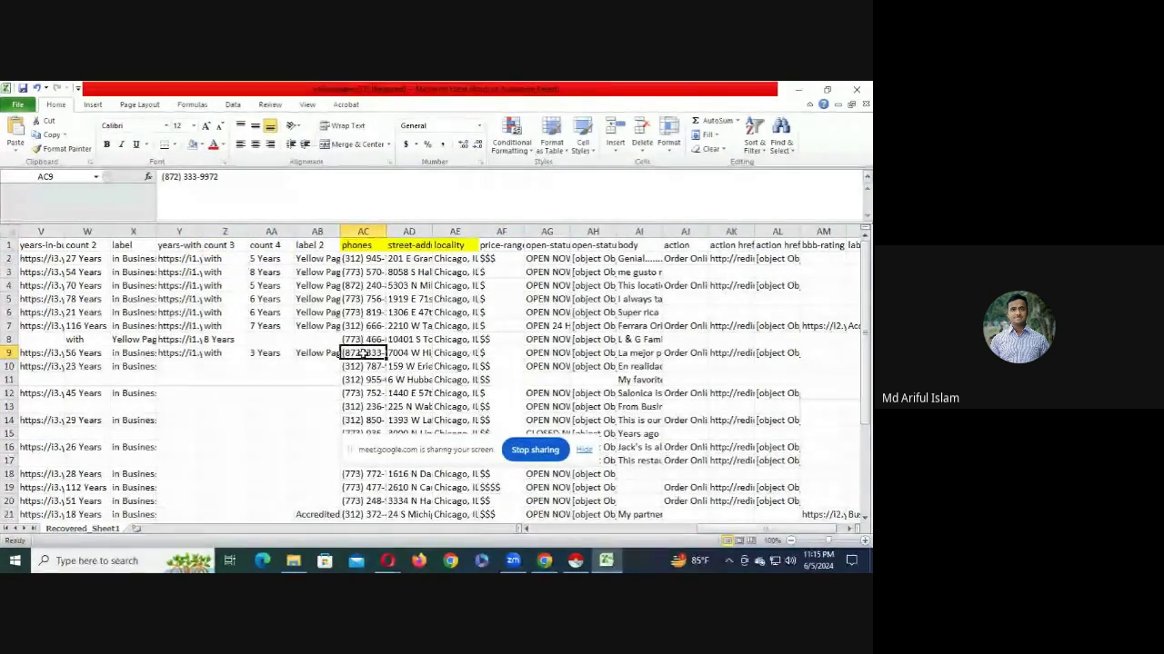
- Delete the unneeded columns from price-range onward, then columns P to AB
{"action": "left_click_drag", "start_coordinate": [500, 232], "coordinate": [782, 234]}
{"action": "right_click", "coordinate": [768, 234]}
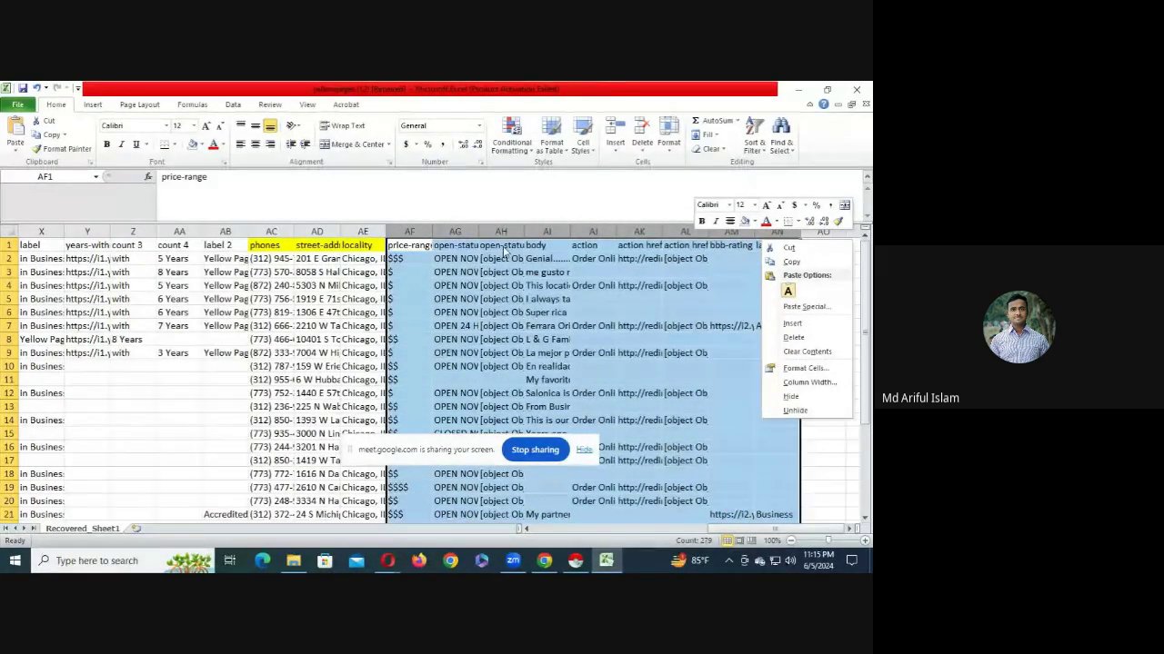
{"action": "left_click", "coordinate": [793, 337]}
{"action": "left_click", "coordinate": [407, 312]}
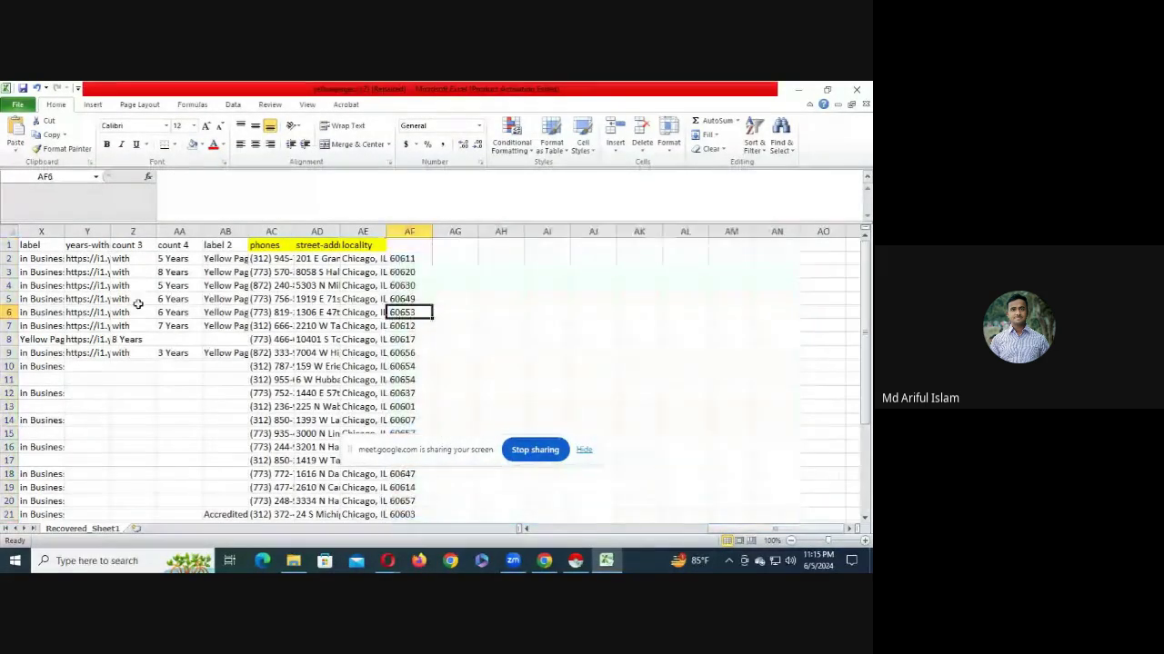
{"action": "left_click_drag", "start_coordinate": [226, 232], "coordinate": [366, 258]}
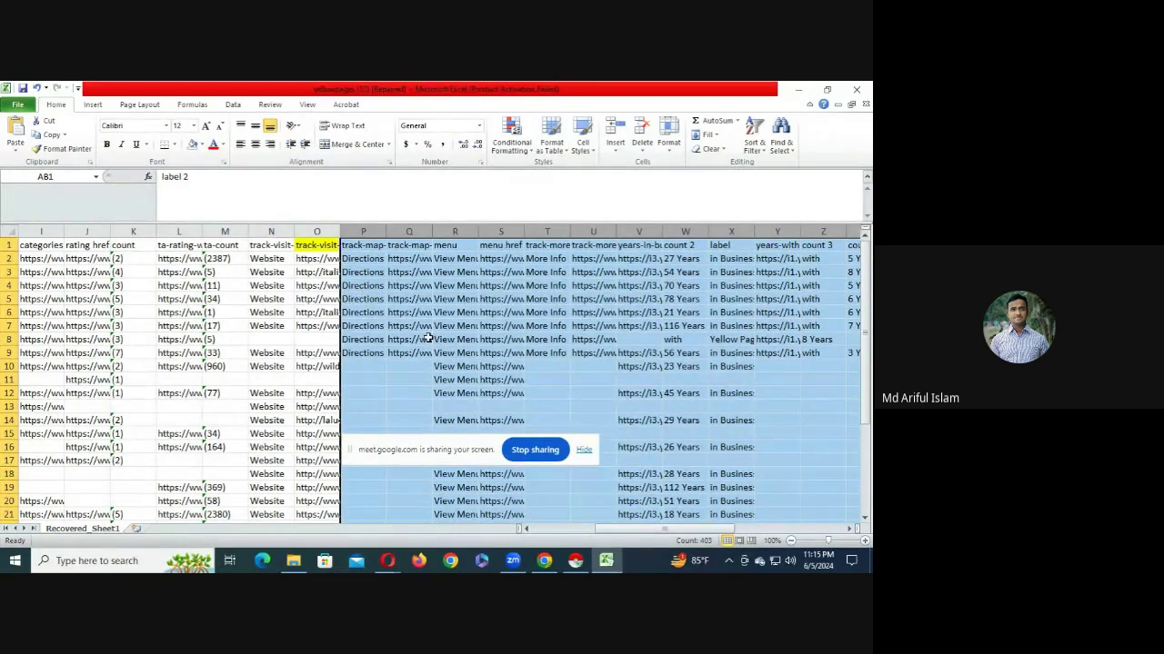
{"action": "right_click", "coordinate": [372, 235]}
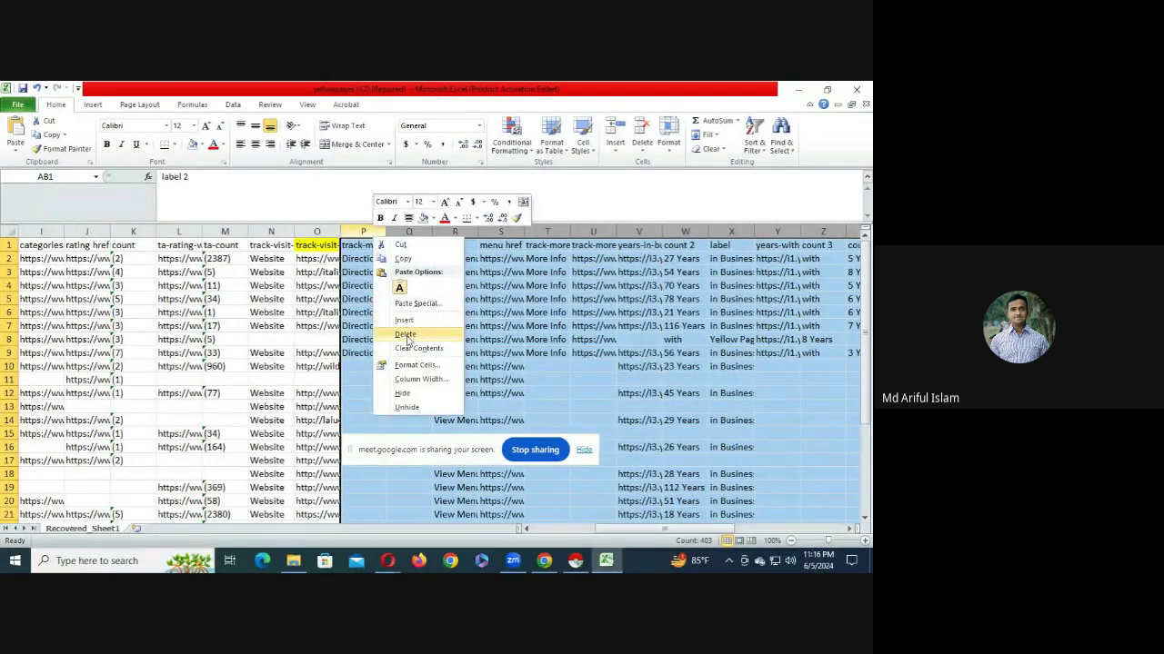
{"action": "left_click", "coordinate": [406, 335]}
{"action": "left_click", "coordinate": [363, 243]}
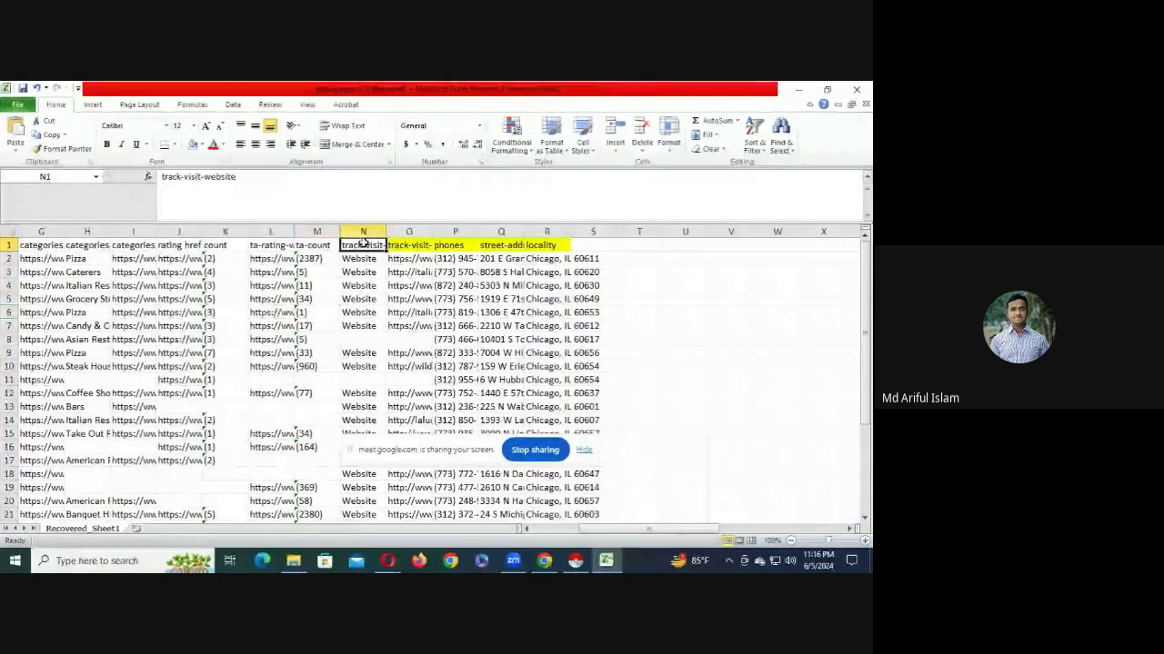
- Delete columns F to N and A to D, leaving the five yellow-headed columns
{"action": "left_click_drag", "start_coordinate": [363, 244], "coordinate": [301, 243]}
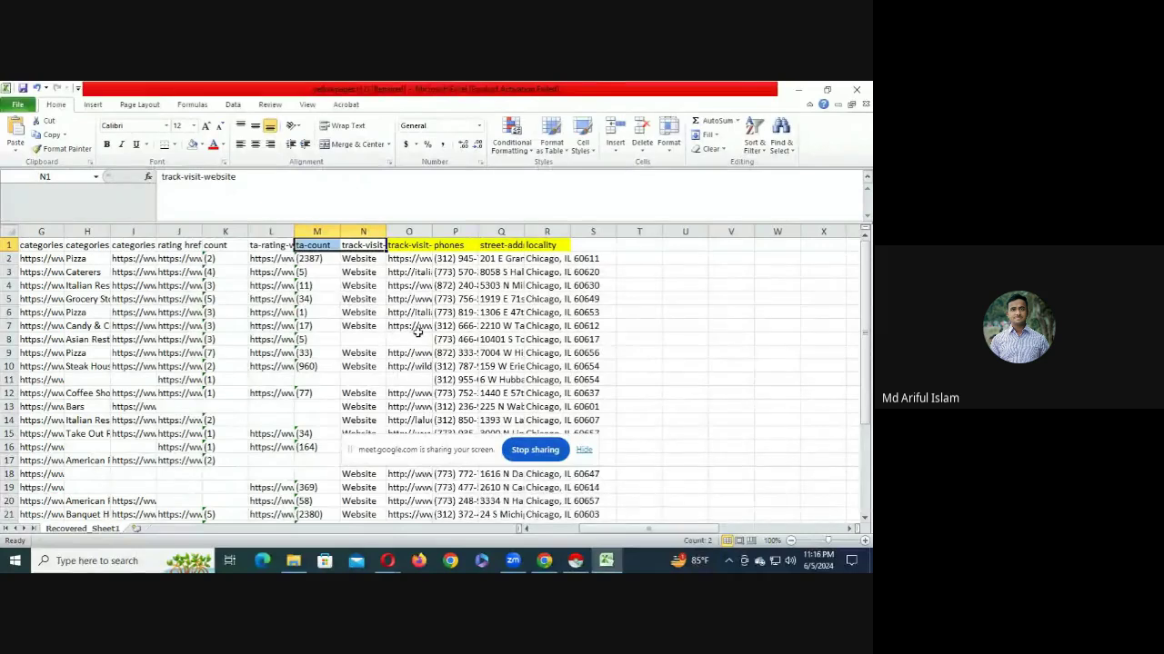
{"action": "left_click_drag", "start_coordinate": [351, 239], "coordinate": [227, 231]}
{"action": "right_click", "coordinate": [227, 232]}
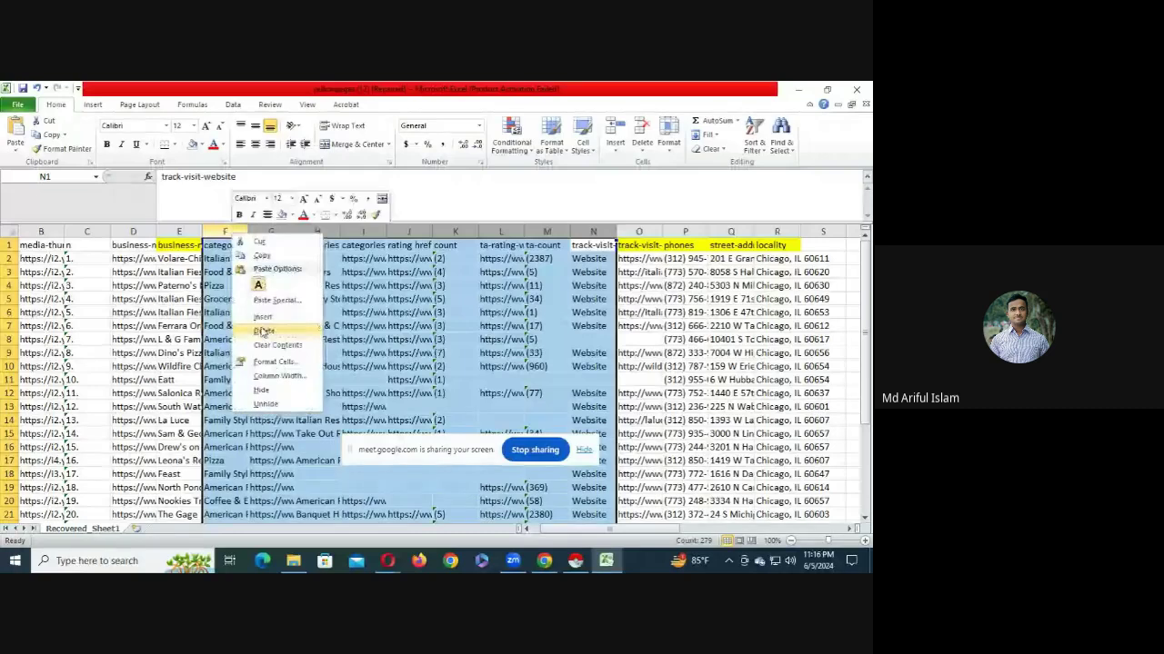
{"action": "left_click", "coordinate": [273, 330]}
{"action": "left_click", "coordinate": [179, 312]}
{"action": "left_click_drag", "start_coordinate": [133, 238], "coordinate": [14, 233]}
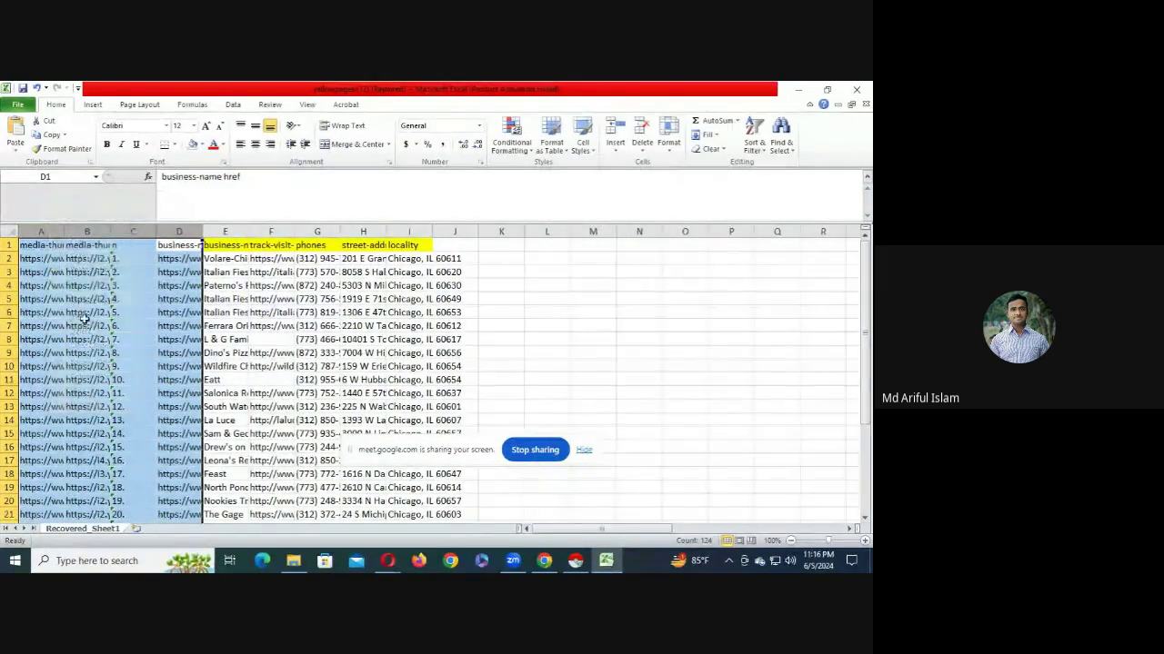
{"action": "right_click", "coordinate": [59, 232]}
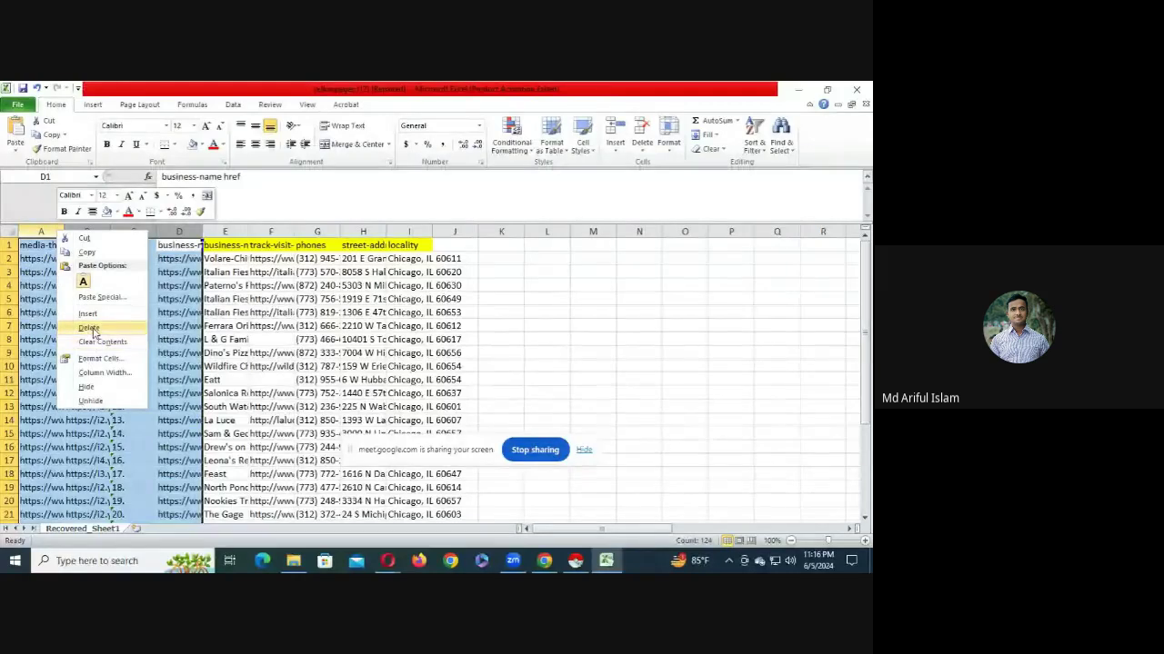
{"action": "left_click", "coordinate": [90, 327]}
{"action": "left_click", "coordinate": [93, 328]}
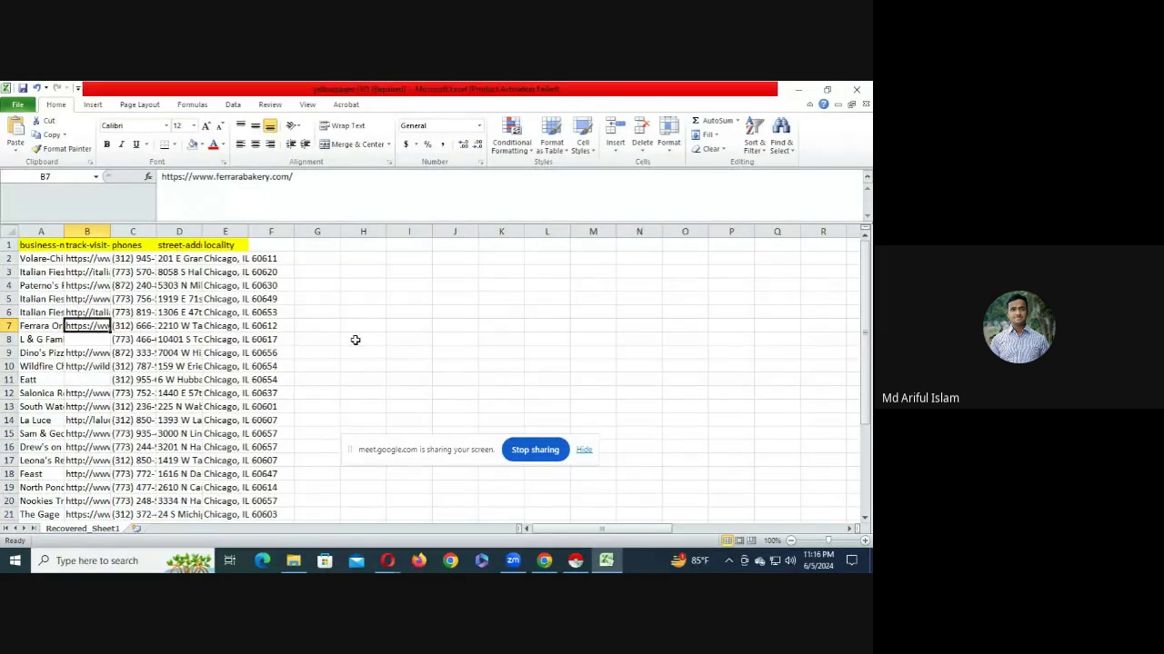
{"action": "scroll", "coordinate": [359, 372], "scroll_direction": "down", "scroll_amount": 5}
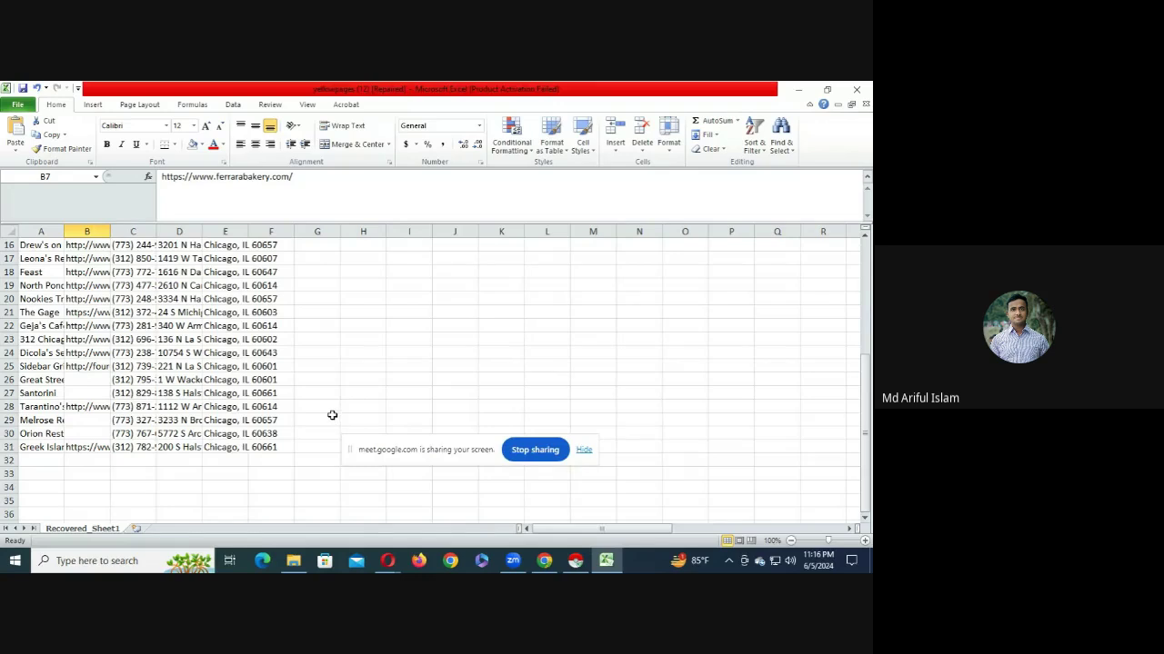
{"action": "scroll", "coordinate": [334, 380], "scroll_direction": "up", "scroll_amount": 3}
{"action": "scroll", "coordinate": [334, 380], "scroll_direction": "up", "scroll_amount": 2}
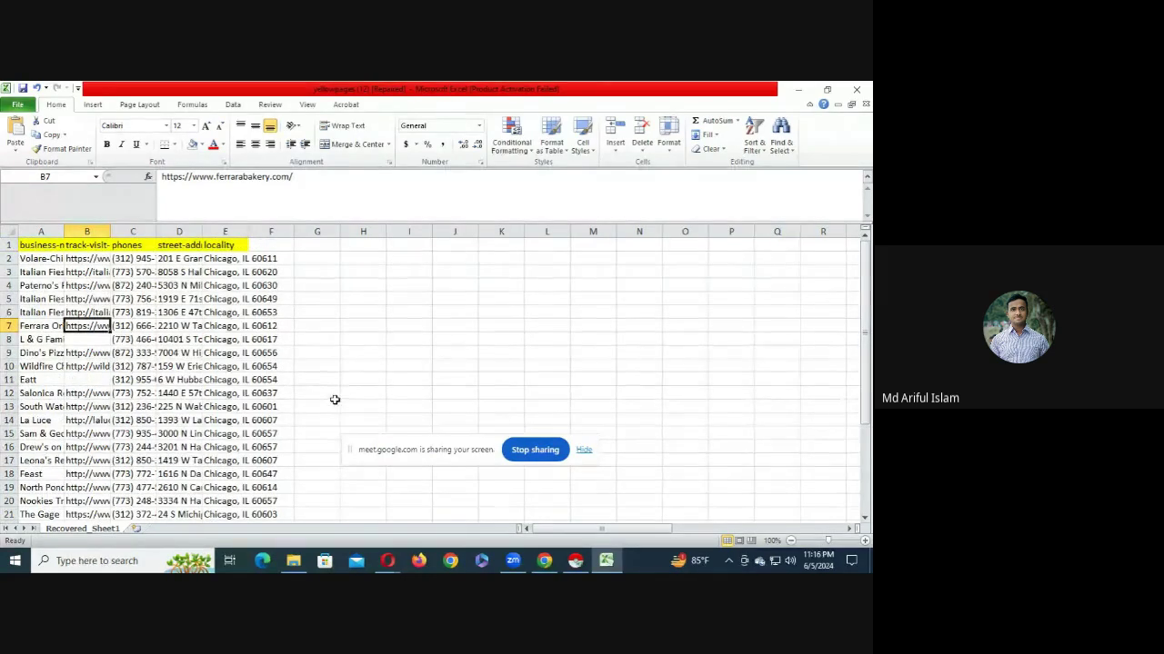
{"action": "scroll", "coordinate": [319, 371], "scroll_direction": "down", "scroll_amount": 2}
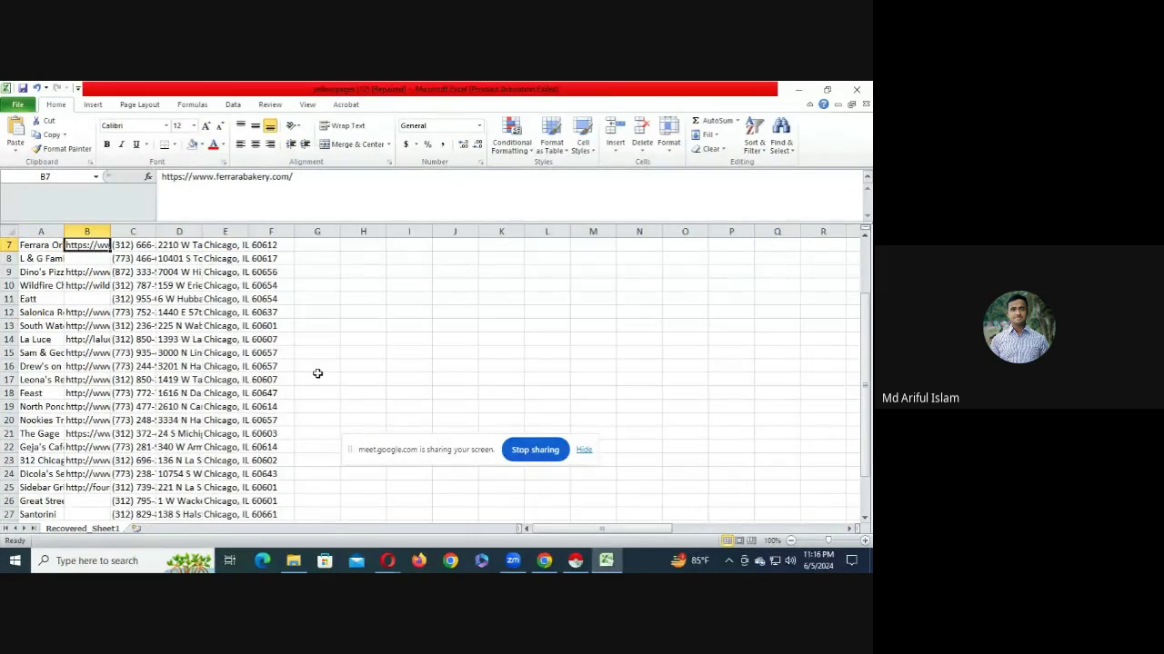
{"action": "scroll", "coordinate": [319, 372], "scroll_direction": "up", "scroll_amount": 2}
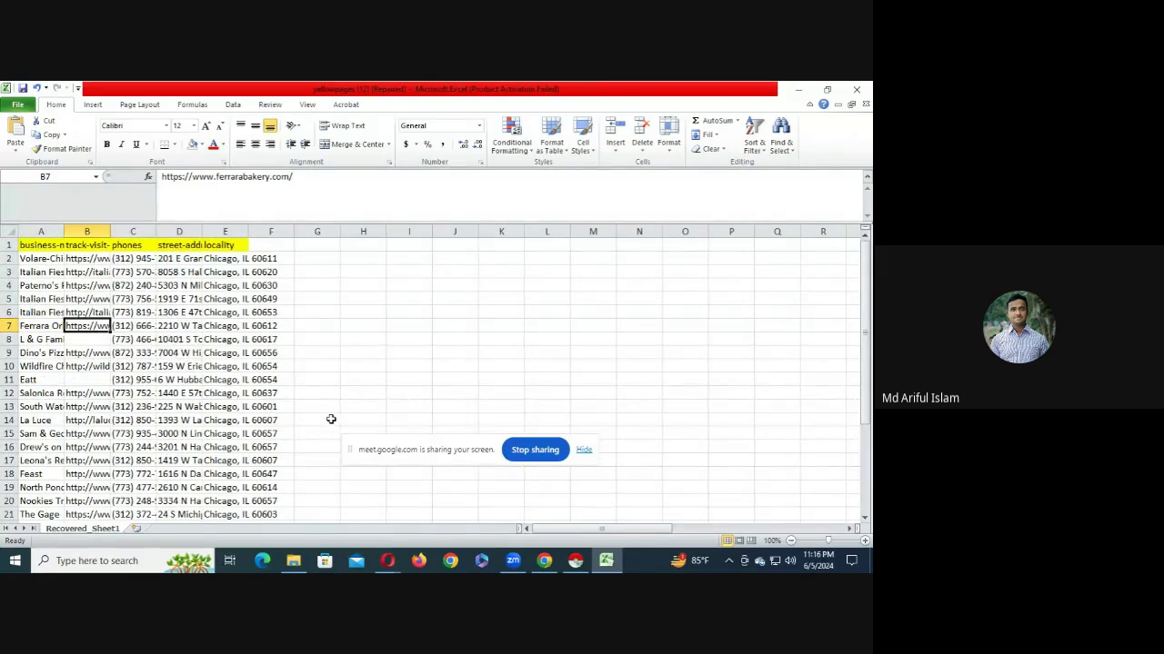
{"action": "scroll", "coordinate": [331, 423], "scroll_direction": "down", "scroll_amount": 6}
{"action": "scroll", "coordinate": [332, 429], "scroll_direction": "down", "scroll_amount": 2}
{"action": "scroll", "coordinate": [341, 431], "scroll_direction": "up", "scroll_amount": 4}
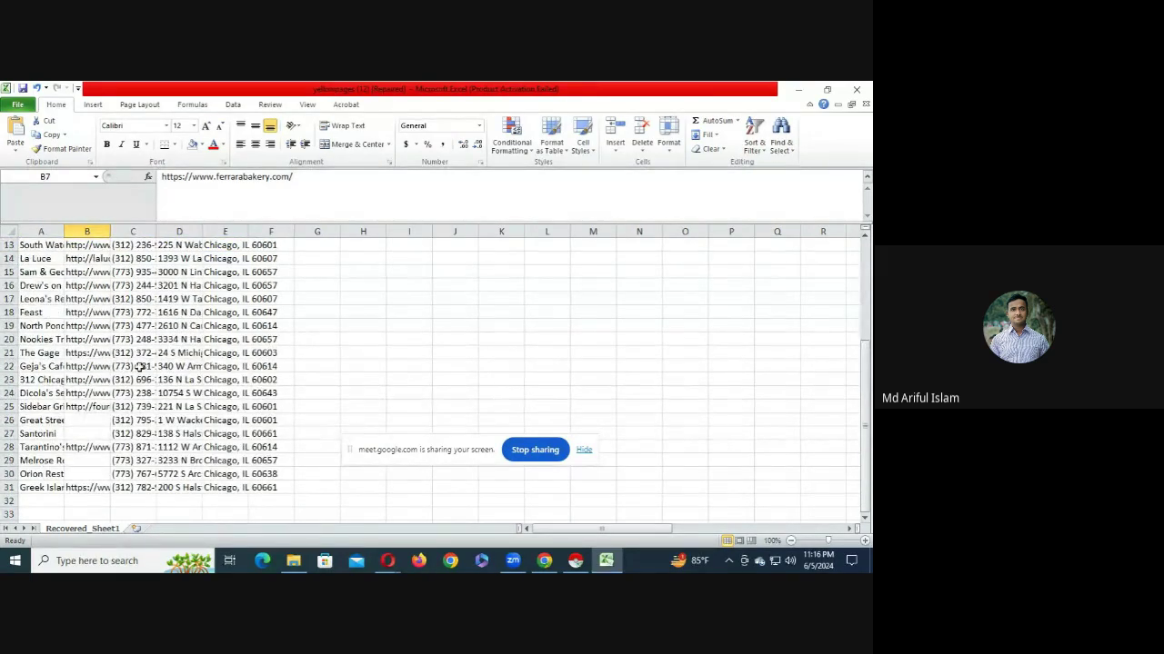
{"action": "left_click", "coordinate": [139, 366]}
{"action": "left_click", "coordinate": [241, 352]}
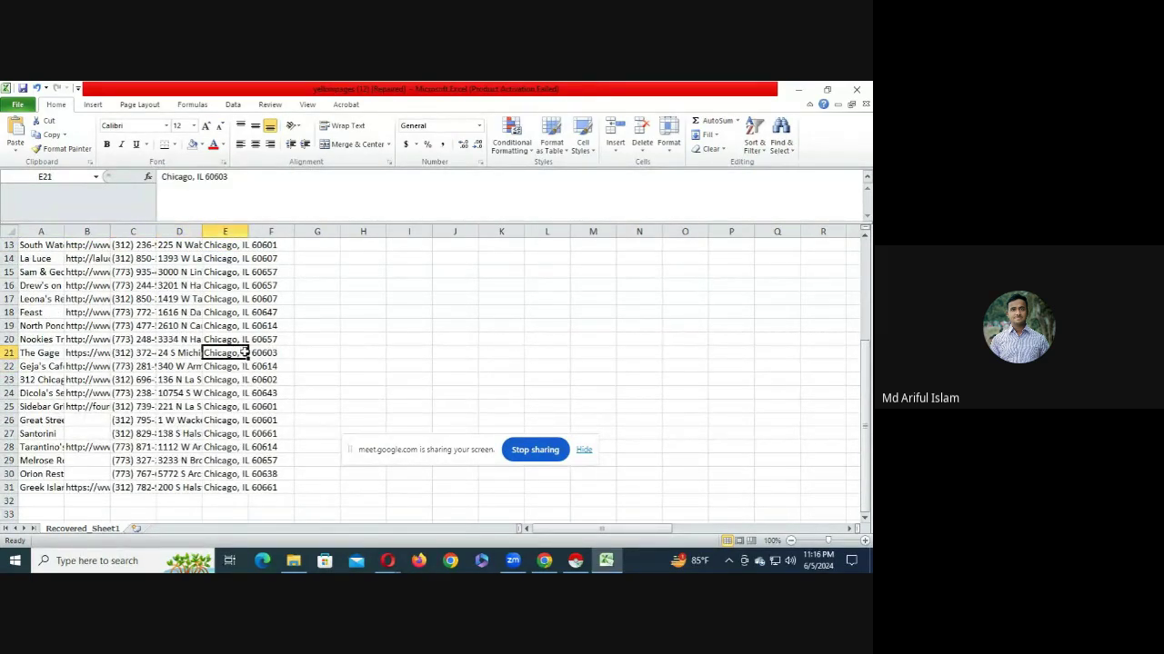
{"action": "left_click", "coordinate": [109, 420]}
{"action": "scroll", "coordinate": [151, 347], "scroll_direction": "up", "scroll_amount": 4}
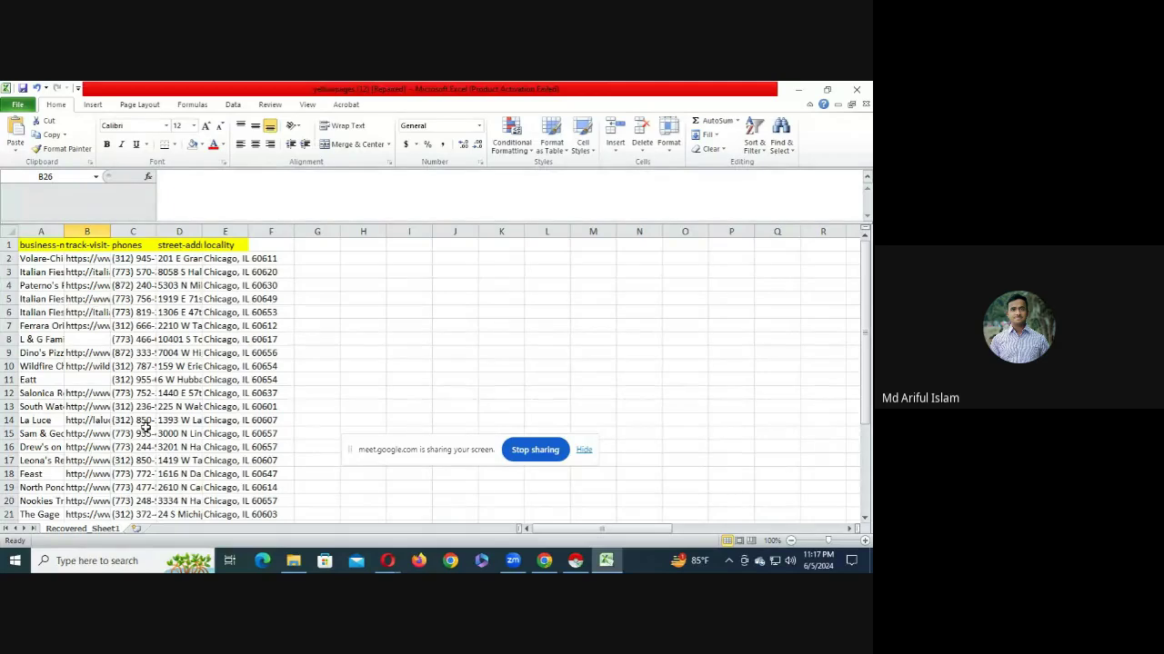
- Return to Chrome and switch to the Instant Data Scraper Web Store tab
{"action": "left_click", "coordinate": [543, 560]}
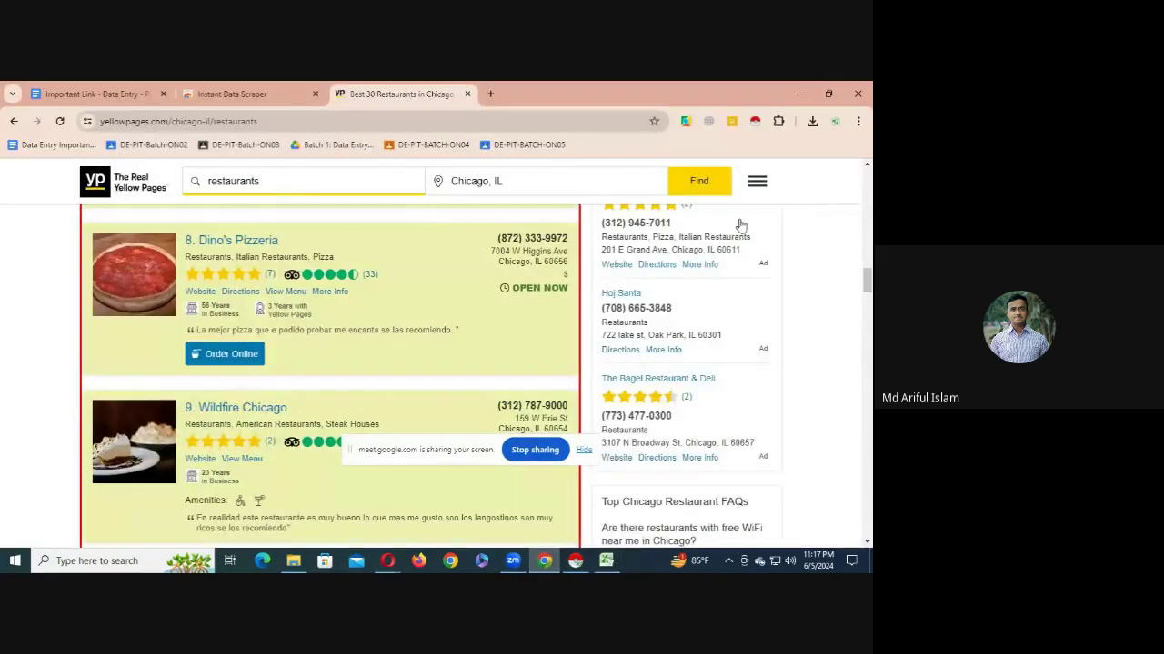
{"action": "left_click", "coordinate": [102, 94]}
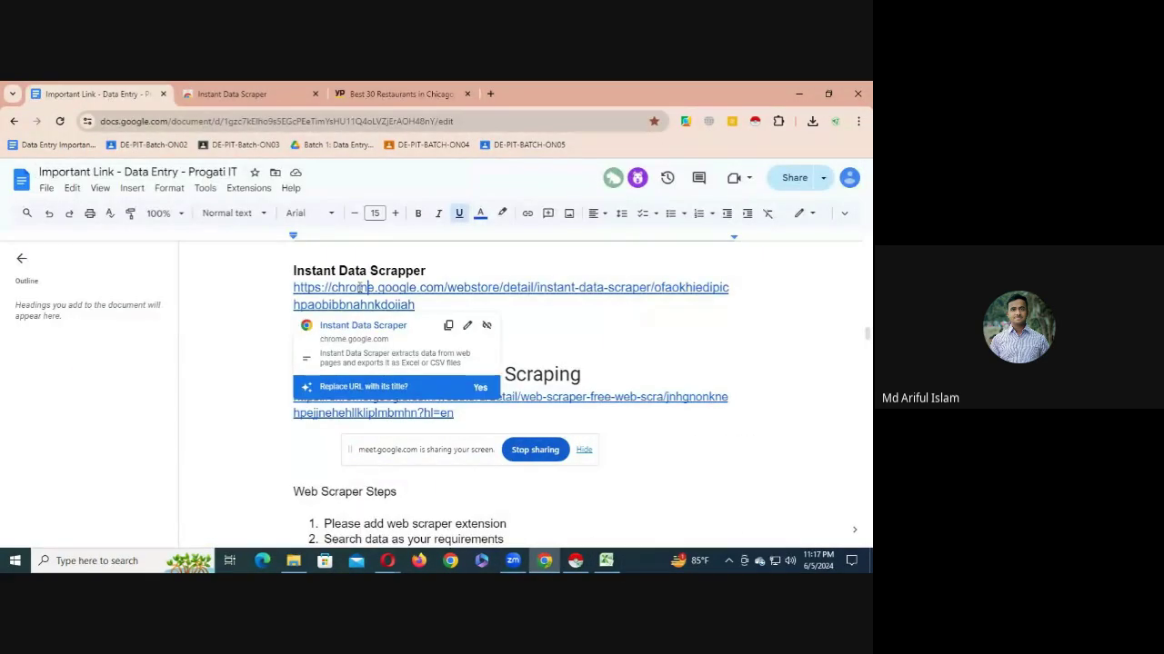
{"action": "left_click", "coordinate": [232, 93]}
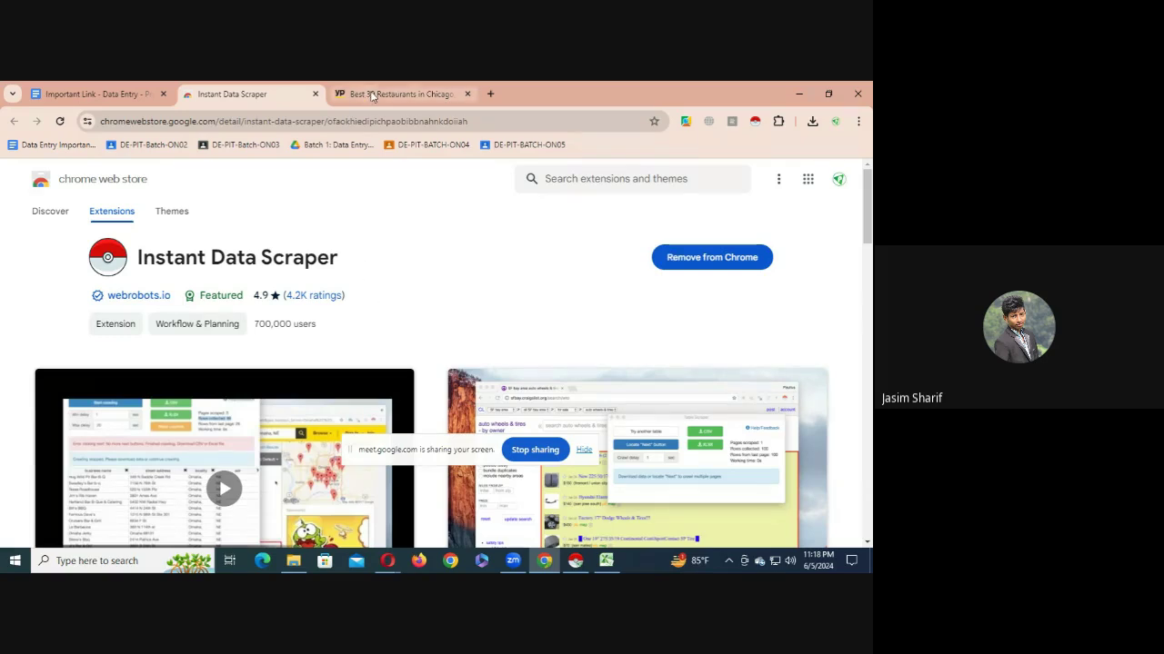
- Search 'instant data scraper' in a new tab, then go back to the Yellow Pages tab
{"action": "left_click", "coordinate": [490, 93]}
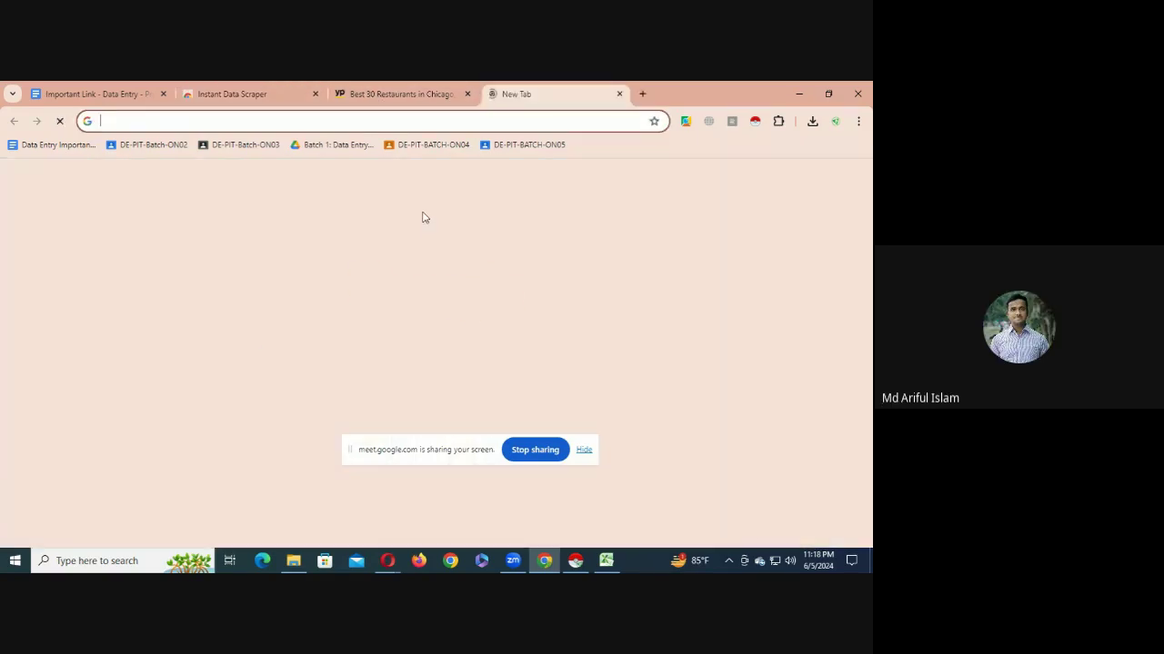
{"action": "type", "text": "instant"}
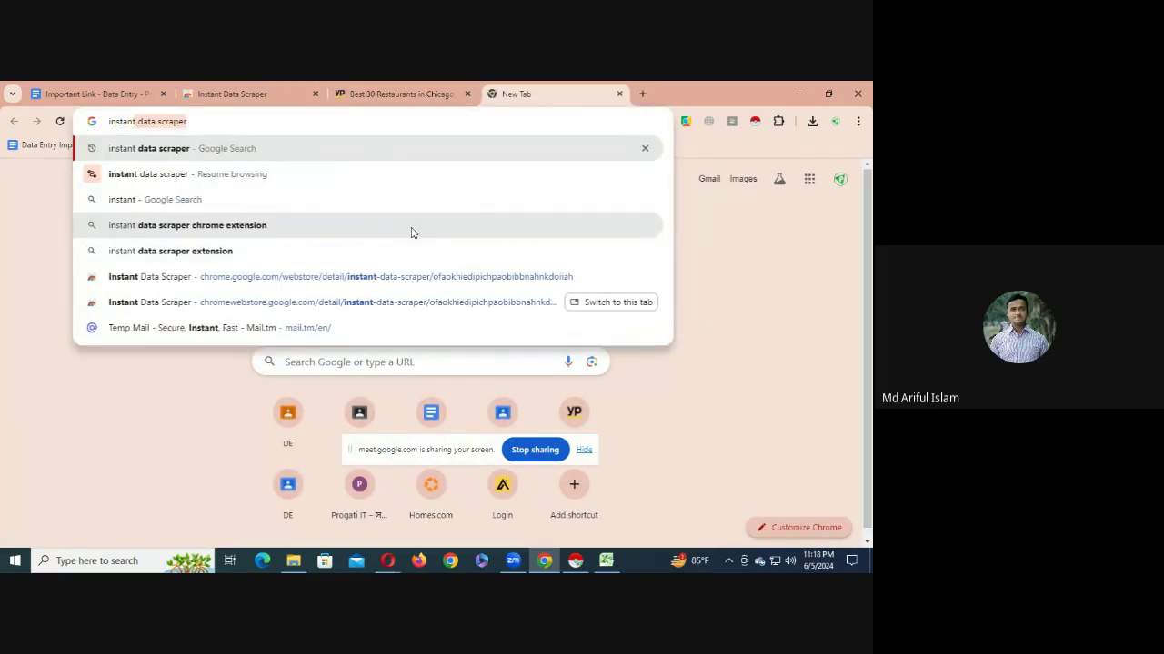
{"action": "key", "text": "Return"}
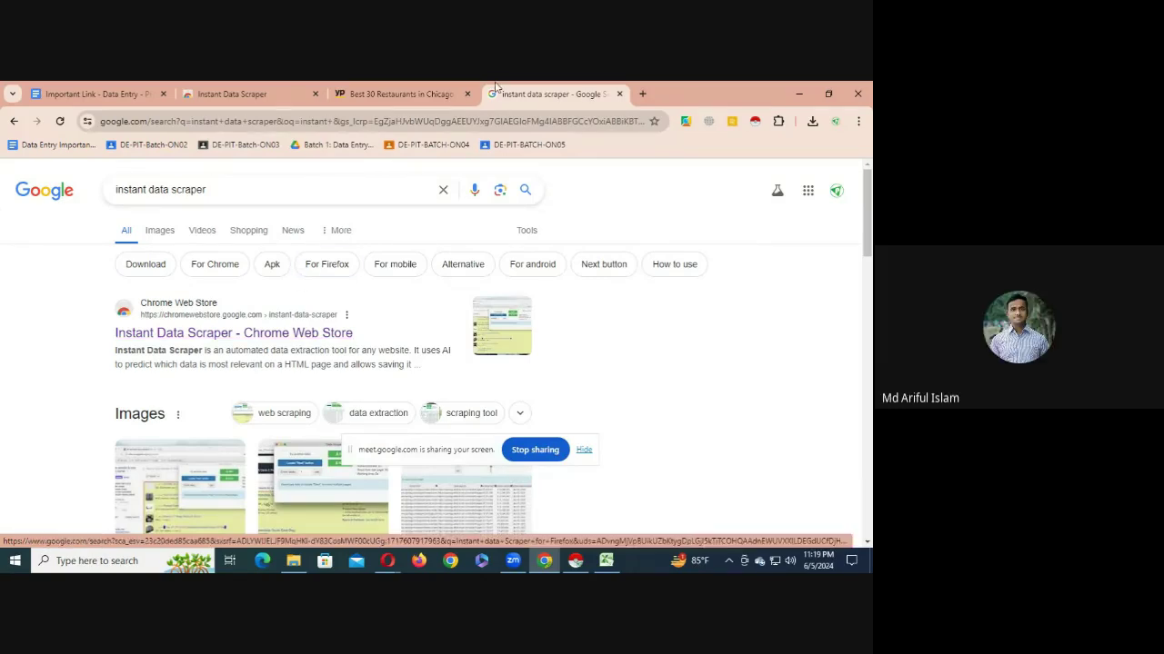
{"action": "left_click", "coordinate": [400, 94]}
- Scroll to the top of the Chicago restaurants results so Volare-Chicago is in view
{"action": "scroll", "coordinate": [305, 336], "scroll_direction": "up", "scroll_amount": 2}
{"action": "scroll", "coordinate": [305, 336], "scroll_direction": "up", "scroll_amount": 10}
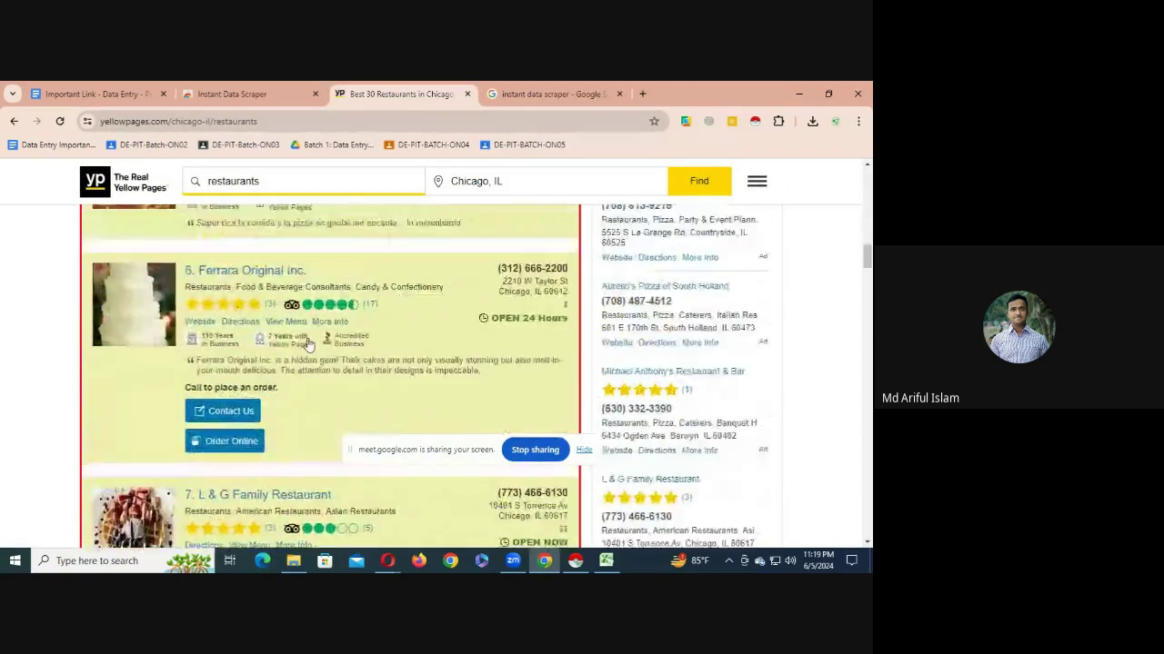
{"action": "scroll", "coordinate": [316, 338], "scroll_direction": "up", "scroll_amount": 4}
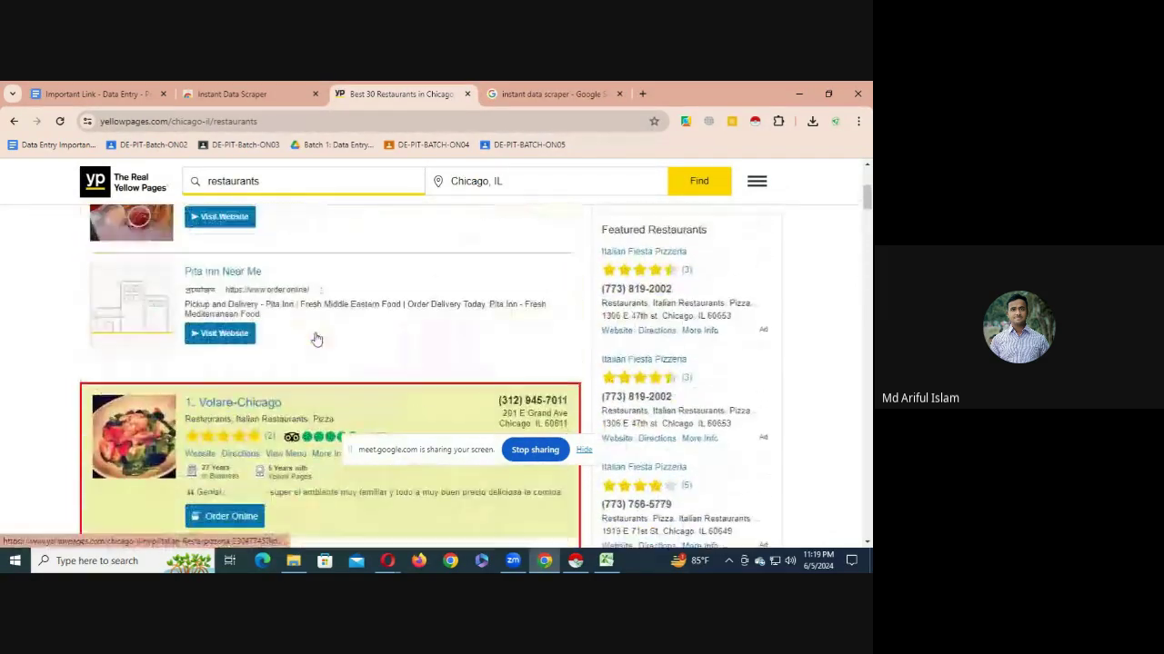
{"action": "scroll", "coordinate": [322, 340], "scroll_direction": "down", "scroll_amount": 3}
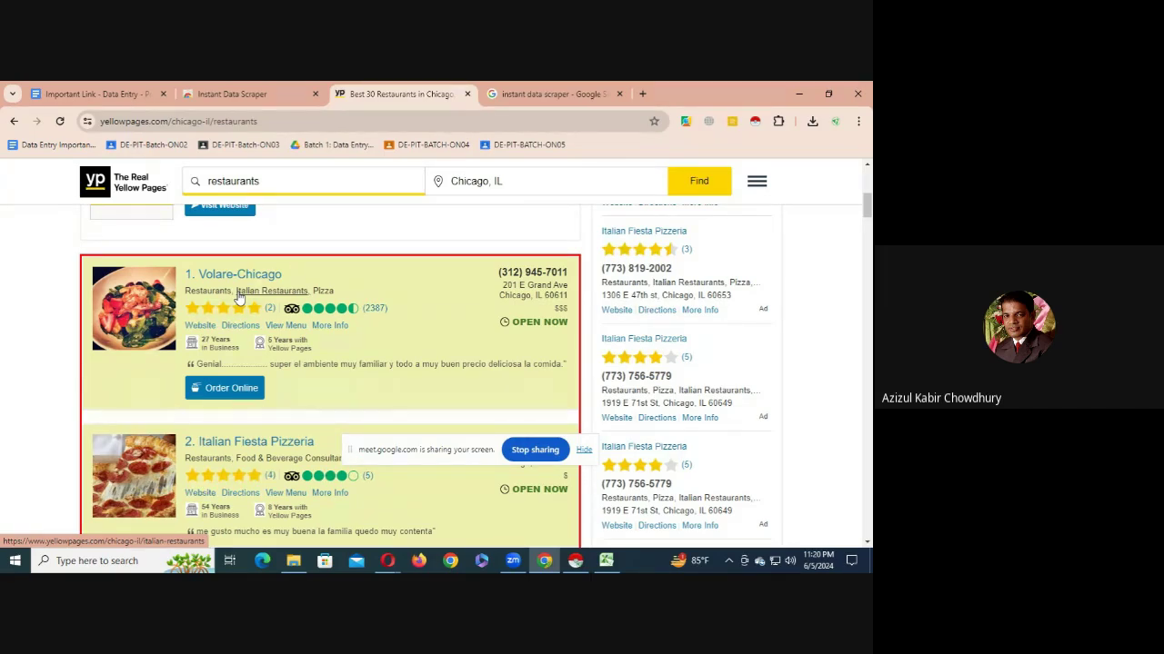
- Bring the Instant Data Scraper window forward showing the 30 collected restaurant rows
{"action": "left_click", "coordinate": [778, 121]}
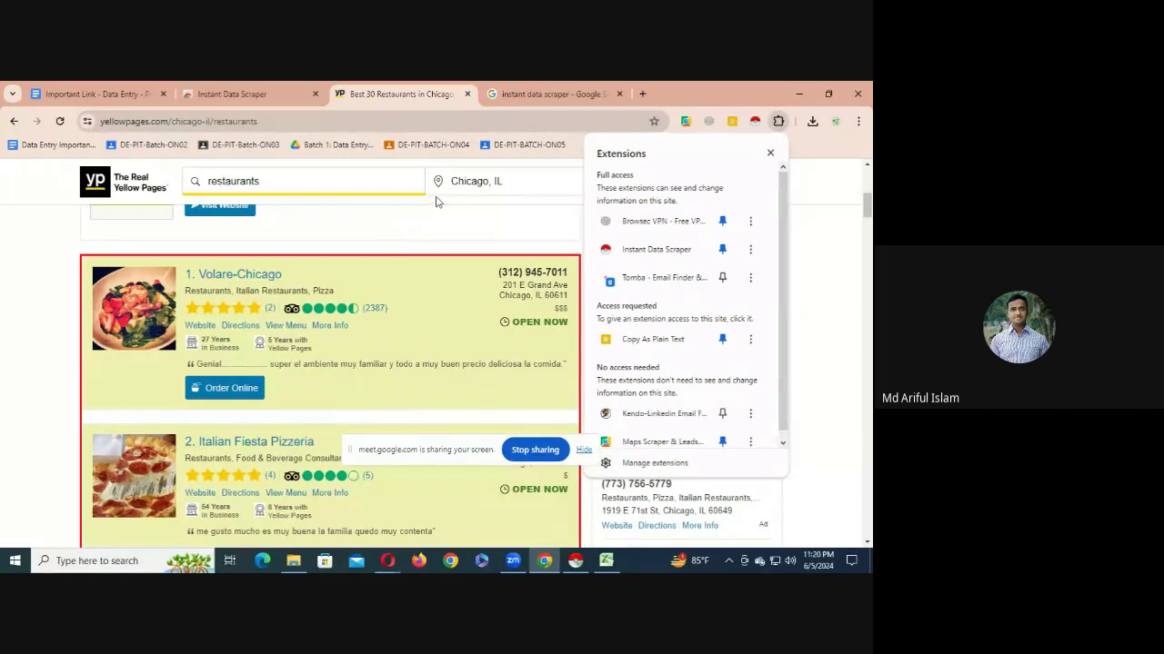
{"action": "left_click", "coordinate": [802, 238]}
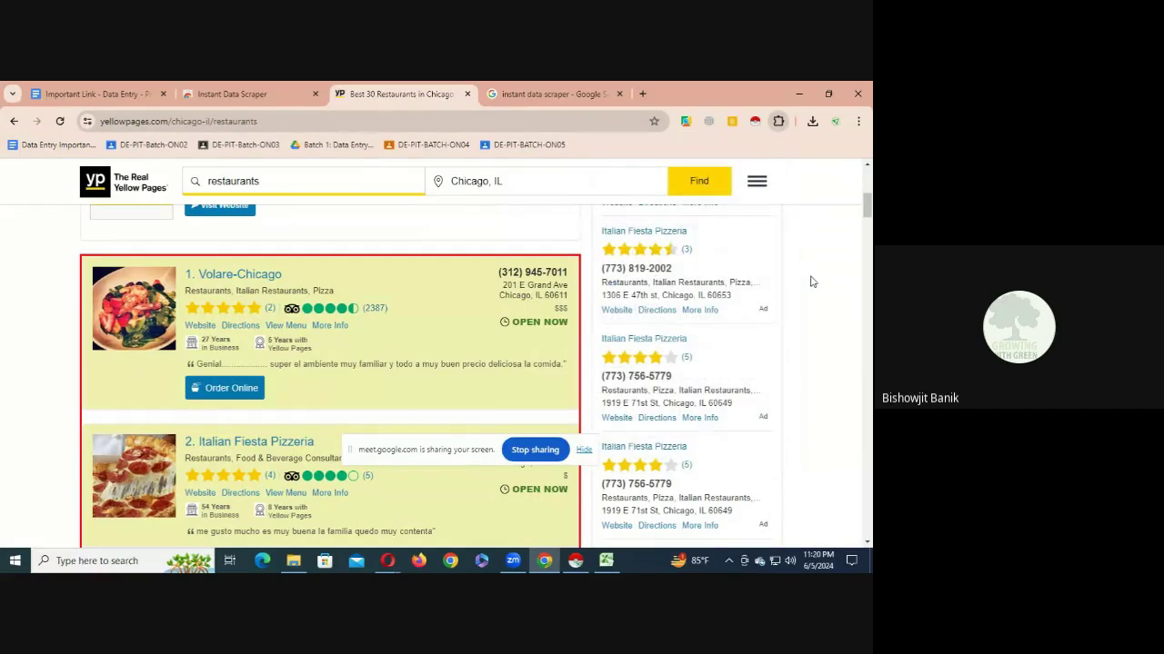
{"action": "left_click", "coordinate": [575, 561]}
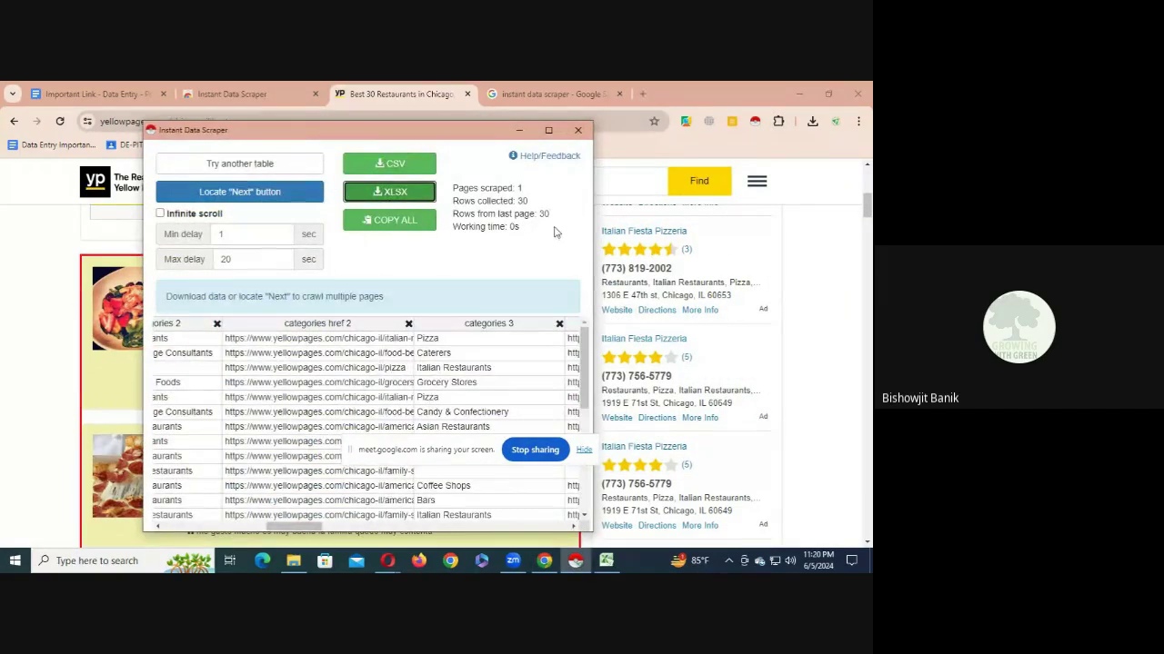
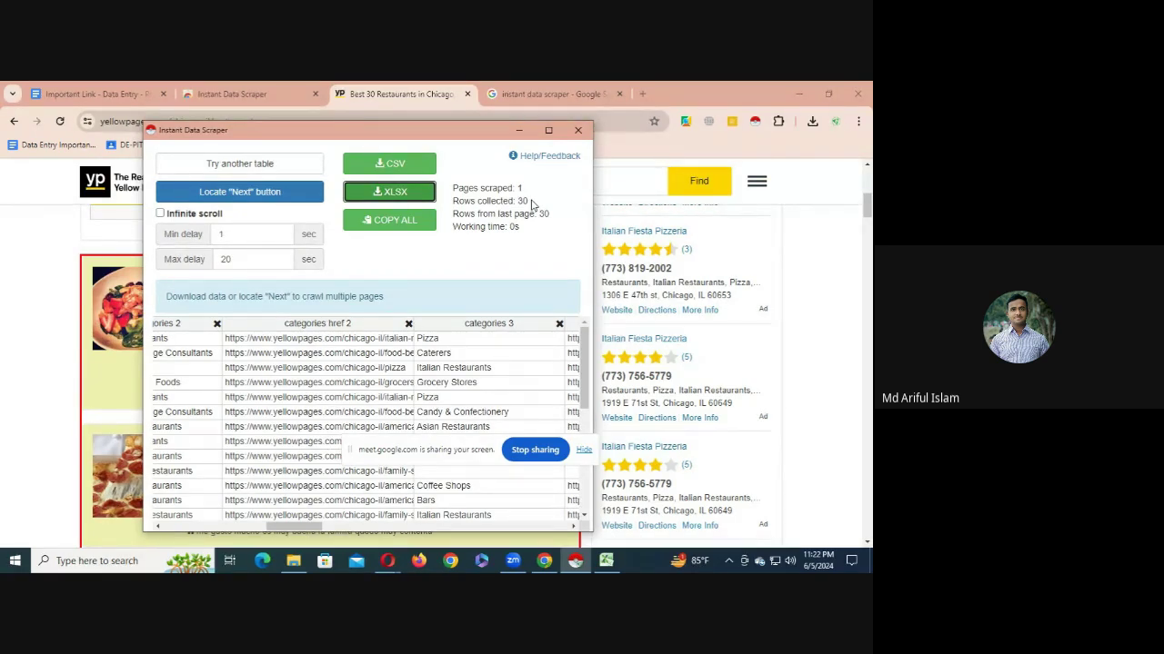
- Close and reopen Instant Data Scraper to confirm the 30 scraped listings
{"action": "left_click", "coordinate": [575, 131]}
{"action": "scroll", "coordinate": [300, 353], "scroll_direction": "up", "scroll_amount": 5}
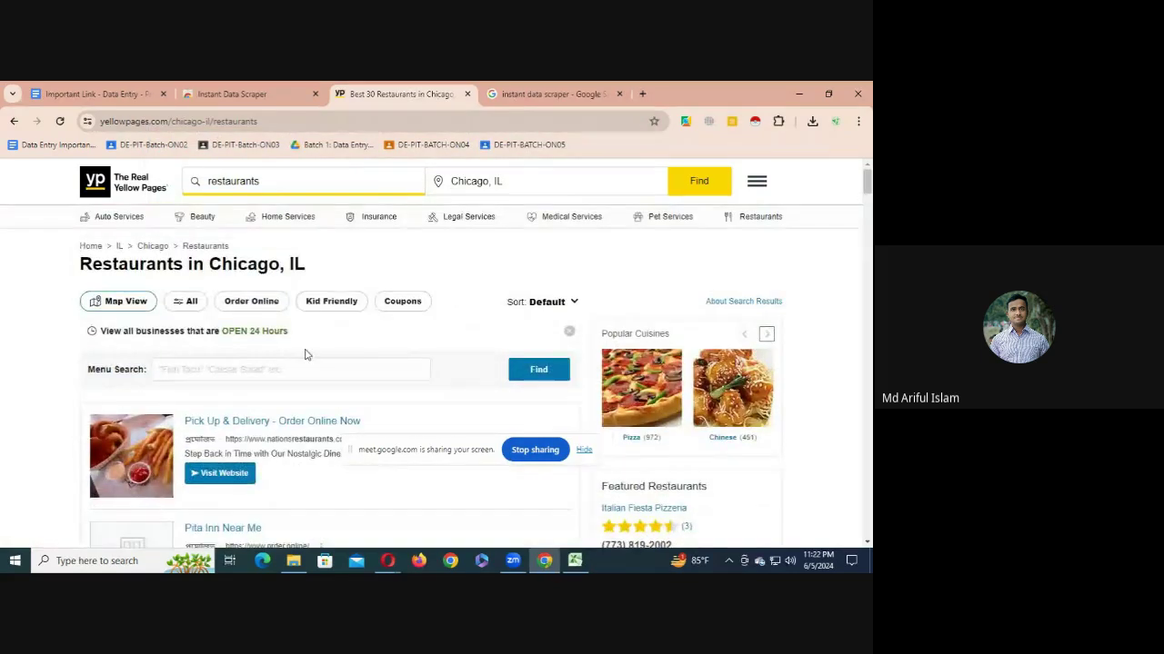
{"action": "scroll", "coordinate": [305, 357], "scroll_direction": "down", "scroll_amount": 5}
{"action": "scroll", "coordinate": [307, 359], "scroll_direction": "down", "scroll_amount": 5}
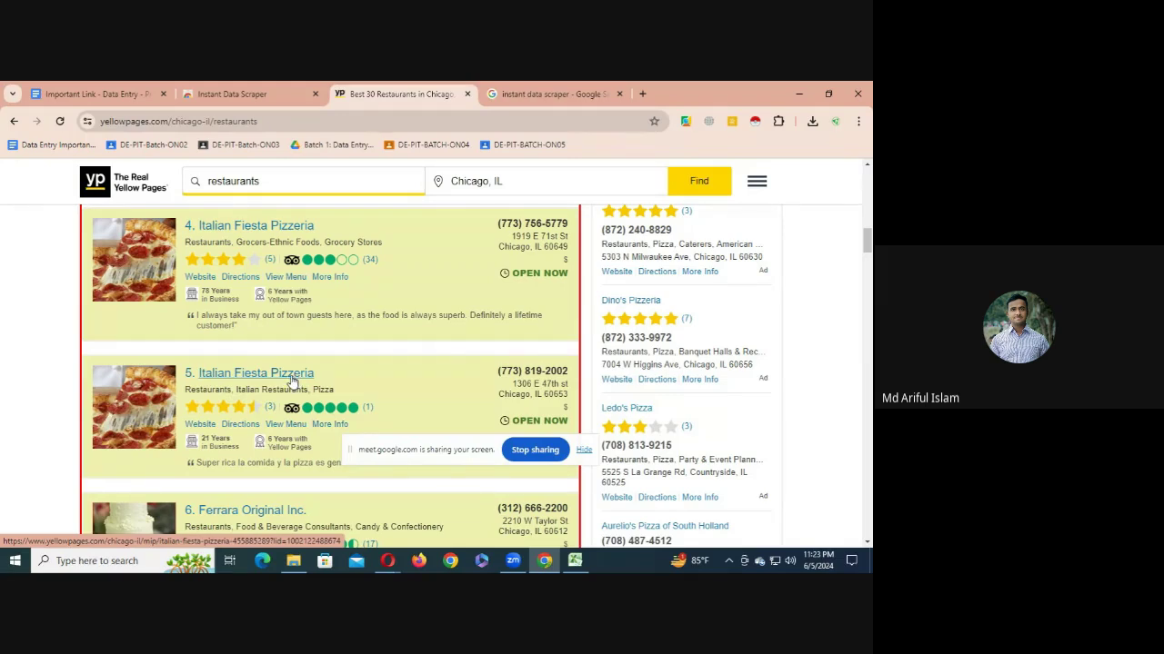
{"action": "left_click", "coordinate": [755, 124]}
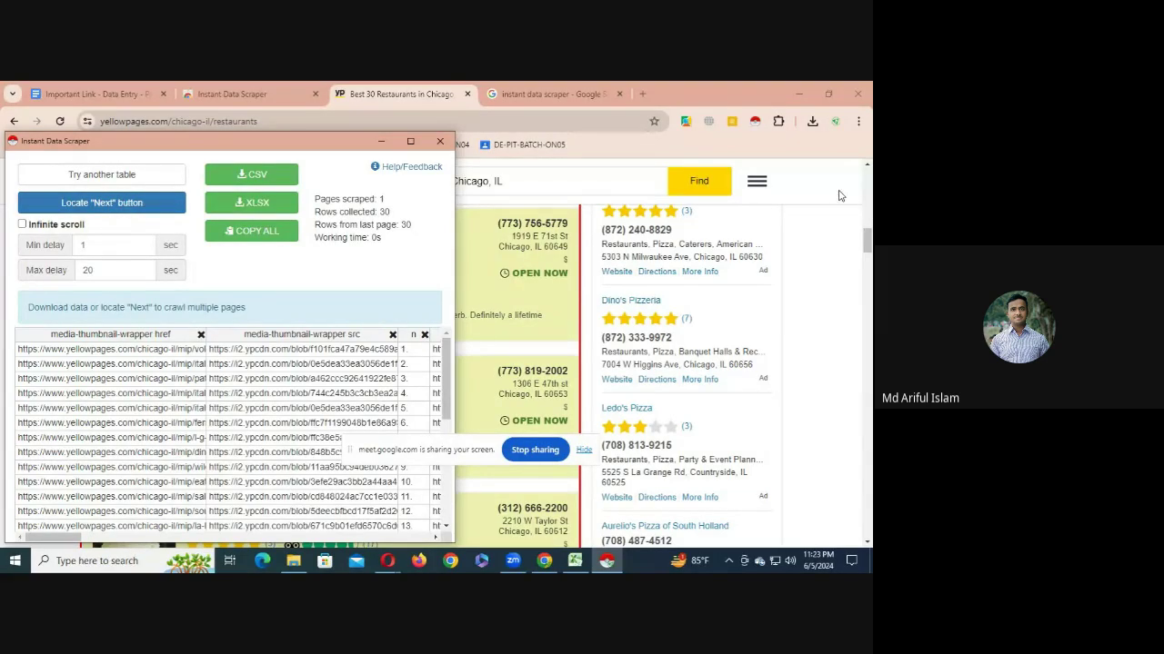
- Scroll the Yellow Pages results to the pagination links, then restore the scraper popup
{"action": "left_click_drag", "start_coordinate": [868, 244], "coordinate": [863, 479]}
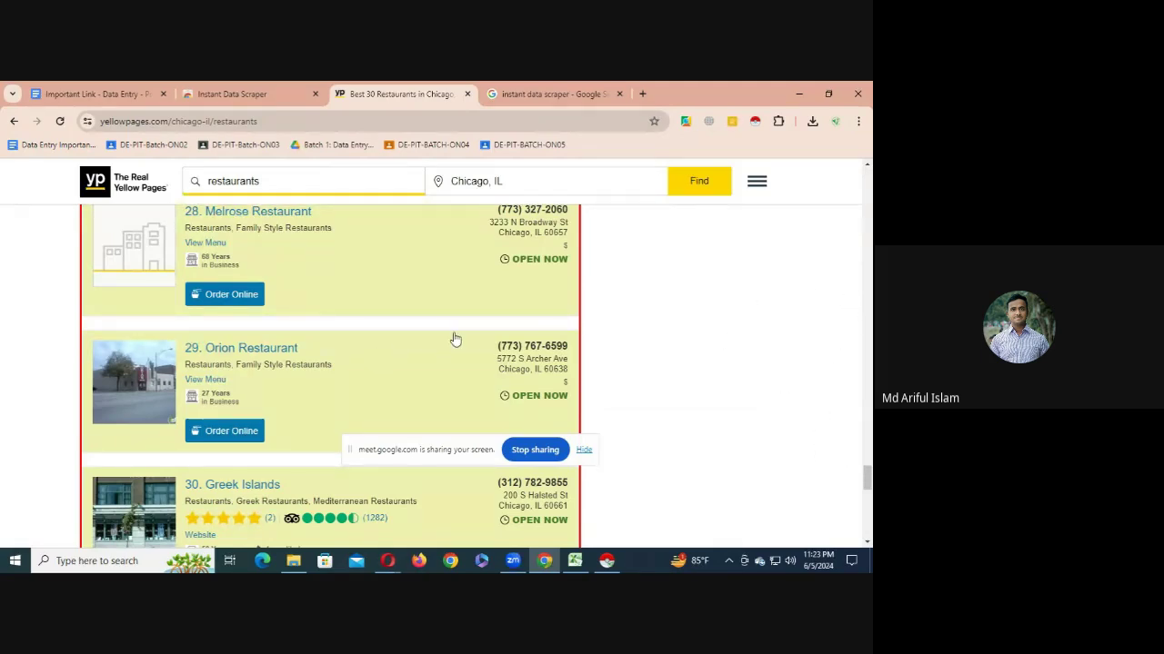
{"action": "left_click", "coordinate": [607, 561]}
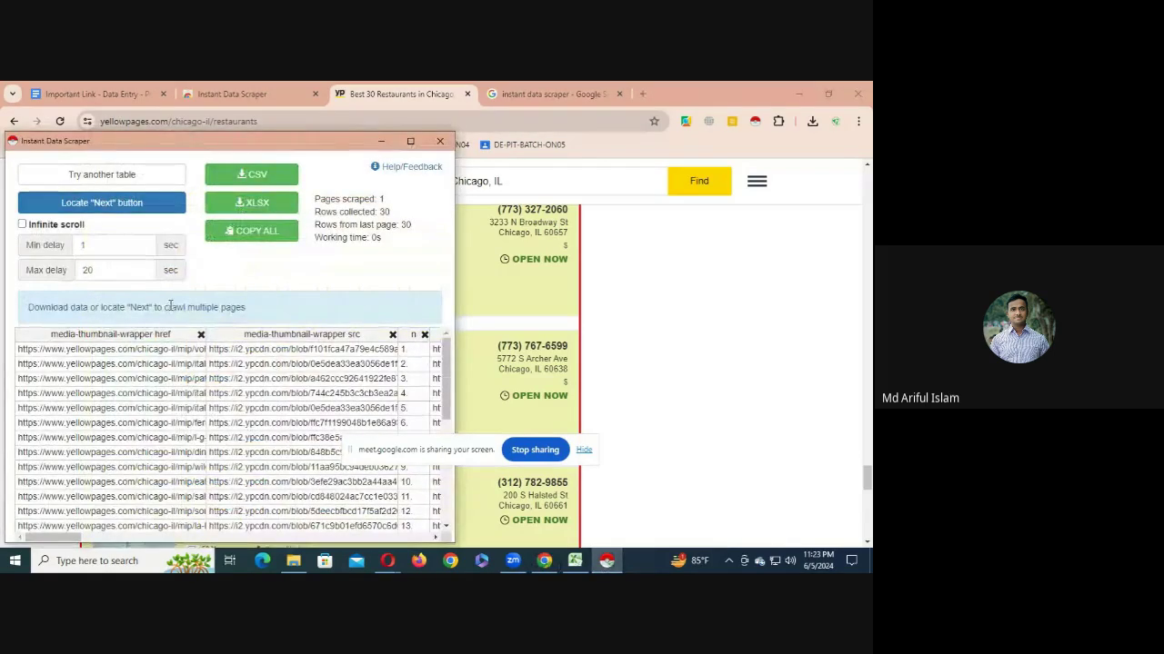
{"action": "left_click", "coordinate": [381, 141]}
{"action": "scroll", "coordinate": [390, 389], "scroll_direction": "down", "scroll_amount": 10}
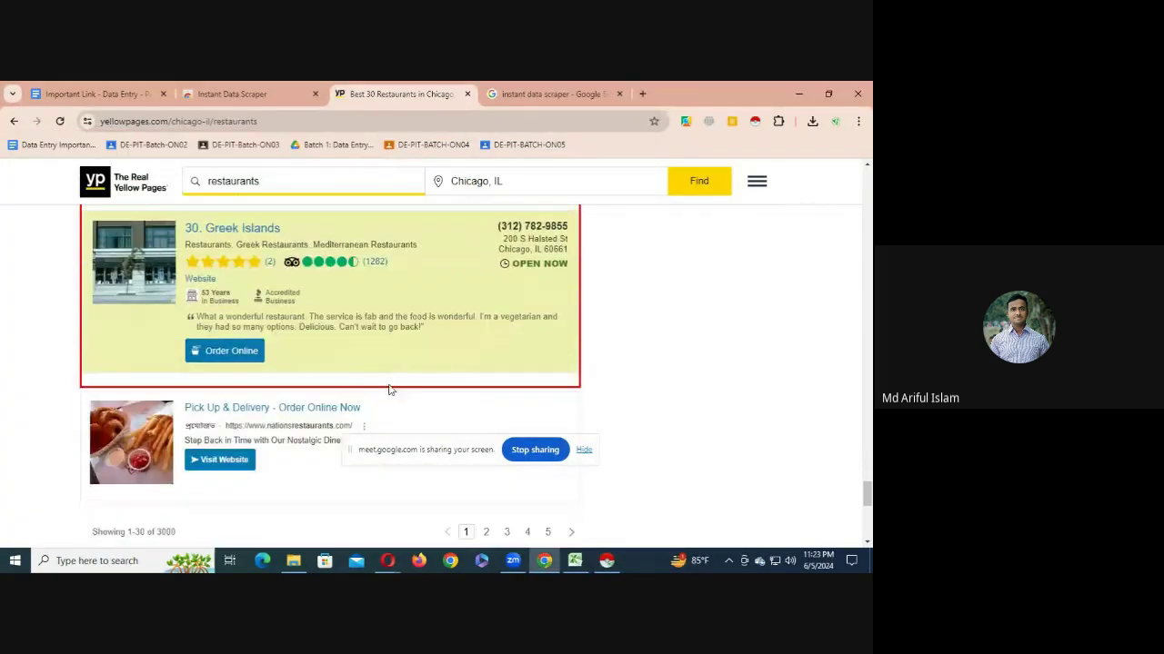
{"action": "scroll", "coordinate": [551, 369], "scroll_direction": "up", "scroll_amount": 1}
{"action": "scroll", "coordinate": [579, 324], "scroll_direction": "down", "scroll_amount": 1}
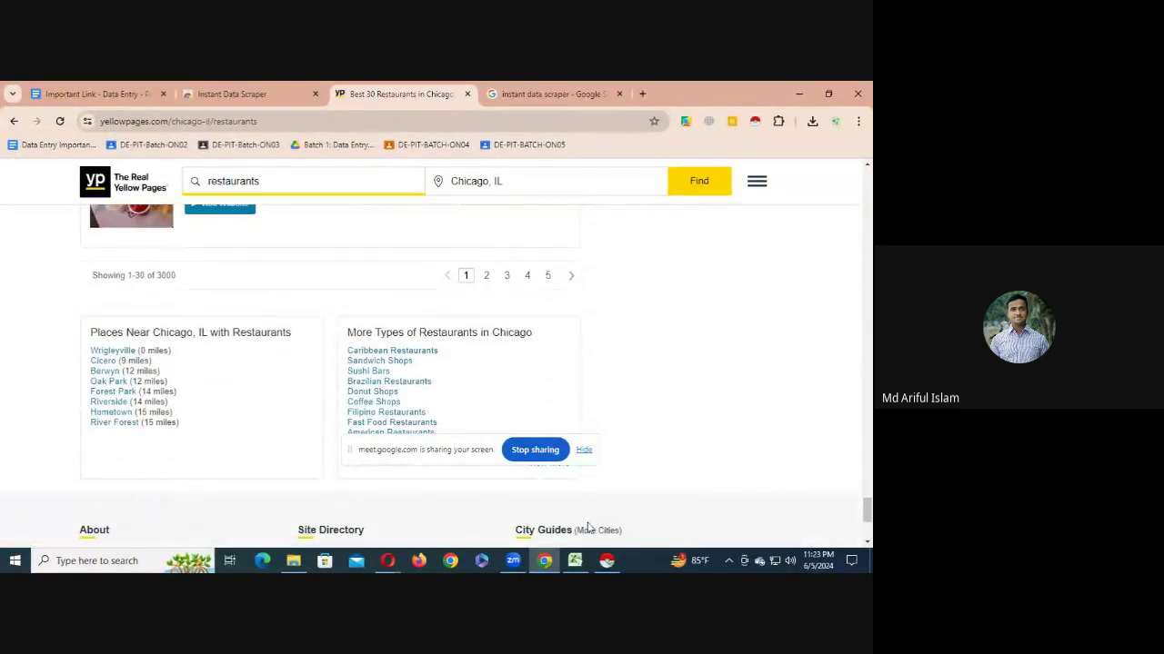
{"action": "left_click", "coordinate": [607, 561]}
- Mark the '>' pagination arrow as the scraper's Next button
{"action": "left_click", "coordinate": [73, 202]}
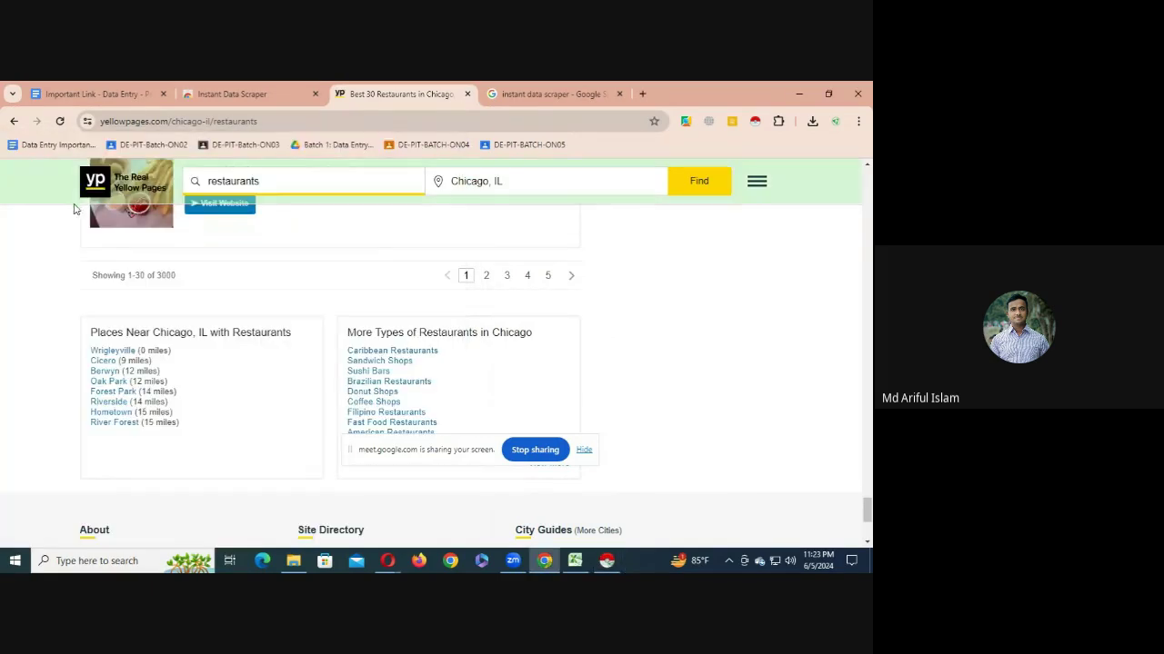
{"action": "left_click", "coordinate": [571, 278]}
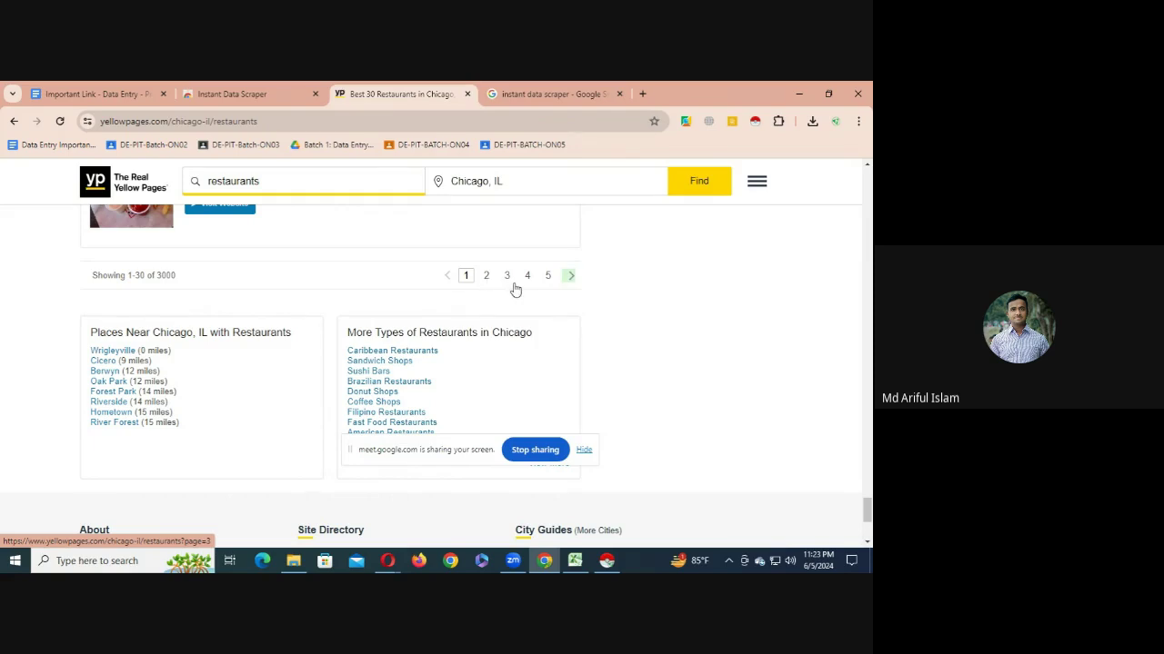
{"action": "left_click", "coordinate": [569, 278]}
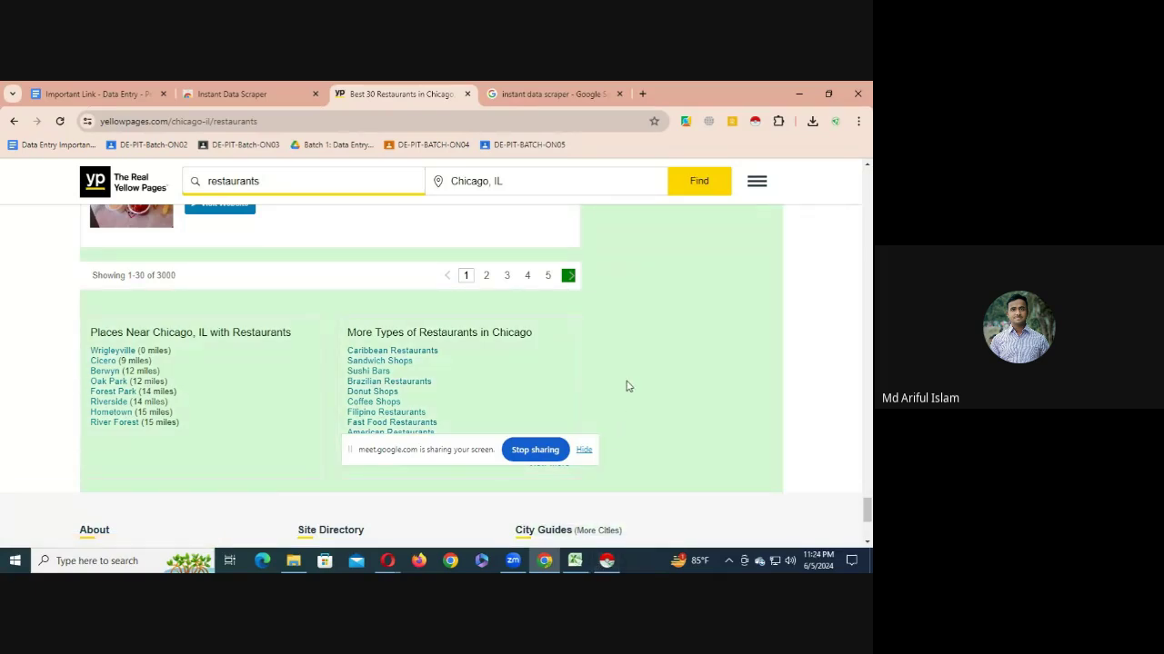
{"action": "left_click", "coordinate": [622, 484]}
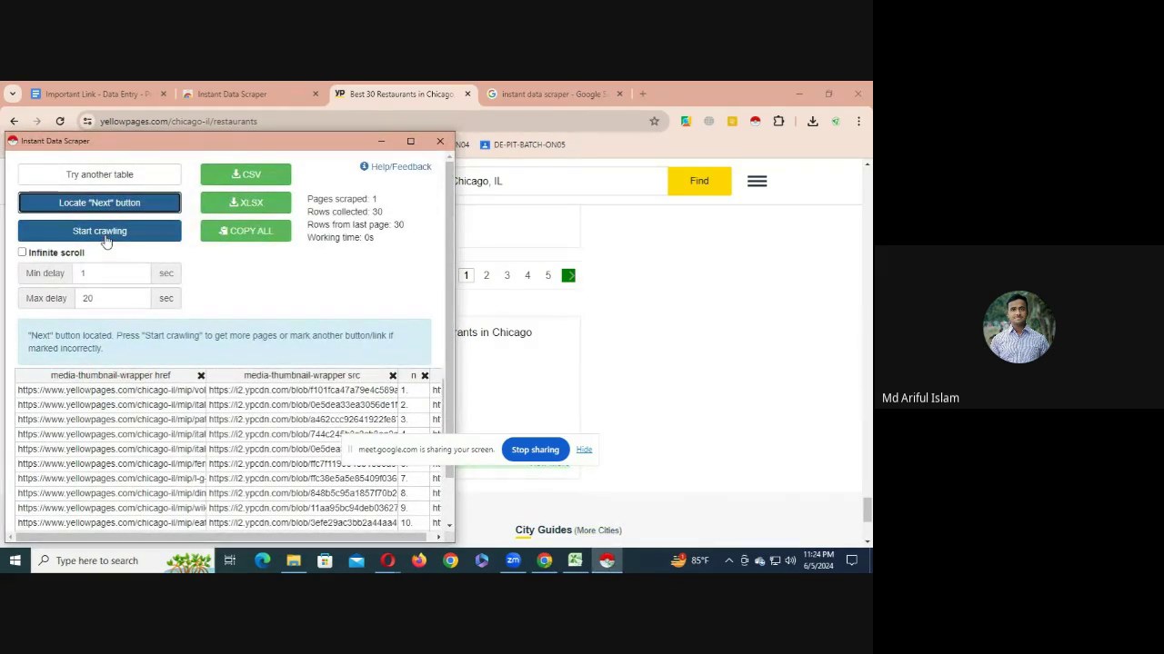
- Attempt crawling repeatedly until 'Table not found' appears, then close the scraper
{"action": "left_click", "coordinate": [105, 233]}
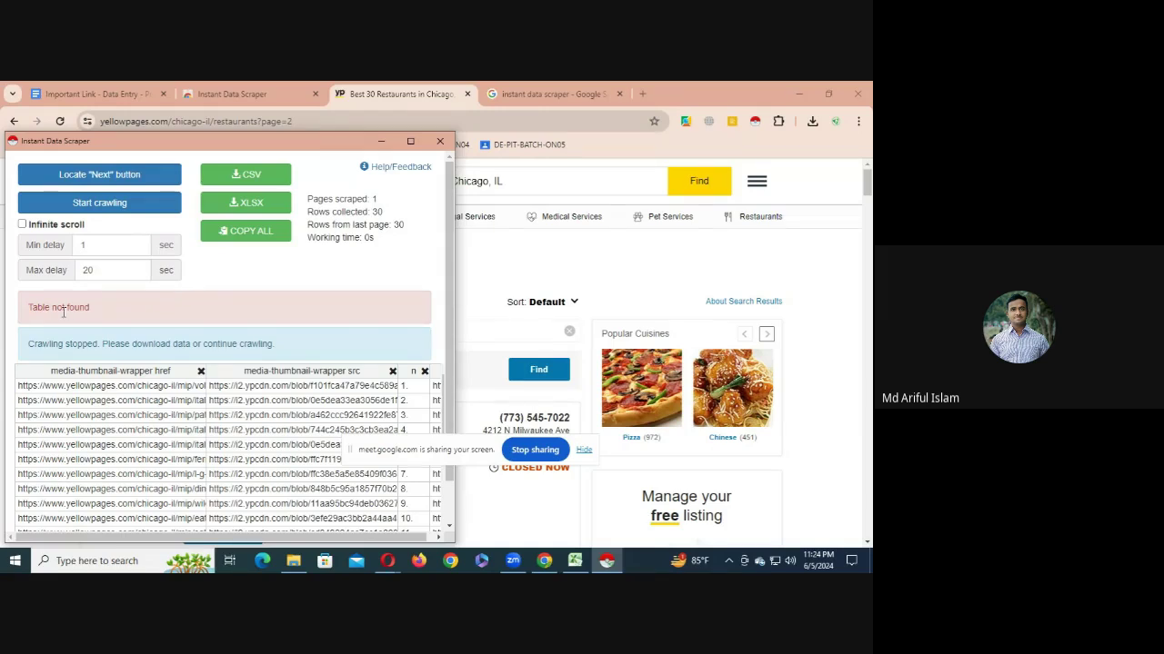
{"action": "left_click", "coordinate": [107, 208]}
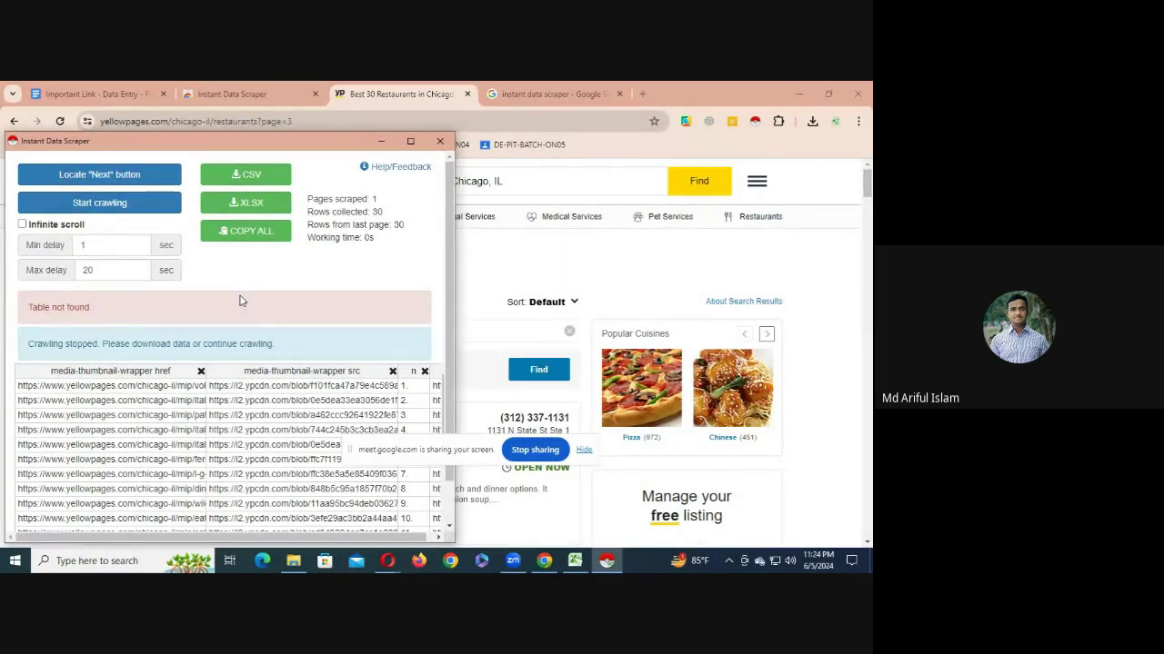
{"action": "left_click", "coordinate": [144, 209]}
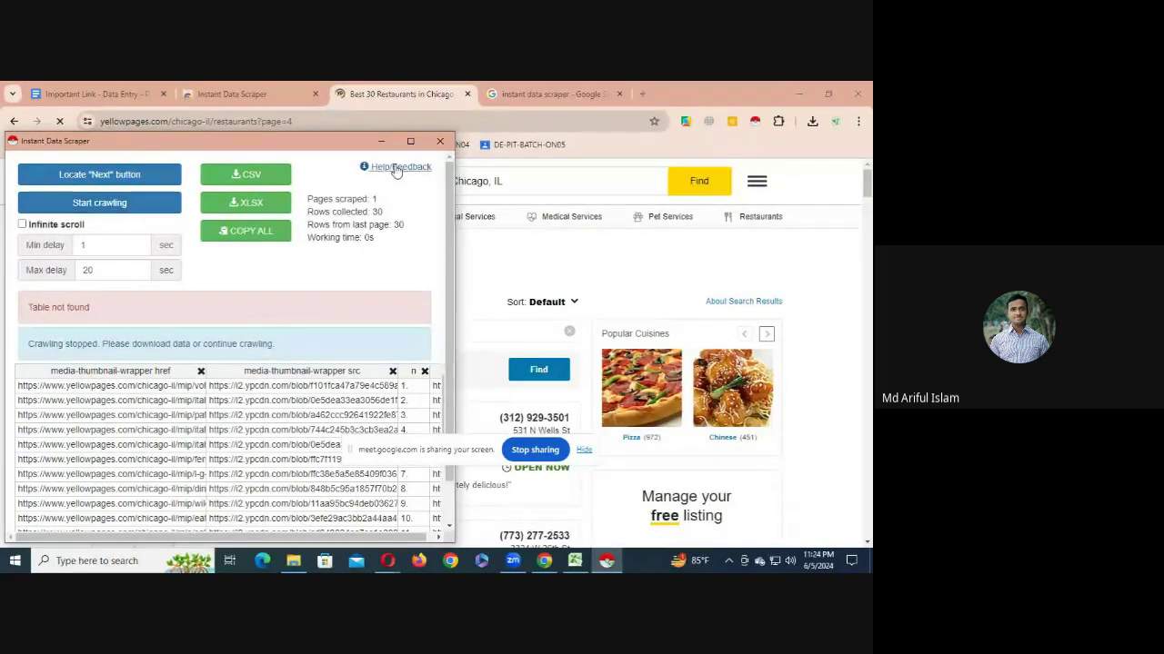
{"action": "left_click", "coordinate": [440, 141]}
- Change the results URL to page=1 and reload the first Chicago restaurants page
{"action": "scroll", "coordinate": [288, 418], "scroll_direction": "down", "scroll_amount": 2}
{"action": "scroll", "coordinate": [288, 418], "scroll_direction": "up", "scroll_amount": 2}
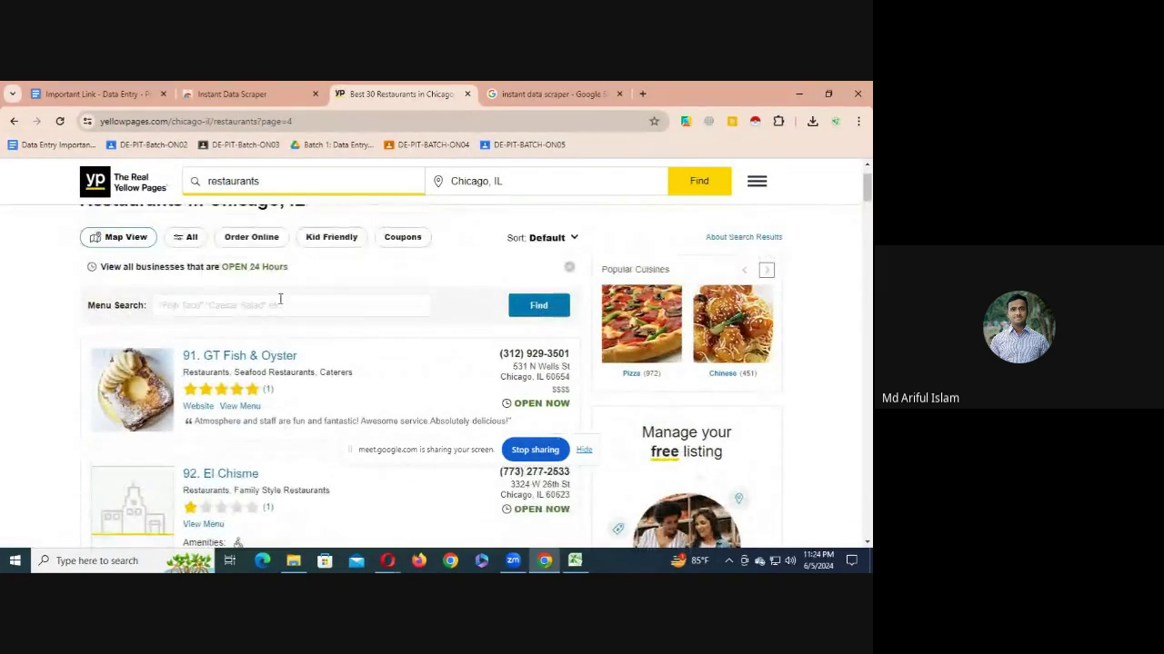
{"action": "left_click", "coordinate": [291, 121]}
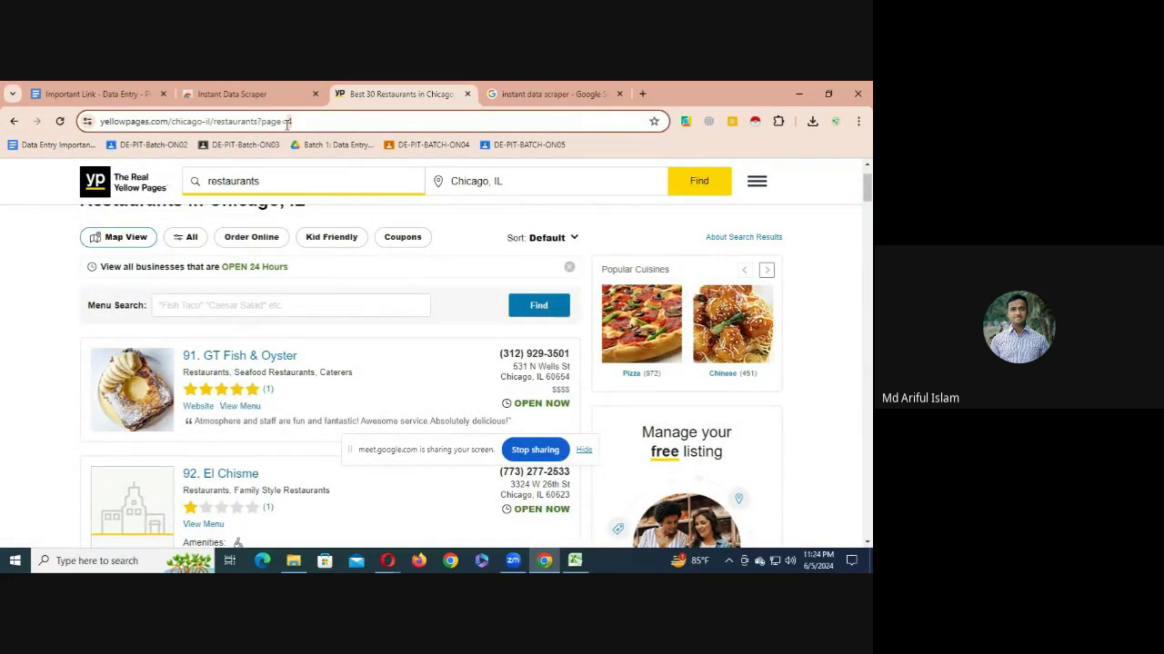
{"action": "key", "text": "BackSpace"}
{"action": "type", "text": "1"}
{"action": "key", "text": "Return"}
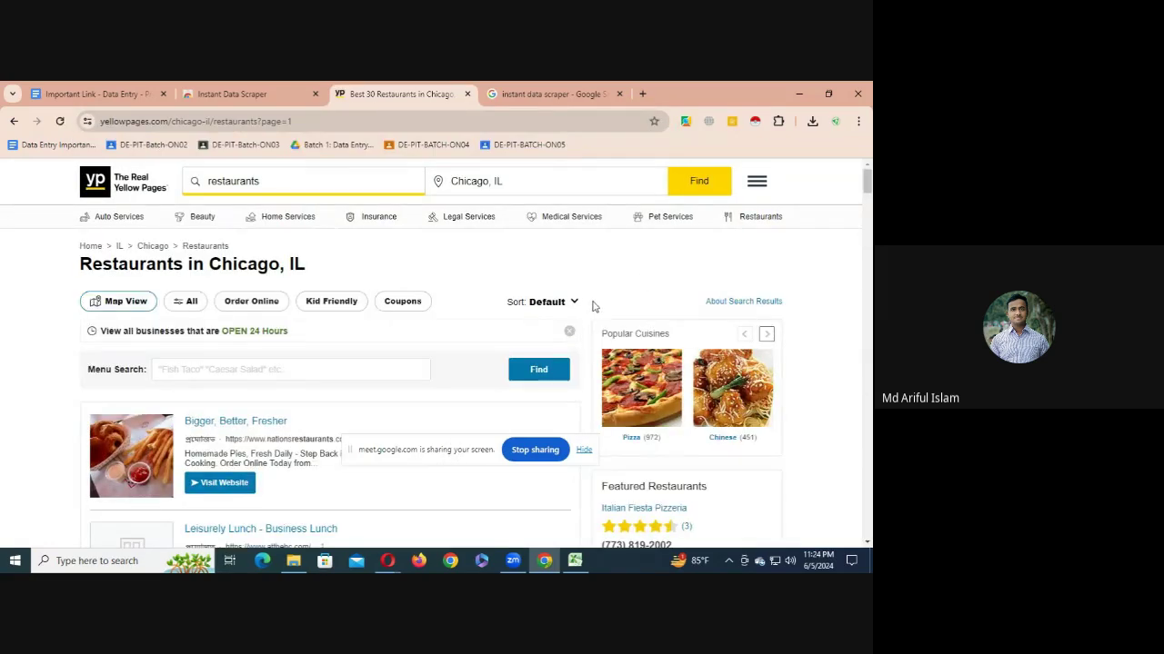
- Re-locate the '>' Next arrow and crawl until 13 pages and 390 rows are collected
{"action": "scroll", "coordinate": [592, 306], "scroll_direction": "down", "scroll_amount": 5}
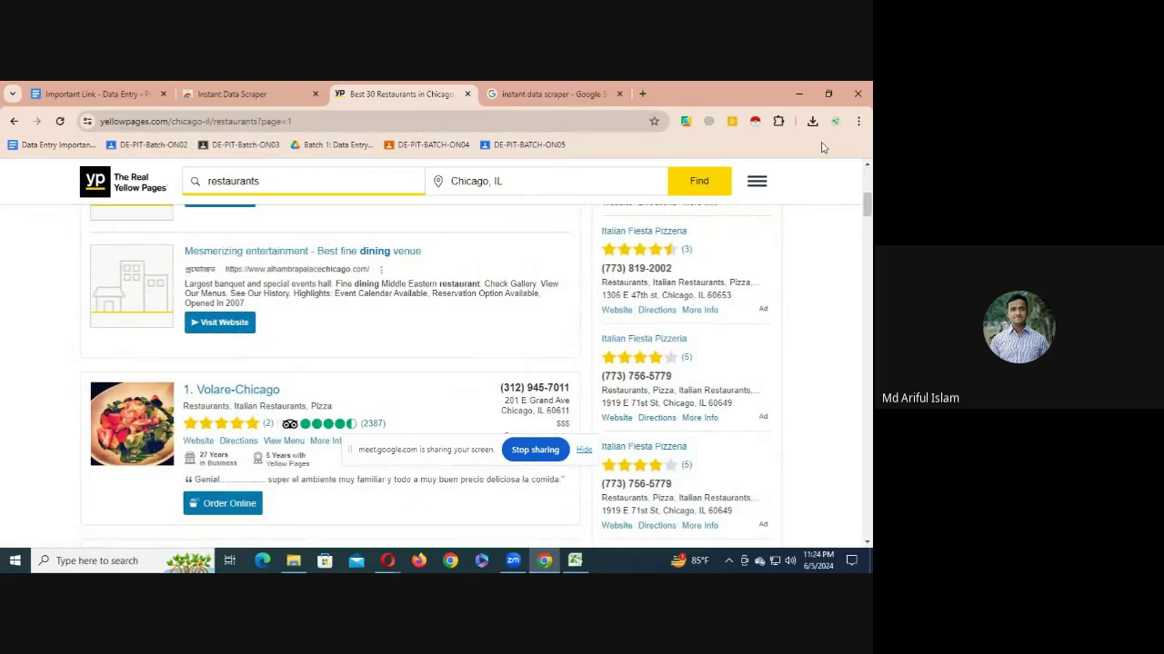
{"action": "left_click", "coordinate": [754, 121]}
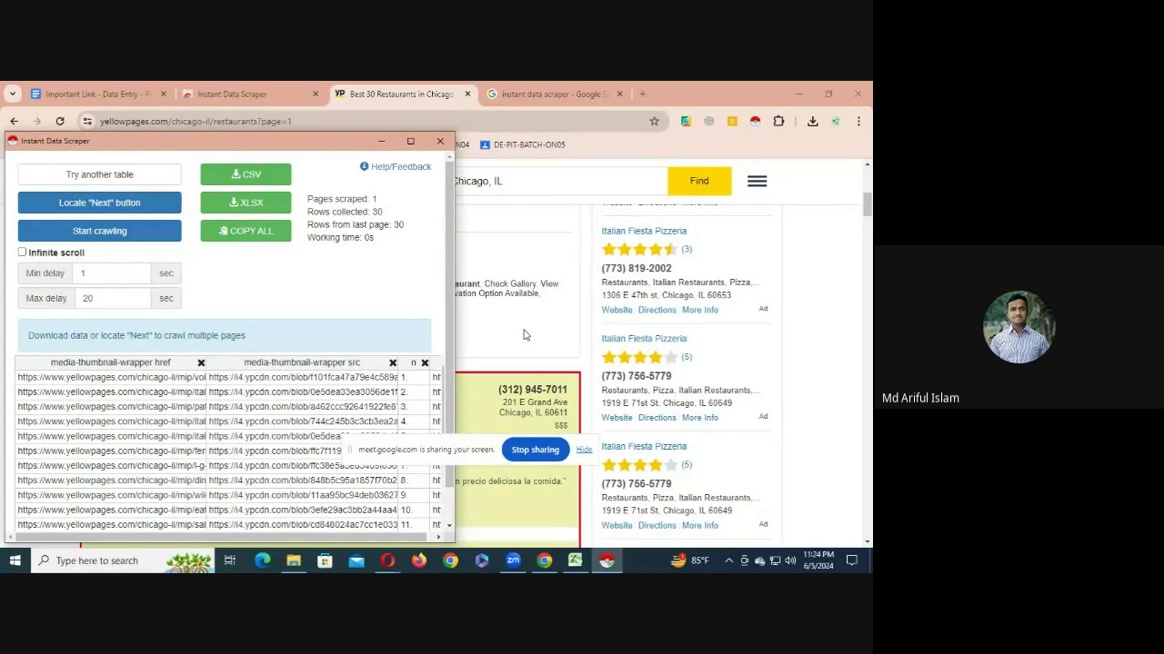
{"action": "left_click", "coordinate": [145, 204]}
{"action": "scroll", "coordinate": [443, 409], "scroll_direction": "down", "scroll_amount": 10}
{"action": "scroll", "coordinate": [442, 418], "scroll_direction": "down", "scroll_amount": 20}
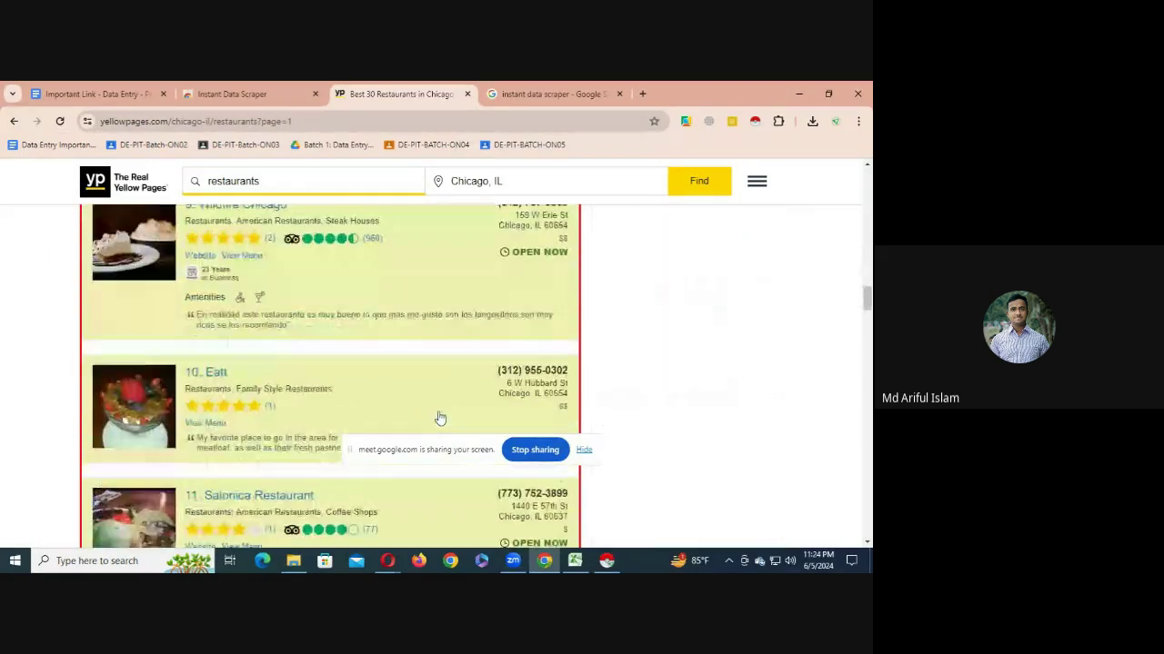
{"action": "scroll", "coordinate": [431, 419], "scroll_direction": "down", "scroll_amount": 20}
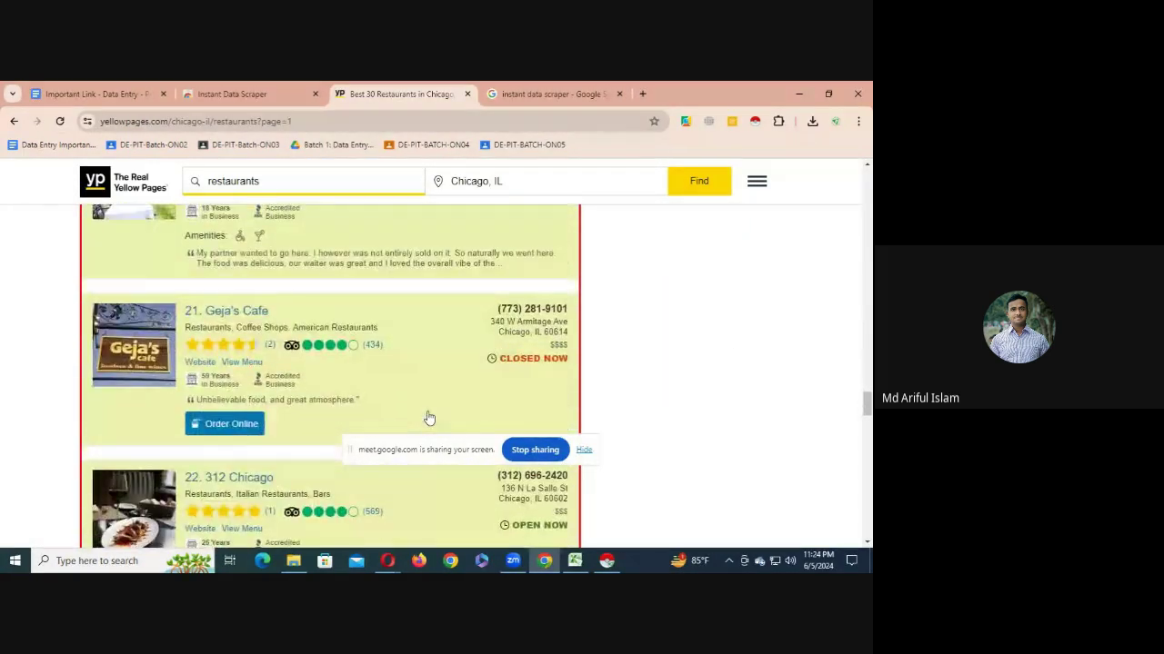
{"action": "scroll", "coordinate": [421, 416], "scroll_direction": "down", "scroll_amount": 5}
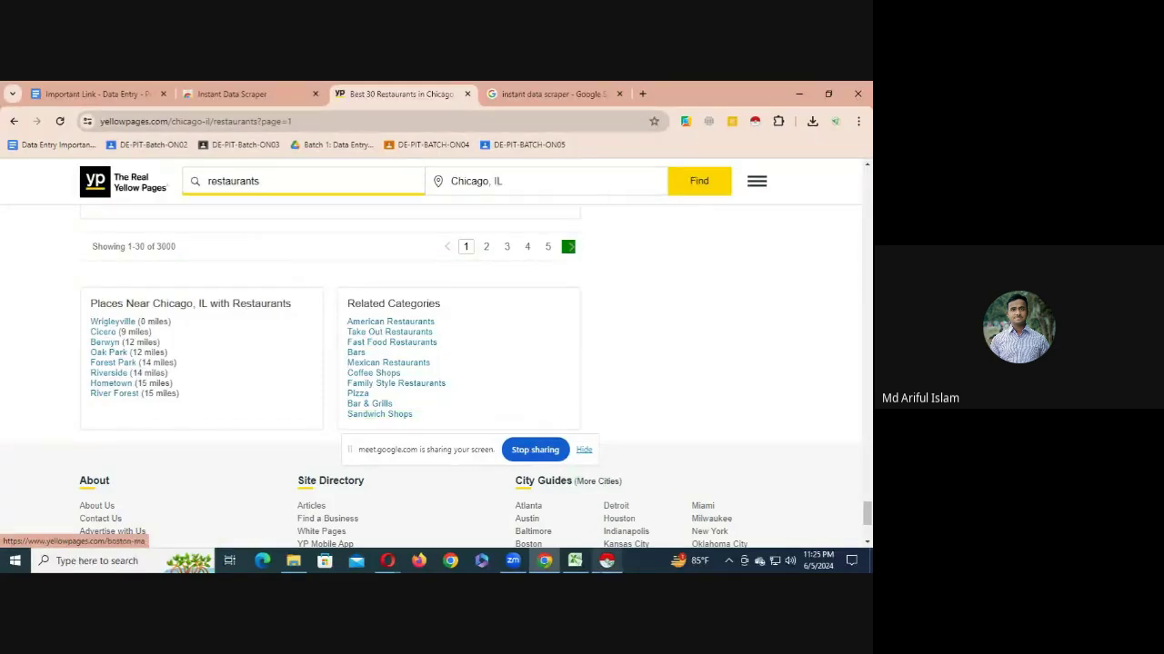
{"action": "left_click", "coordinate": [607, 561]}
{"action": "left_click", "coordinate": [91, 230]}
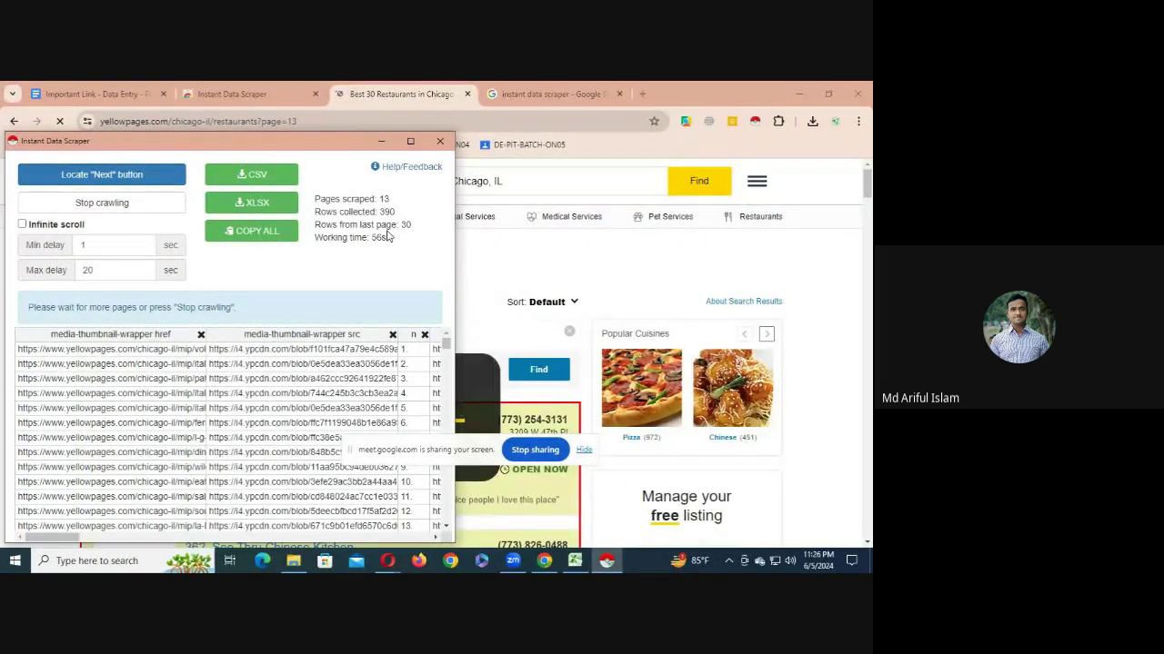
{"action": "left_click", "coordinate": [117, 205]}
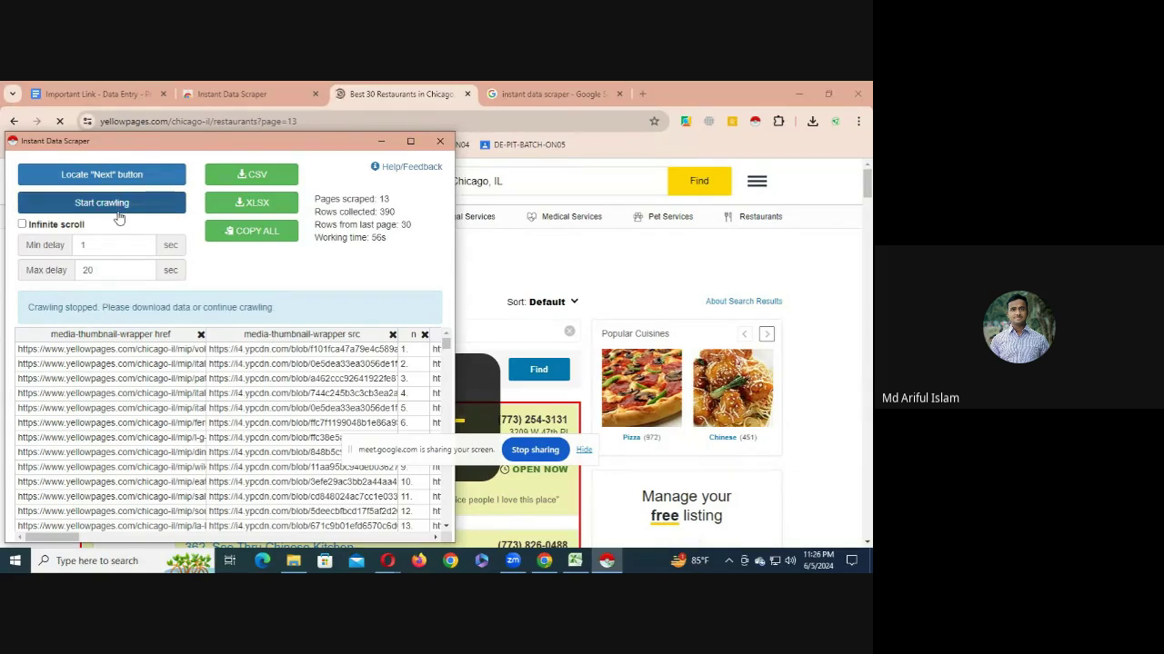
- Download the scraped rows as XLSX and open yellowpages (13).xlsx
{"action": "left_click", "coordinate": [267, 207]}
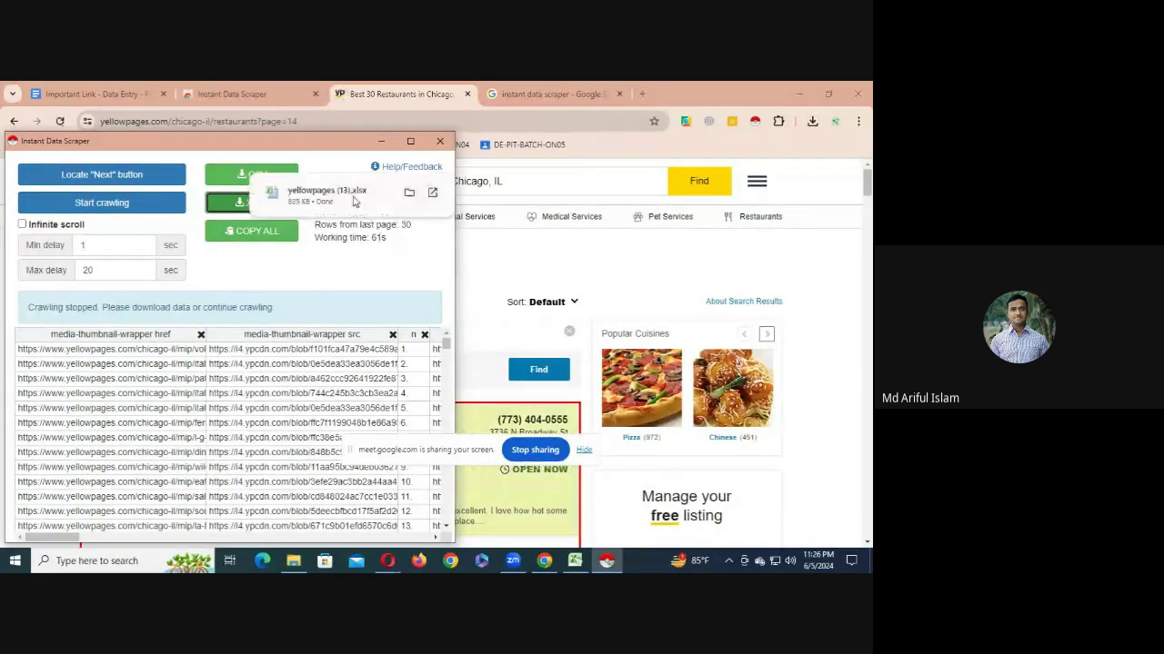
{"action": "left_click", "coordinate": [355, 201]}
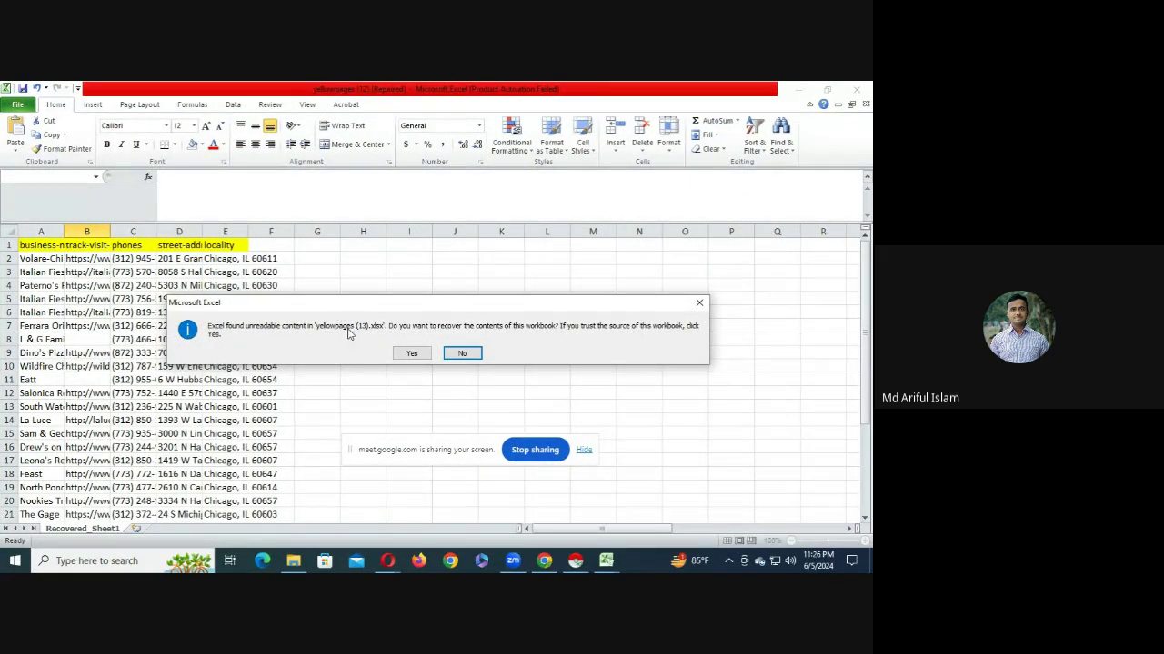
- Accept recovery of the unreadable content and switch to the yellowpages (13) Excel window
{"action": "left_click", "coordinate": [411, 353]}
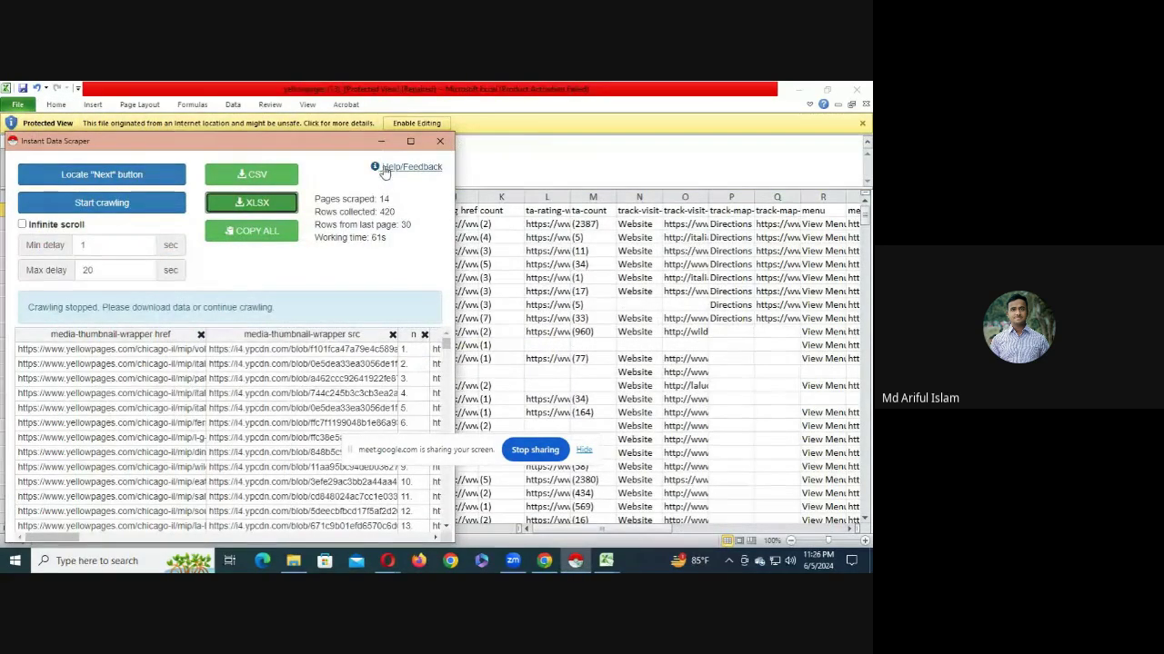
{"action": "left_click", "coordinate": [383, 168]}
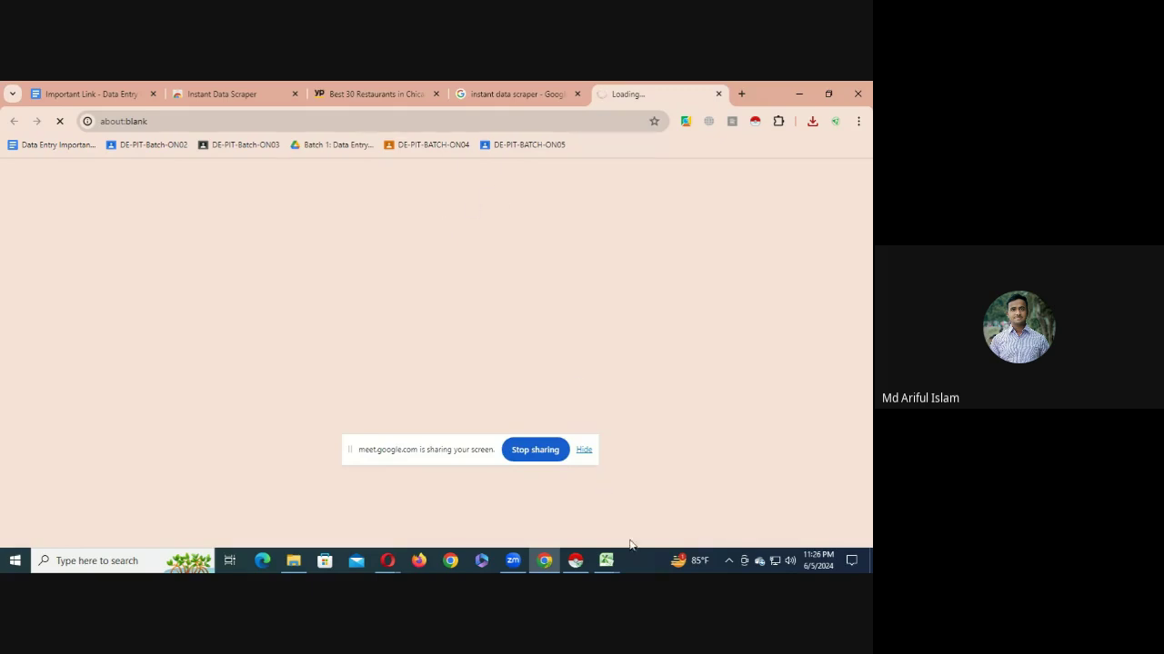
{"action": "left_click", "coordinate": [606, 558]}
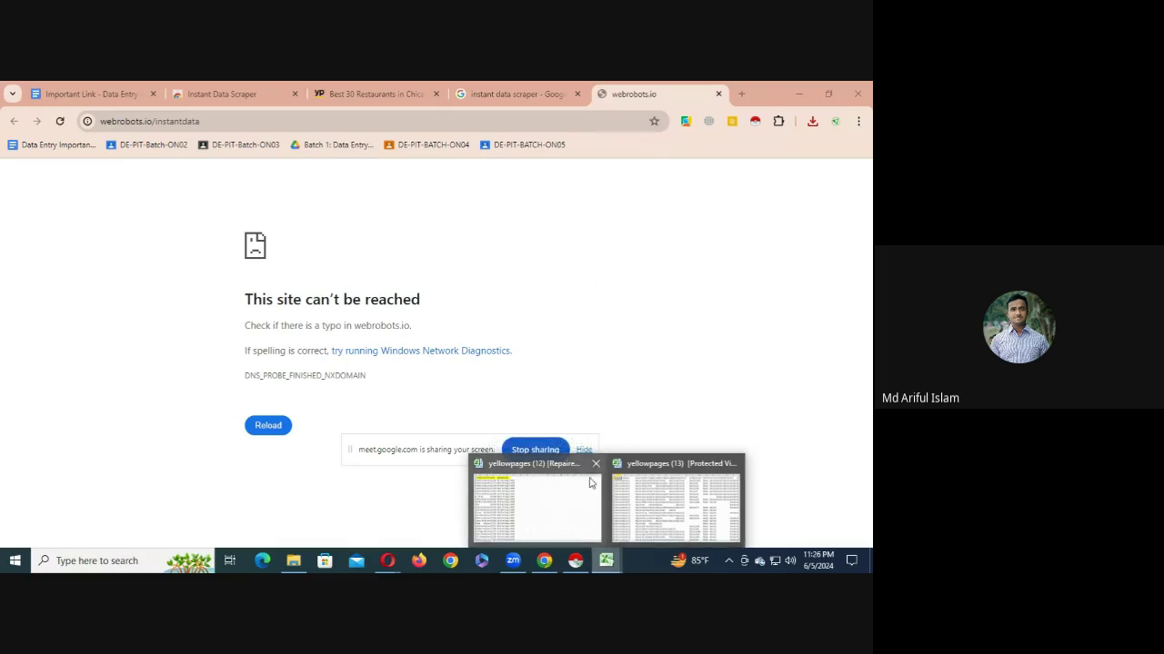
{"action": "left_click", "coordinate": [677, 500]}
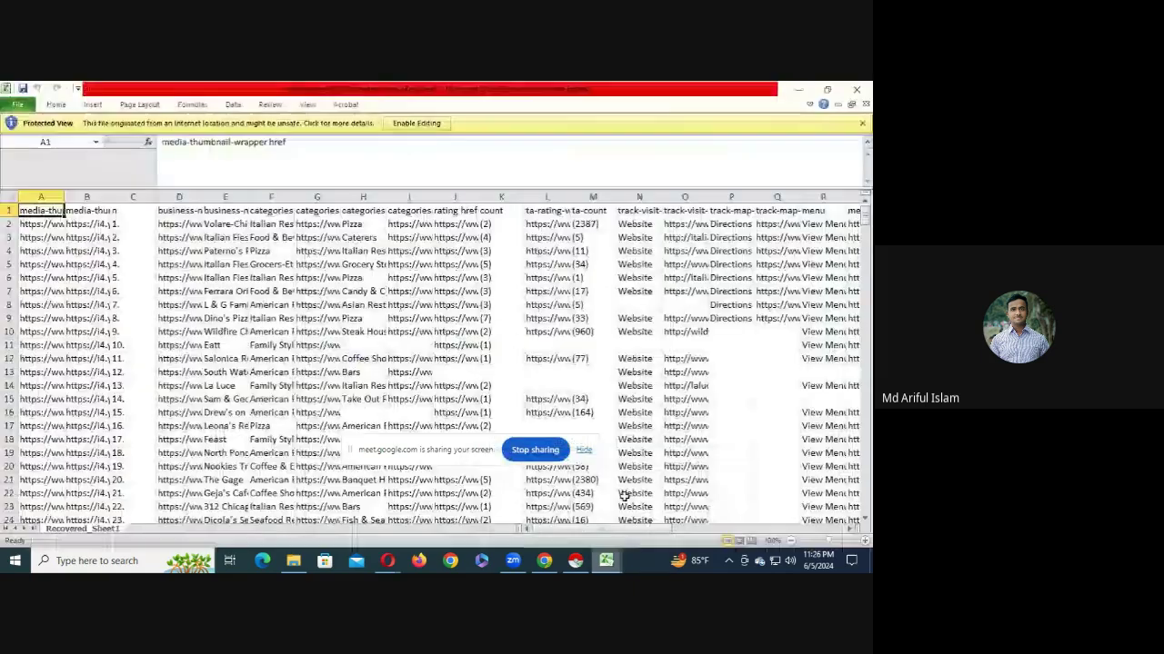
{"action": "left_click", "coordinate": [416, 123]}
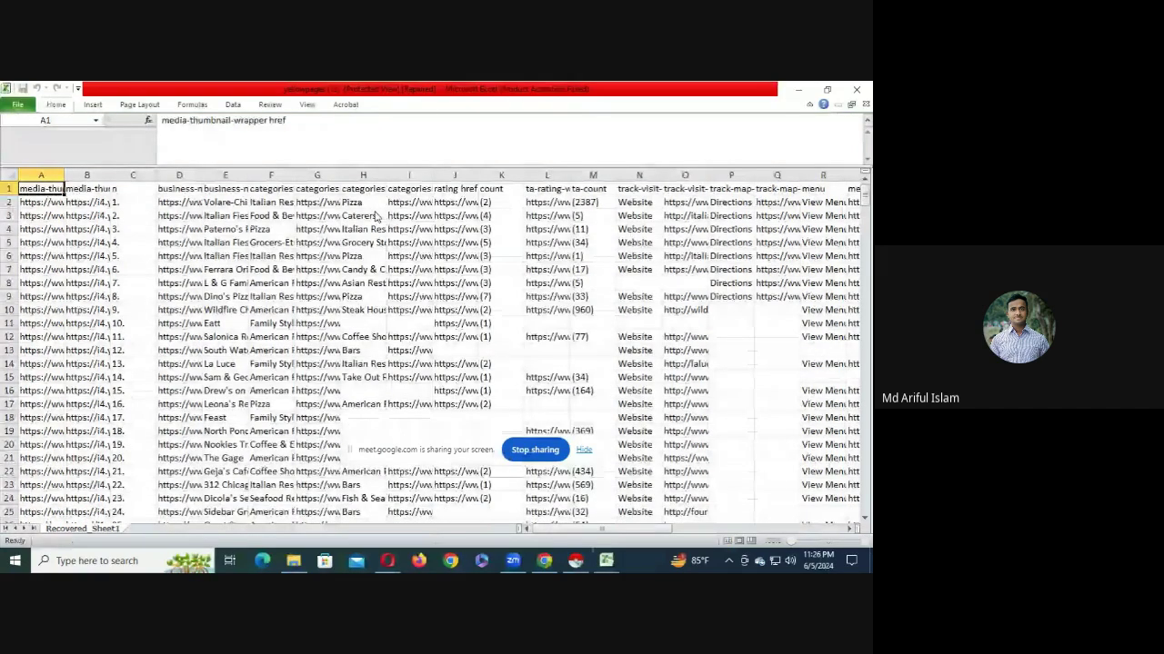
{"action": "scroll", "coordinate": [869, 350], "scroll_direction": "down", "scroll_amount": 13}
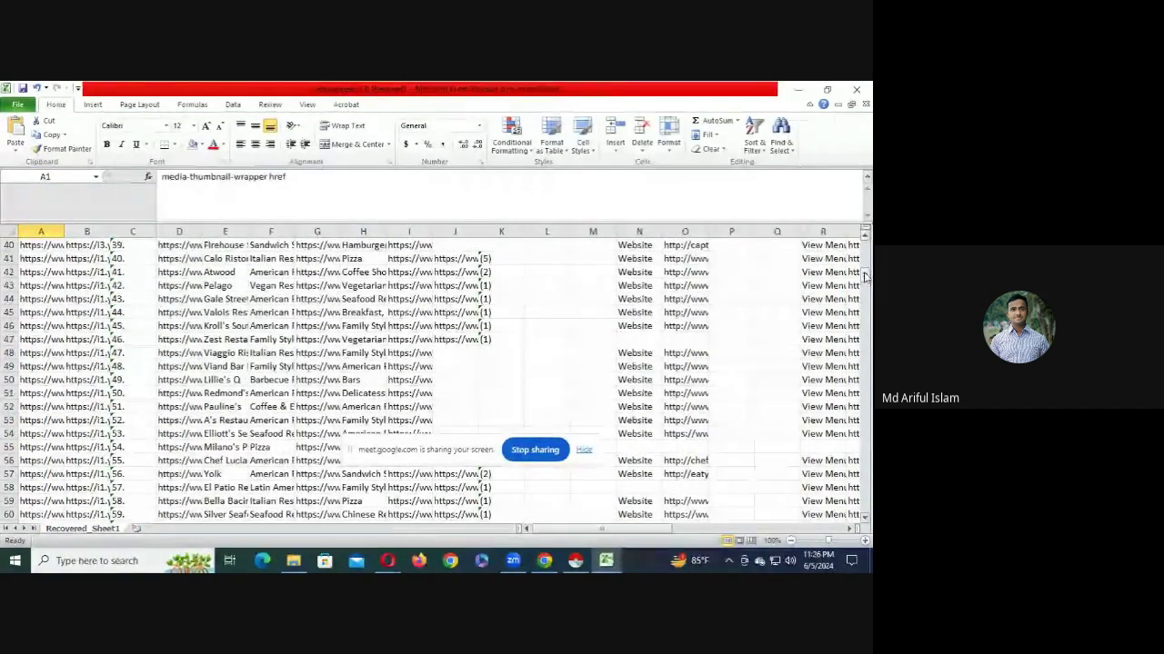
{"action": "scroll", "coordinate": [866, 277], "scroll_direction": "down", "scroll_amount": 20}
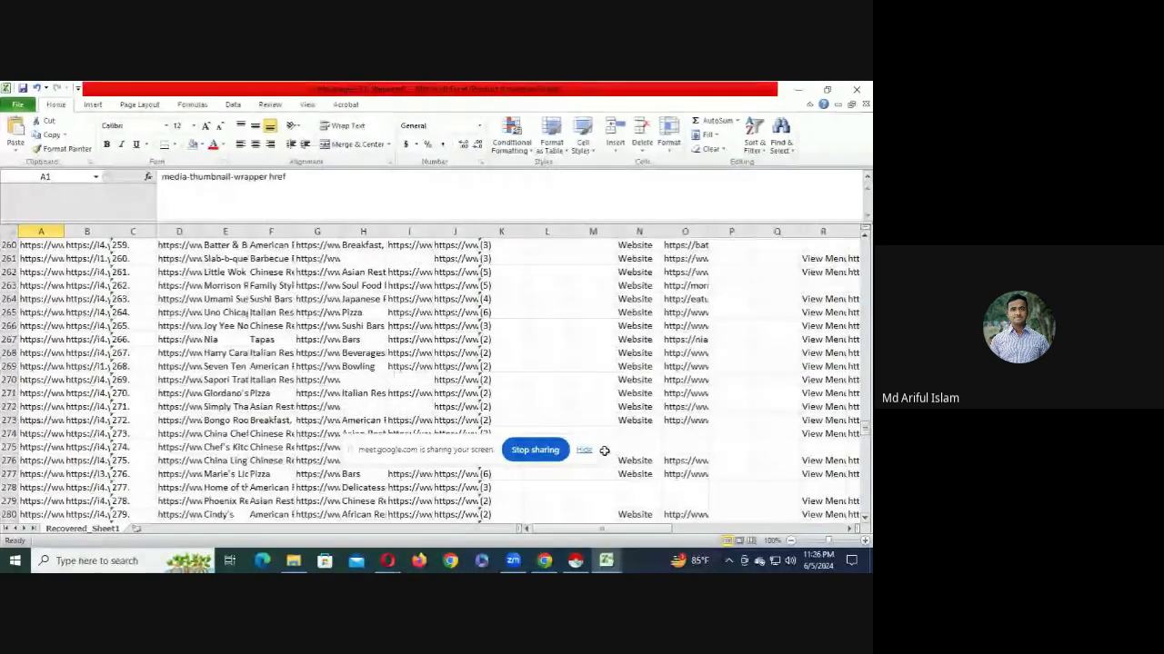
{"action": "scroll", "coordinate": [604, 451], "scroll_direction": "down", "scroll_amount": 10}
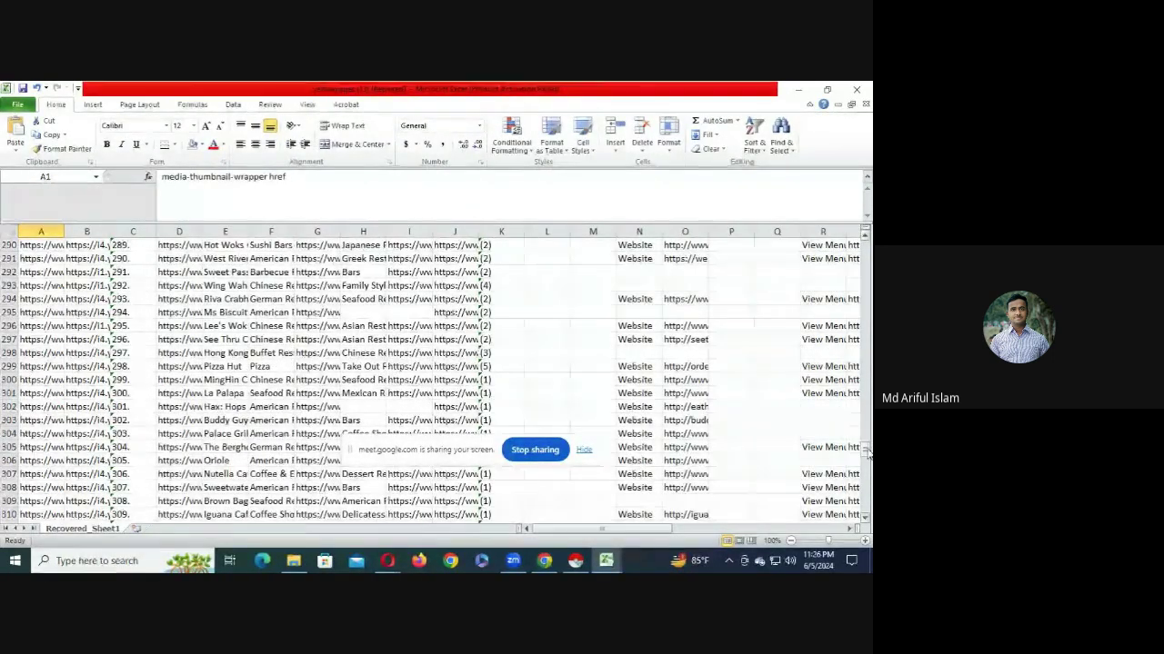
{"action": "scroll", "coordinate": [867, 452], "scroll_direction": "down", "scroll_amount": 20}
{"action": "scroll", "coordinate": [52, 475], "scroll_direction": "down", "scroll_amount": 4}
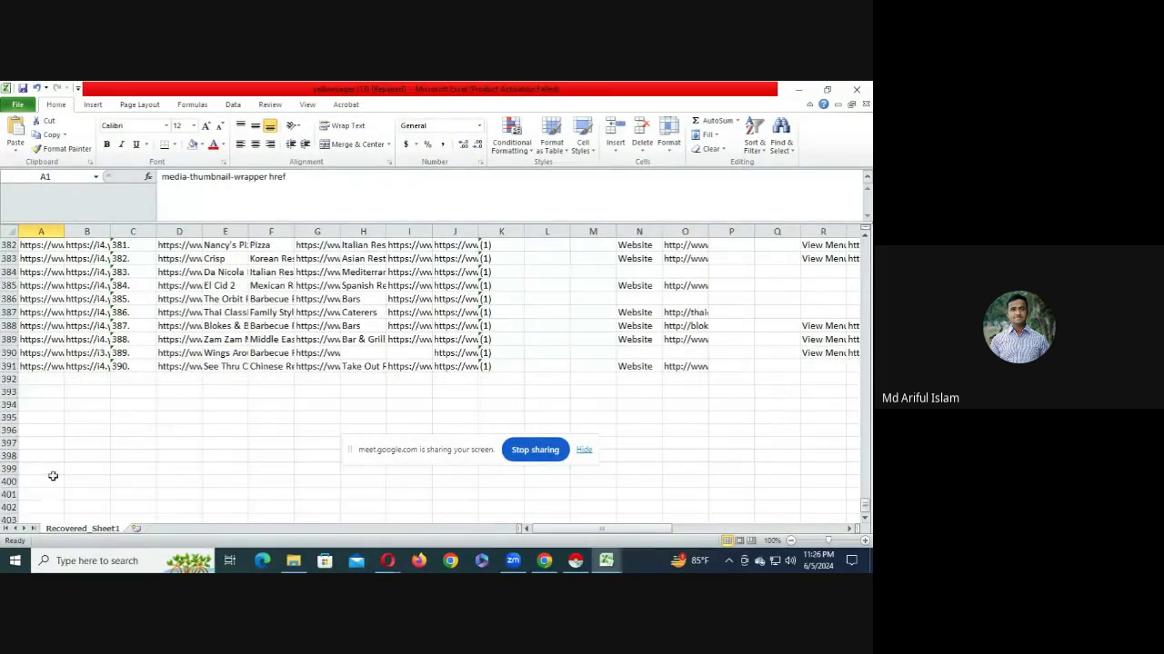
{"action": "left_click", "coordinate": [85, 366]}
{"action": "scroll", "coordinate": [157, 418], "scroll_direction": "up", "scroll_amount": 13}
{"action": "scroll", "coordinate": [156, 436], "scroll_direction": "up", "scroll_amount": 14}
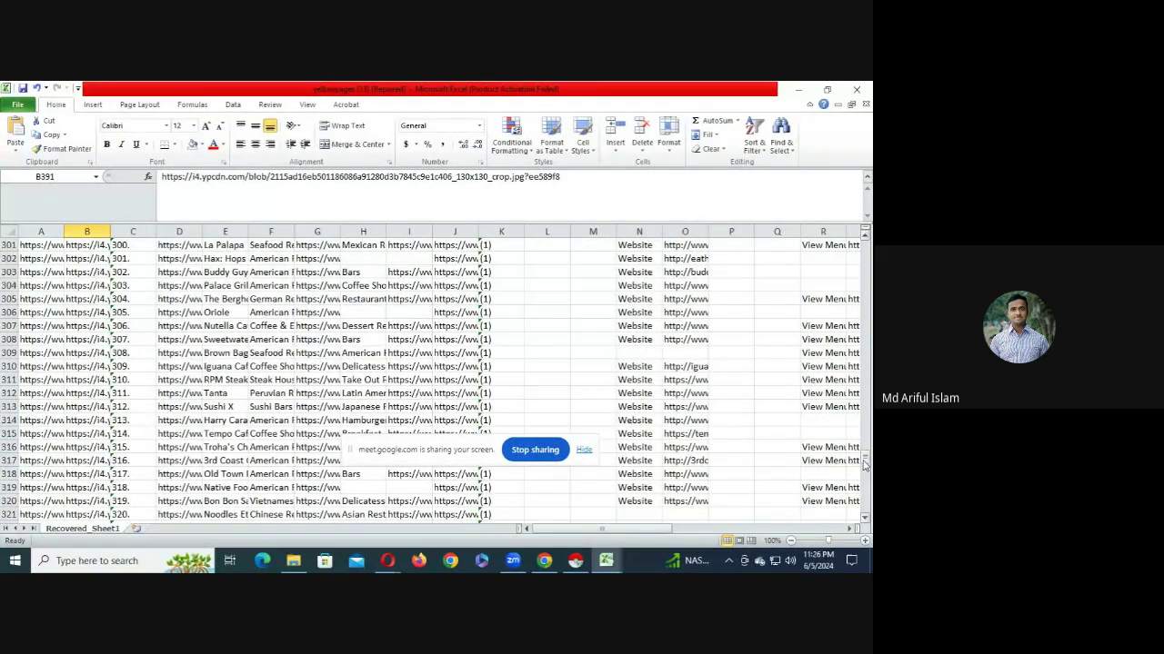
{"action": "left_click_drag", "start_coordinate": [863, 461], "coordinate": [863, 182]}
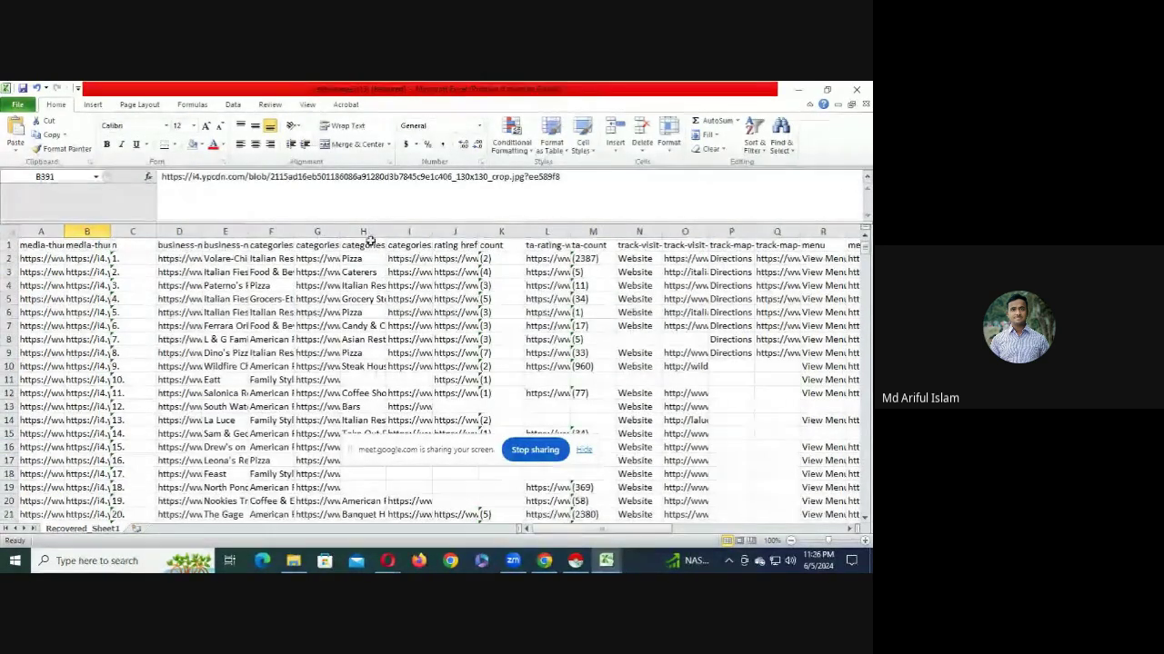
{"action": "left_click", "coordinate": [414, 242]}
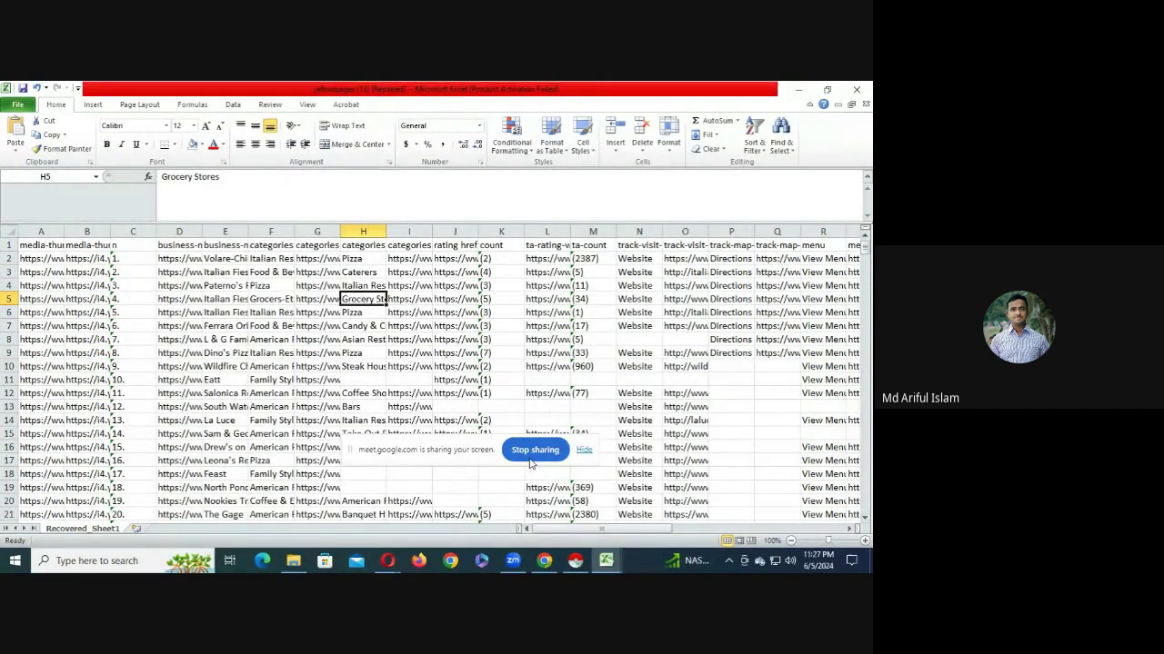
{"action": "left_click", "coordinate": [353, 233]}
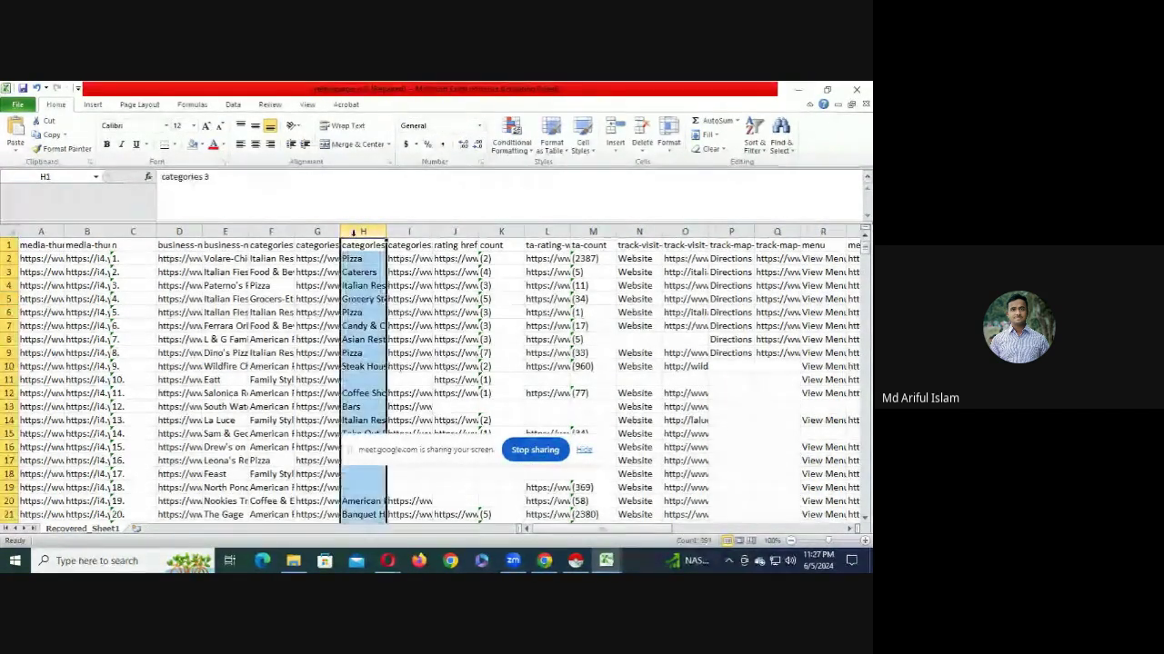
{"action": "key", "text": "Left"}
{"action": "key", "text": "Left"}
{"action": "key", "text": "Left"}
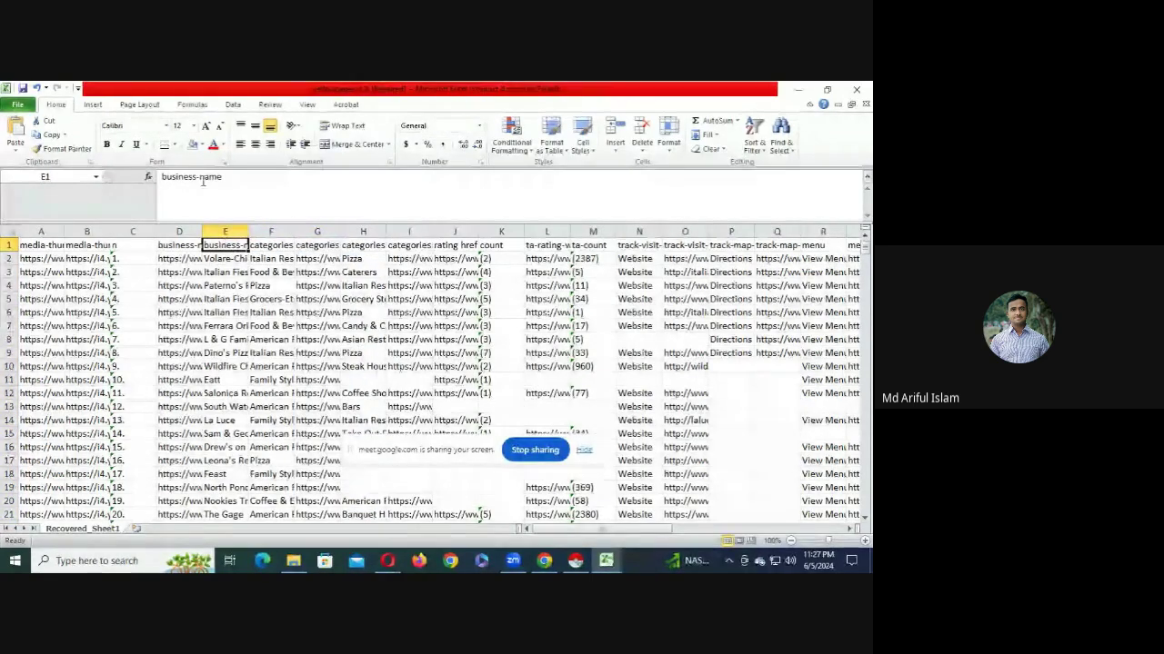
- Fill the business-name and track-visit-website href headers yellow
{"action": "left_click", "coordinate": [198, 144]}
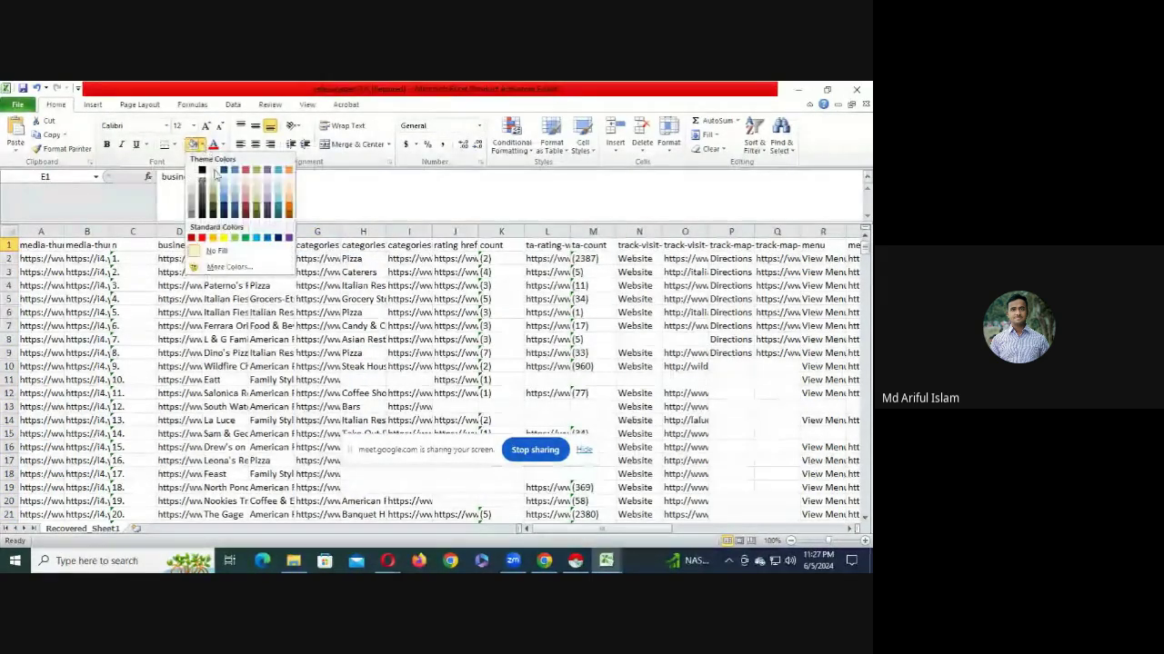
{"action": "left_click", "coordinate": [224, 238]}
{"action": "left_click", "coordinate": [271, 299]}
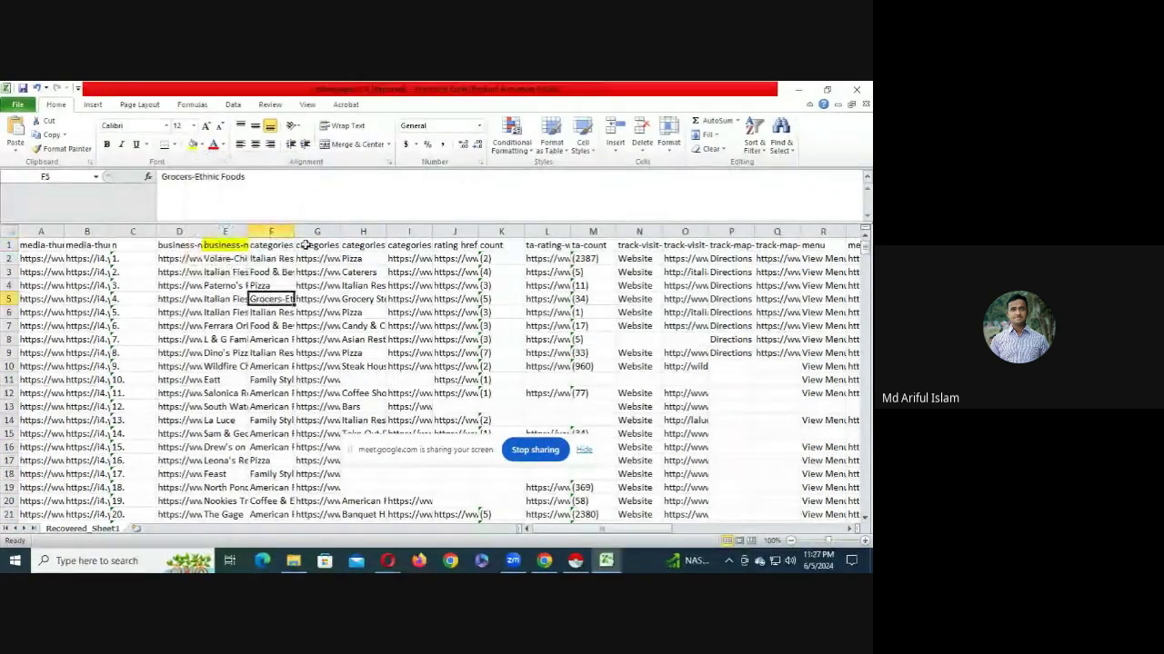
{"action": "left_click", "coordinate": [306, 245]}
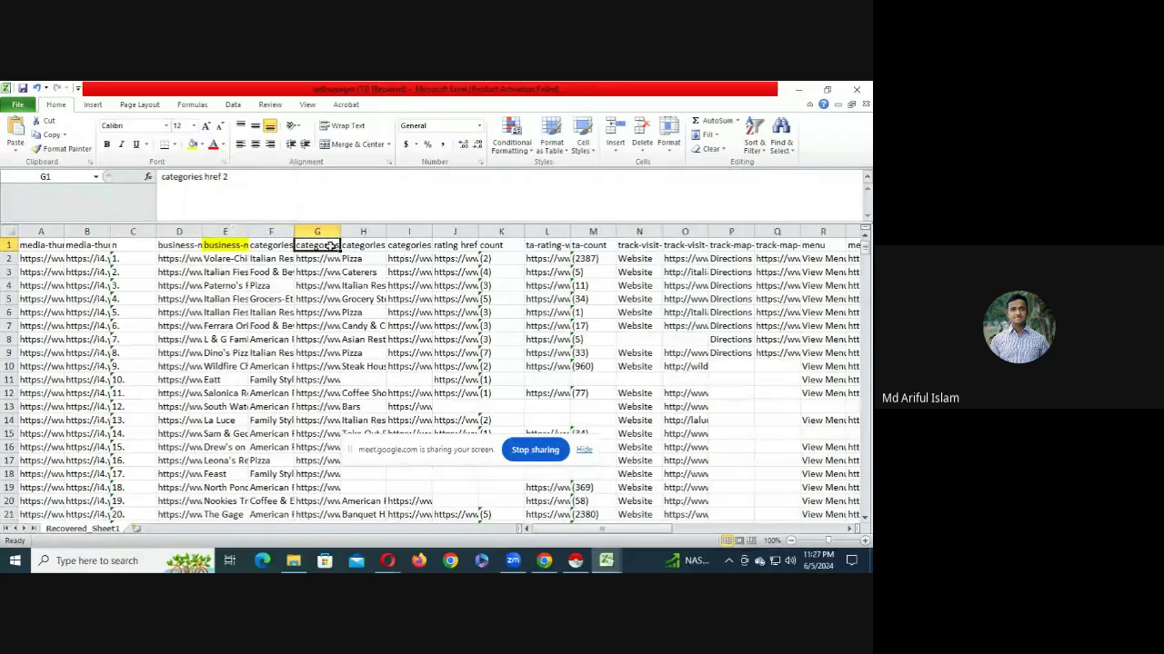
{"action": "left_click", "coordinate": [457, 246]}
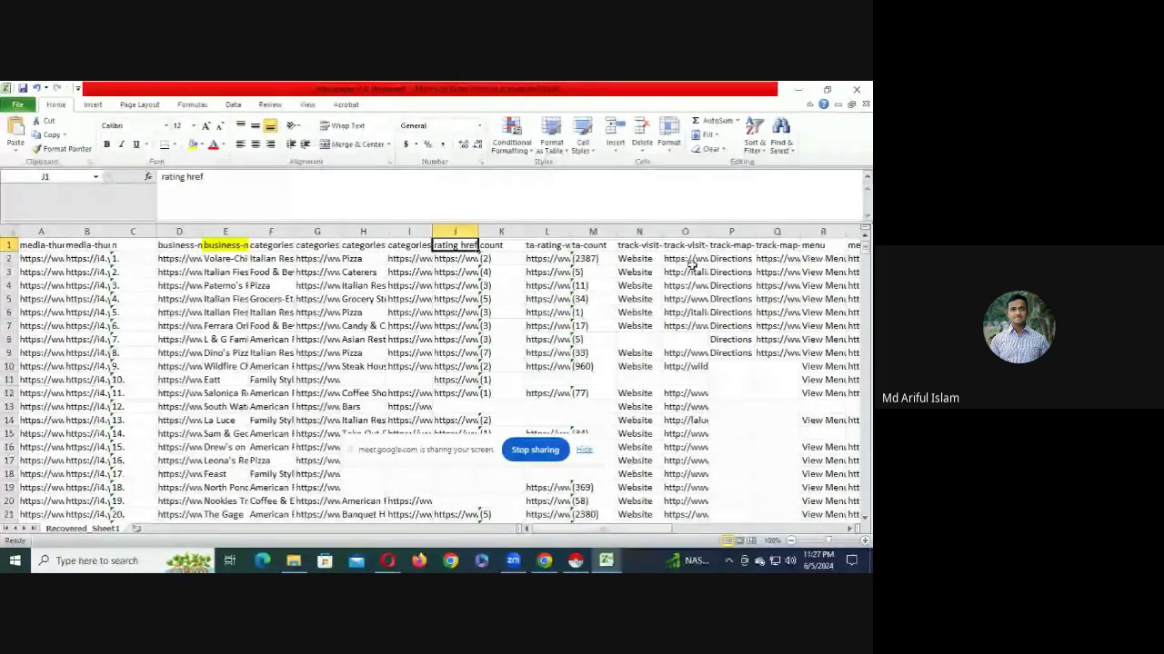
{"action": "left_click", "coordinate": [691, 260]}
{"action": "left_click", "coordinate": [685, 232]}
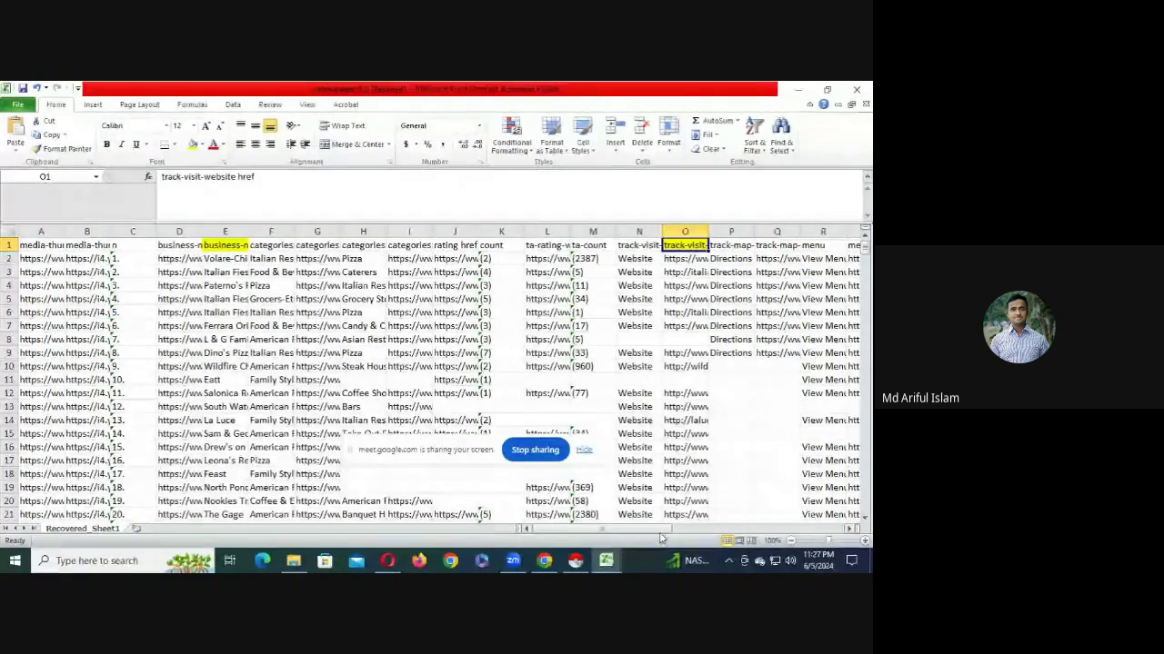
- Select the phones, street-address and locality header cells
{"action": "left_click_drag", "start_coordinate": [658, 529], "coordinate": [739, 524]}
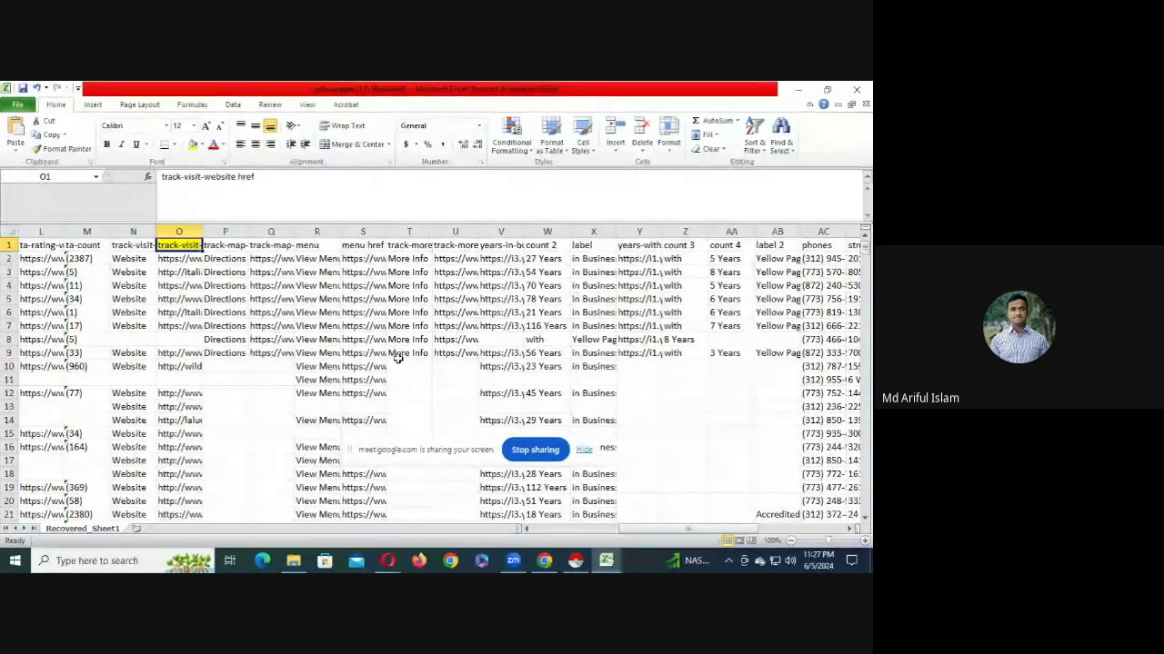
{"action": "left_click", "coordinate": [227, 273]}
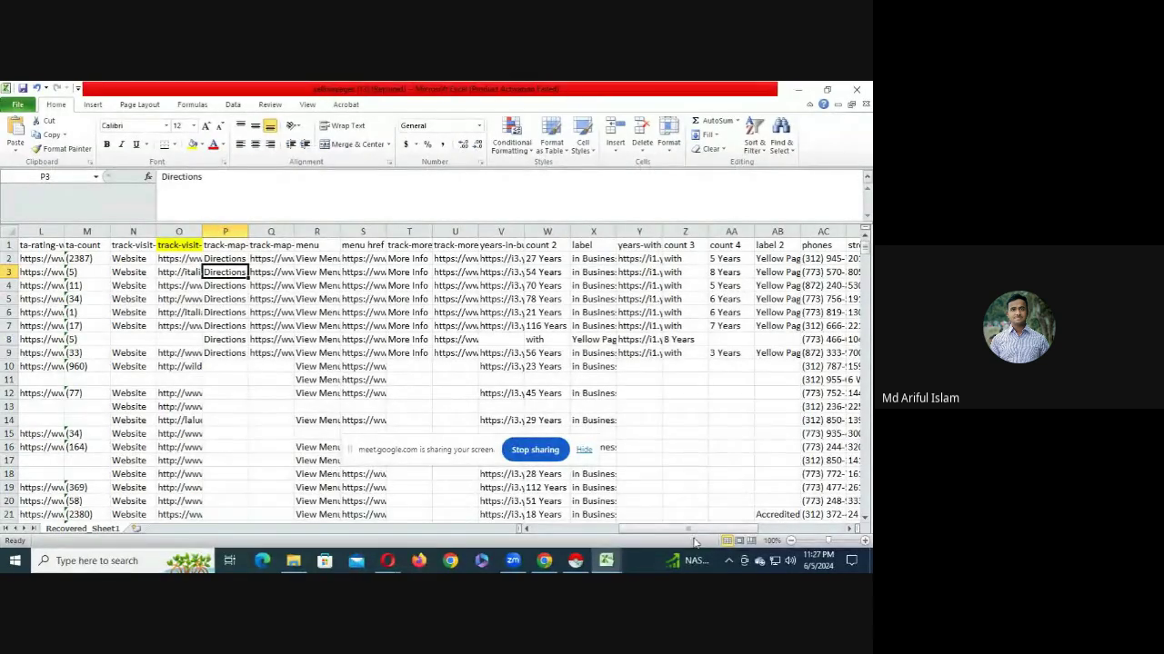
{"action": "scroll", "coordinate": [553, 275], "scroll_direction": "right", "scroll_amount": 3}
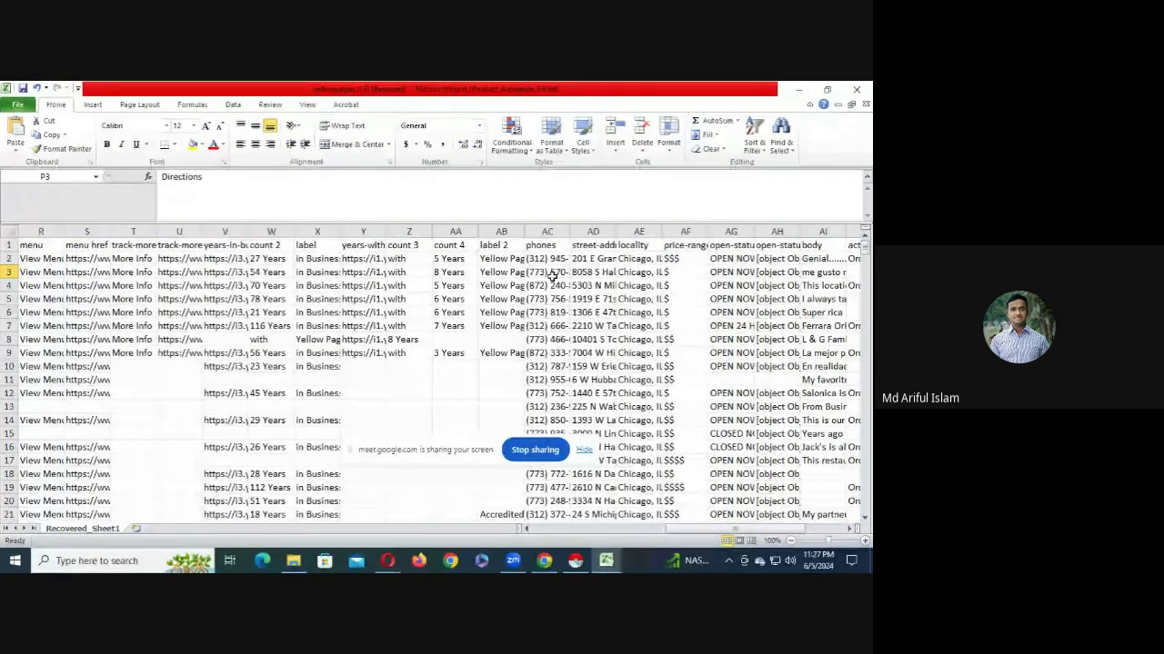
{"action": "left_click_drag", "start_coordinate": [536, 244], "coordinate": [769, 233]}
- Delete the columns after locality and those between the website link and phones
{"action": "right_click", "coordinate": [769, 233]}
{"action": "left_click", "coordinate": [789, 334]}
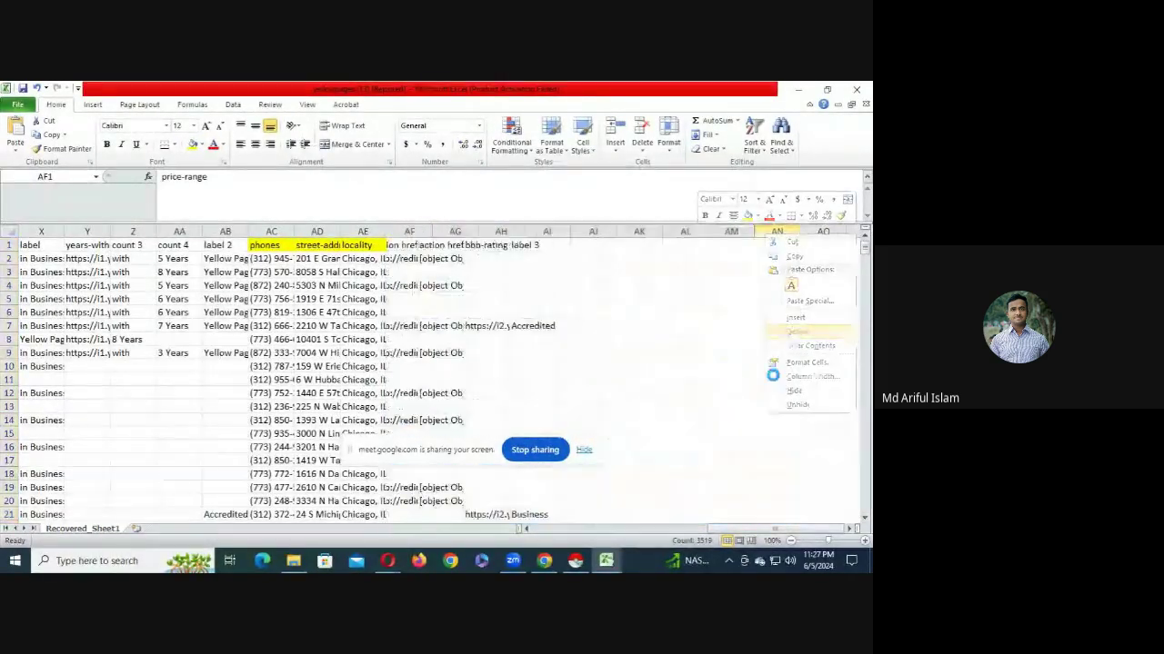
{"action": "left_click_drag", "start_coordinate": [768, 530], "coordinate": [666, 535]}
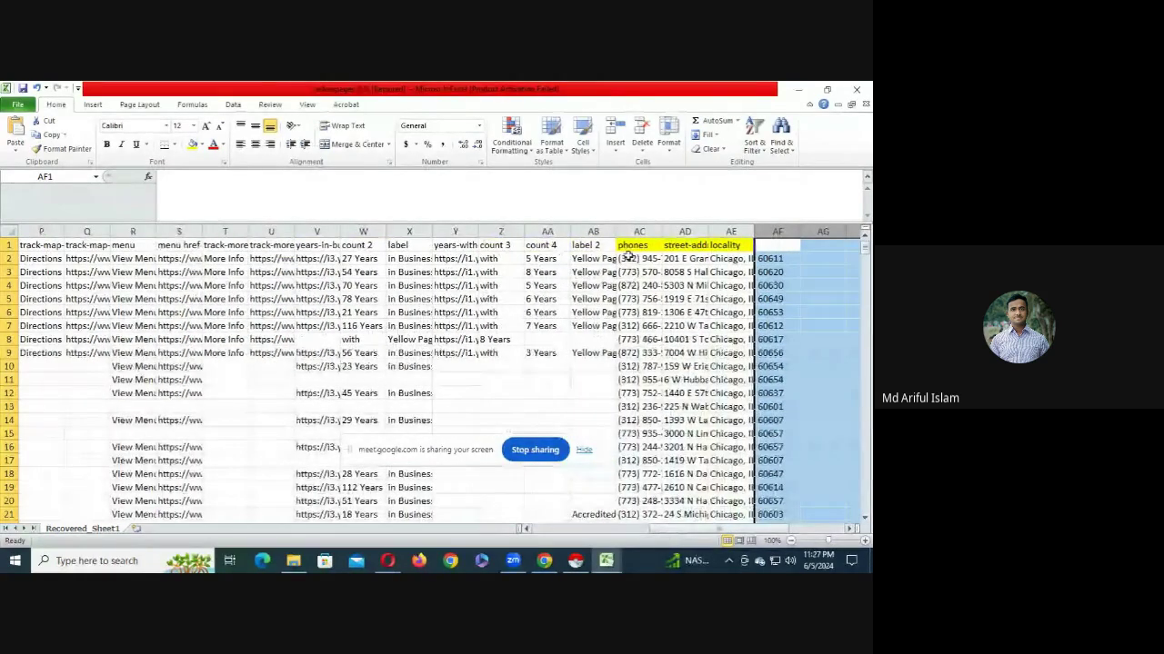
{"action": "left_click_drag", "start_coordinate": [593, 231], "coordinate": [354, 231]}
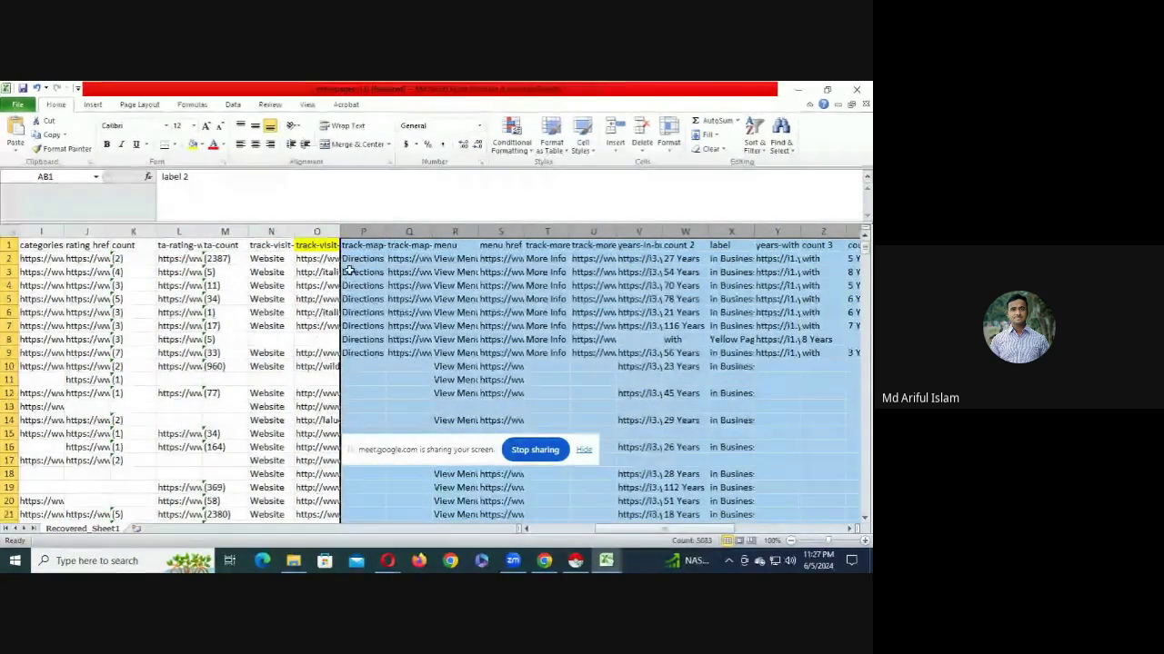
{"action": "right_click", "coordinate": [354, 232]}
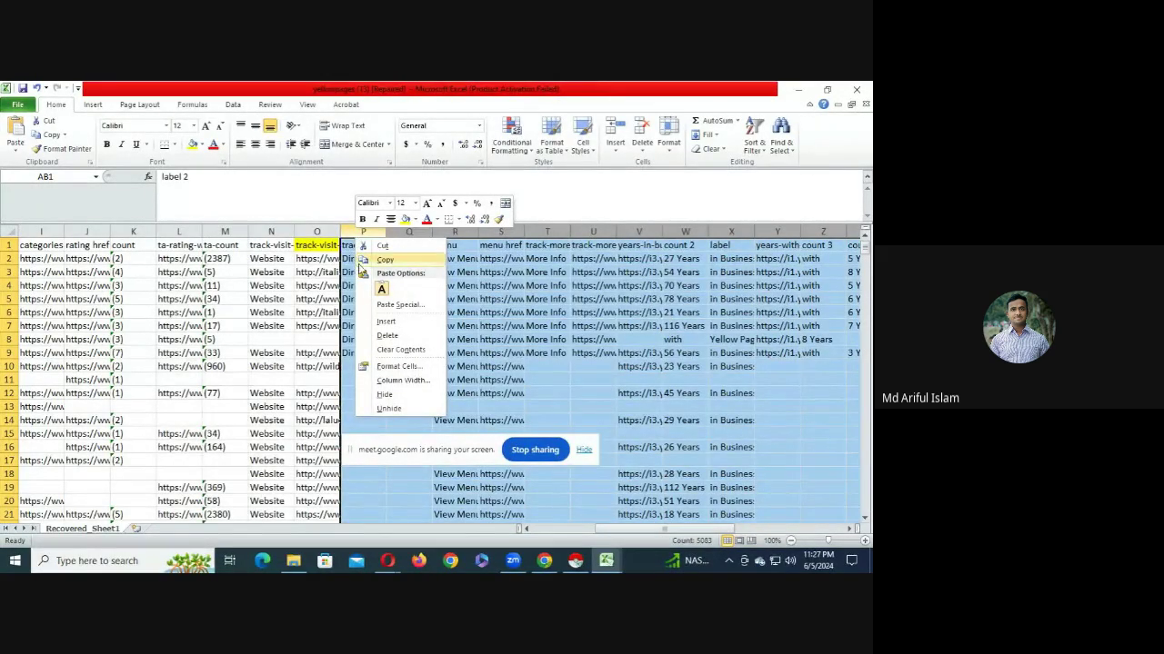
{"action": "left_click", "coordinate": [389, 336]}
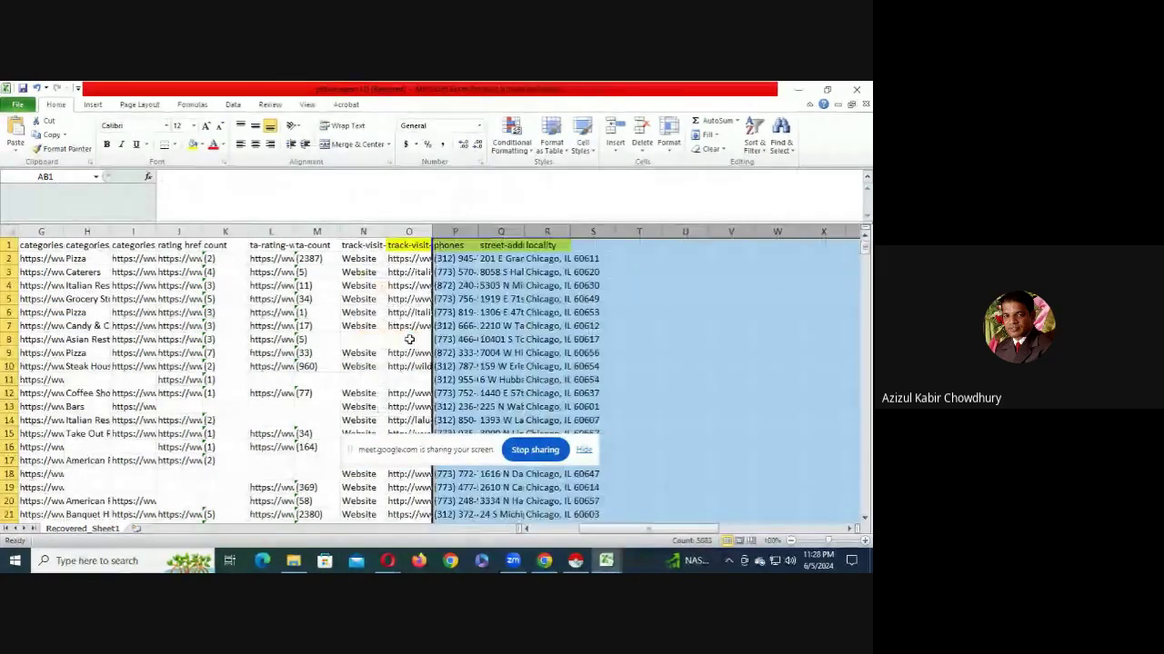
{"action": "left_click", "coordinate": [359, 353]}
- Cancel a deletion of columns F–N and widen the website column so full URLs show
{"action": "left_click_drag", "start_coordinate": [356, 231], "coordinate": [177, 262]}
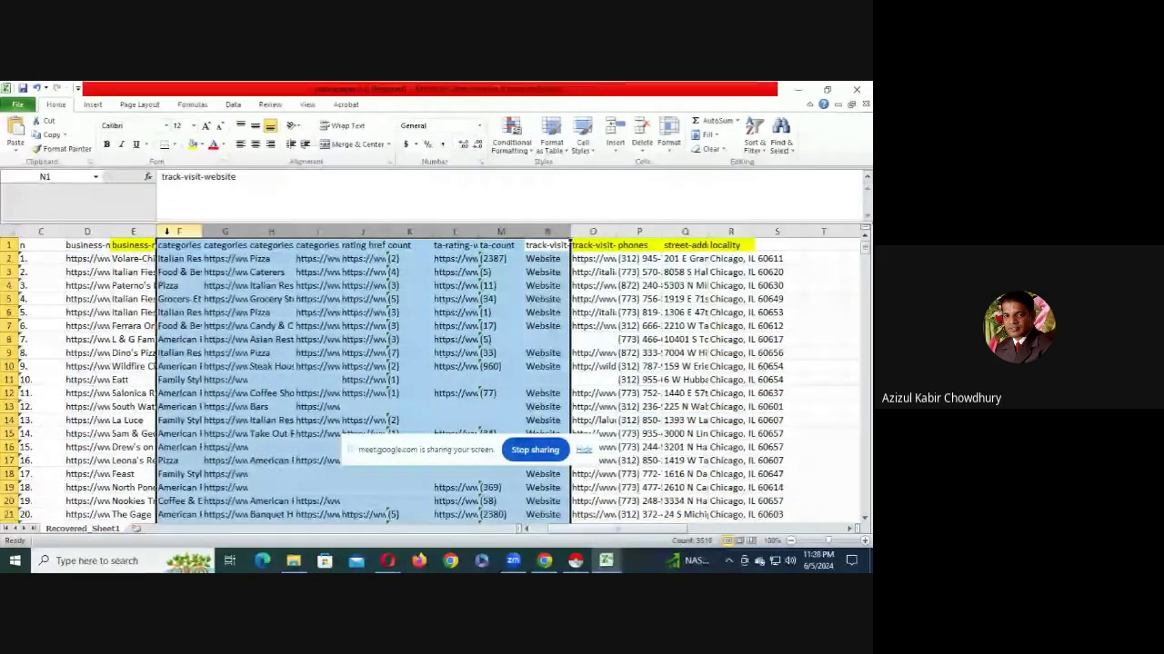
{"action": "right_click", "coordinate": [180, 234]}
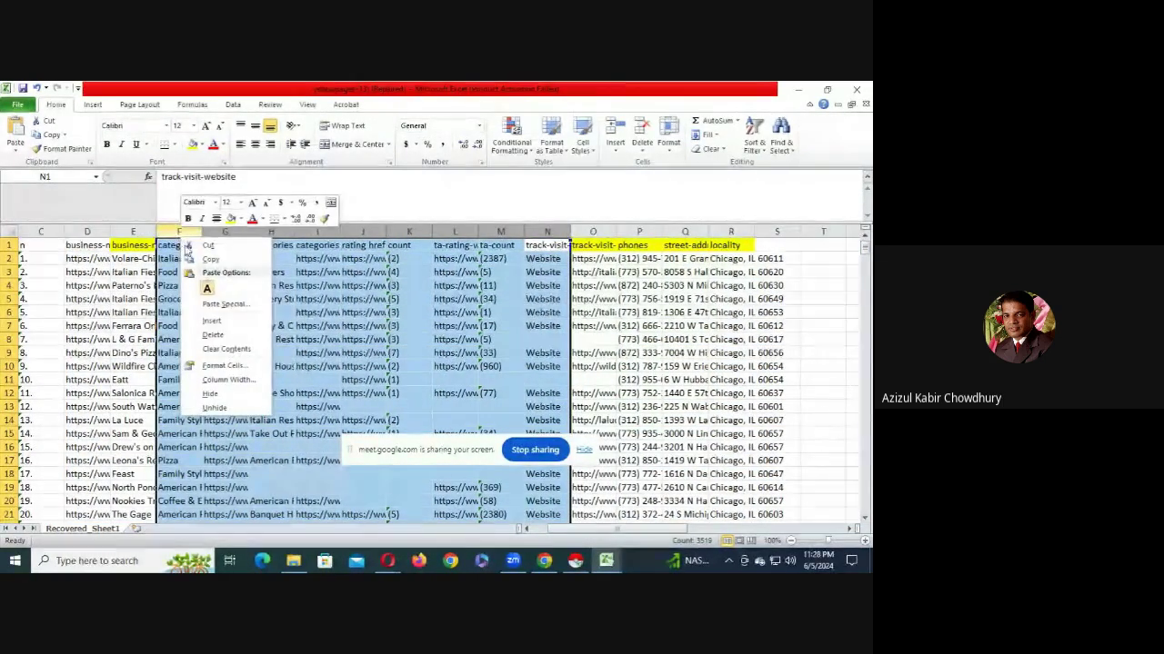
{"action": "key", "text": "Escape"}
{"action": "left_click", "coordinate": [496, 311]}
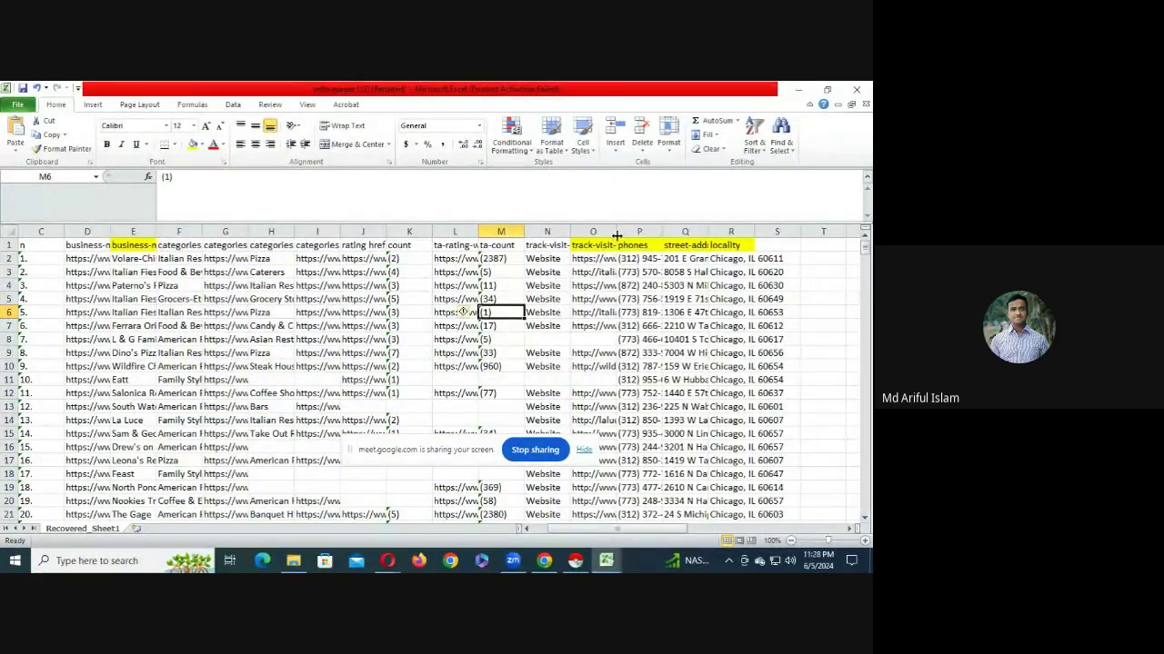
{"action": "left_click_drag", "start_coordinate": [616, 235], "coordinate": [684, 236]}
{"action": "left_click_drag", "start_coordinate": [545, 258], "coordinate": [550, 361]}
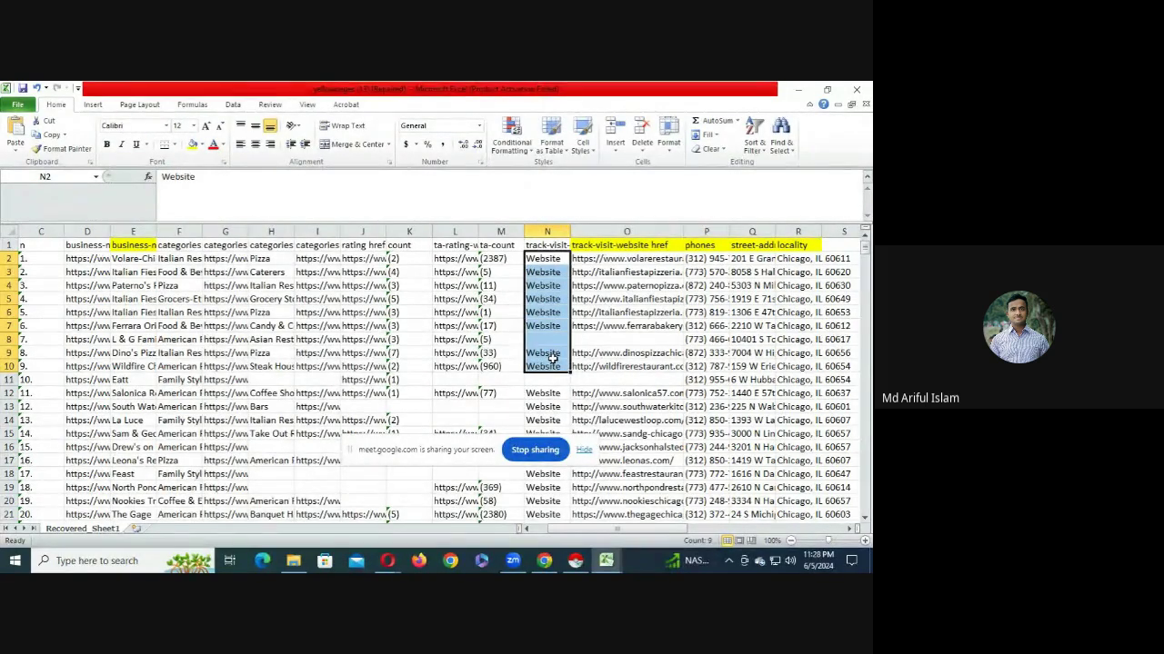
- Compare website URLs with business names, then delete columns F through N
{"action": "left_click", "coordinate": [605, 310]}
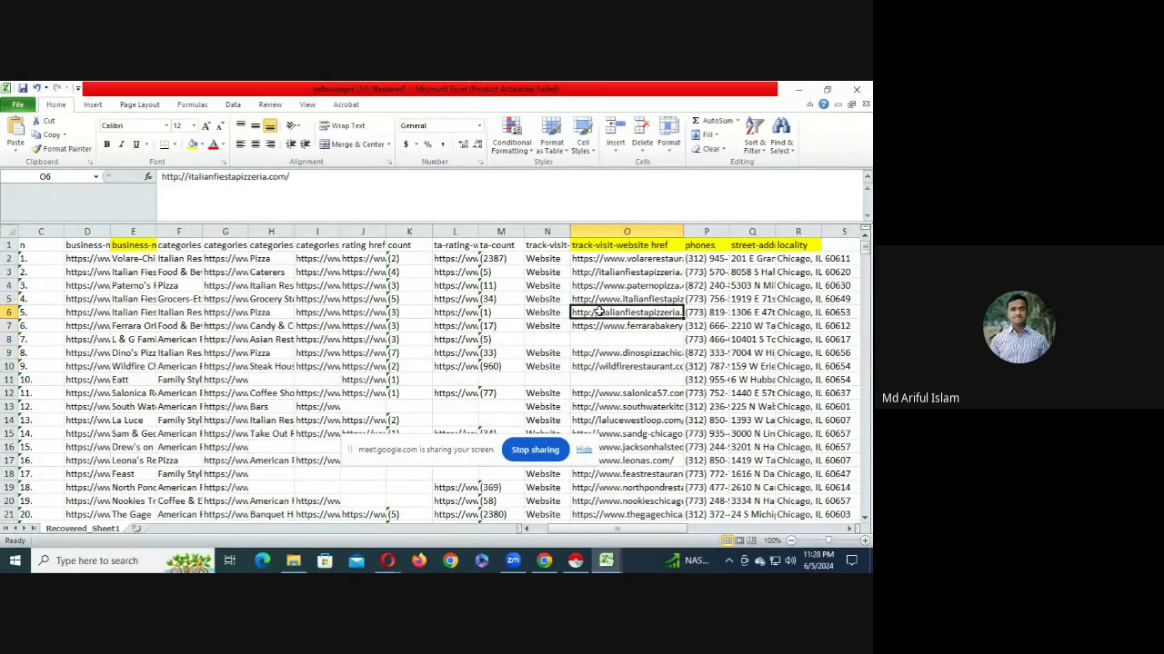
{"action": "left_click", "coordinate": [136, 312]}
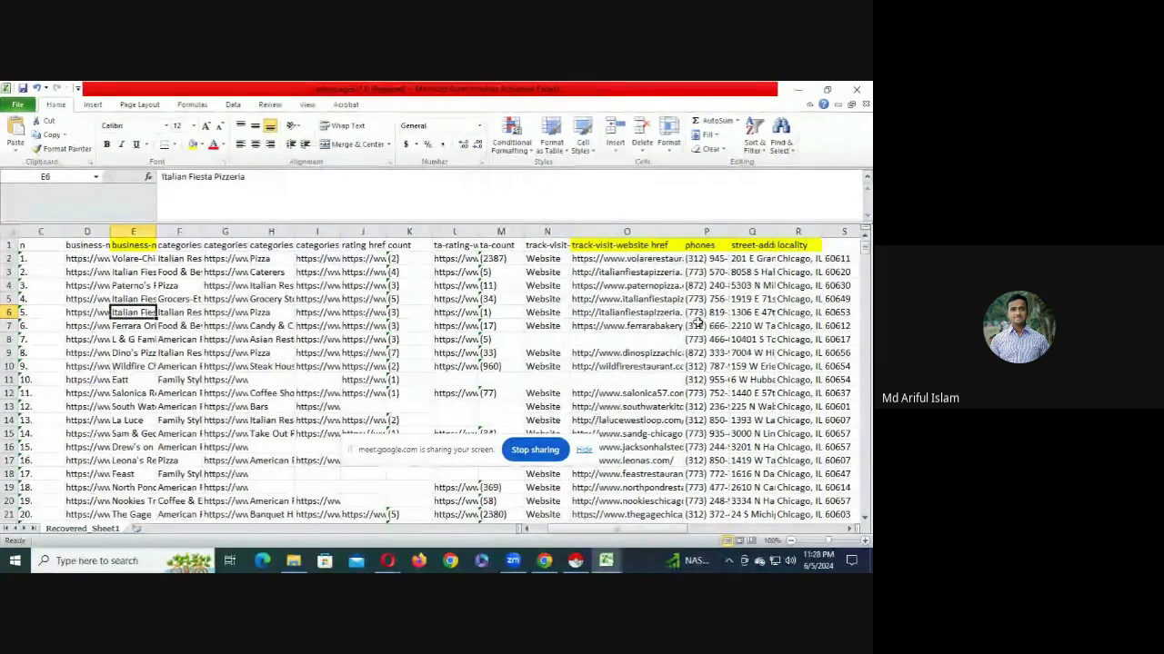
{"action": "left_click", "coordinate": [628, 299]}
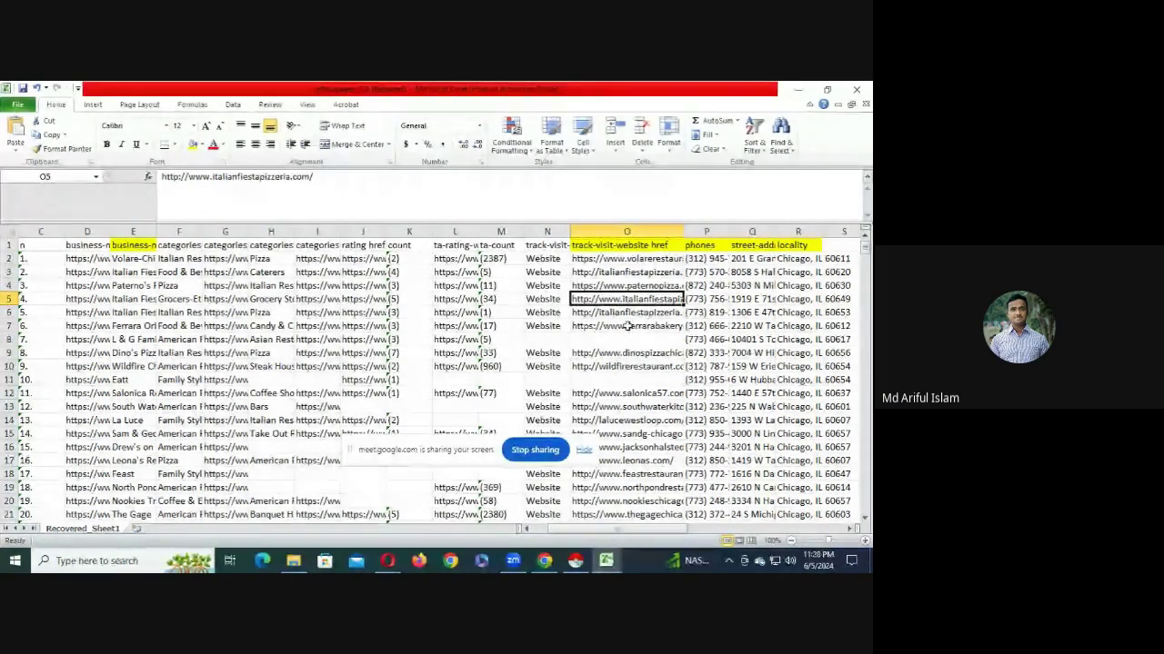
{"action": "left_click_drag", "start_coordinate": [546, 232], "coordinate": [179, 232]}
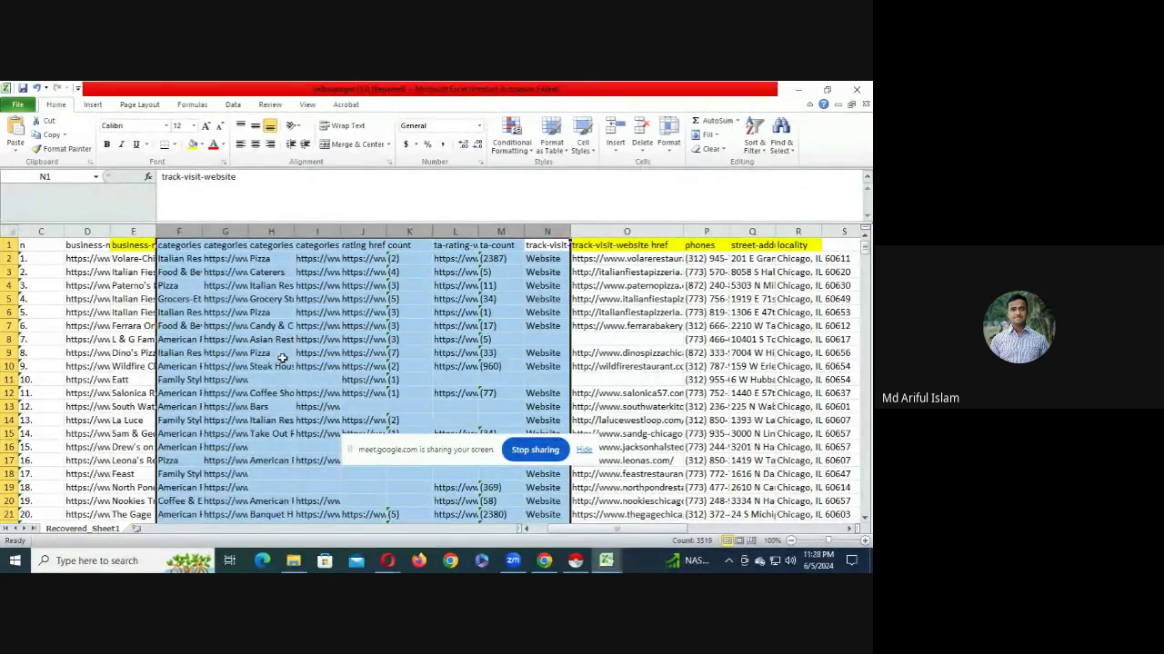
{"action": "right_click", "coordinate": [183, 232]}
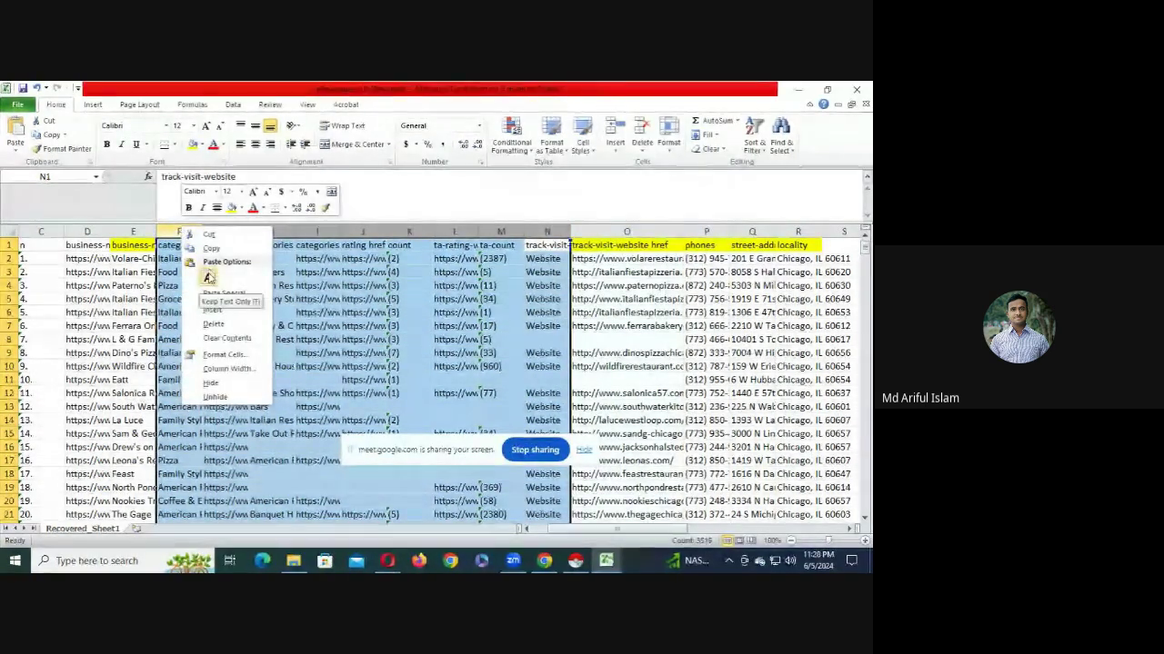
{"action": "left_click", "coordinate": [214, 325]}
- Delete the four leading columns A–D so business names sit in column A
{"action": "left_click", "coordinate": [73, 259]}
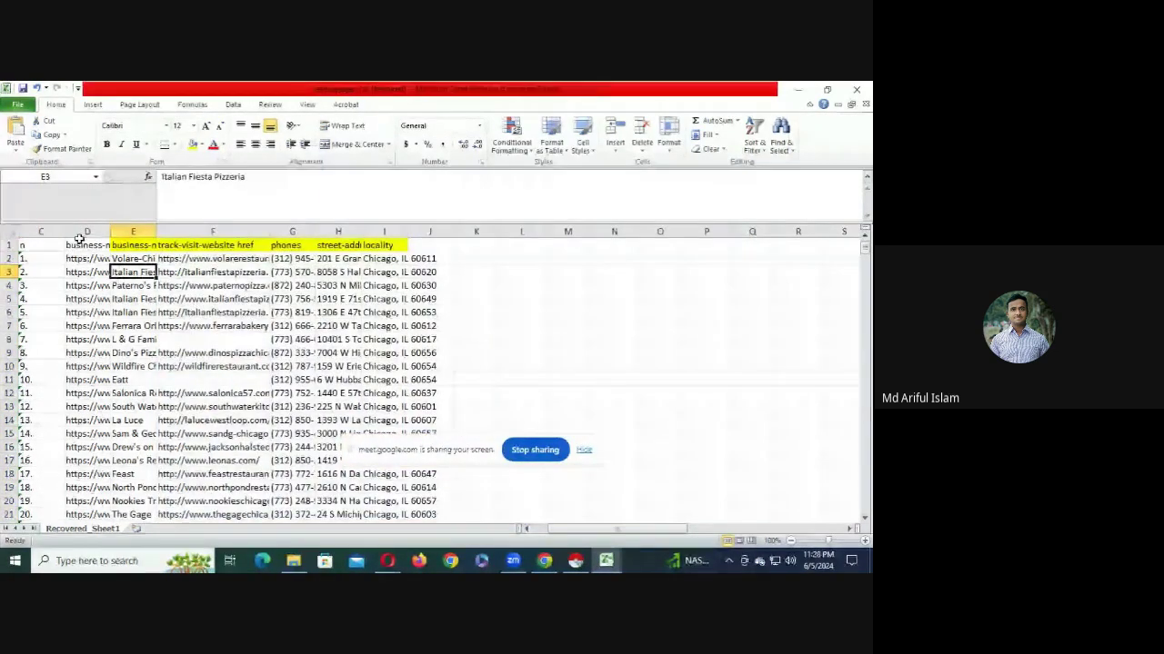
{"action": "left_click_drag", "start_coordinate": [87, 232], "coordinate": [43, 256]}
{"action": "mouse_move", "coordinate": [58, 258]}
{"action": "left_mouse_down"}
{"action": "mouse_move", "coordinate": [173, 262]}
{"action": "mouse_move", "coordinate": [55, 262]}
{"action": "left_mouse_up"}
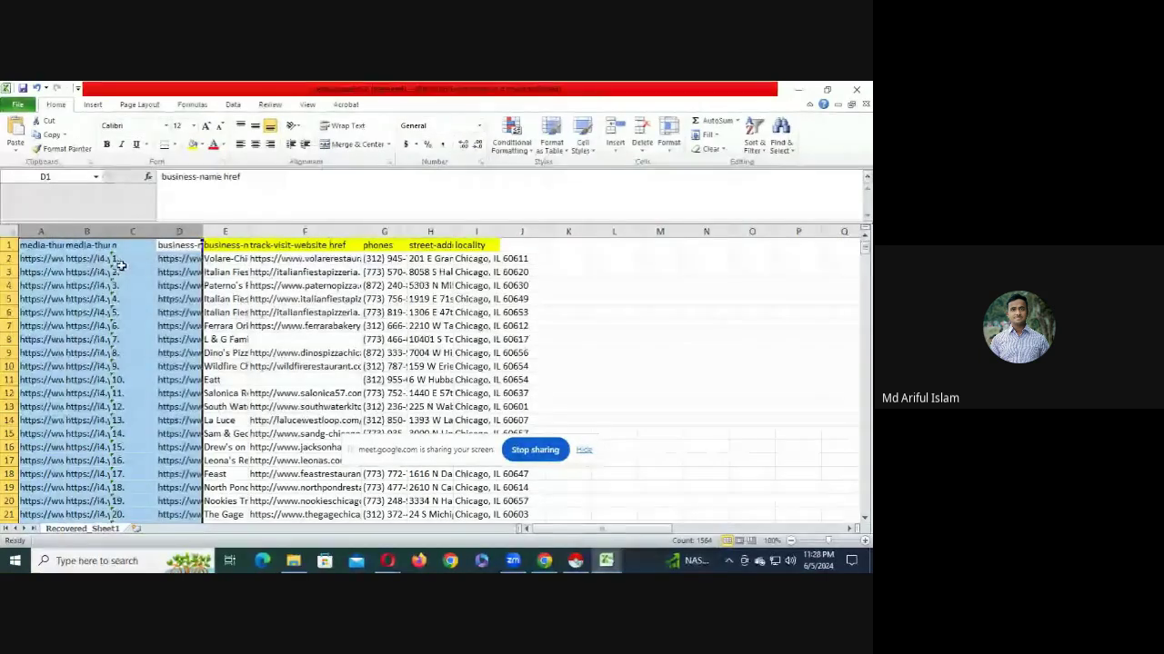
{"action": "right_click", "coordinate": [38, 231]}
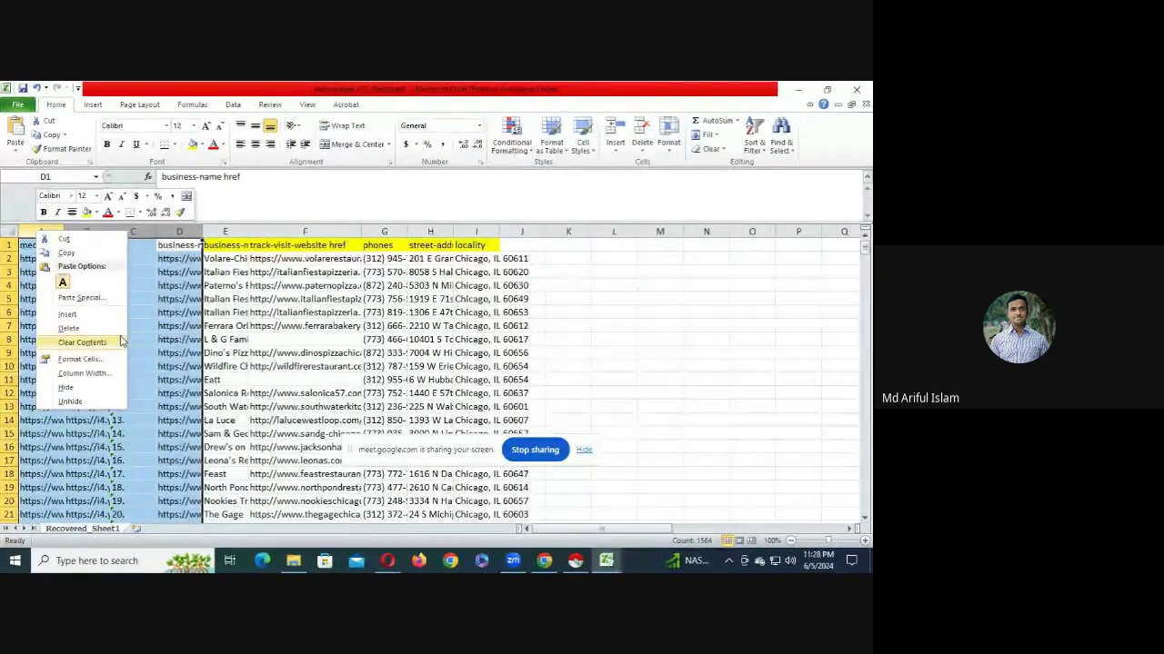
{"action": "left_click", "coordinate": [93, 327]}
{"action": "left_click", "coordinate": [200, 326]}
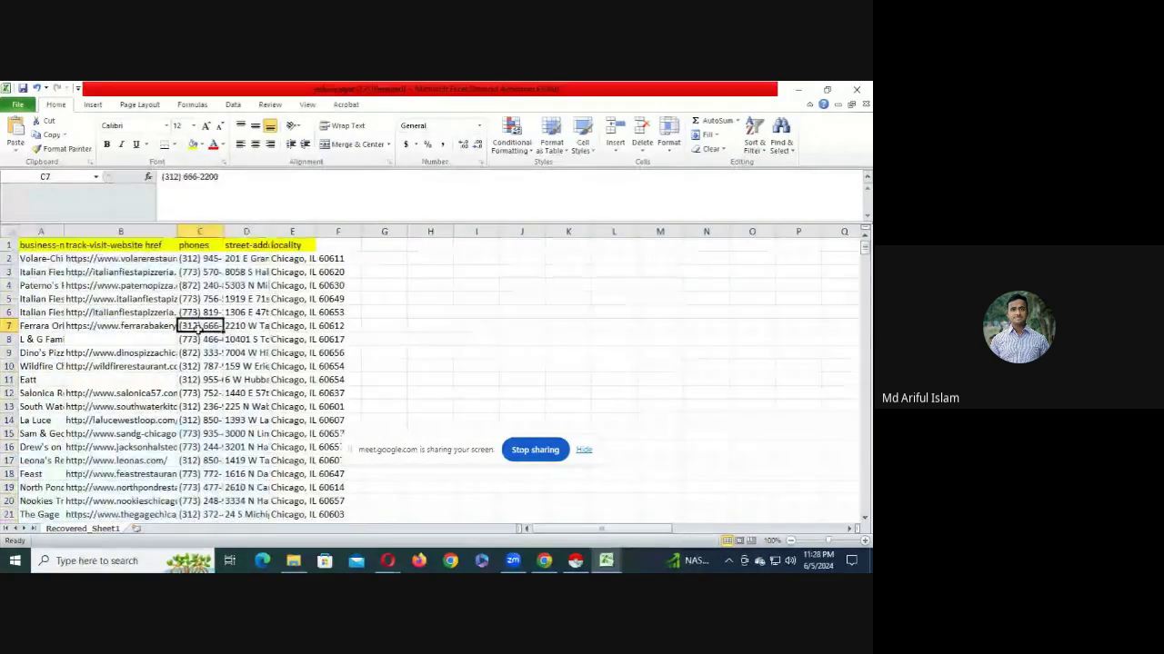
{"action": "left_click", "coordinate": [200, 298]}
{"action": "scroll", "coordinate": [157, 445], "scroll_direction": "down", "scroll_amount": 6}
{"action": "scroll", "coordinate": [157, 445], "scroll_direction": "up", "scroll_amount": 6}
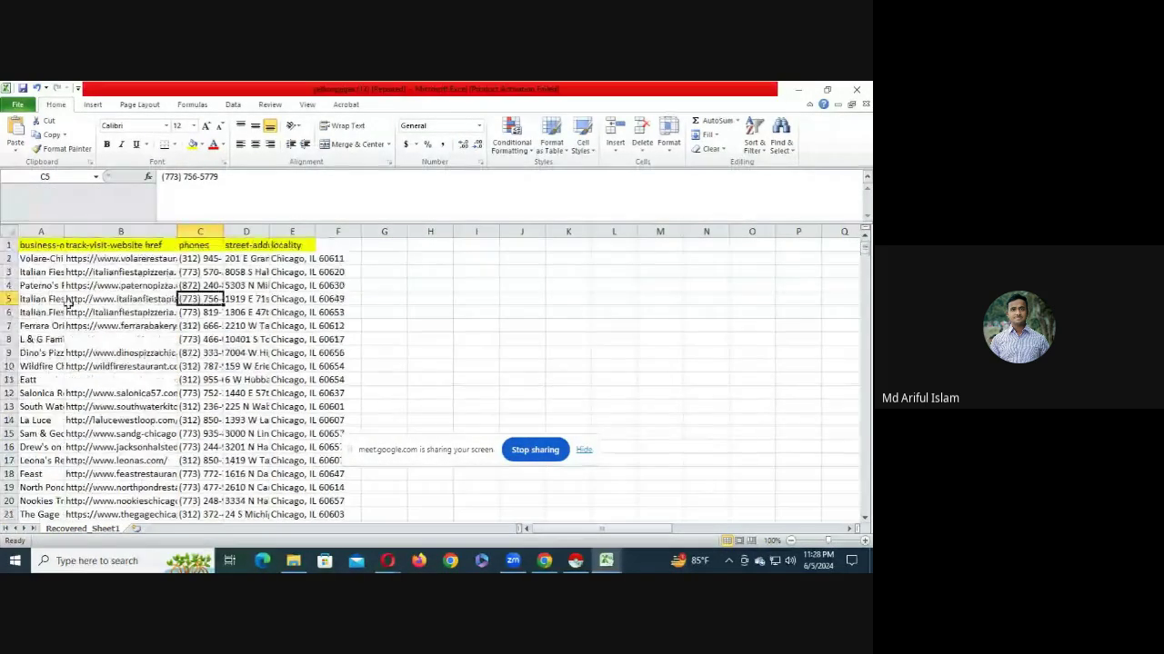
{"action": "left_click", "coordinate": [53, 245]}
- Rename A1:E1 to Business Name, Website, Phone Number, Street Address, City, State & zipcode
{"action": "type", "text": "B"}
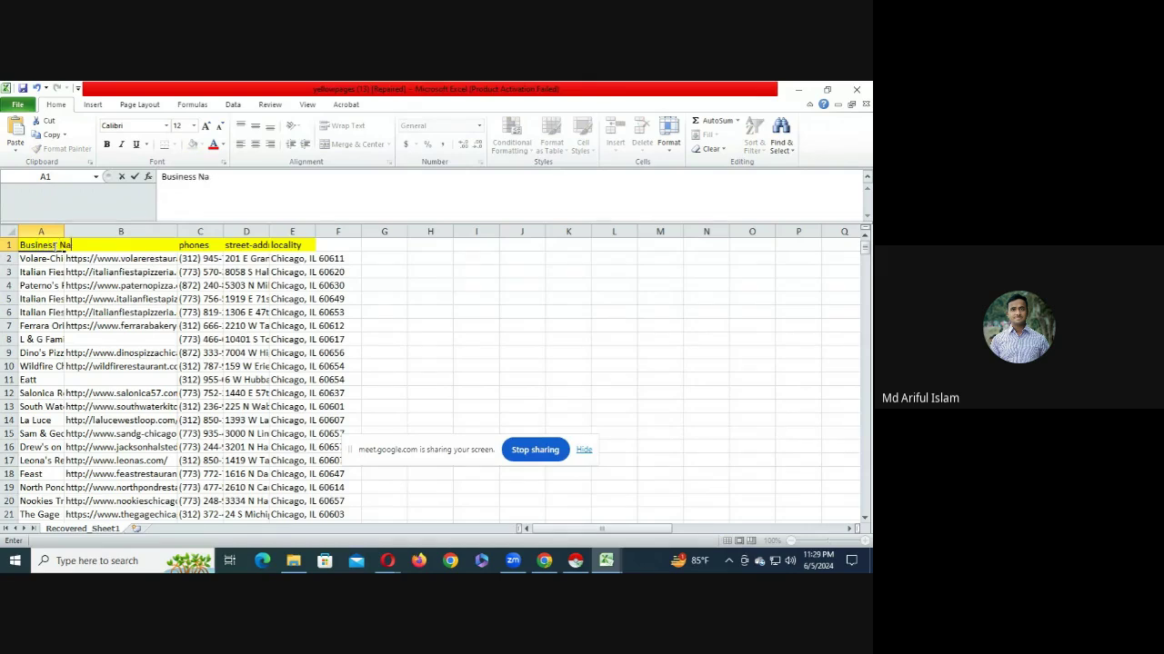
{"action": "type", "text": "usiness Name"}
{"action": "key", "text": "Tab"}
{"action": "type", "text": "Webs"}
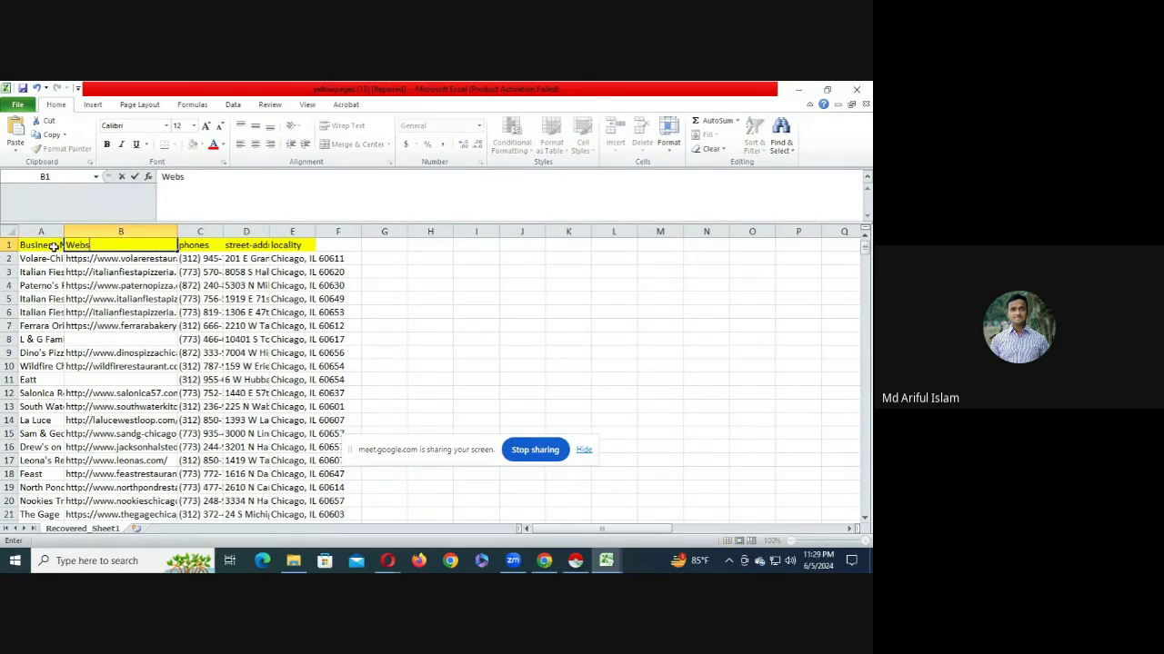
{"action": "type", "text": "ite"}
{"action": "key", "text": "Tab"}
{"action": "type", "text": "[hp"}
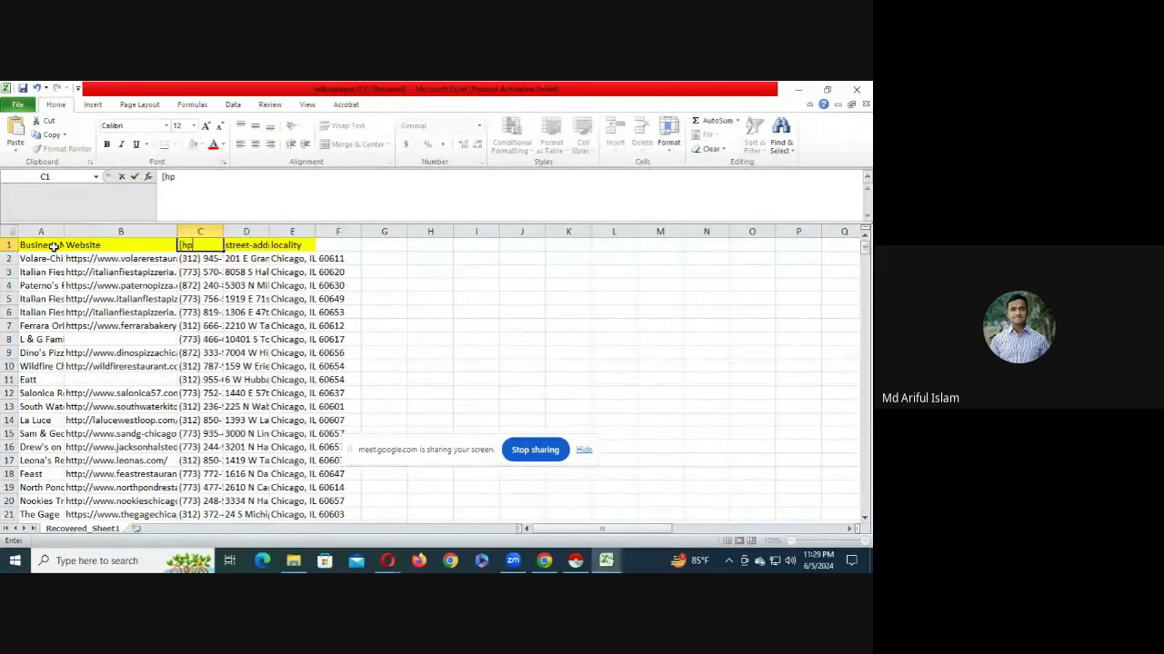
{"action": "key", "text": "BackSpace"}
{"action": "key", "text": "BackSpace"}
{"action": "type", "text": "Phone Num"}
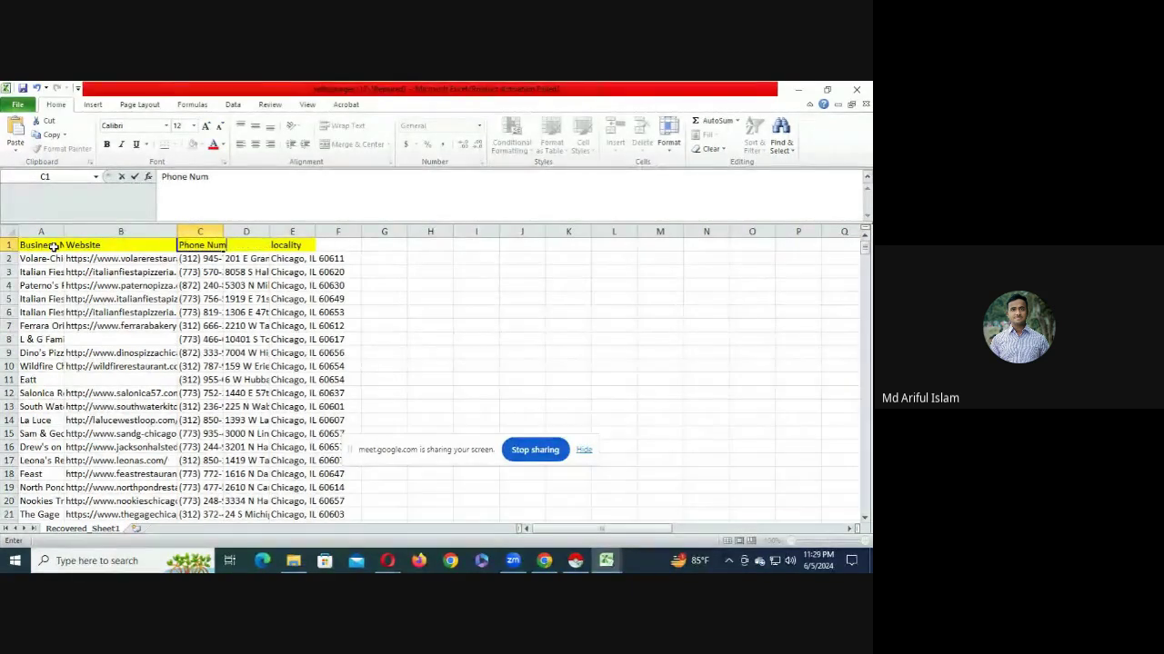
{"action": "type", "text": "ber"}
{"action": "key", "text": "Tab"}
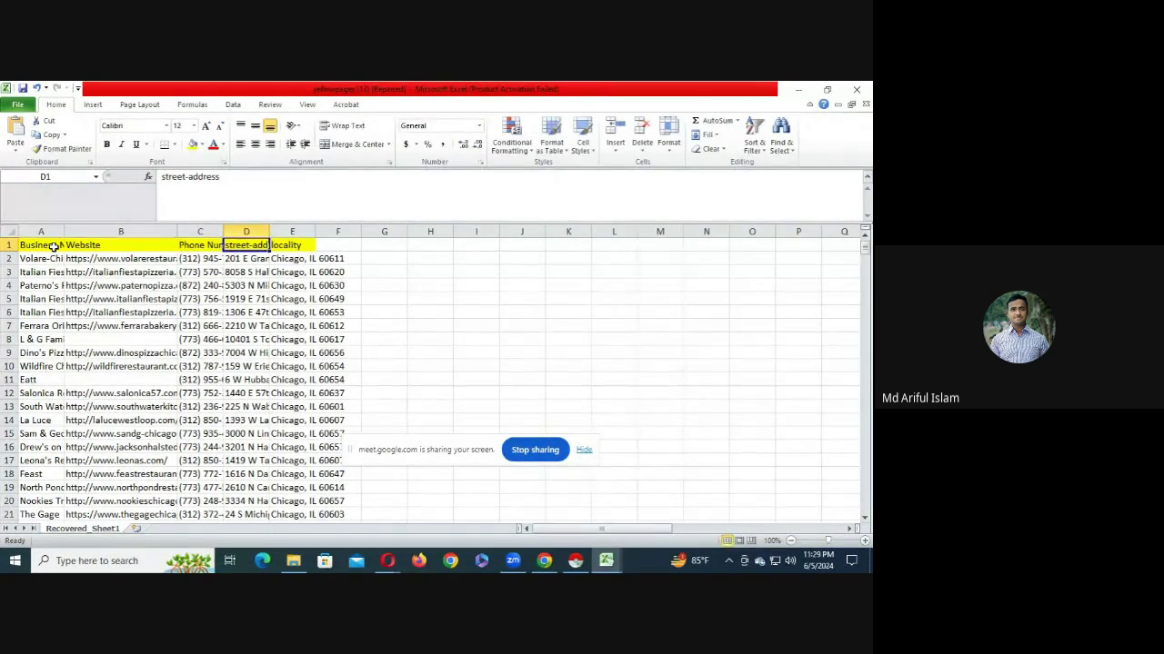
{"action": "type", "text": "Street"}
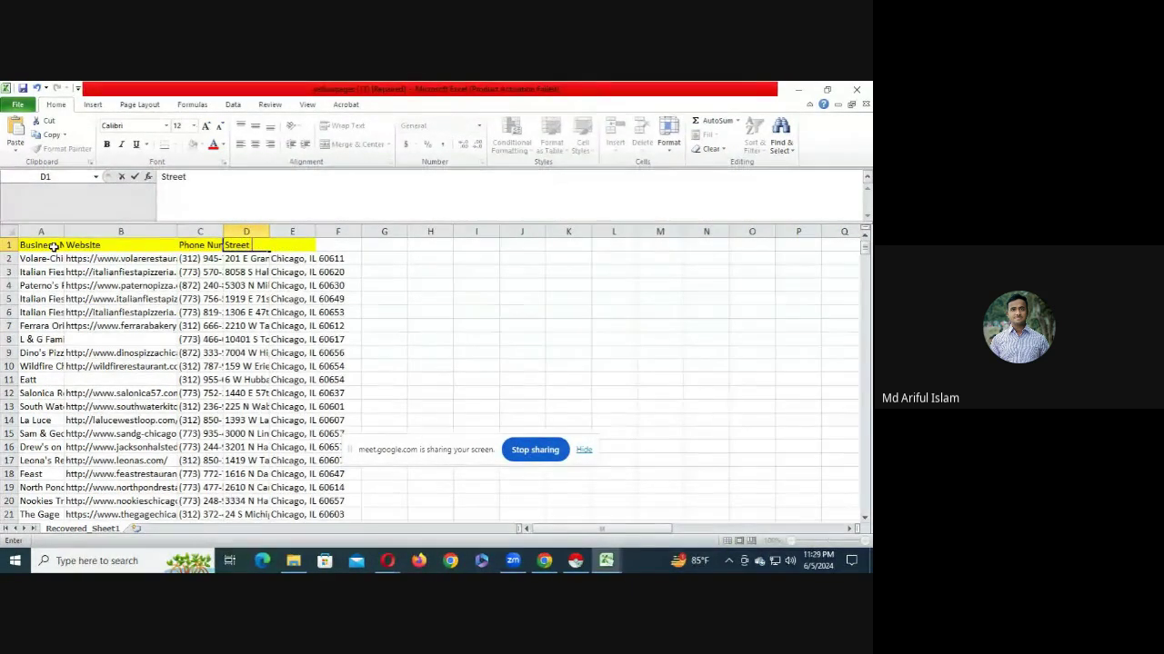
{"action": "type", "text": " Address"}
{"action": "key", "text": "Tab"}
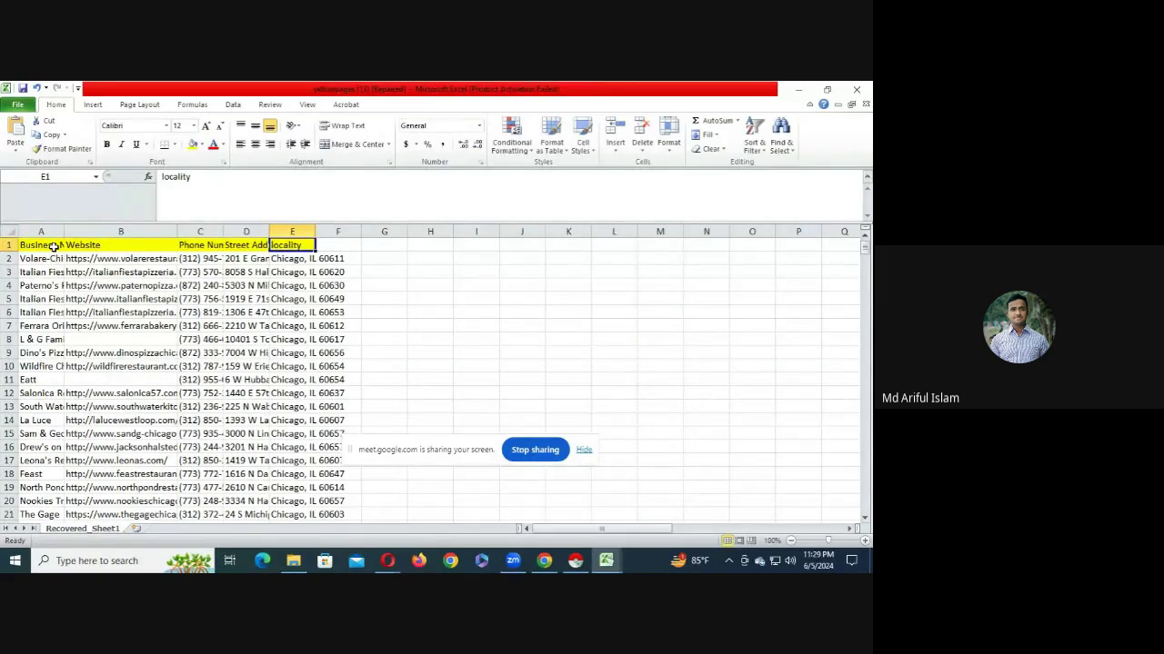
{"action": "type", "text": "CV"}
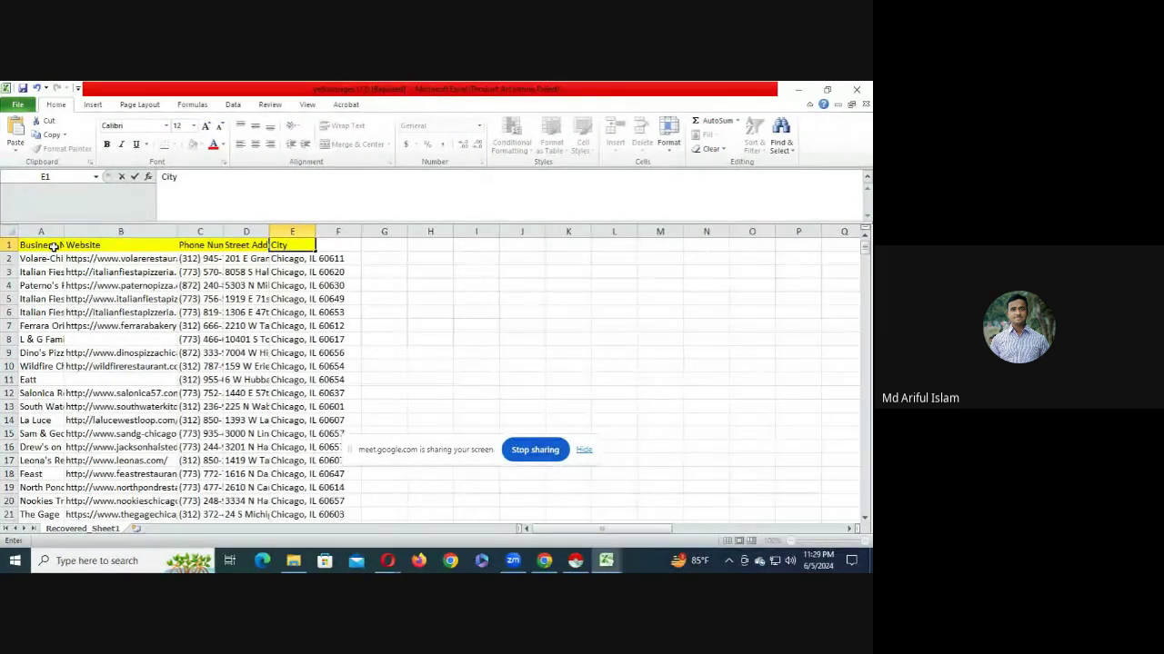
{"action": "type", "text": ", State"}
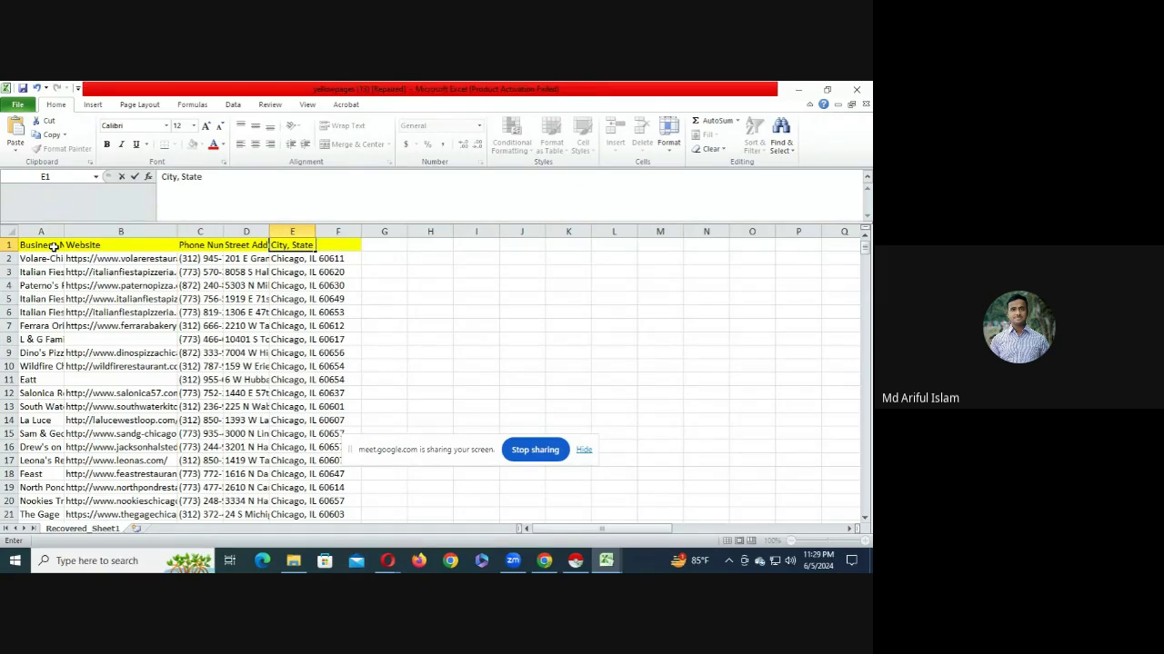
{"action": "type", "text": " &"}
{"action": "type", "text": " d"}
{"action": "type", "text": "zipcode"}
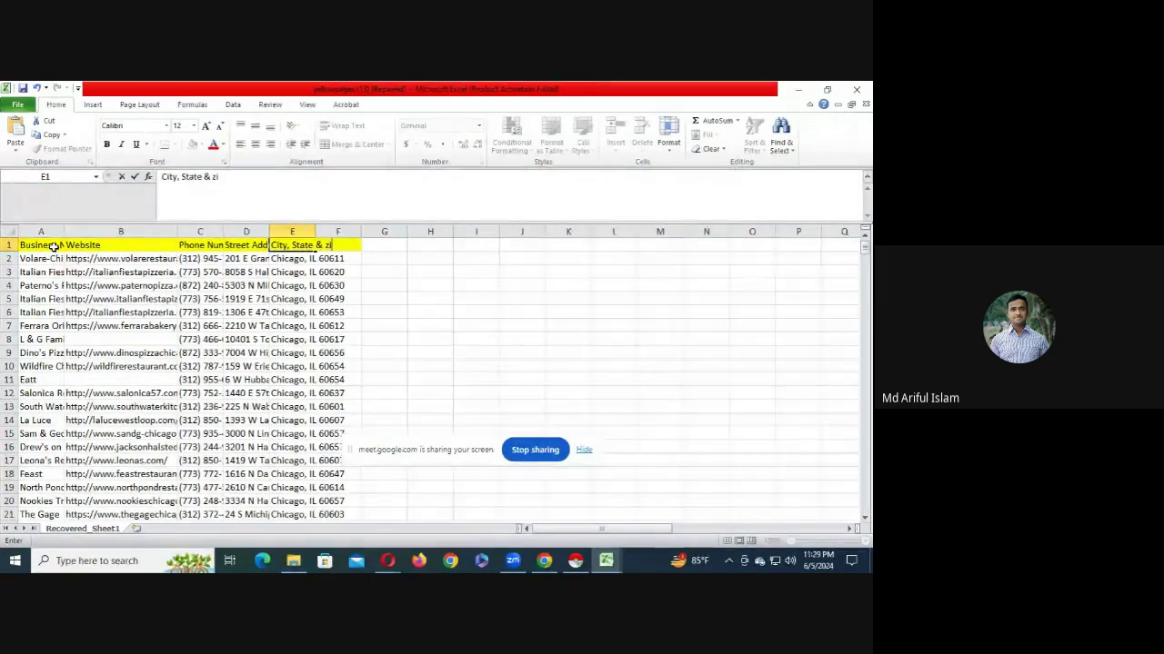
{"action": "key", "text": "Return"}
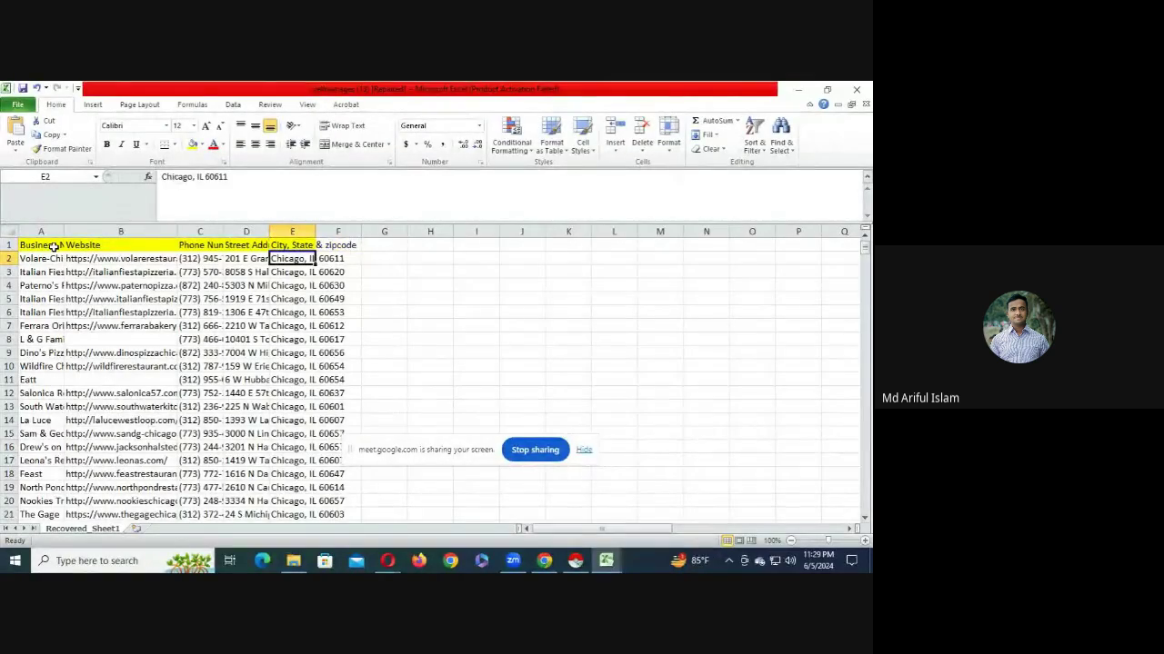
- Review the phone and website data down to row 139, then select header row 1
{"action": "left_click_drag", "start_coordinate": [208, 286], "coordinate": [213, 450]}
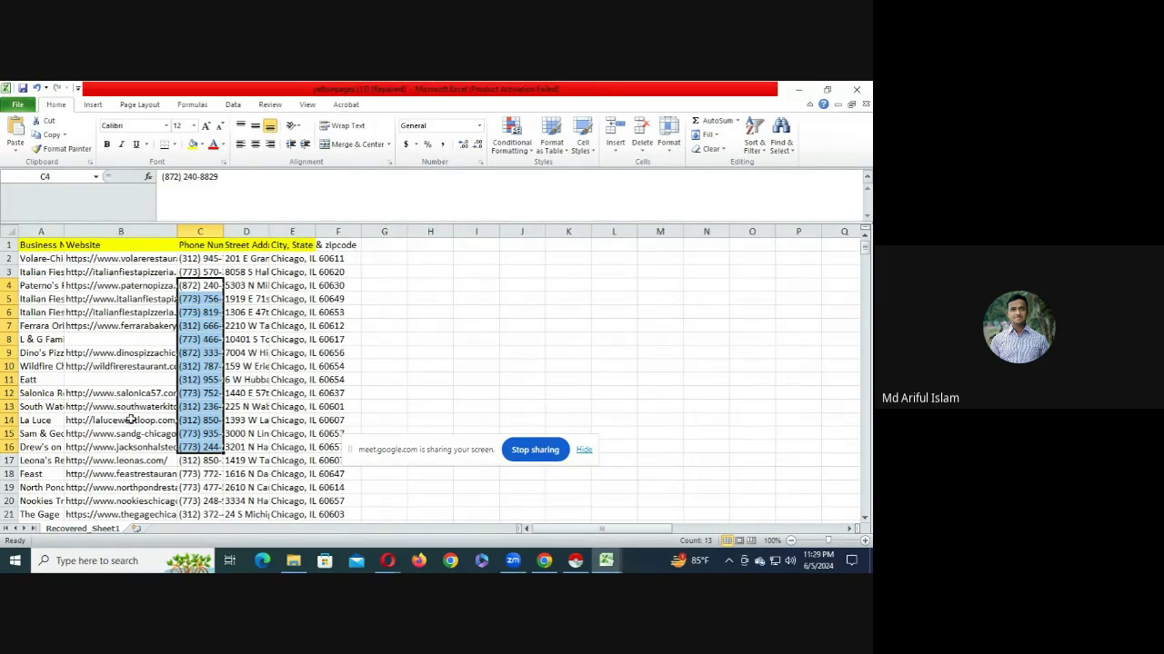
{"action": "scroll", "coordinate": [132, 419], "scroll_direction": "down", "scroll_amount": 6}
{"action": "scroll", "coordinate": [135, 423], "scroll_direction": "down", "scroll_amount": 20}
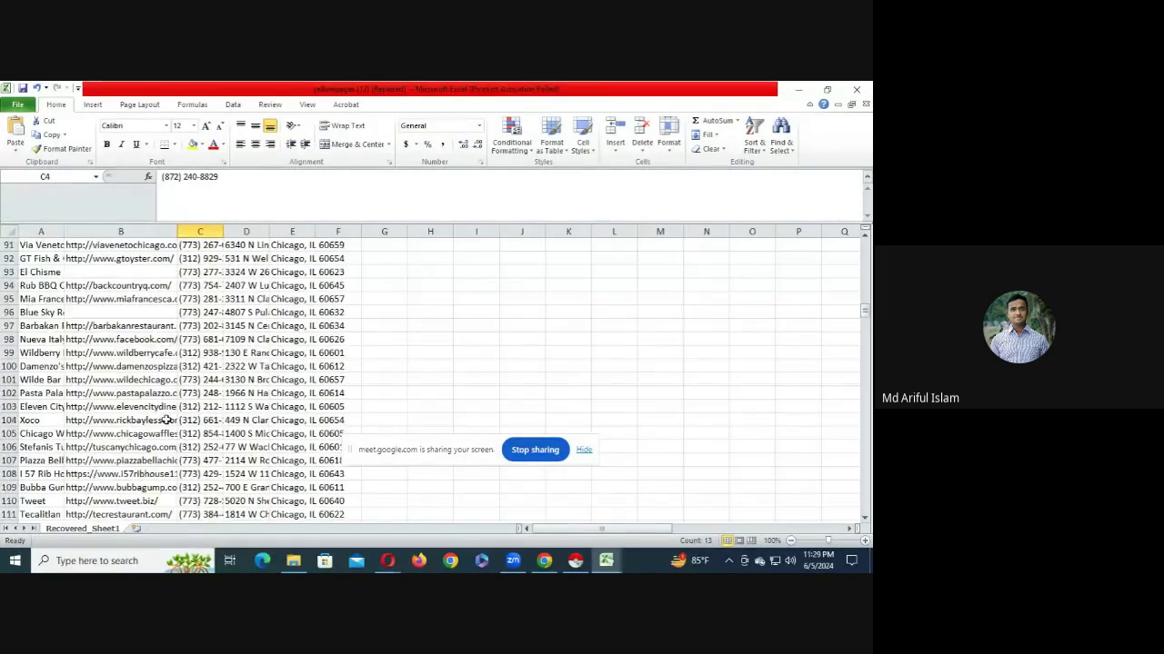
{"action": "scroll", "coordinate": [187, 400], "scroll_direction": "down", "scroll_amount": 5}
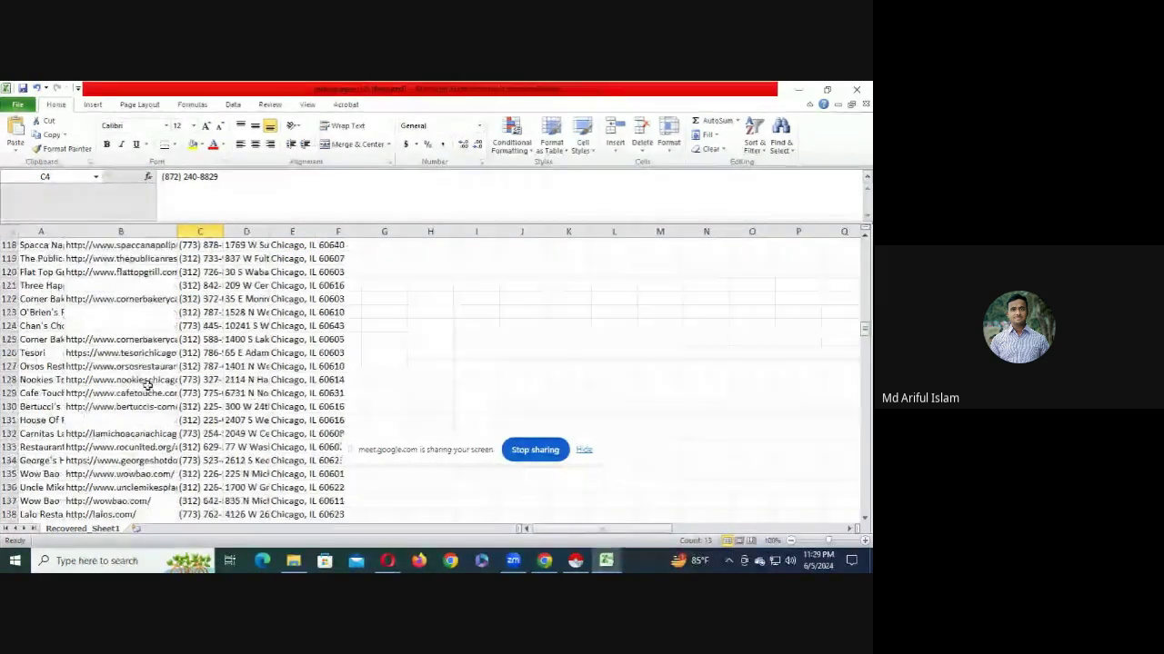
{"action": "left_click", "coordinate": [118, 395]}
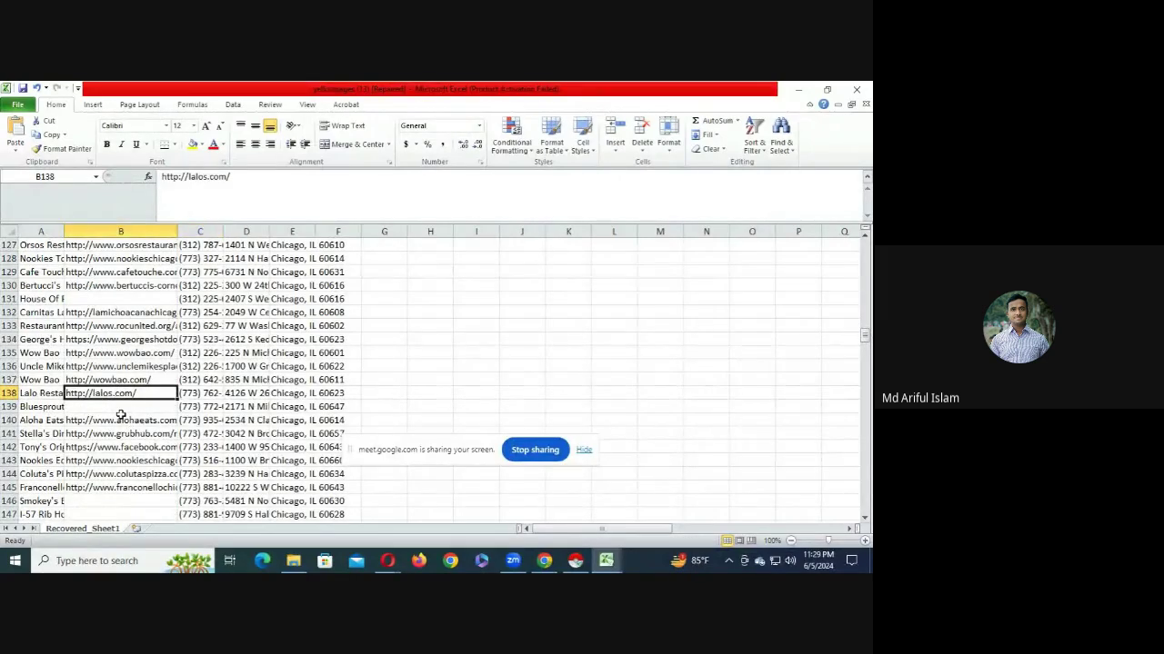
{"action": "left_click", "coordinate": [121, 407]}
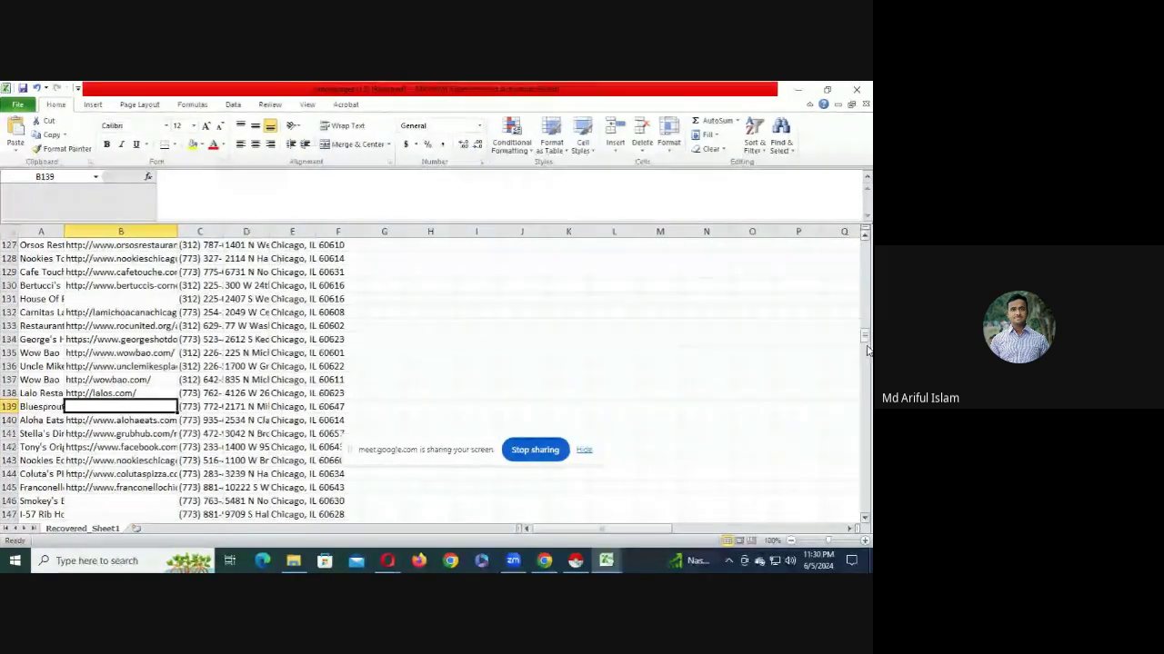
{"action": "left_click_drag", "start_coordinate": [863, 342], "coordinate": [847, 161]}
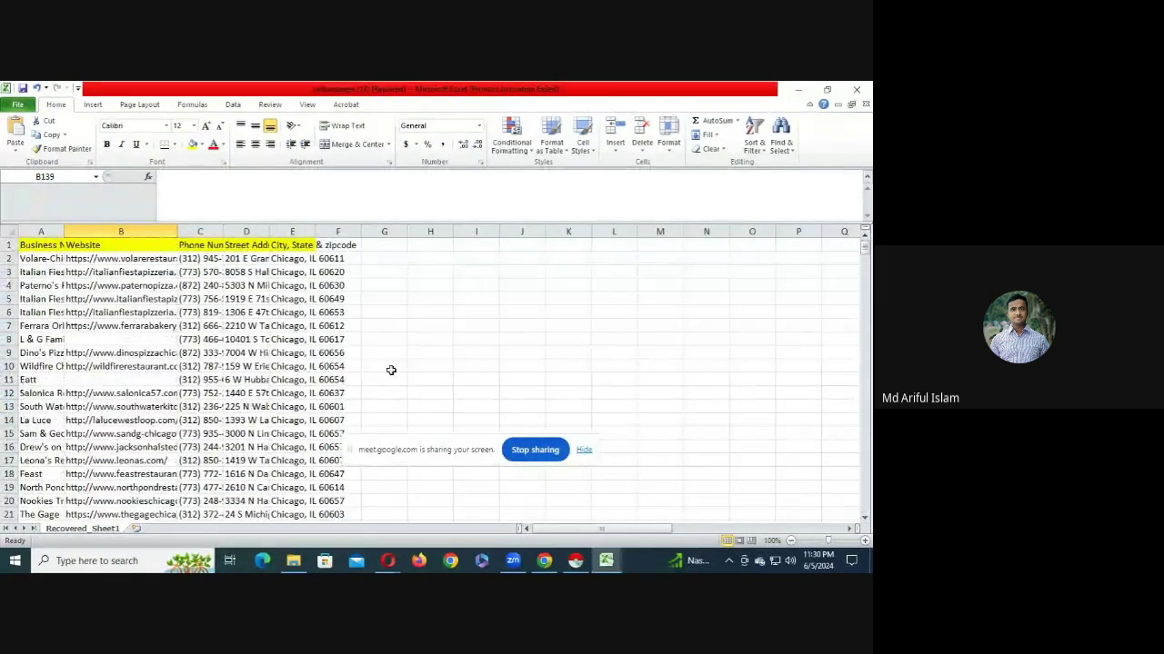
{"action": "left_click", "coordinate": [7, 245]}
- Insert a blank row above the headers and label cells A1–E1 as A, B, C, D and E
{"action": "right_click", "coordinate": [7, 246]}
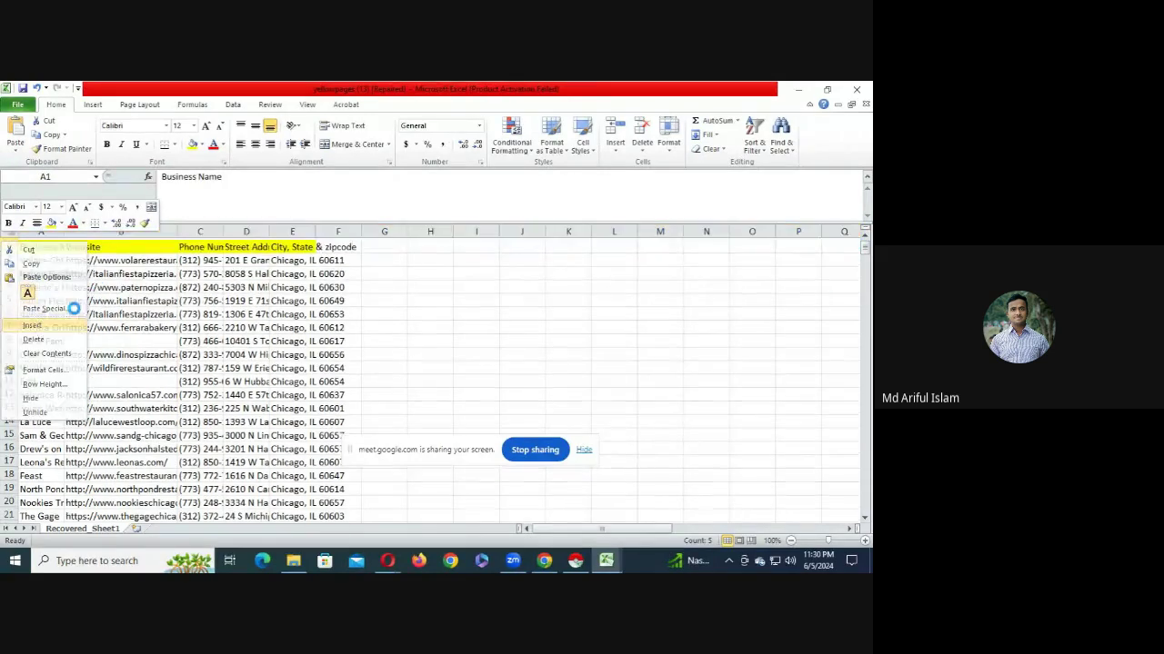
{"action": "left_click", "coordinate": [41, 327]}
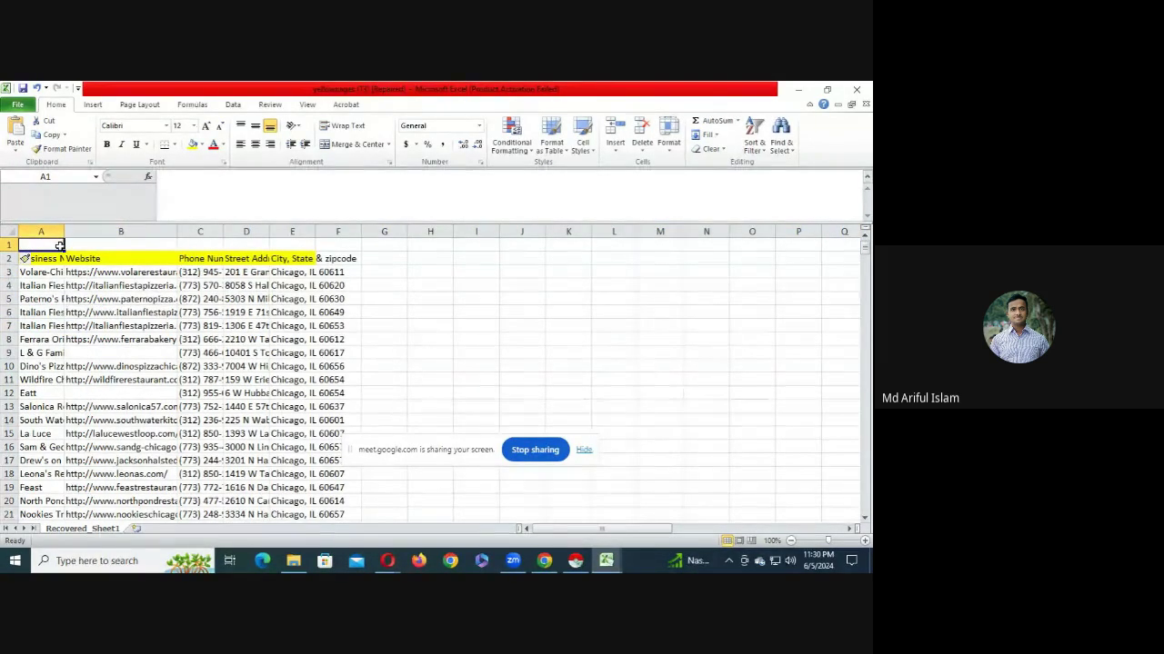
{"action": "type", "text": "A"}
{"action": "left_click", "coordinate": [94, 246]}
{"action": "type", "text": "B"}
{"action": "left_click", "coordinate": [200, 245]}
{"action": "type", "text": "C"}
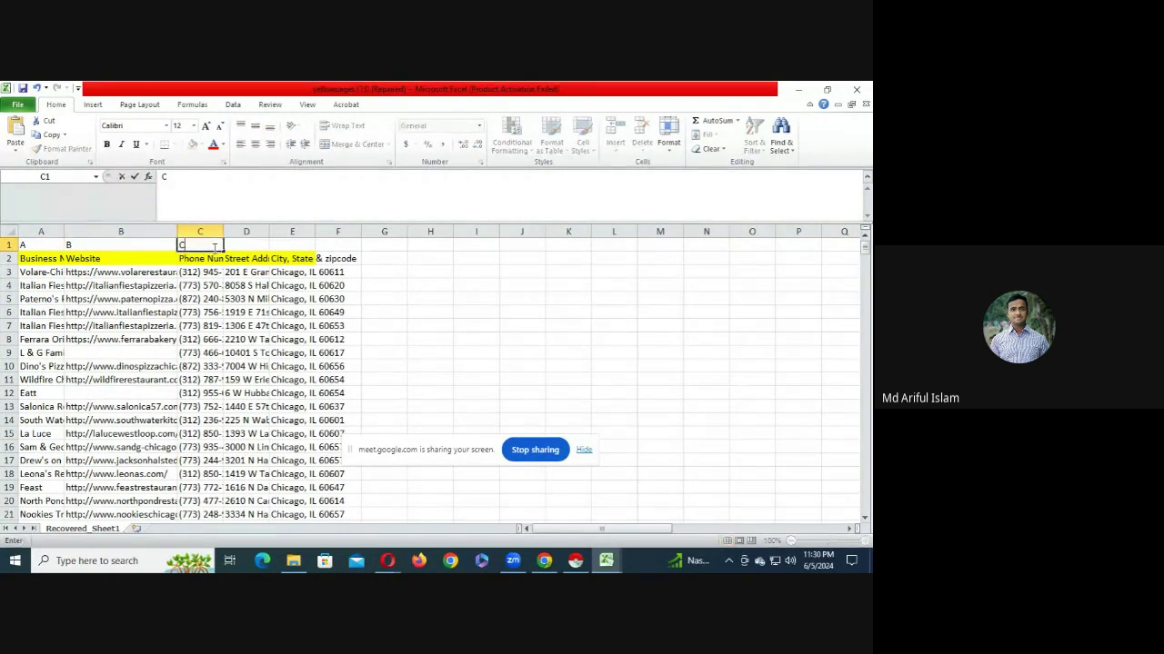
{"action": "left_click", "coordinate": [245, 245]}
{"action": "type", "text": "D"}
{"action": "left_click", "coordinate": [280, 245]}
{"action": "type", "text": "E"}
{"action": "key", "text": "Return"}
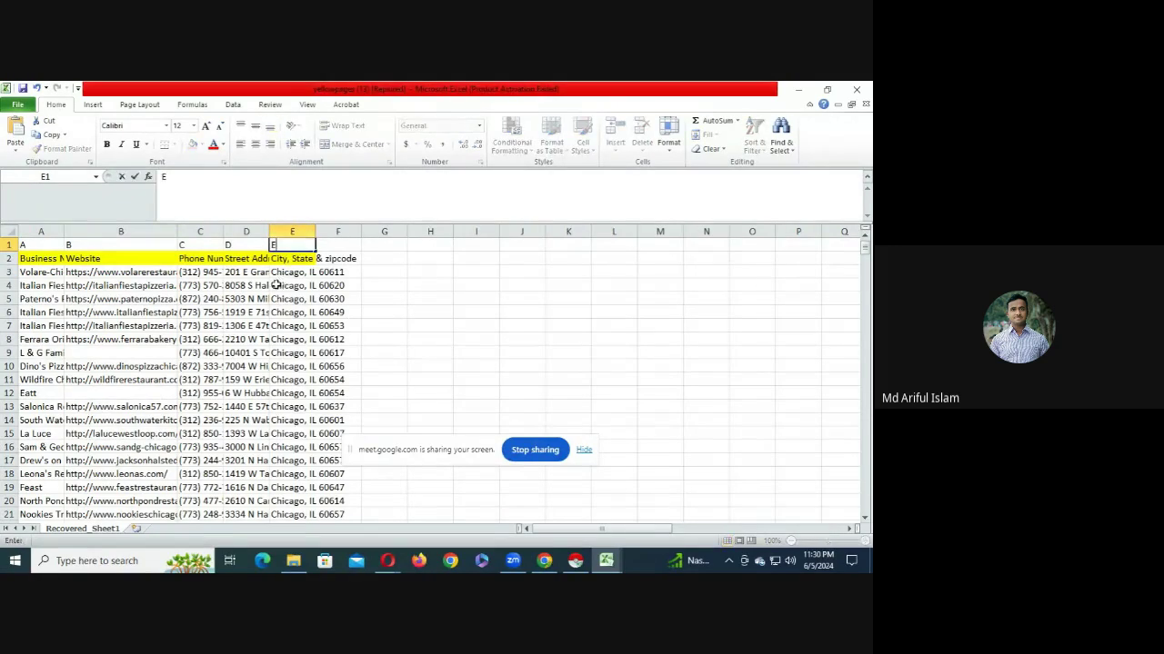
{"action": "left_click", "coordinate": [282, 286]}
- Turn on filtering for the Website column B; a first pass at its filter list is cancelled
{"action": "left_click", "coordinate": [96, 230]}
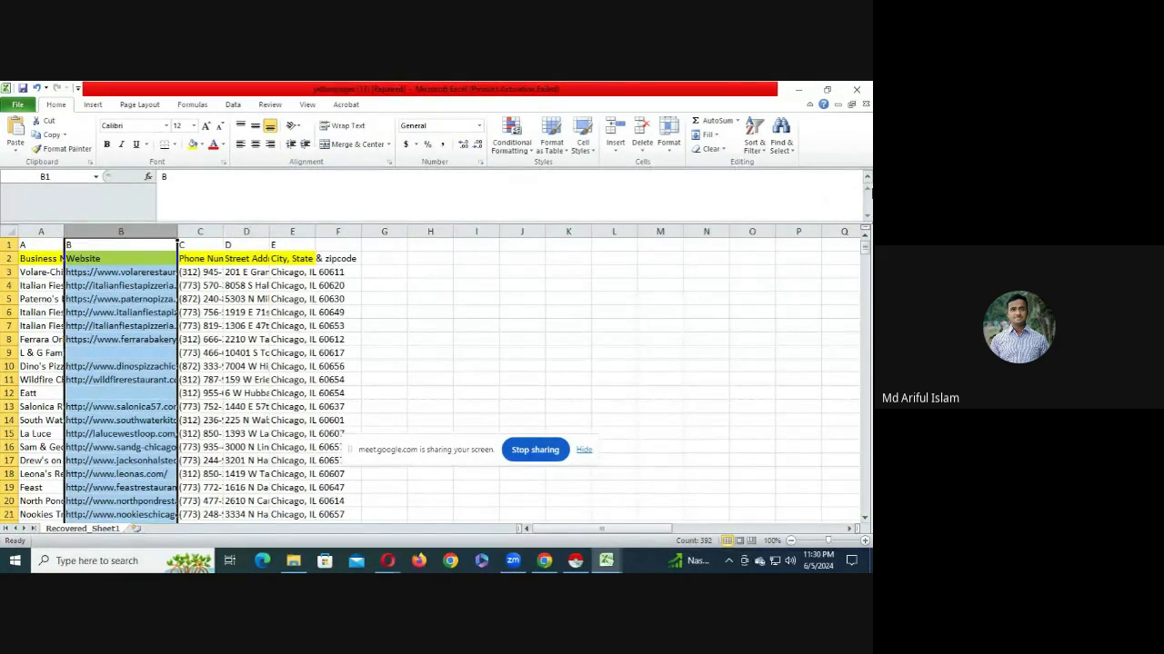
{"action": "left_click", "coordinate": [754, 136]}
{"action": "left_click", "coordinate": [773, 209]}
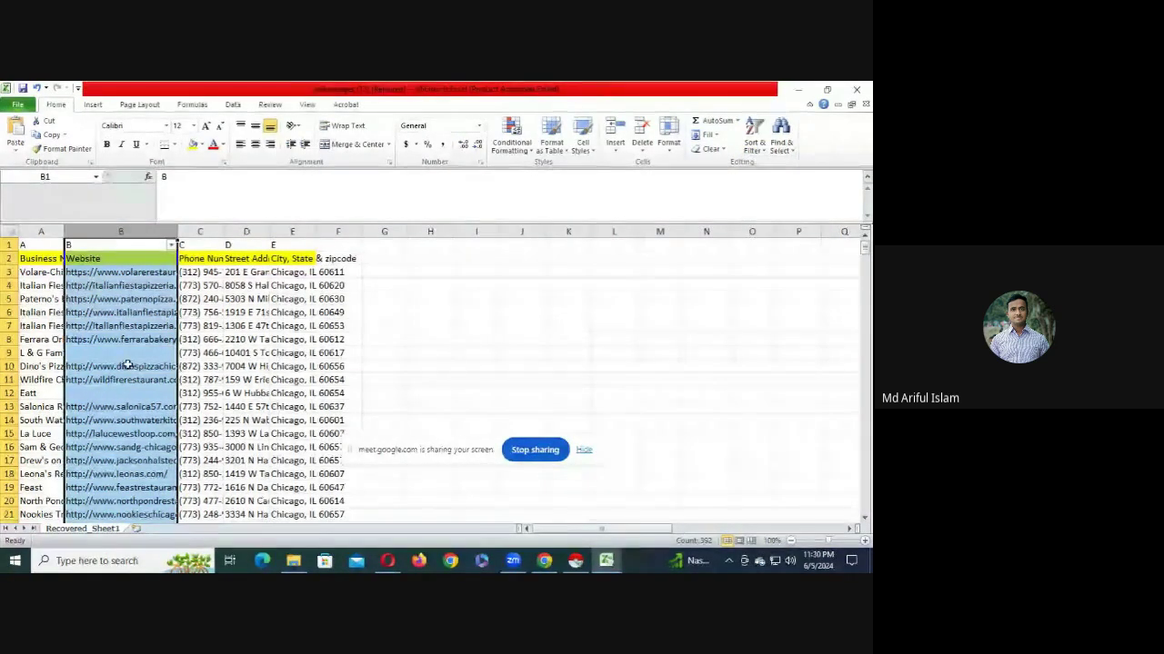
{"action": "left_click", "coordinate": [171, 245]}
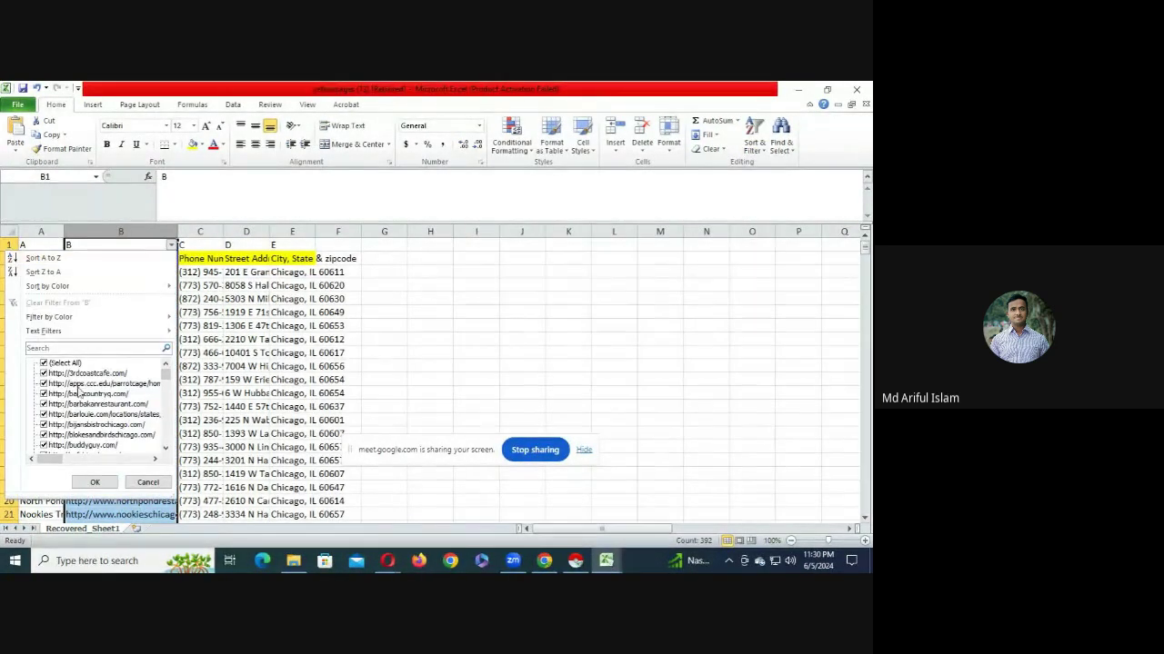
{"action": "left_click", "coordinate": [55, 363]}
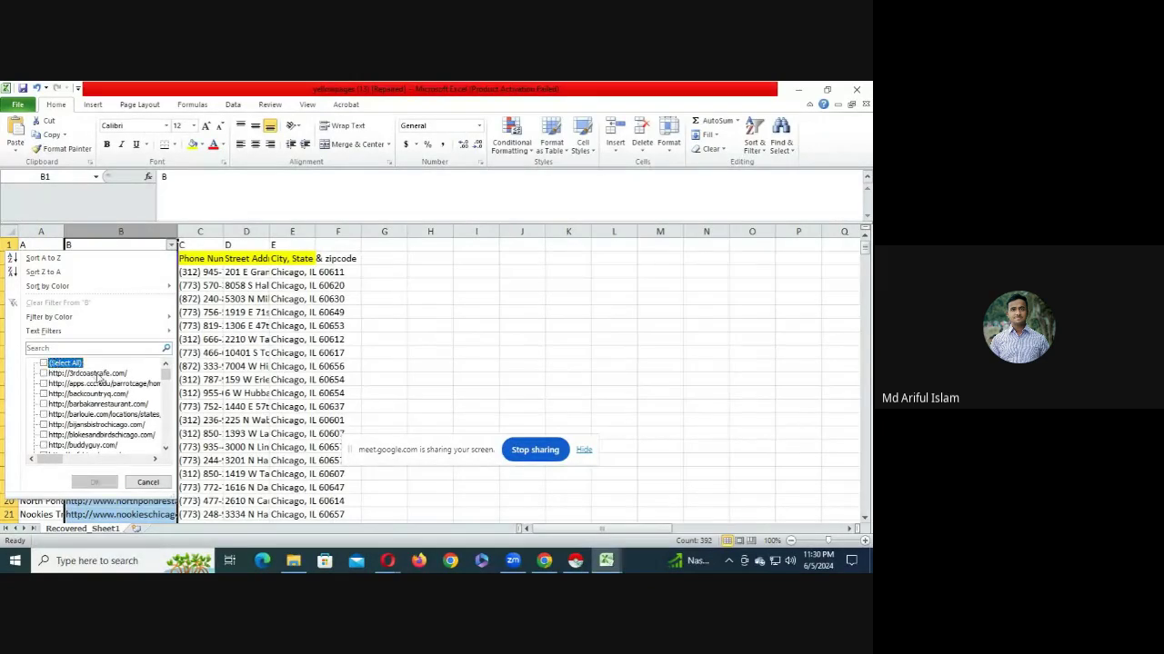
{"action": "scroll", "coordinate": [100, 380], "scroll_direction": "down", "scroll_amount": 10}
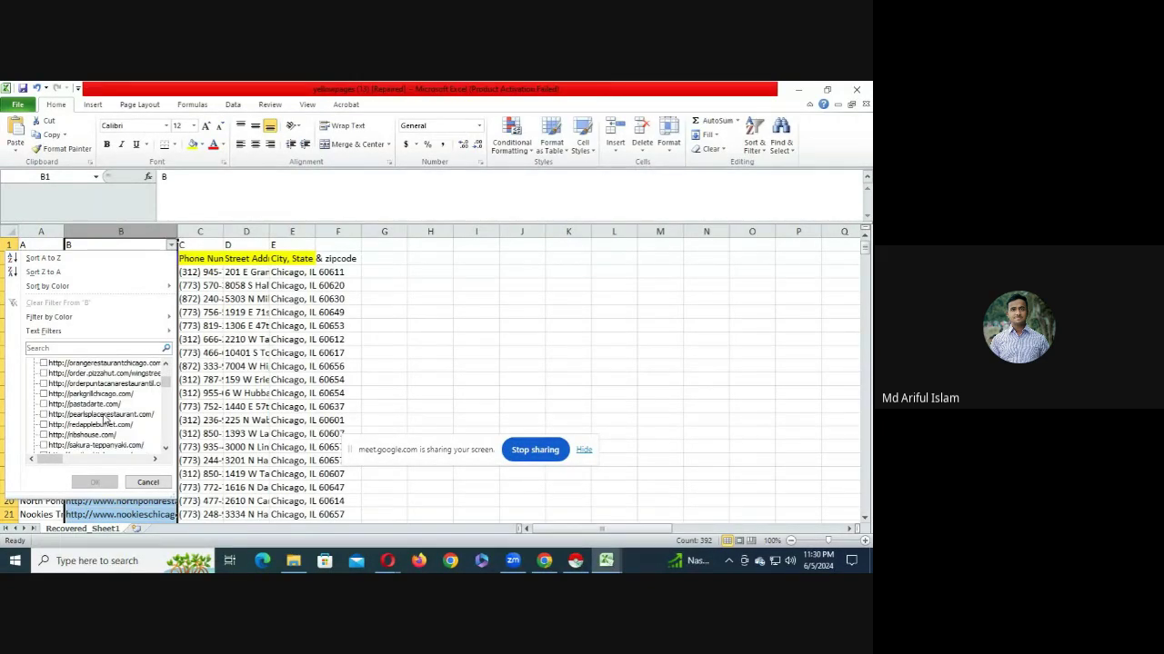
{"action": "scroll", "coordinate": [104, 418], "scroll_direction": "down", "scroll_amount": 10}
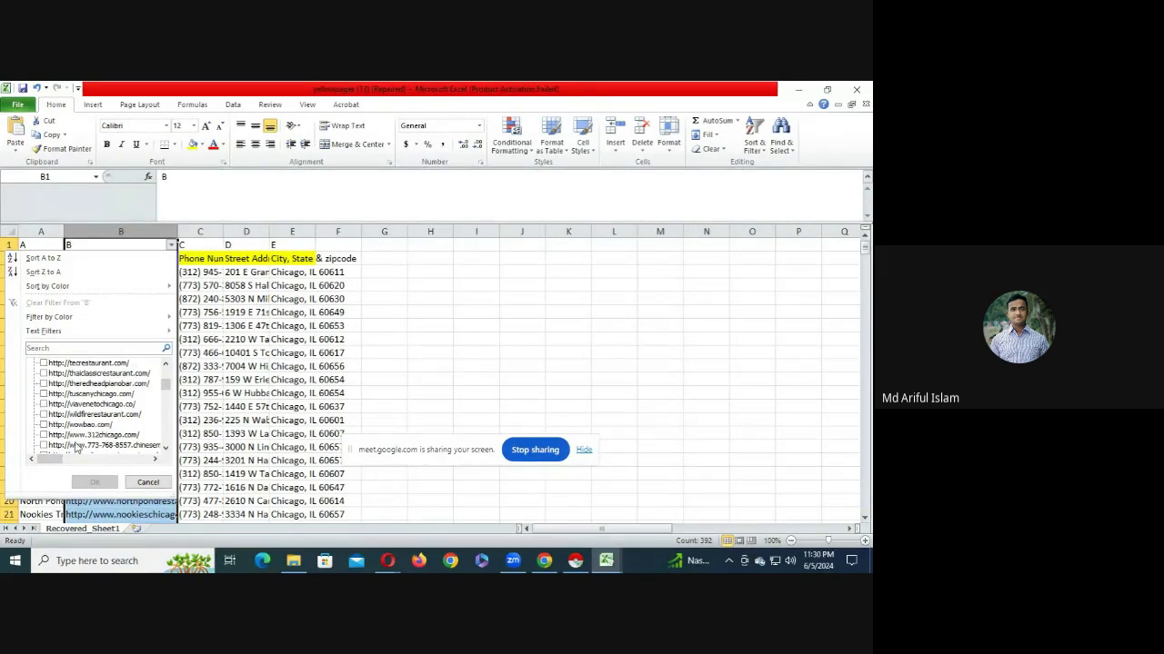
{"action": "key", "text": "Escape"}
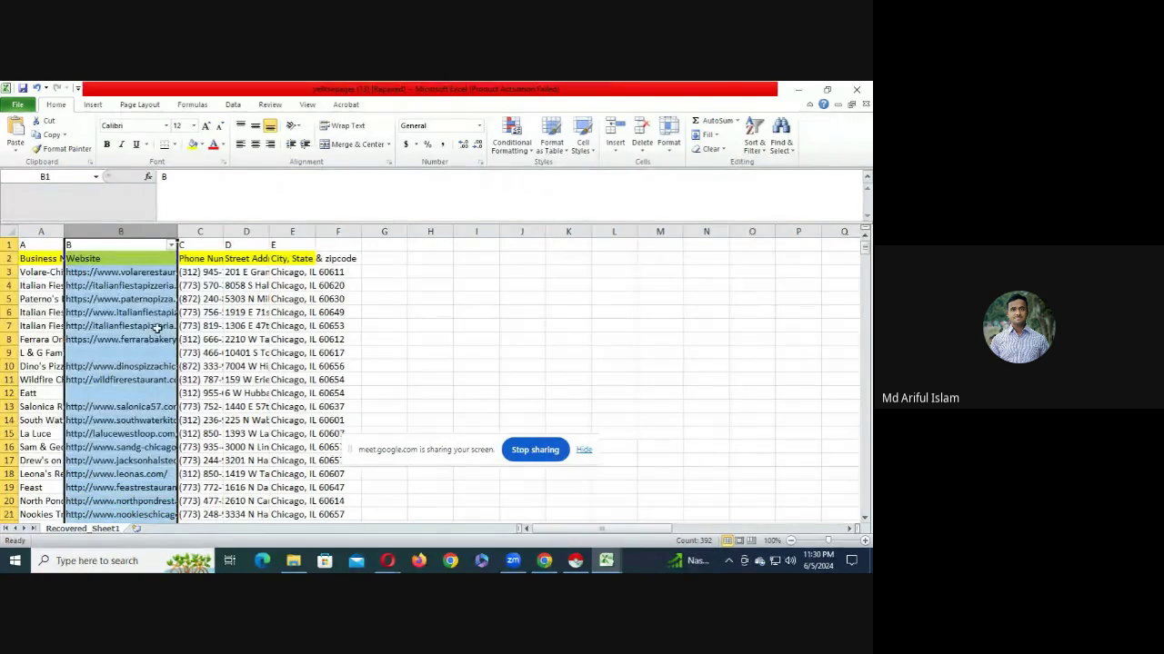
- Filter column B to only (Blanks), showing 84 of 391 restaurant records
{"action": "left_click", "coordinate": [172, 246]}
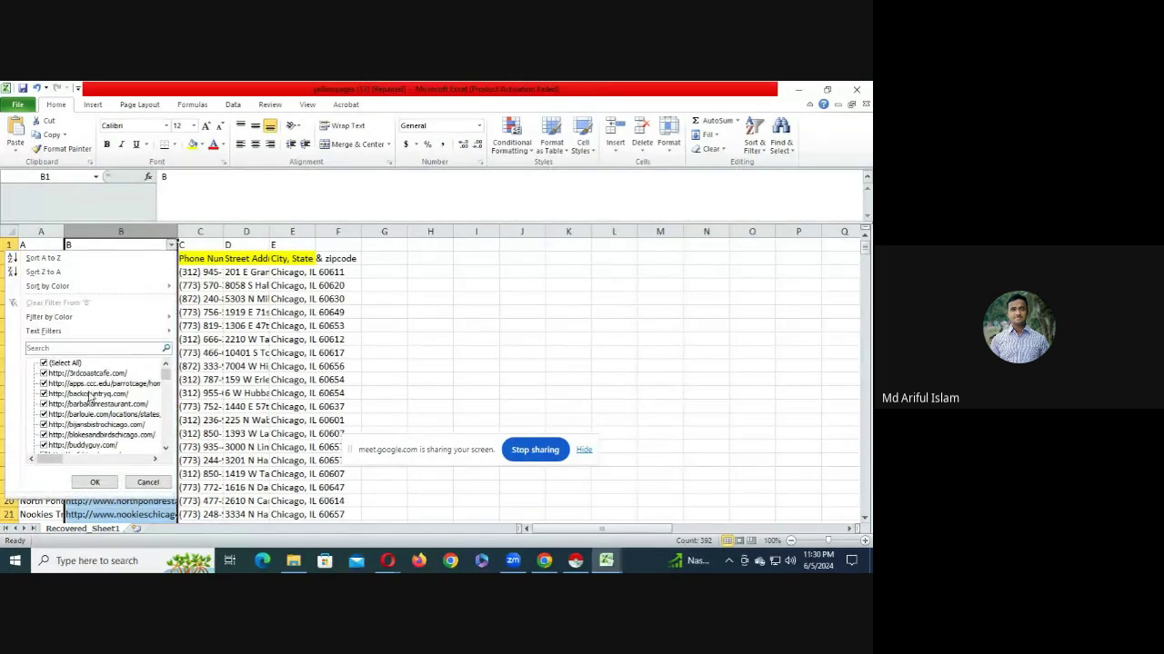
{"action": "left_click", "coordinate": [62, 362]}
{"action": "scroll", "coordinate": [87, 427], "scroll_direction": "down", "scroll_amount": 5}
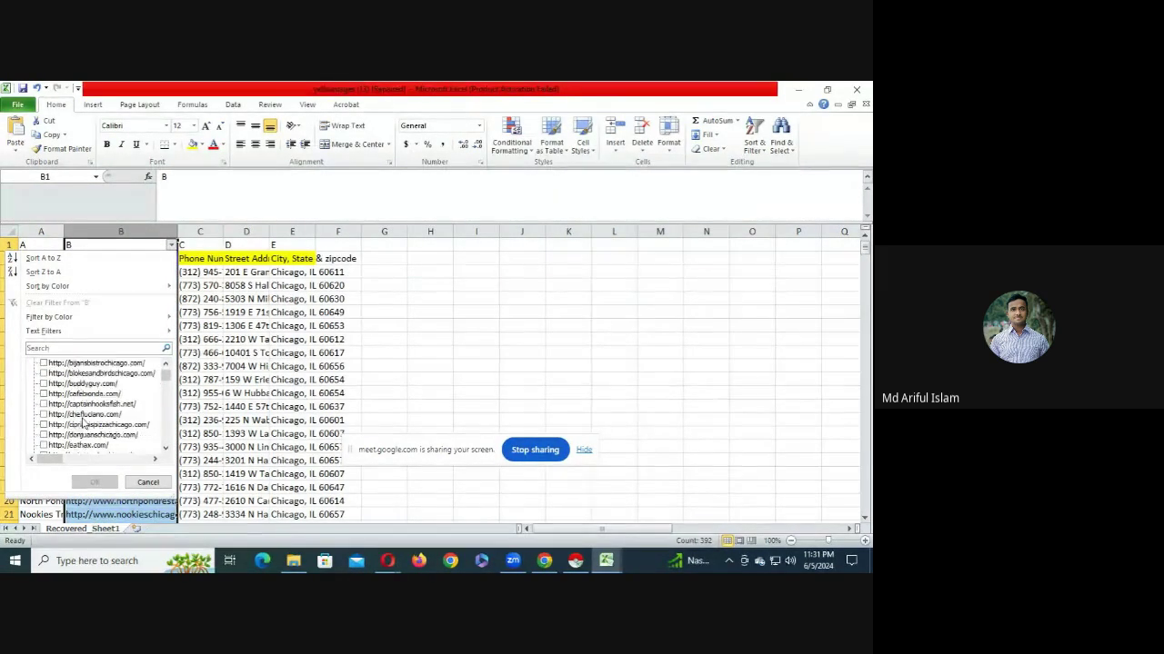
{"action": "scroll", "coordinate": [91, 436], "scroll_direction": "up", "scroll_amount": 3}
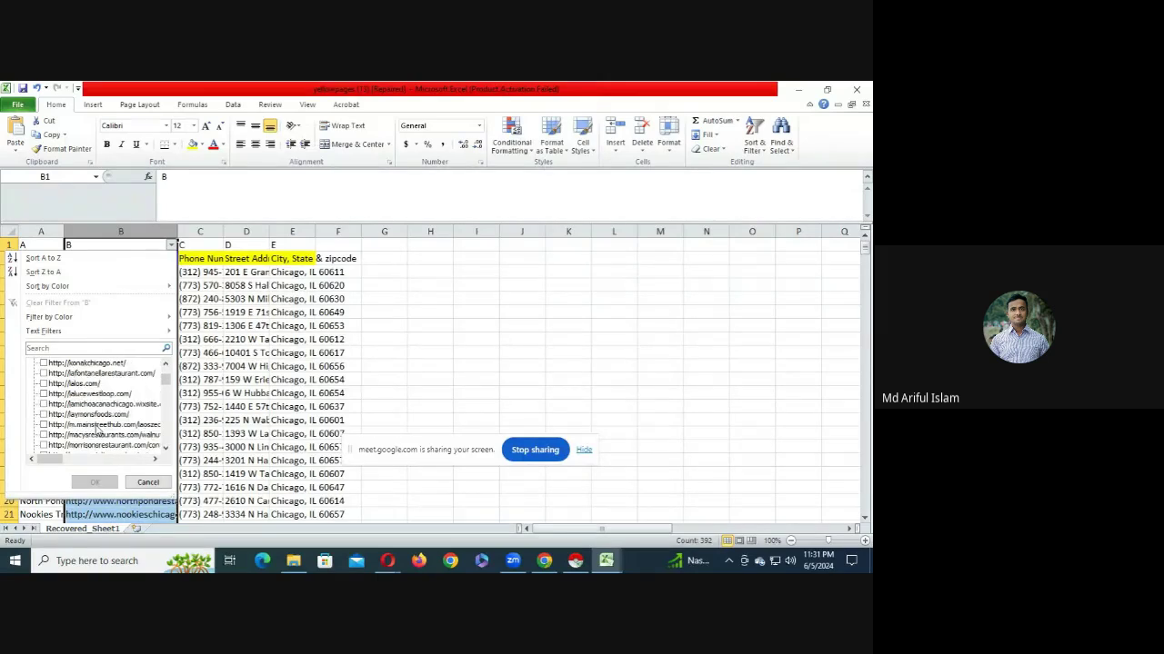
{"action": "scroll", "coordinate": [98, 430], "scroll_direction": "up", "scroll_amount": 3}
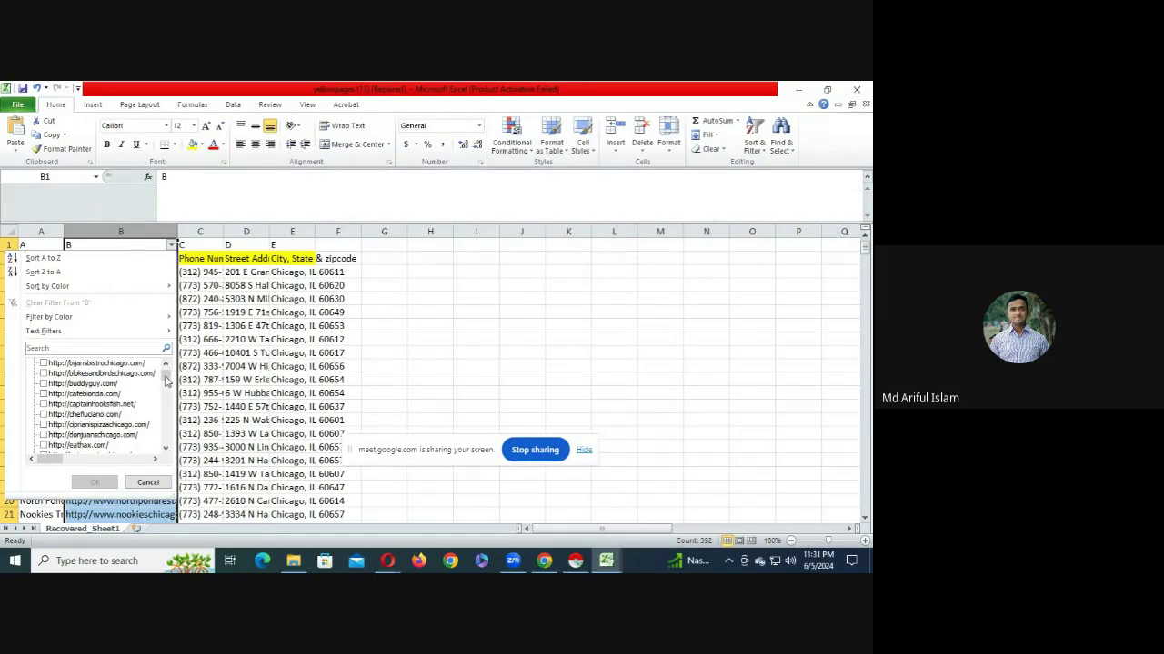
{"action": "left_click_drag", "start_coordinate": [166, 380], "coordinate": [169, 465]}
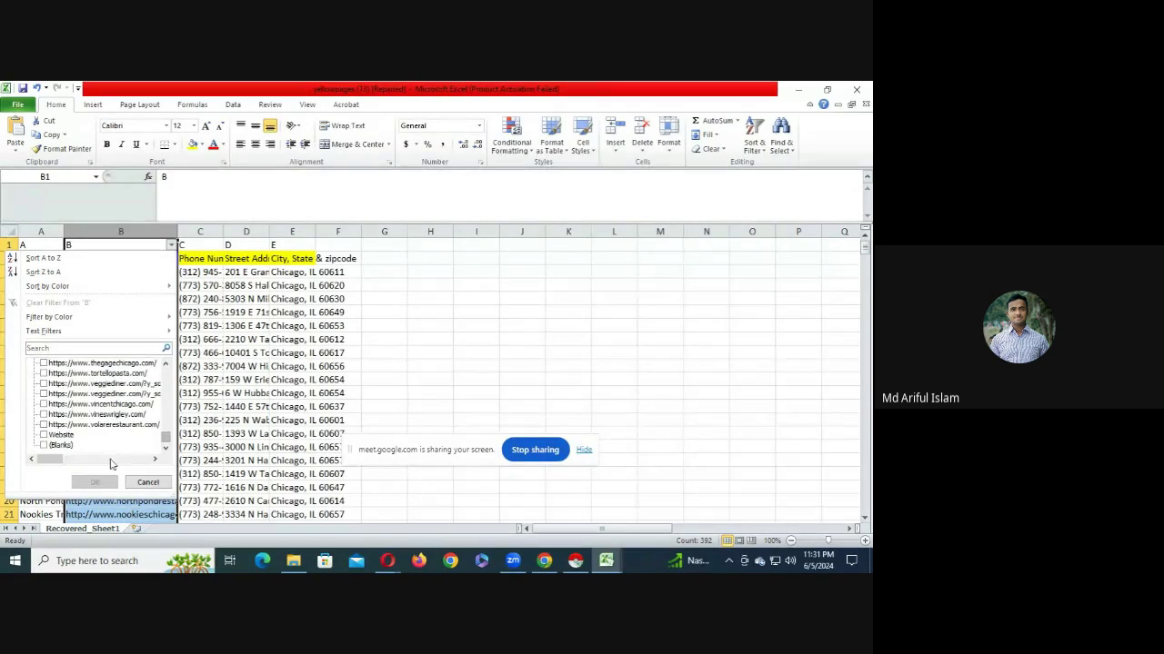
{"action": "left_click", "coordinate": [54, 446]}
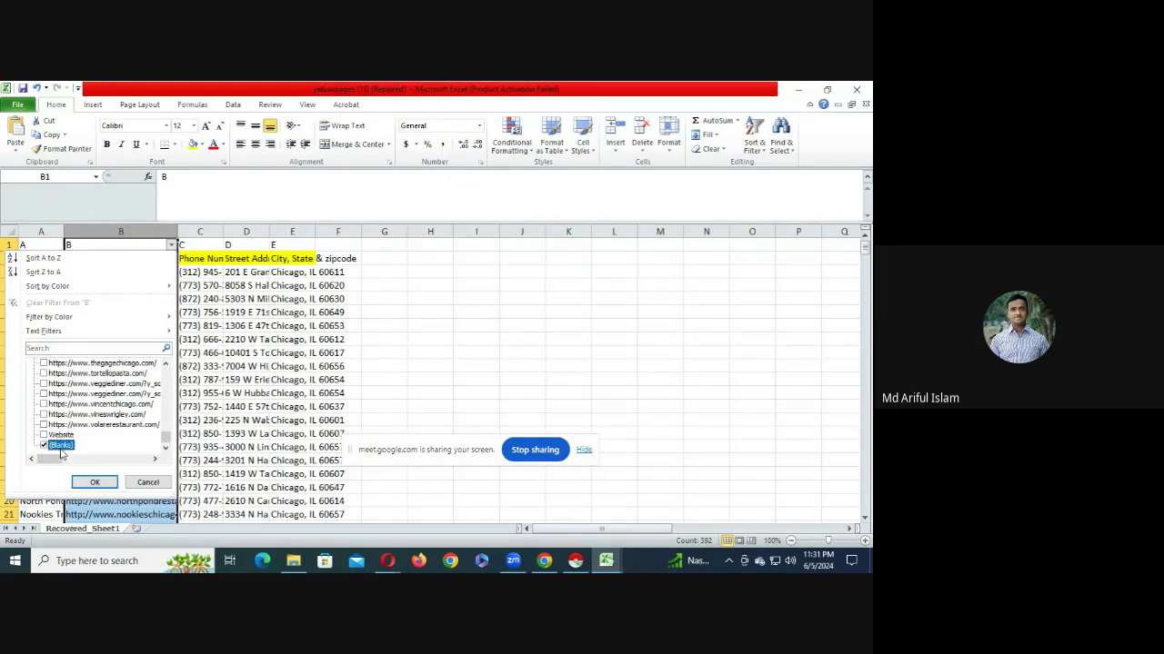
{"action": "left_click", "coordinate": [94, 482]}
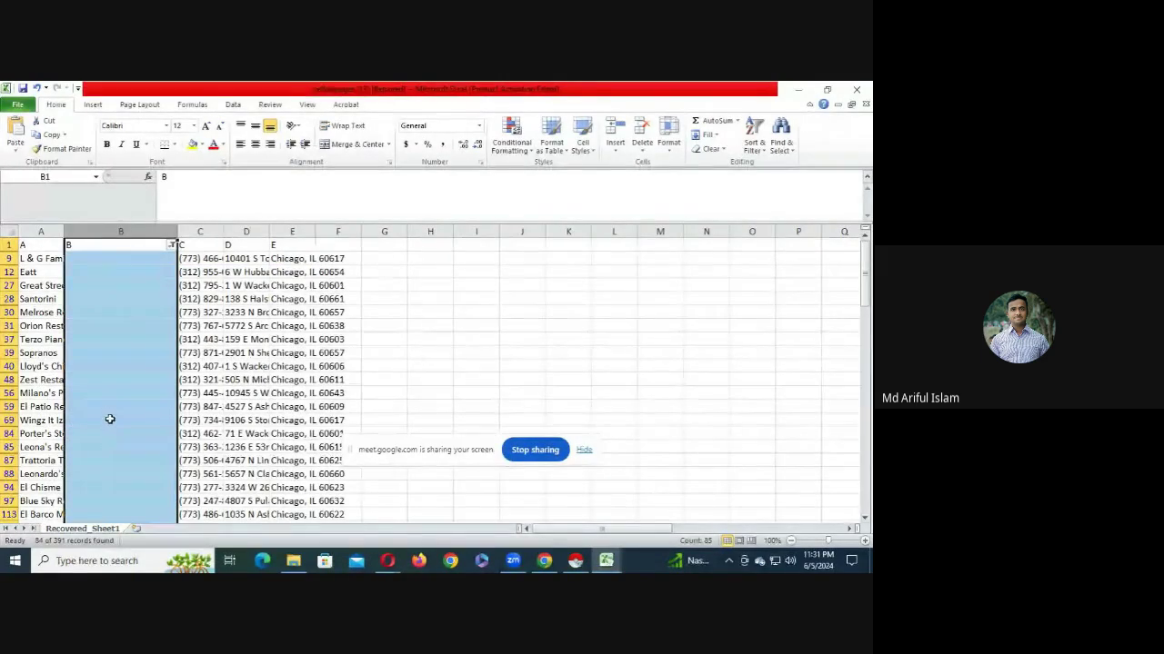
- Scroll through the filtered blank-website rows and select their phone numbers in column C
{"action": "left_click", "coordinate": [107, 406]}
{"action": "scroll", "coordinate": [111, 413], "scroll_direction": "down", "scroll_amount": 2}
{"action": "scroll", "coordinate": [111, 412], "scroll_direction": "down", "scroll_amount": 15}
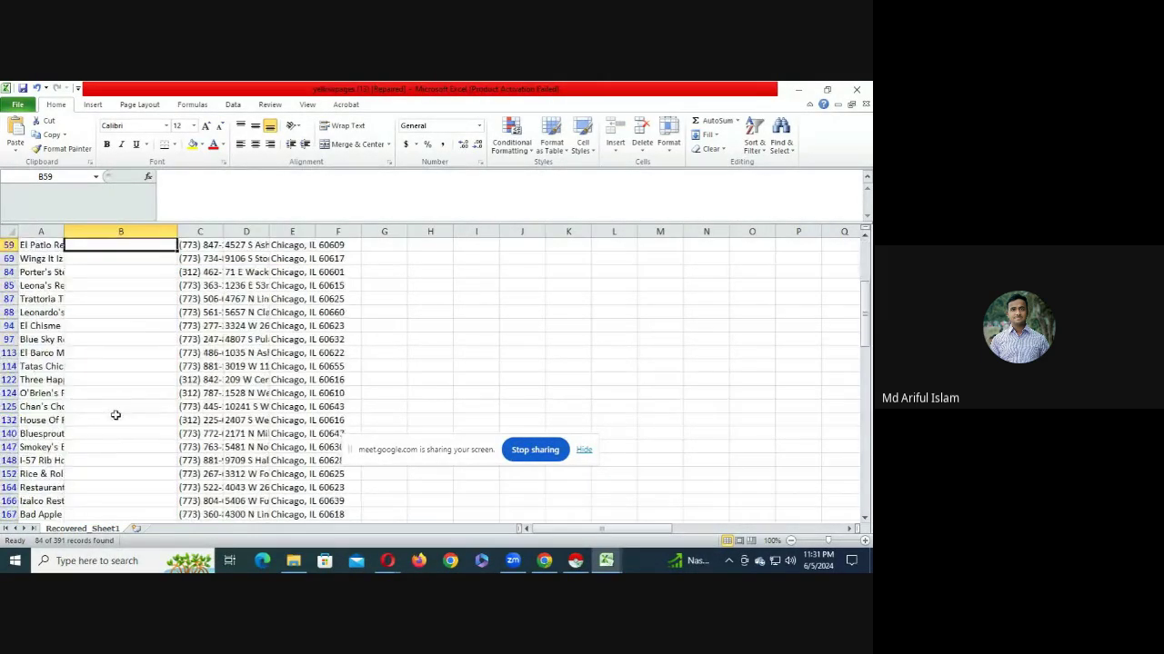
{"action": "scroll", "coordinate": [129, 456], "scroll_direction": "down", "scroll_amount": 7}
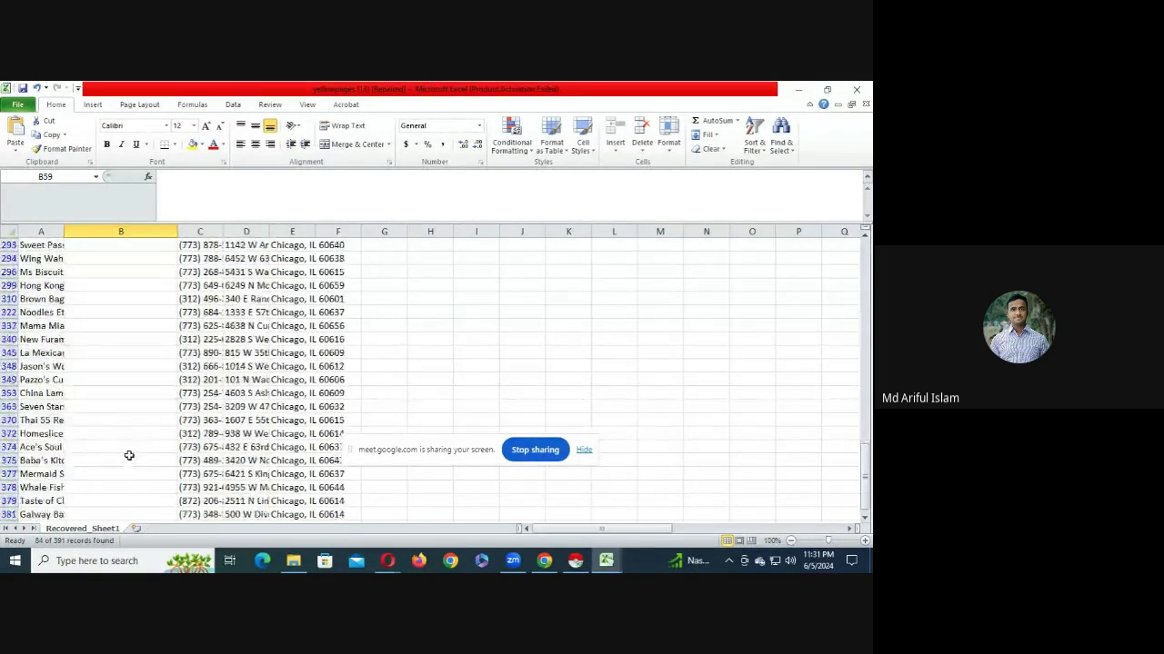
{"action": "scroll", "coordinate": [137, 452], "scroll_direction": "up", "scroll_amount": 4}
{"action": "scroll", "coordinate": [137, 451], "scroll_direction": "down", "scroll_amount": 3}
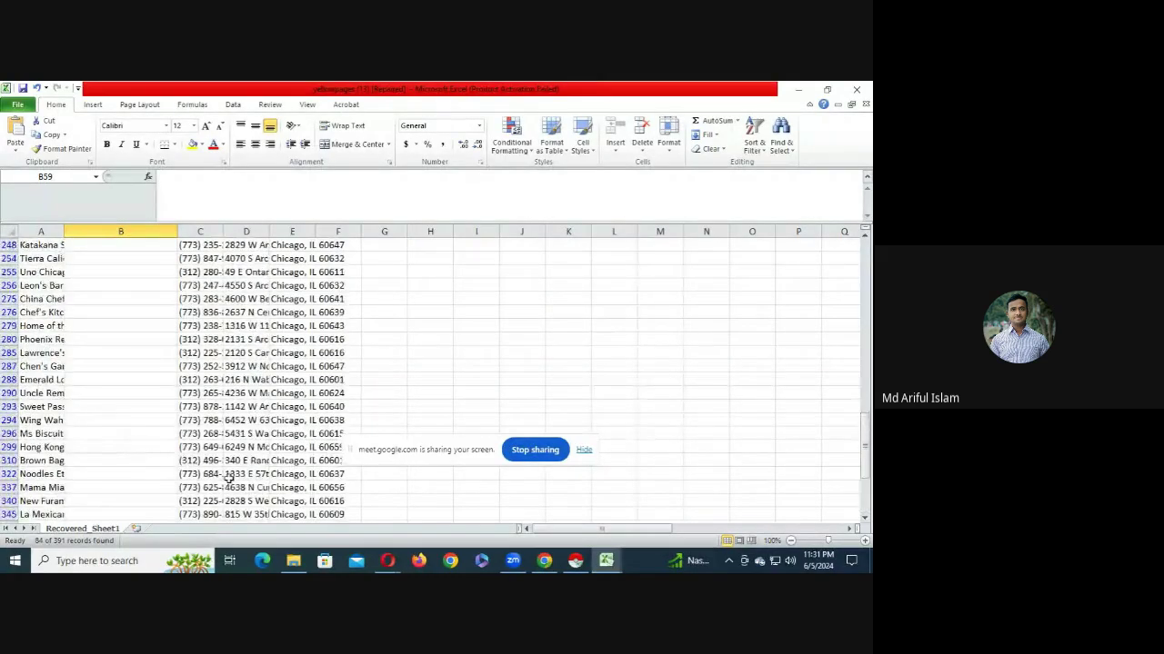
{"action": "left_click_drag", "start_coordinate": [205, 503], "coordinate": [200, 246]}
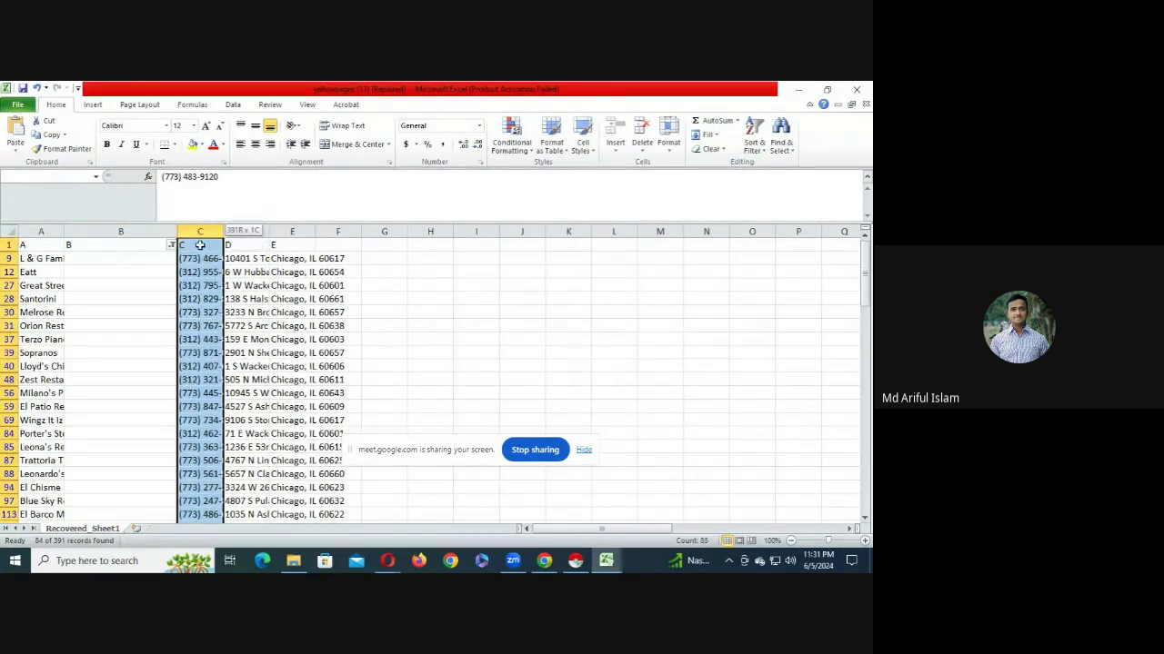
{"action": "left_click", "coordinate": [131, 292]}
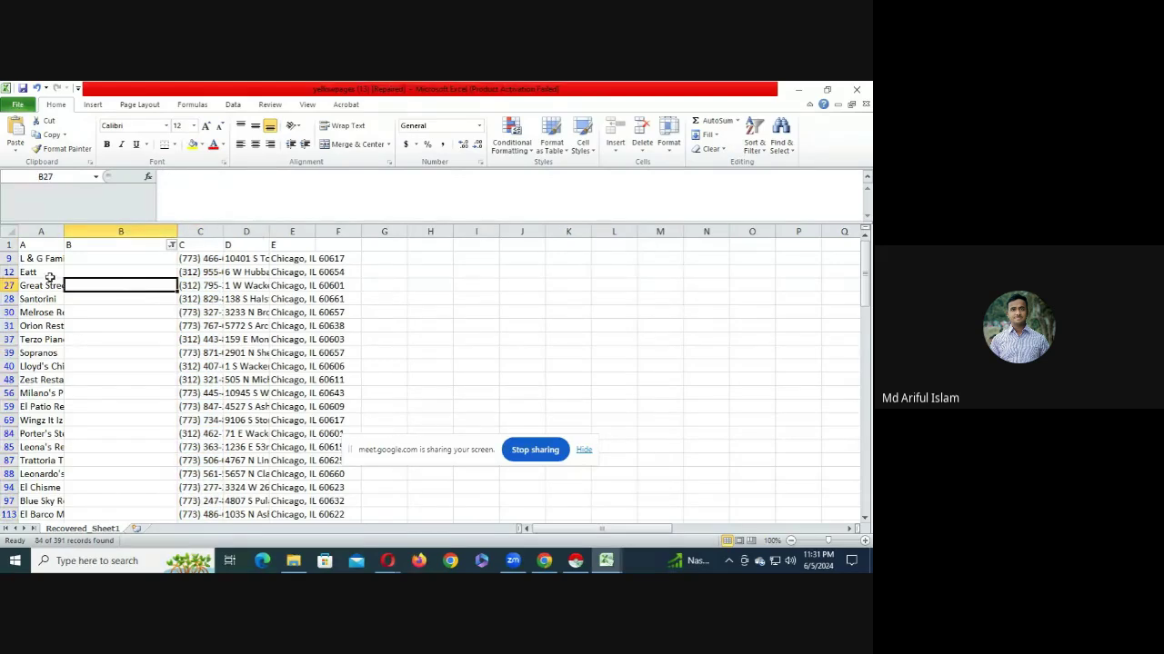
- Select the whole sheet and delete the visible rows that have no website
{"action": "left_click", "coordinate": [6, 233]}
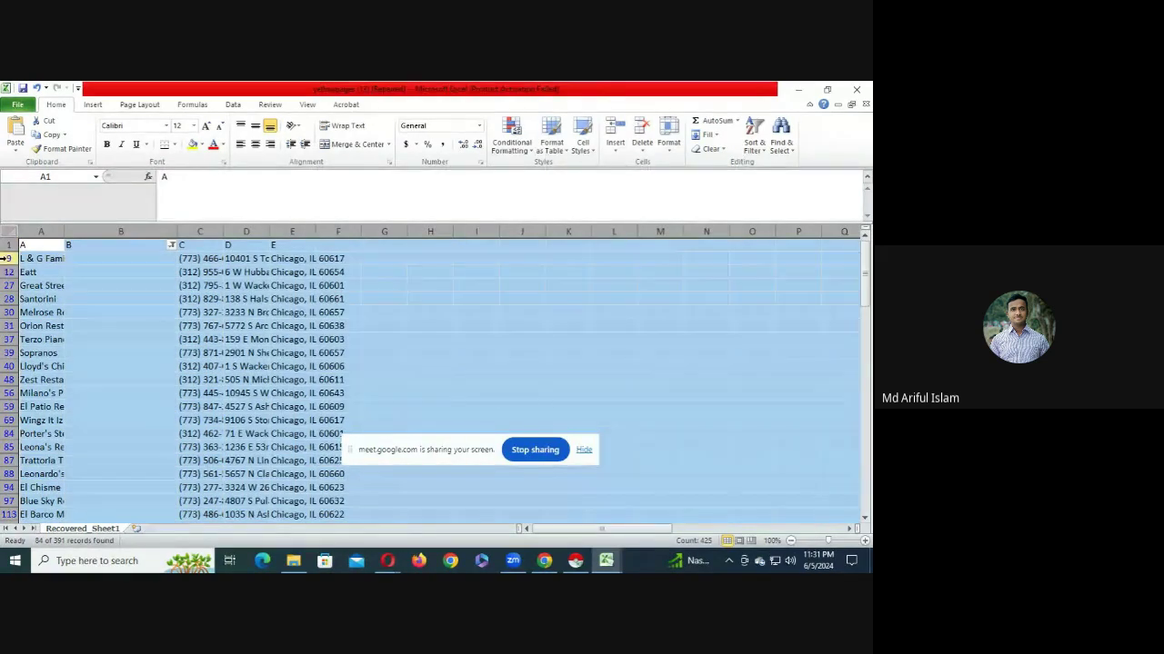
{"action": "right_click", "coordinate": [6, 239]}
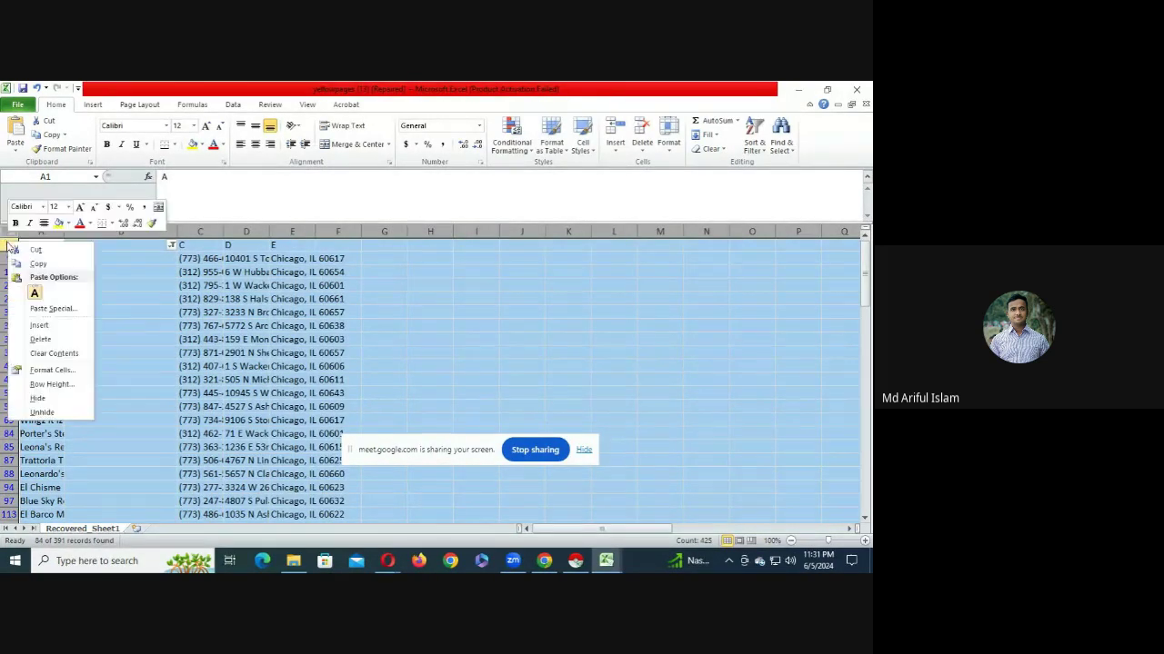
{"action": "left_click", "coordinate": [44, 337]}
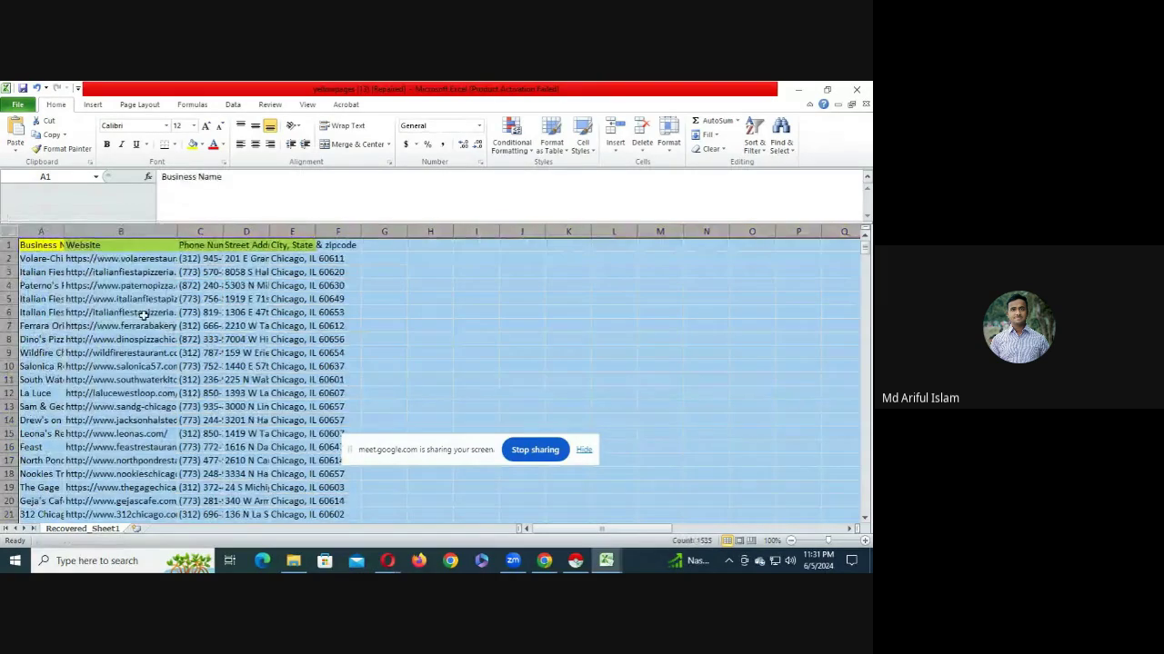
- Check the remaining names and websites, viewing the full website address in cell B5
{"action": "left_click", "coordinate": [140, 313]}
{"action": "left_click_drag", "start_coordinate": [44, 261], "coordinate": [102, 311]}
{"action": "left_click", "coordinate": [95, 296]}
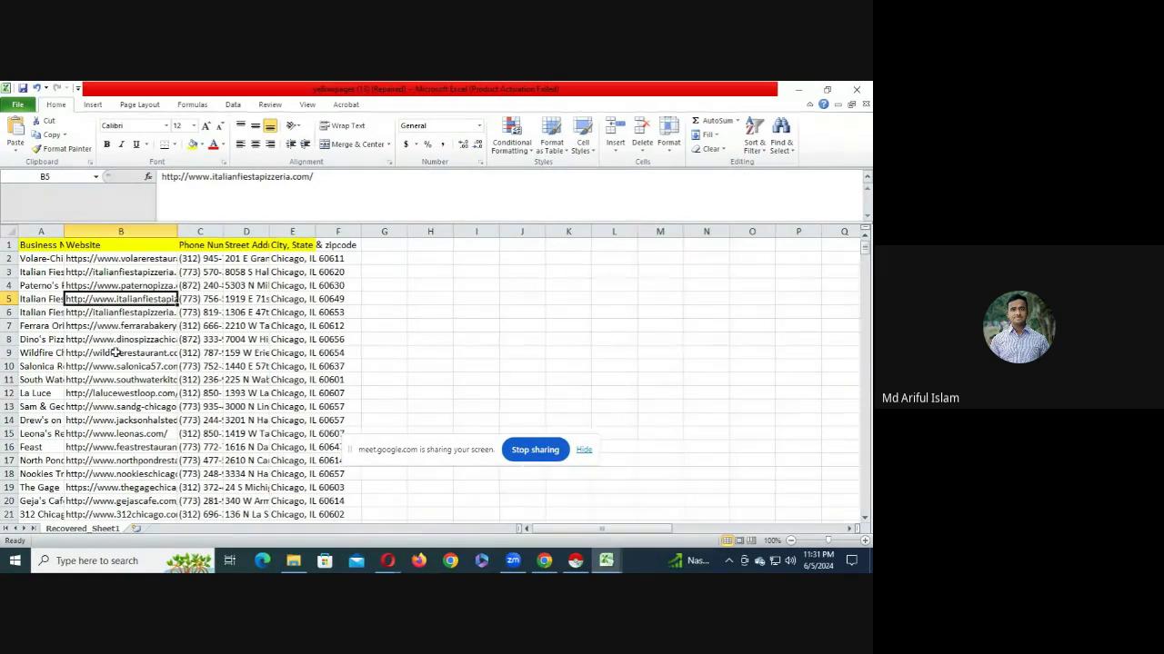
{"action": "scroll", "coordinate": [110, 356], "scroll_direction": "down", "scroll_amount": 9}
- Delete rows 303–307 below See Thru Chinese Kitchen so Crisp in row 302 ends the list
{"action": "scroll", "coordinate": [111, 435], "scroll_direction": "down", "scroll_amount": 20}
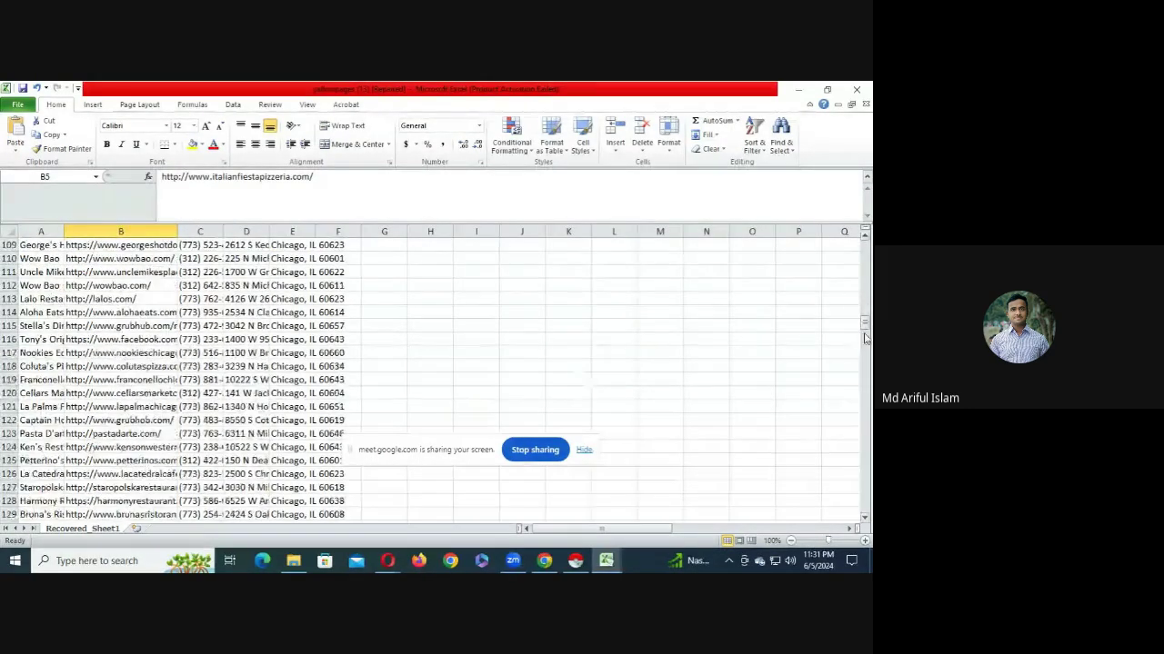
{"action": "left_click_drag", "start_coordinate": [866, 332], "coordinate": [867, 455]}
{"action": "left_click", "coordinate": [53, 354]}
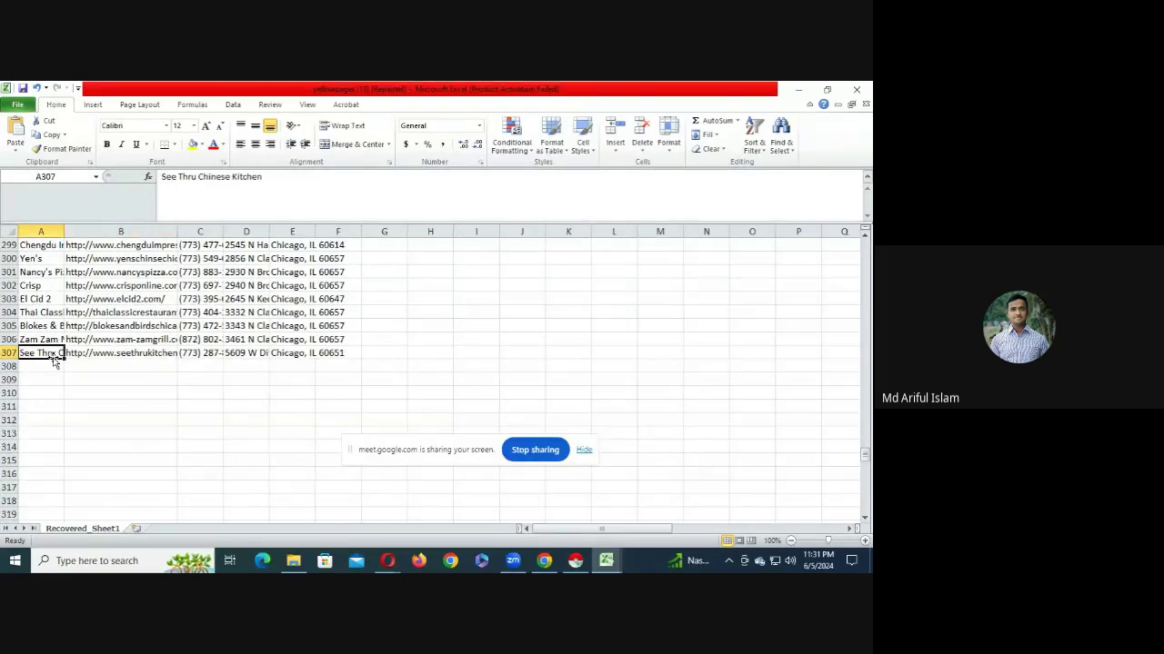
{"action": "left_click_drag", "start_coordinate": [9, 352], "coordinate": [8, 301]}
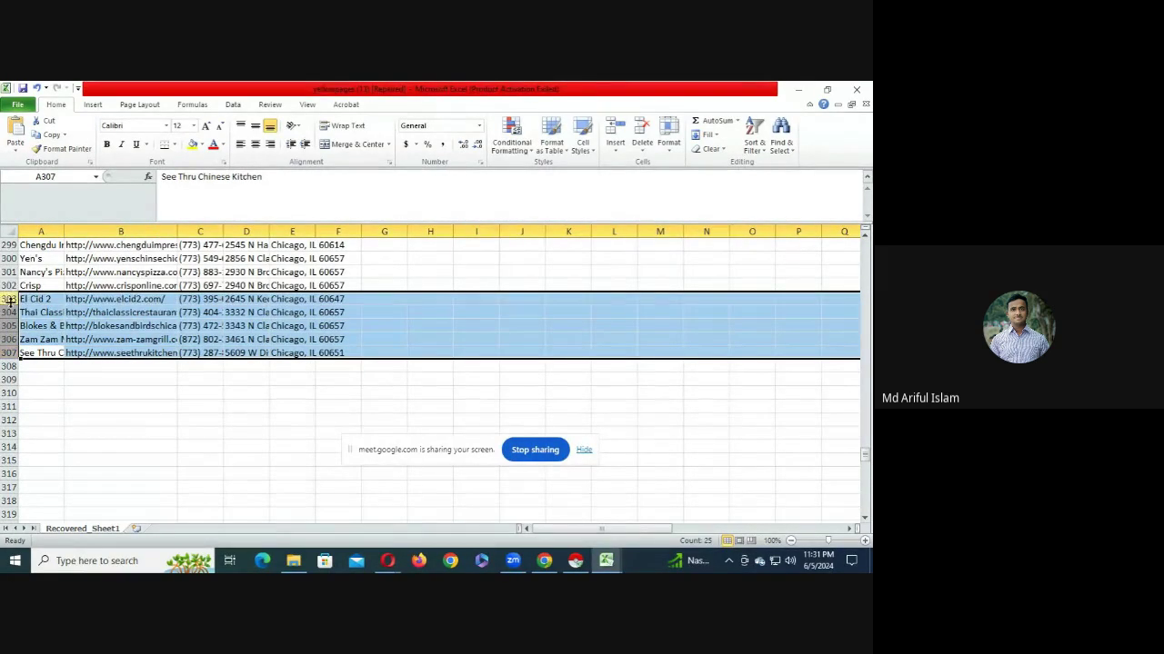
{"action": "right_click", "coordinate": [10, 309]}
{"action": "left_click", "coordinate": [42, 410]}
{"action": "right_click", "coordinate": [7, 312]}
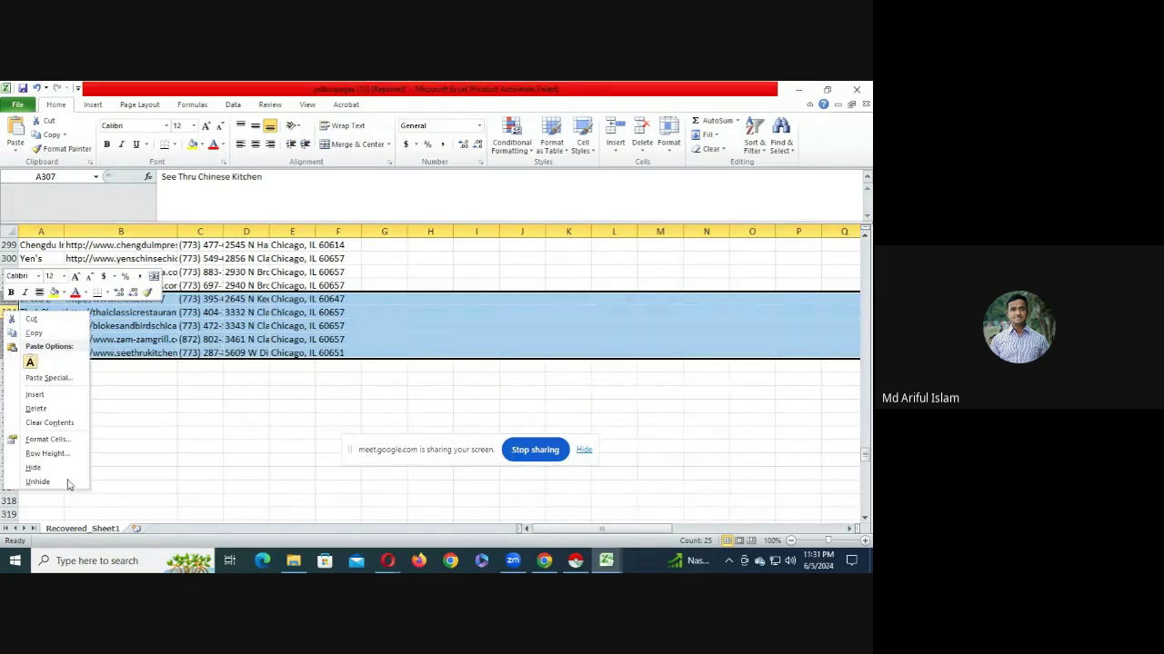
{"action": "left_click", "coordinate": [36, 408]}
{"action": "left_click", "coordinate": [53, 351]}
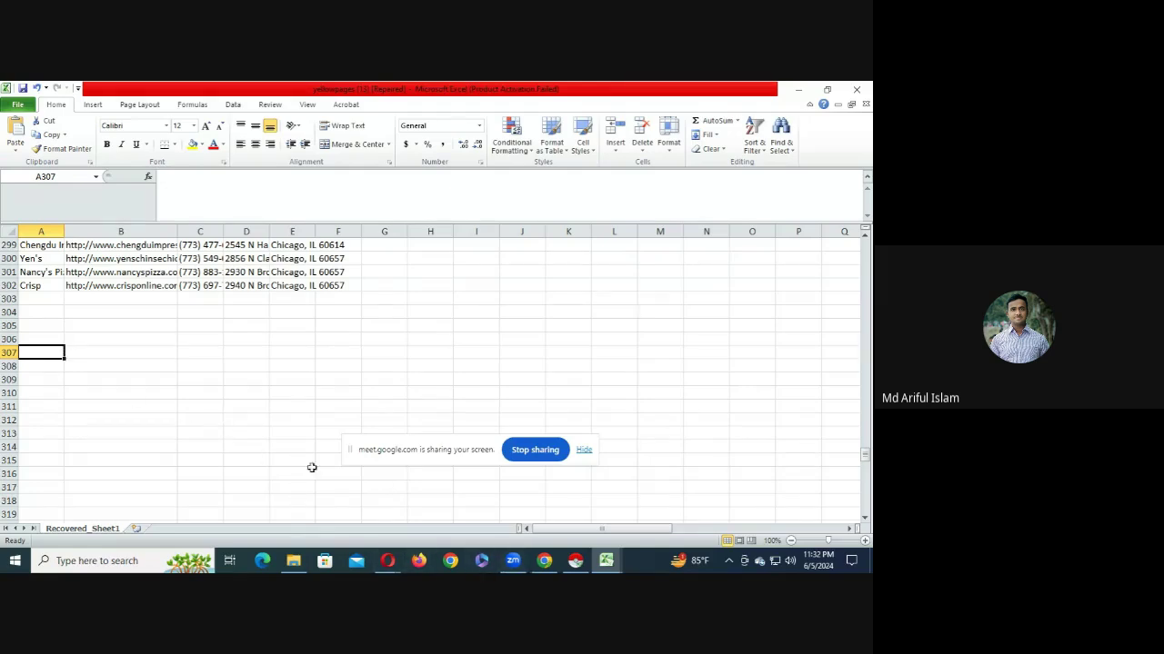
{"action": "key", "text": "alt+Tab"}
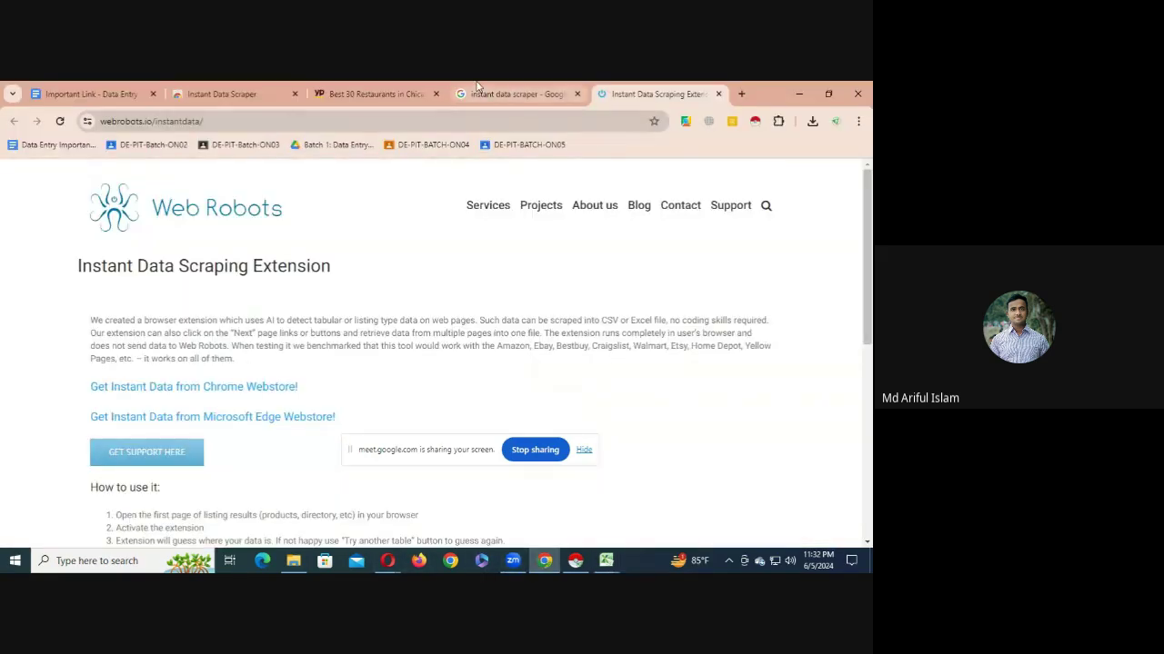
{"action": "left_click", "coordinate": [375, 94]}
{"action": "scroll", "coordinate": [260, 394], "scroll_direction": "down", "scroll_amount": 4}
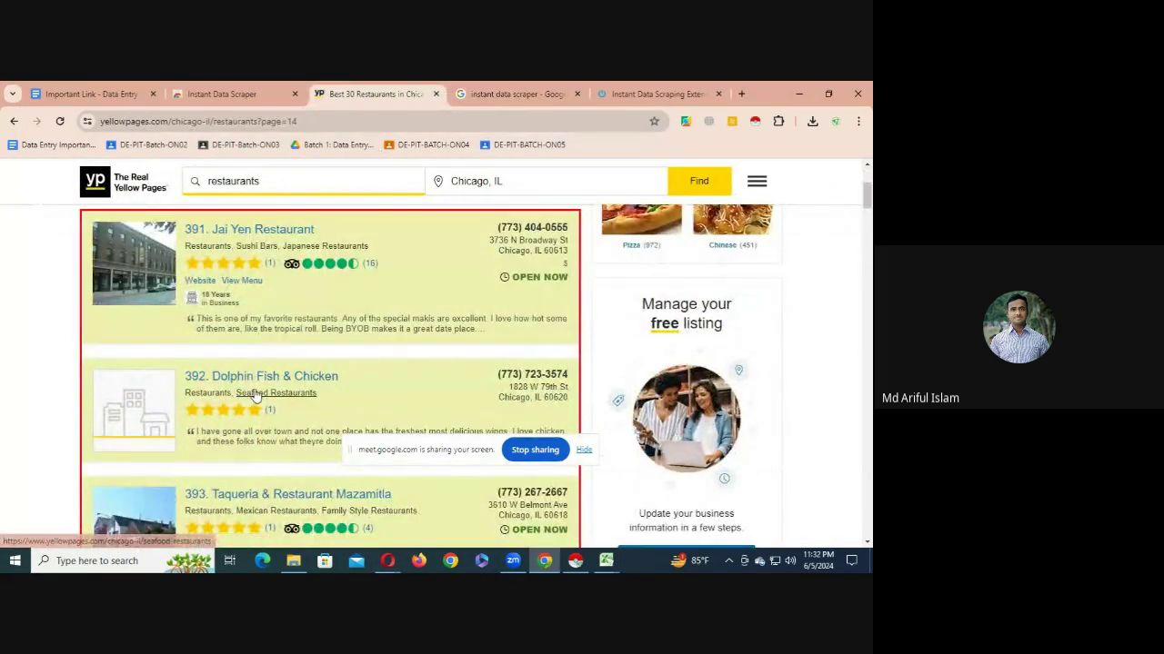
{"action": "scroll", "coordinate": [256, 394], "scroll_direction": "down", "scroll_amount": 2}
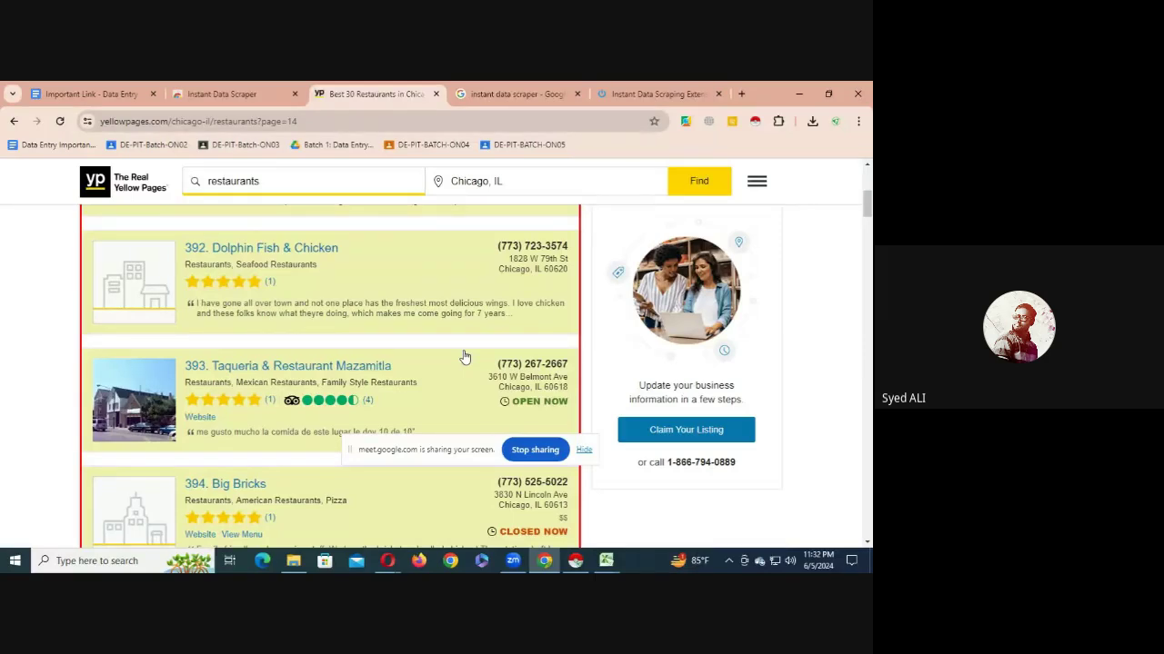
{"action": "left_click", "coordinate": [702, 191]}
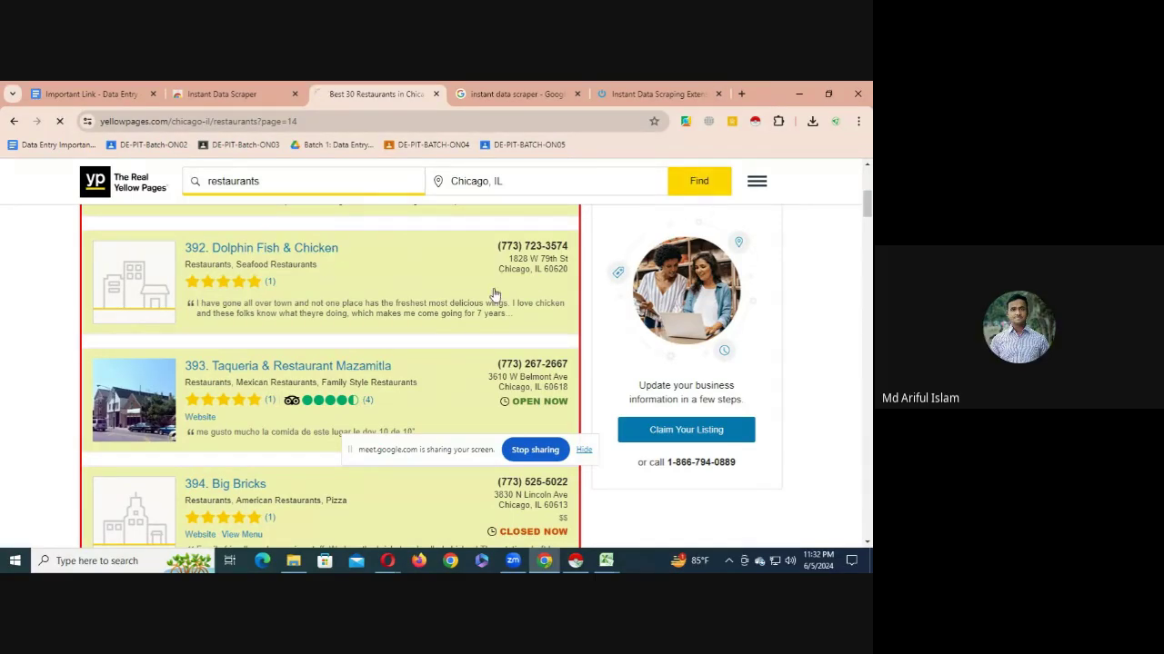
{"action": "mouse_move", "coordinate": [607, 564]}
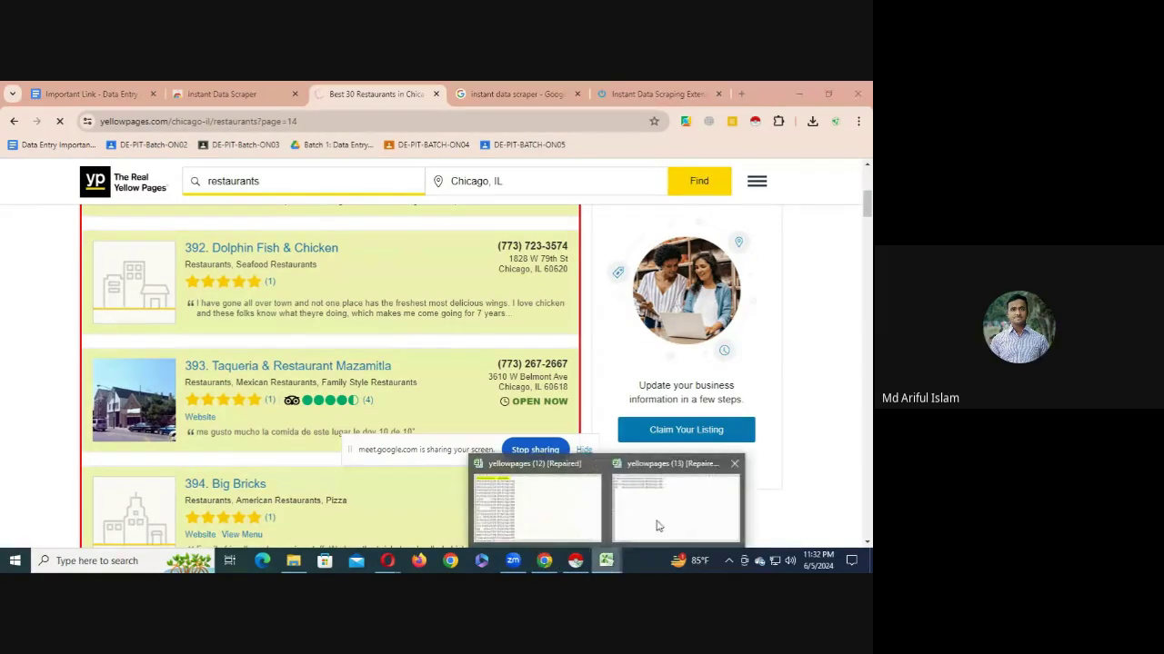
{"action": "left_click", "coordinate": [506, 482]}
{"action": "scroll", "coordinate": [104, 319], "scroll_direction": "up", "scroll_amount": 4}
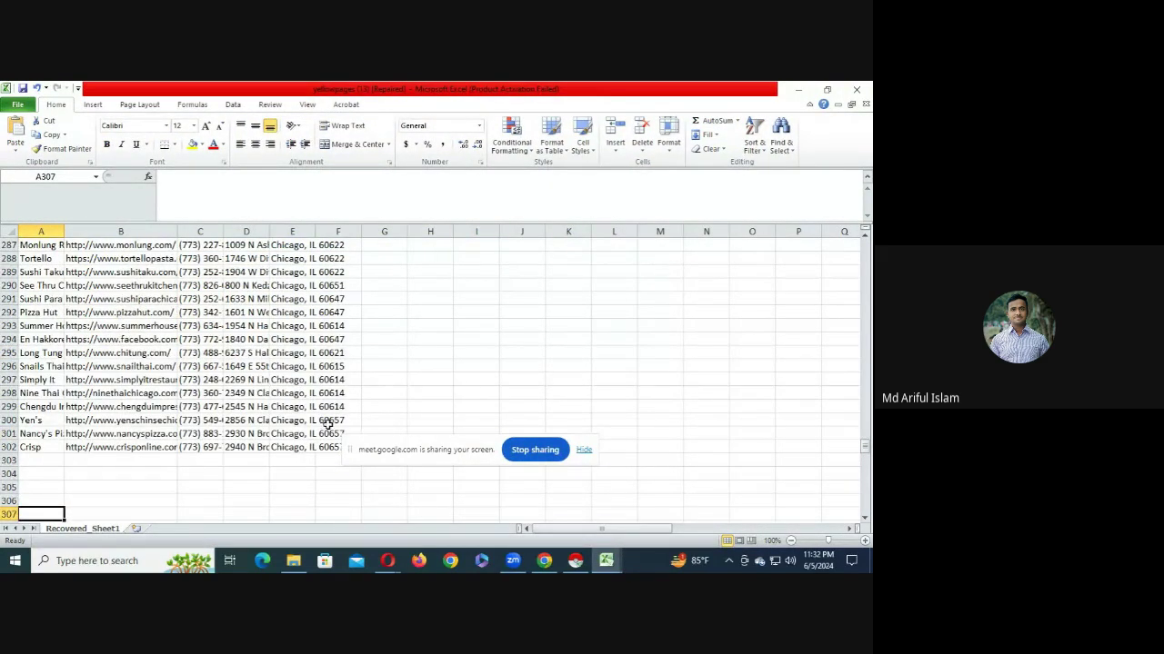
{"action": "scroll", "coordinate": [309, 354], "scroll_direction": "up", "scroll_amount": 10}
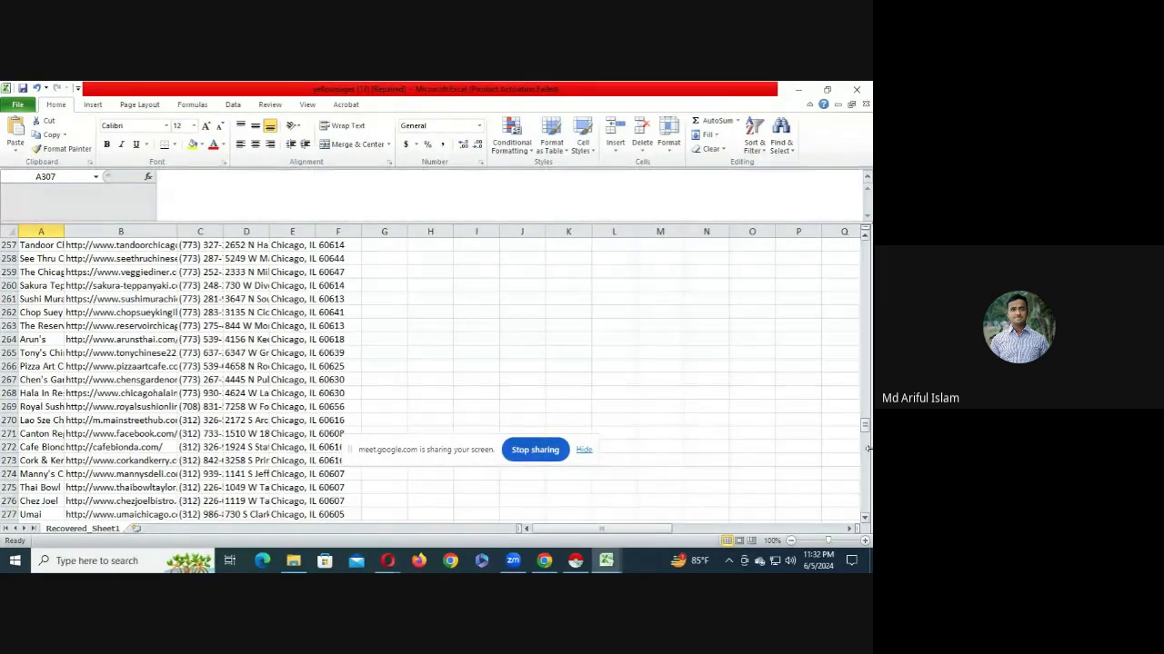
{"action": "left_click_drag", "start_coordinate": [864, 425], "coordinate": [864, 242]}
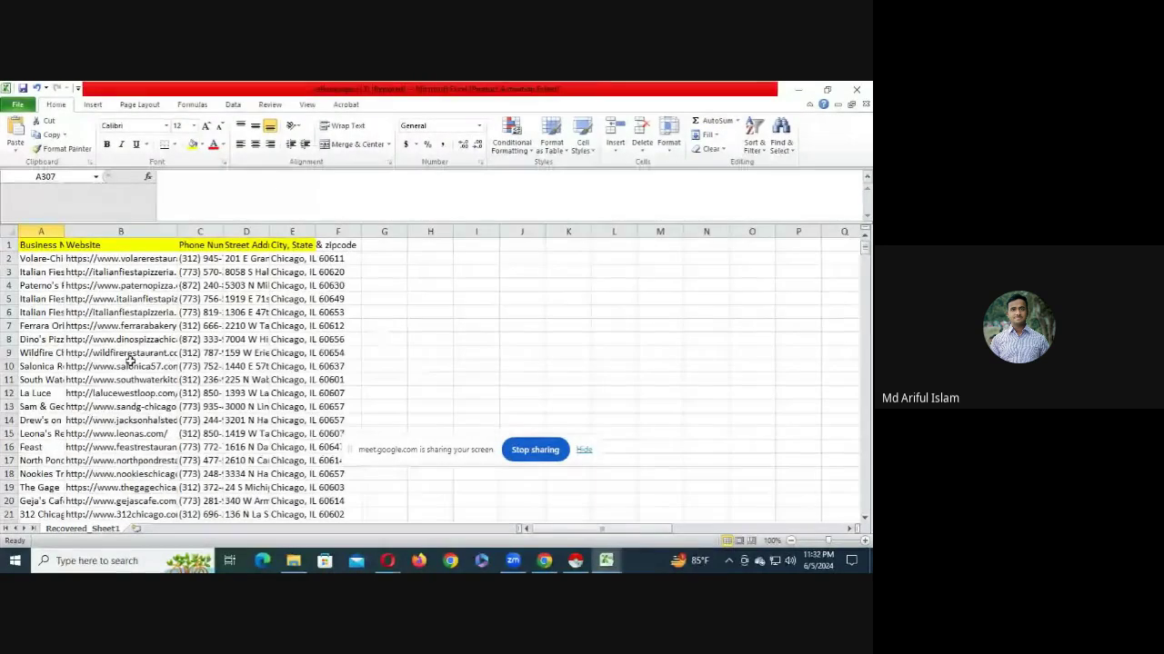
{"action": "key", "text": "ctrl+z"}
{"action": "key", "text": "ctrl+z"}
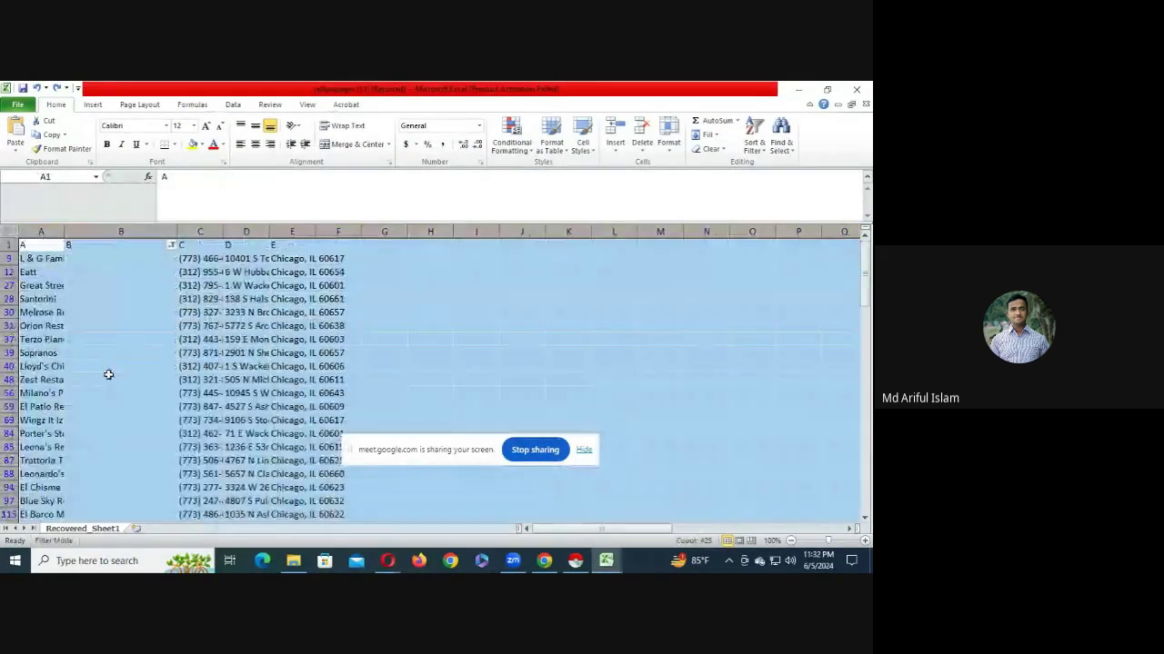
{"action": "key", "text": "ctrl+z"}
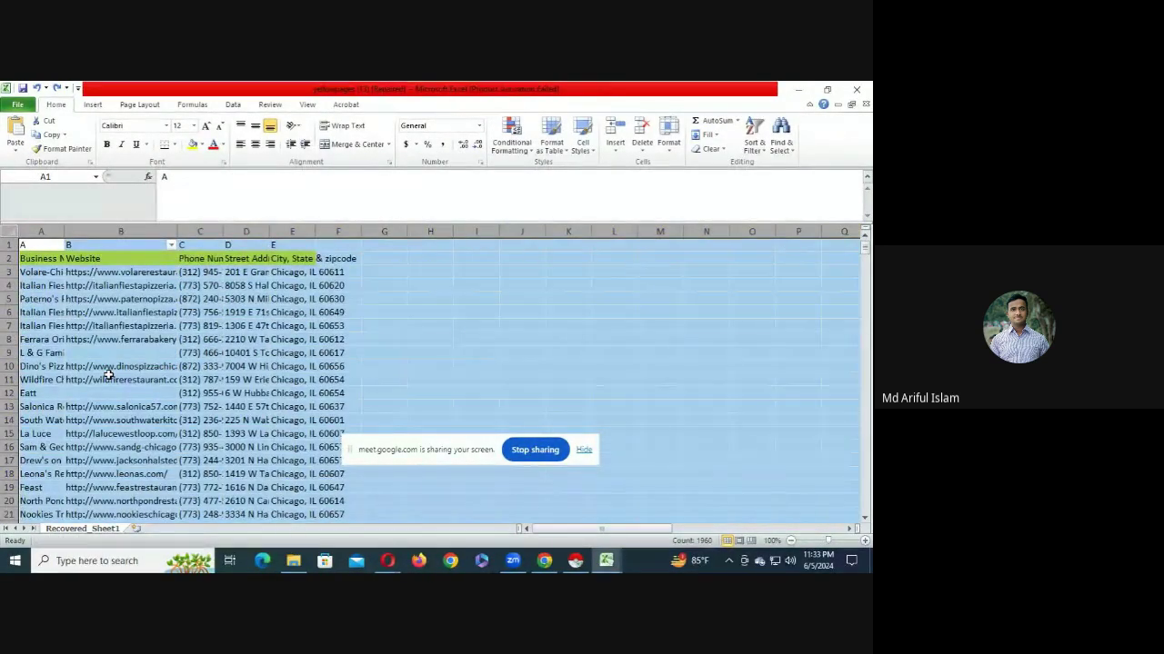
{"action": "key", "text": "ctrl+z"}
{"action": "key", "text": "ctrl+z"}
{"action": "key", "text": "ctrl+z"}
{"action": "key", "text": "ctrl+z"}
{"action": "key", "text": "ctrl+z"}
{"action": "key", "text": "ctrl+z"}
{"action": "key", "text": "ctrl+z"}
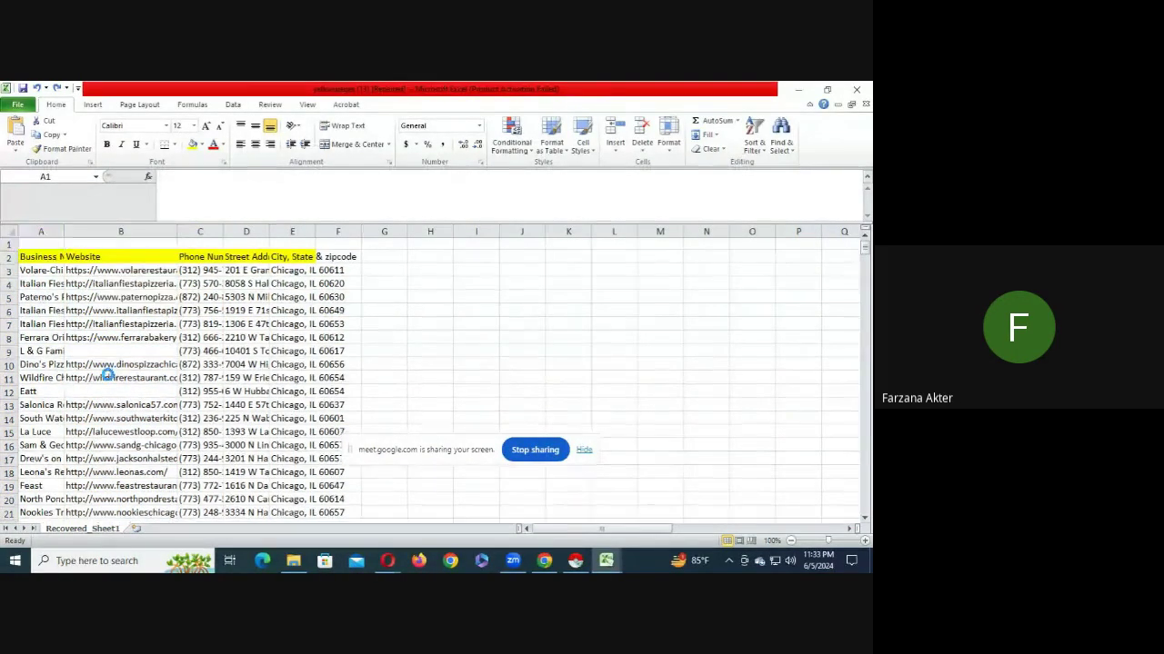
{"action": "key", "text": "ctrl+z"}
{"action": "left_click", "coordinate": [193, 312]}
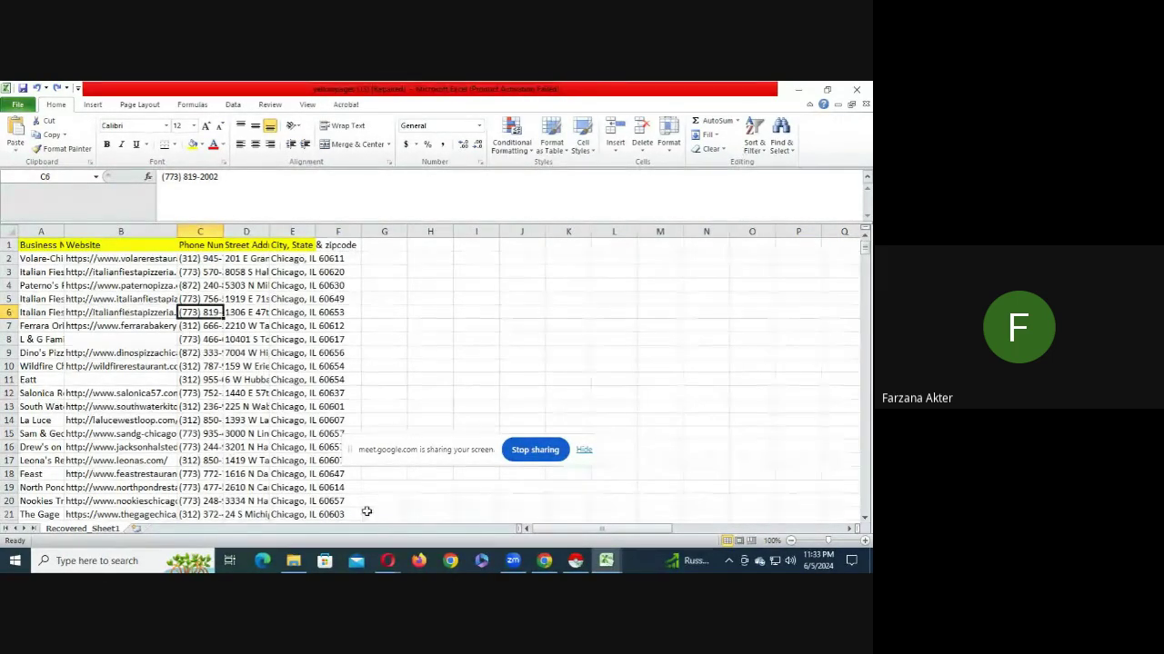
{"action": "left_click", "coordinate": [387, 561]}
- Select the Instant Data Scrapper heading and link in the Important Link course document
{"action": "left_click", "coordinate": [369, 526]}
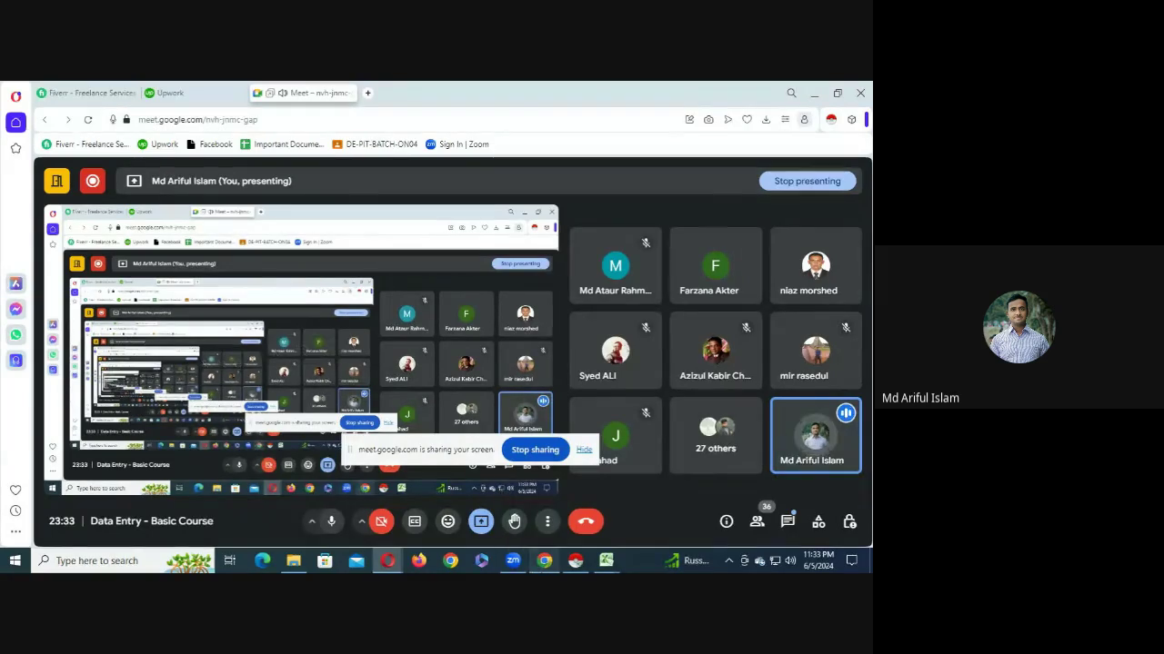
{"action": "left_click", "coordinate": [544, 561]}
{"action": "left_click", "coordinate": [143, 88]}
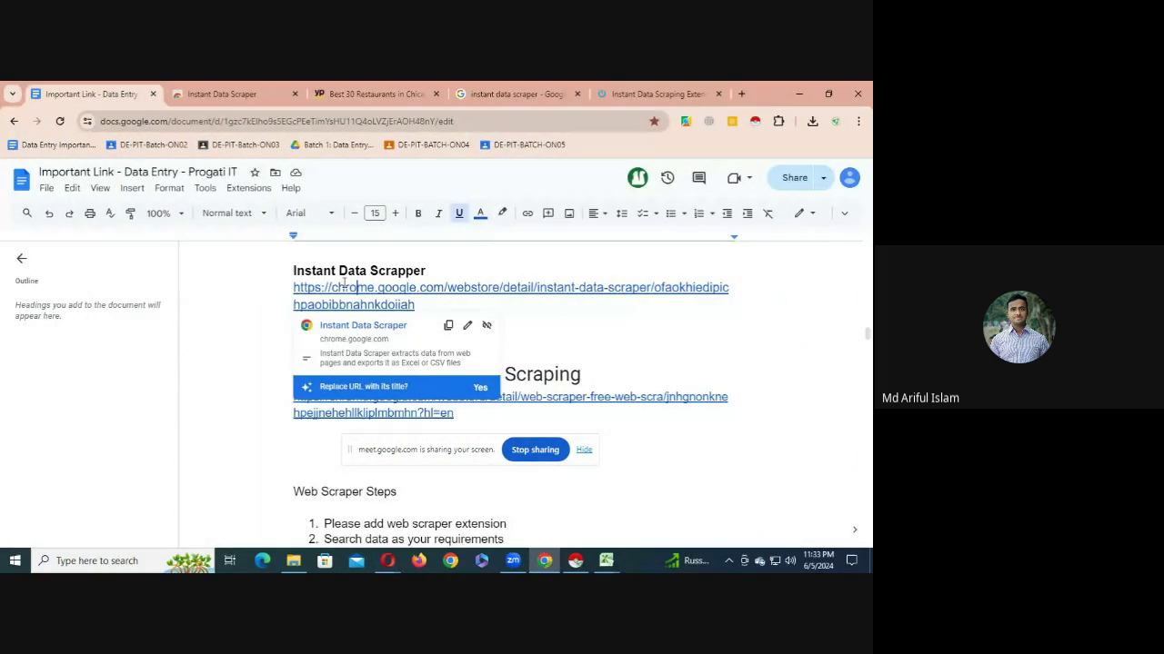
{"action": "left_click_drag", "start_coordinate": [301, 275], "coordinate": [431, 313]}
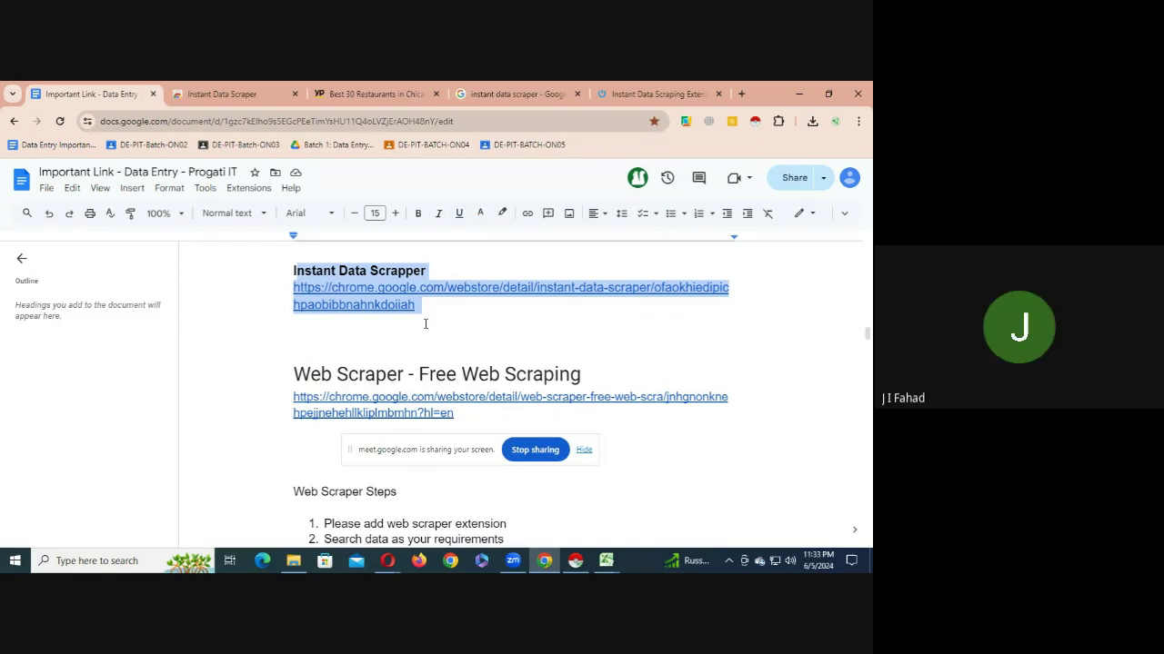
- Mute one participant for everyone in the Meet call and bring up the in-call messages
{"action": "left_click", "coordinate": [388, 561]}
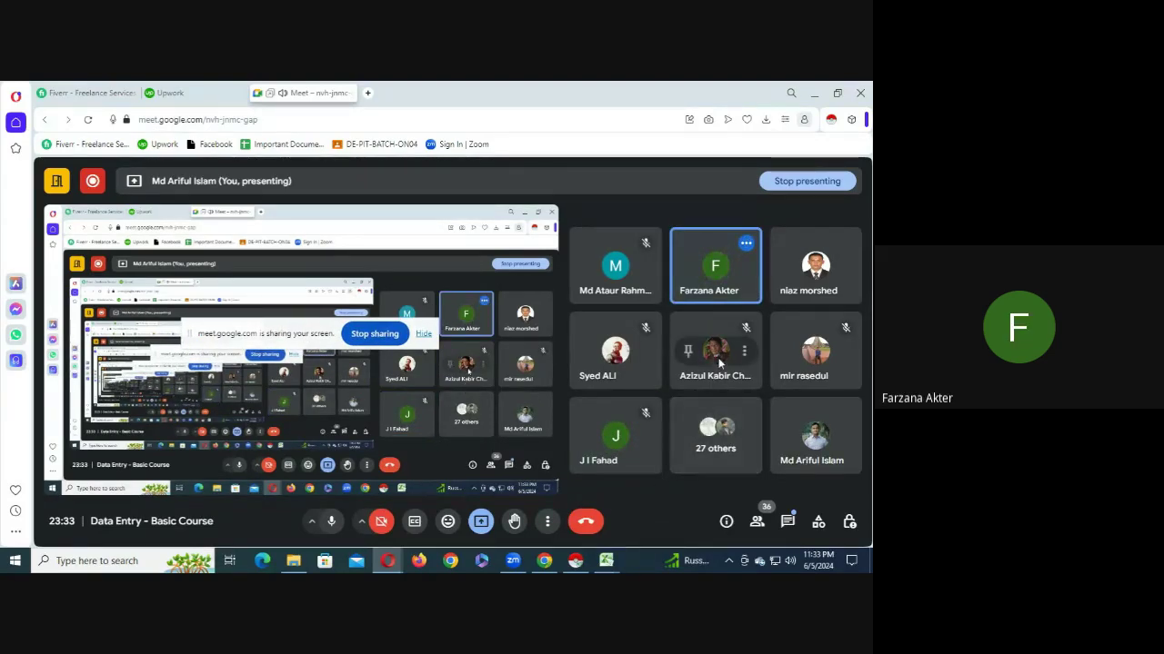
{"action": "mouse_move", "coordinate": [716, 358]}
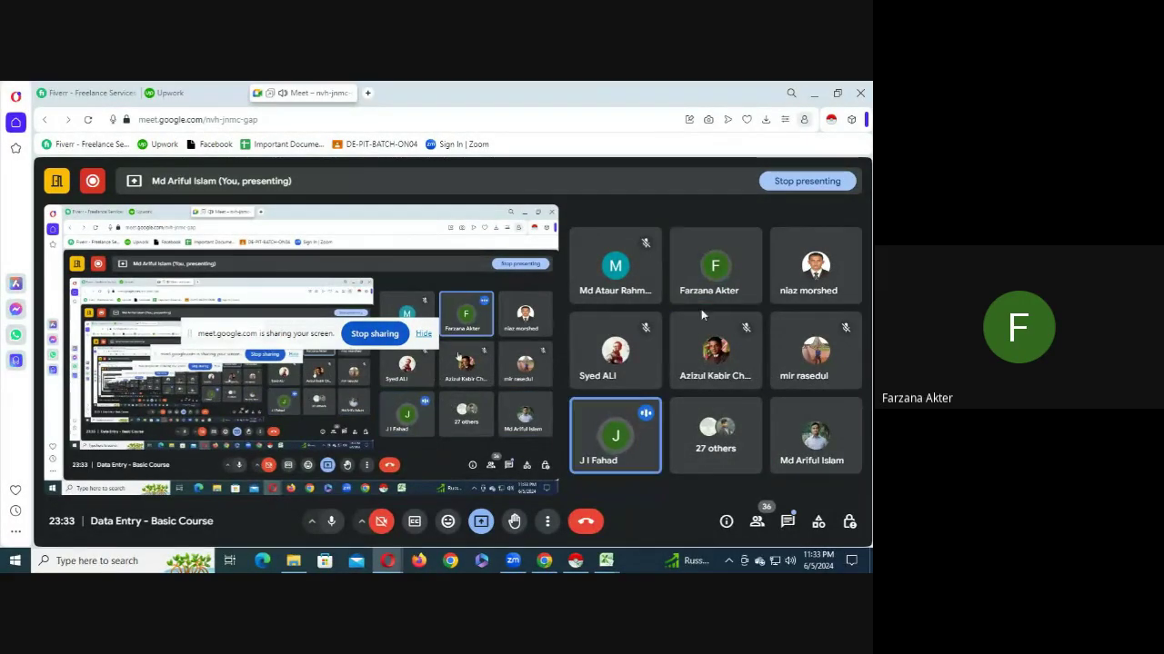
{"action": "left_click", "coordinate": [715, 266]}
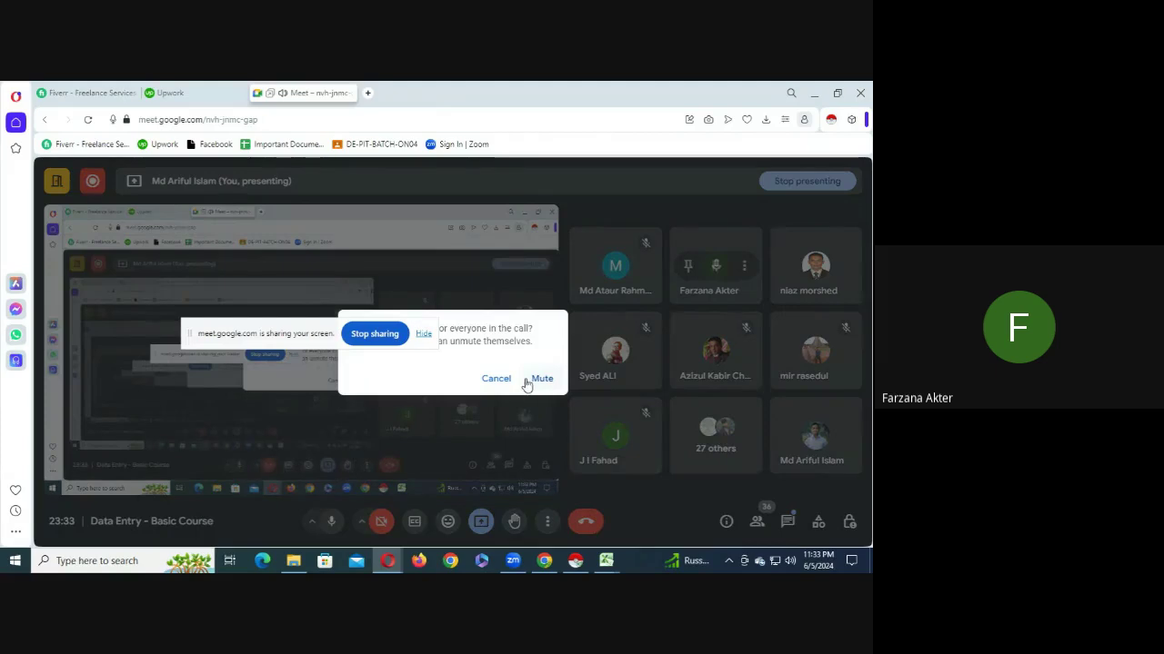
{"action": "left_click", "coordinate": [528, 382]}
{"action": "left_click", "coordinate": [547, 562]}
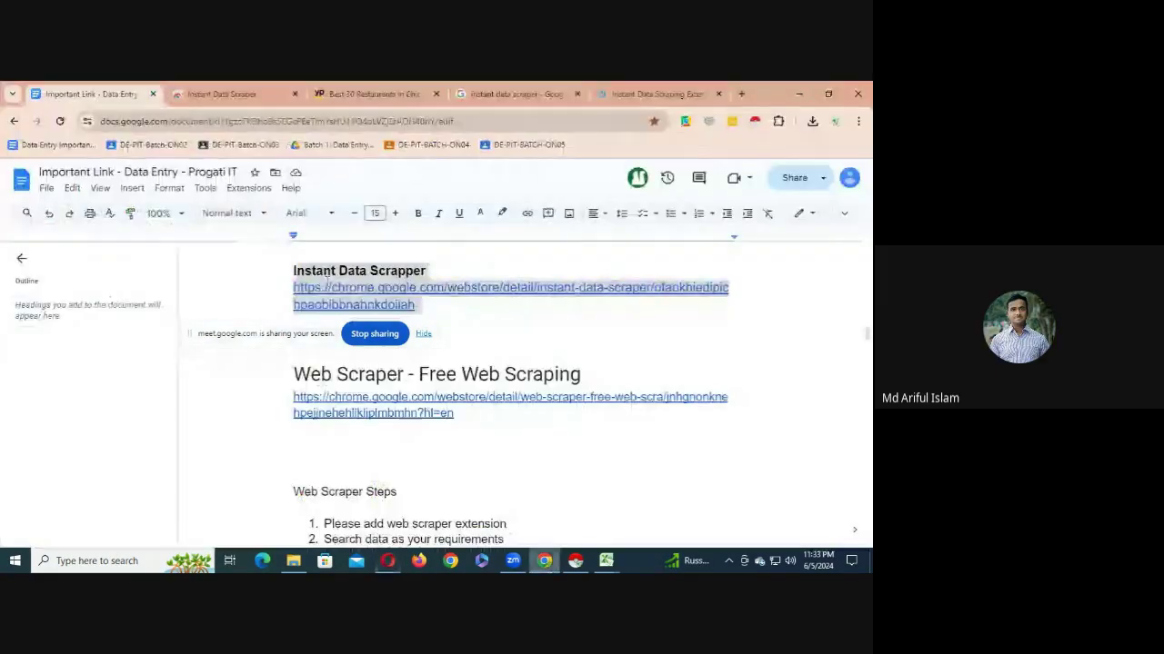
{"action": "left_click", "coordinate": [387, 561]}
{"action": "left_click", "coordinate": [787, 521]}
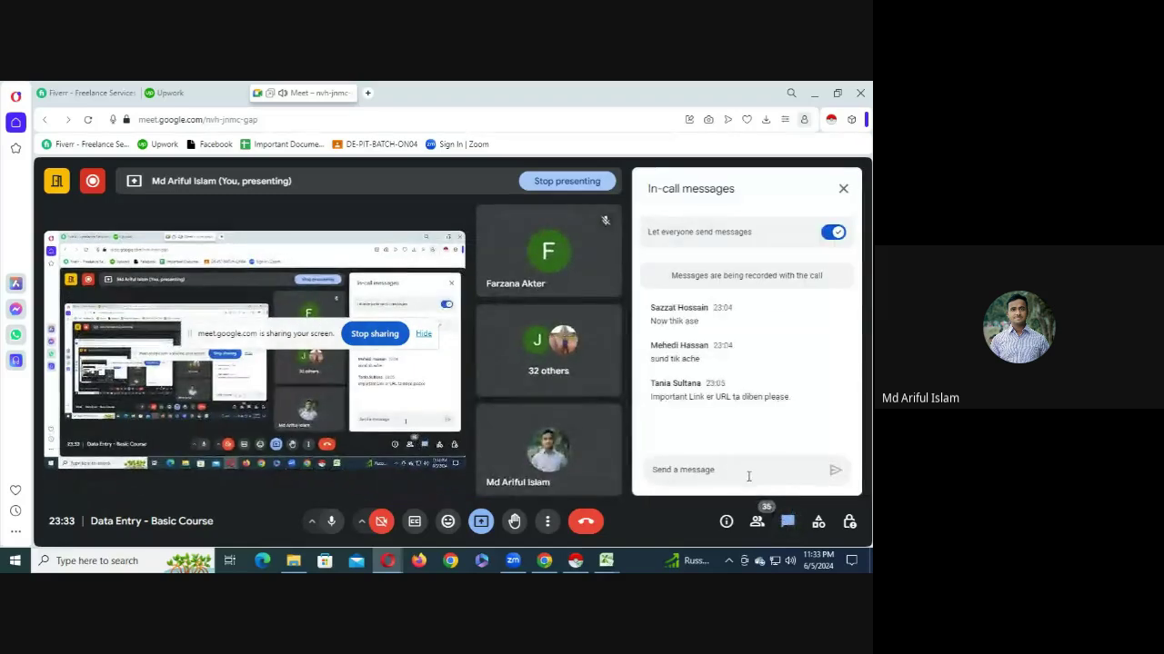
- Send the Important Link document's URL in Meet chat, then return to the yellowpages Excel workbook
{"action": "key", "text": "Return"}
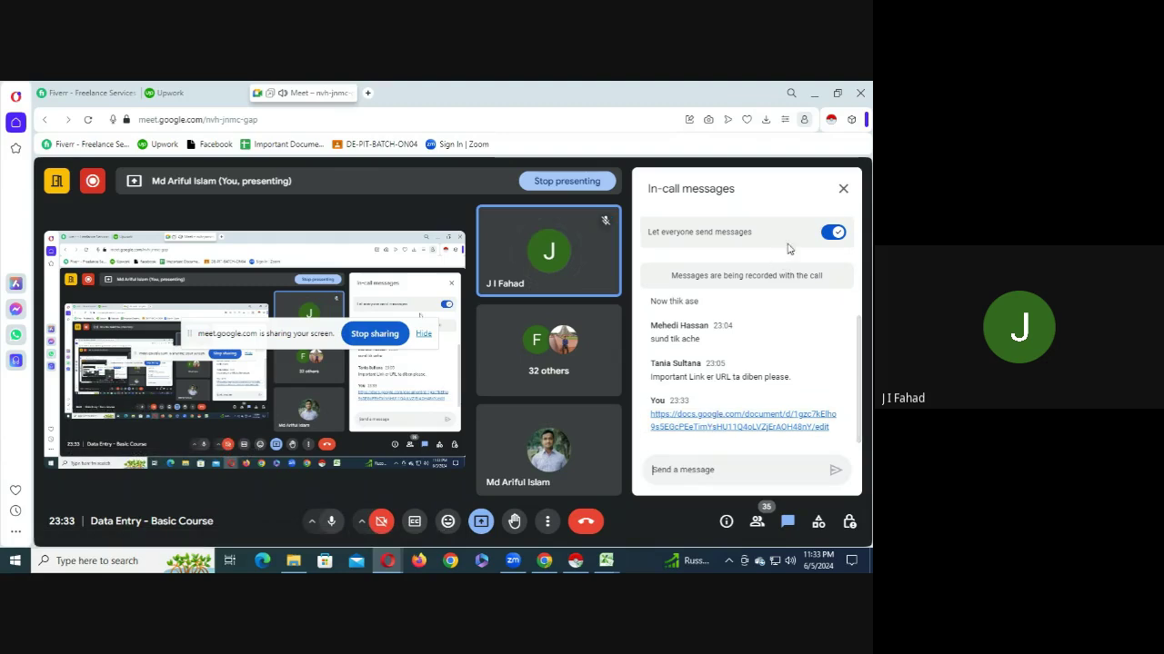
{"action": "left_click", "coordinate": [843, 188]}
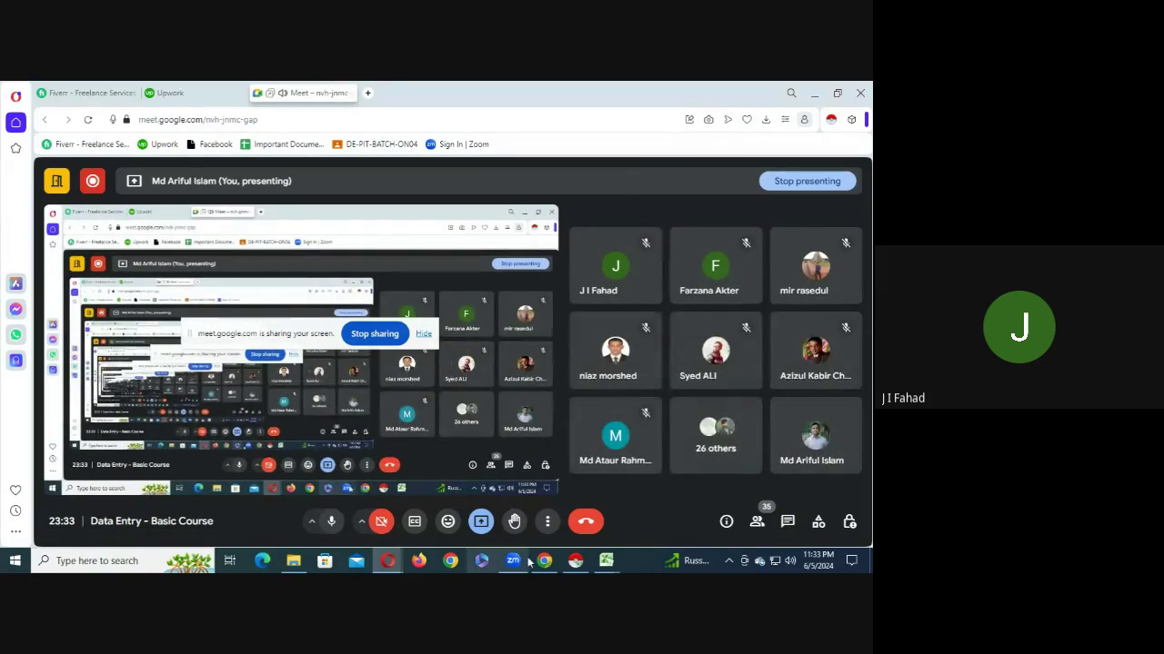
{"action": "left_click", "coordinate": [544, 561]}
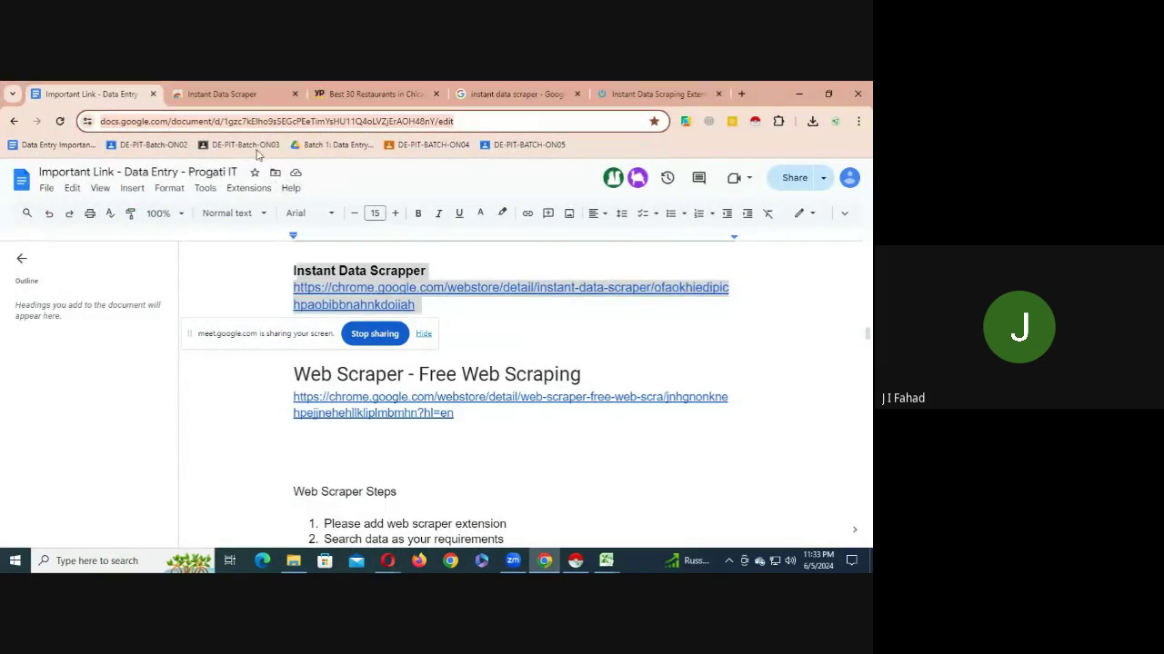
{"action": "left_click", "coordinate": [607, 561]}
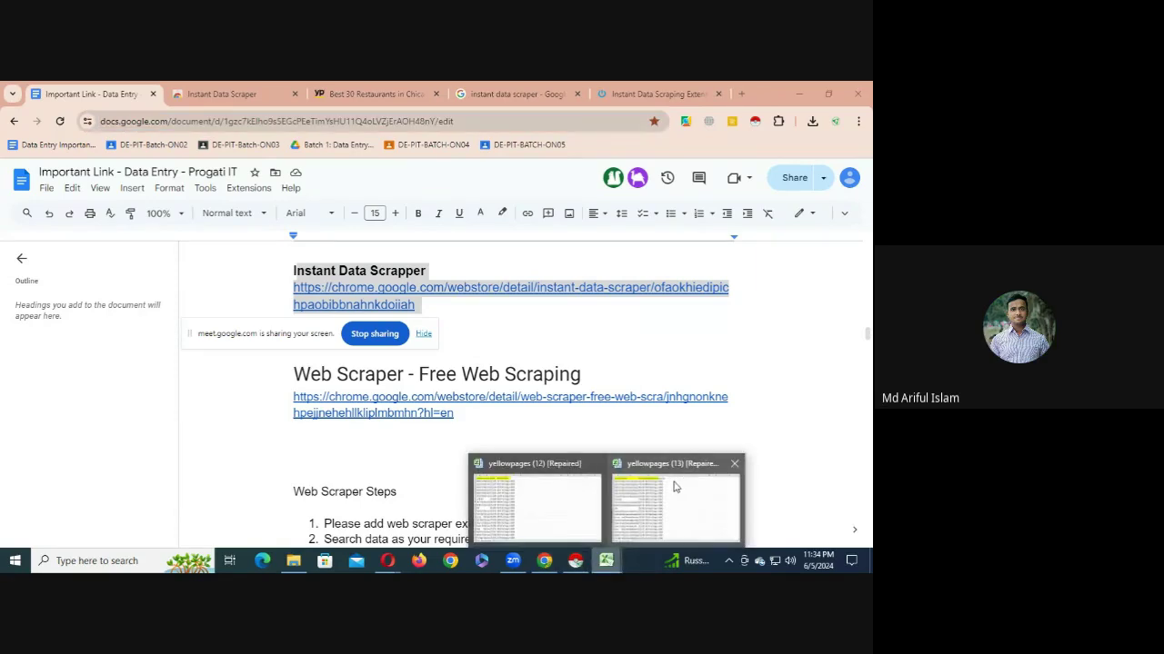
{"action": "left_click", "coordinate": [662, 513]}
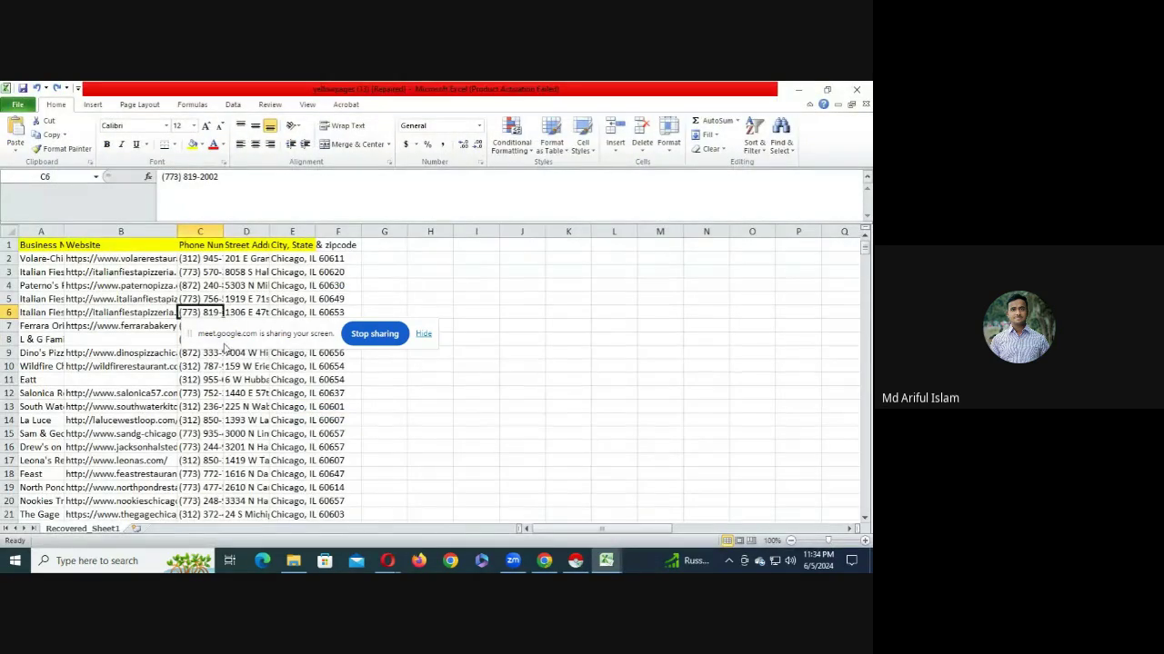
- Insert an empty row above the Business Name header row
{"action": "left_click_drag", "start_coordinate": [246, 340], "coordinate": [245, 109]}
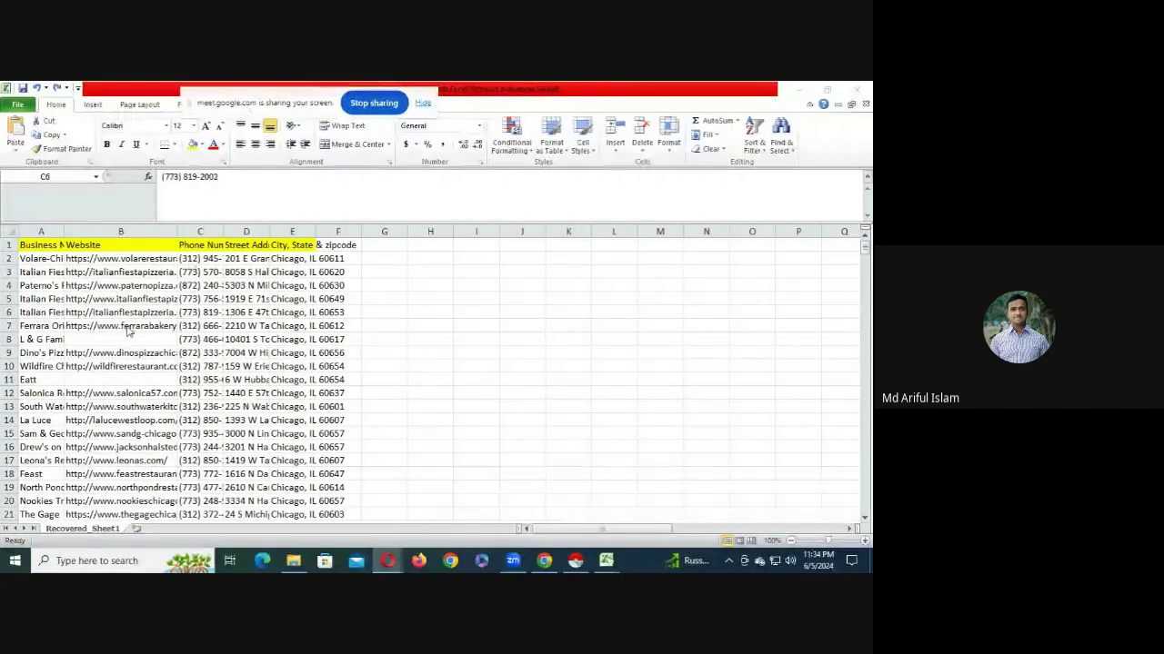
{"action": "left_click", "coordinate": [97, 272]}
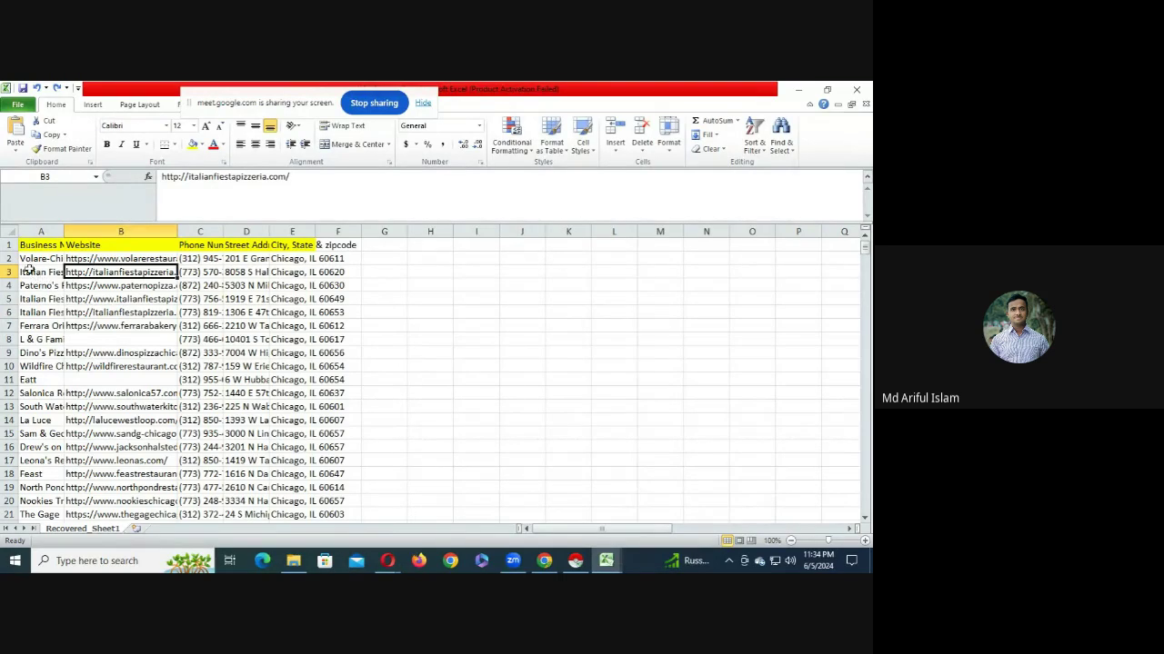
{"action": "left_click", "coordinate": [6, 245]}
{"action": "right_click", "coordinate": [9, 246]}
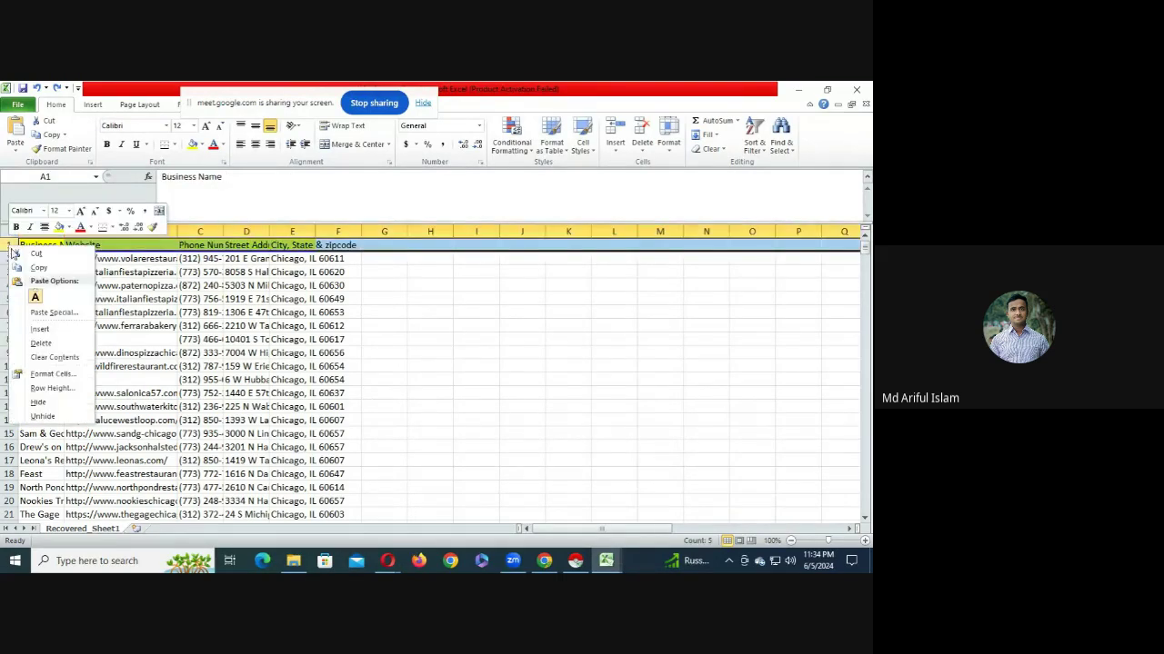
{"action": "left_click", "coordinate": [46, 329]}
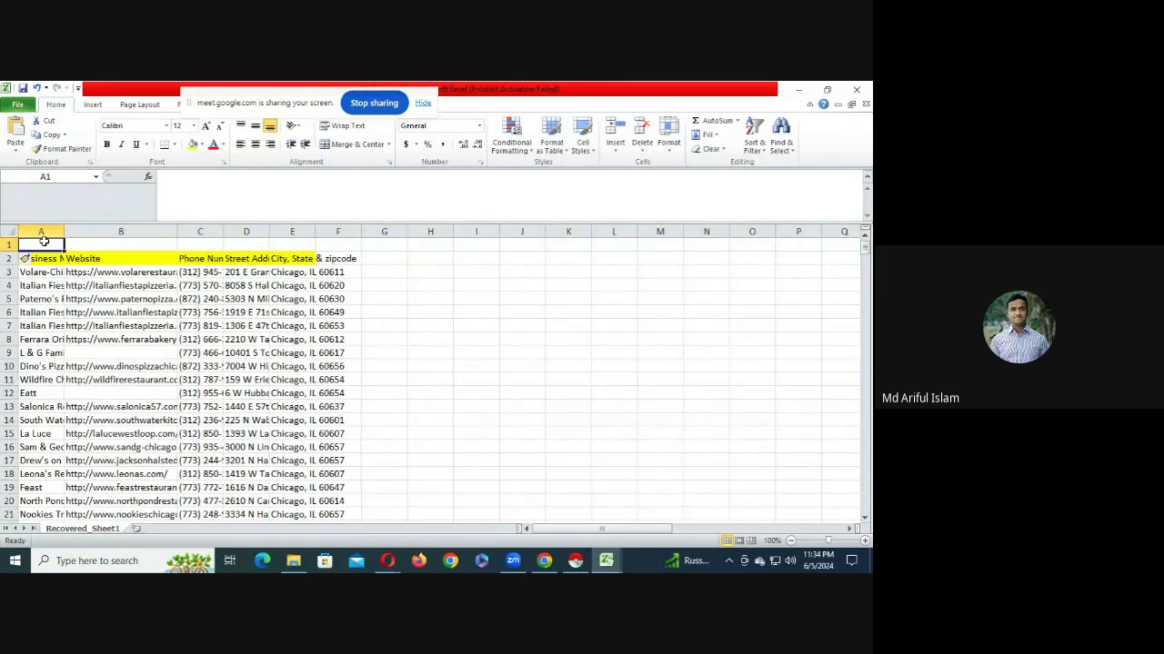
- Label cells A1 to E1 as A, B, C, D and E, then select row 1
{"action": "type", "text": "A"}
{"action": "left_click", "coordinate": [90, 245]}
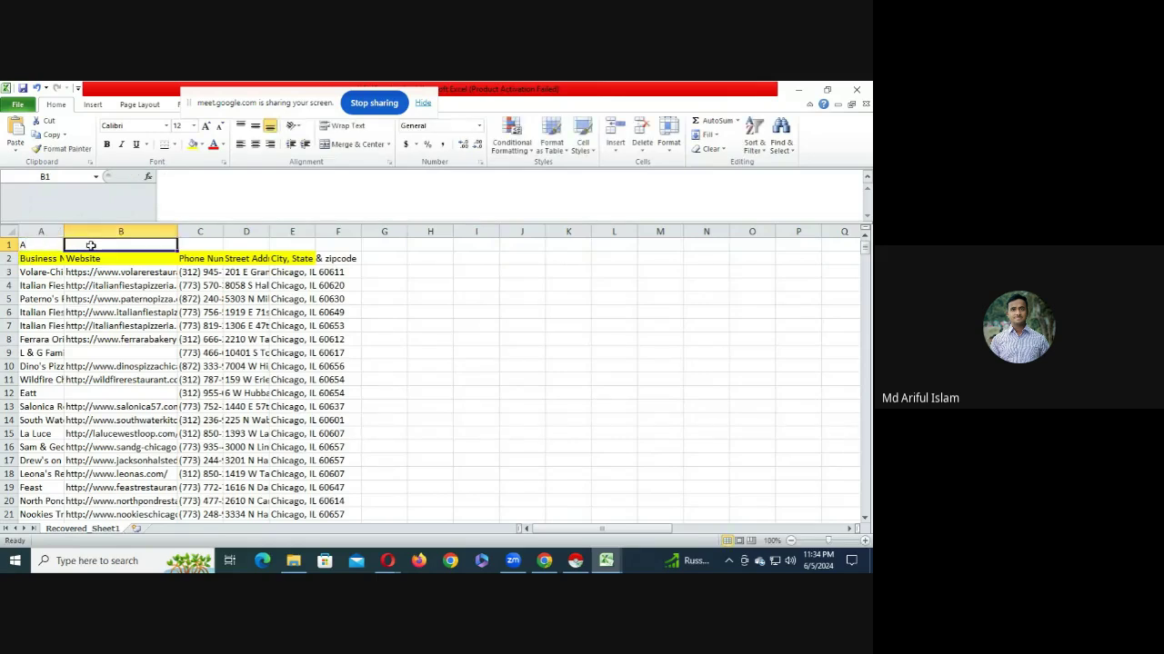
{"action": "type", "text": "B"}
{"action": "left_click", "coordinate": [217, 245]}
{"action": "type", "text": "C"}
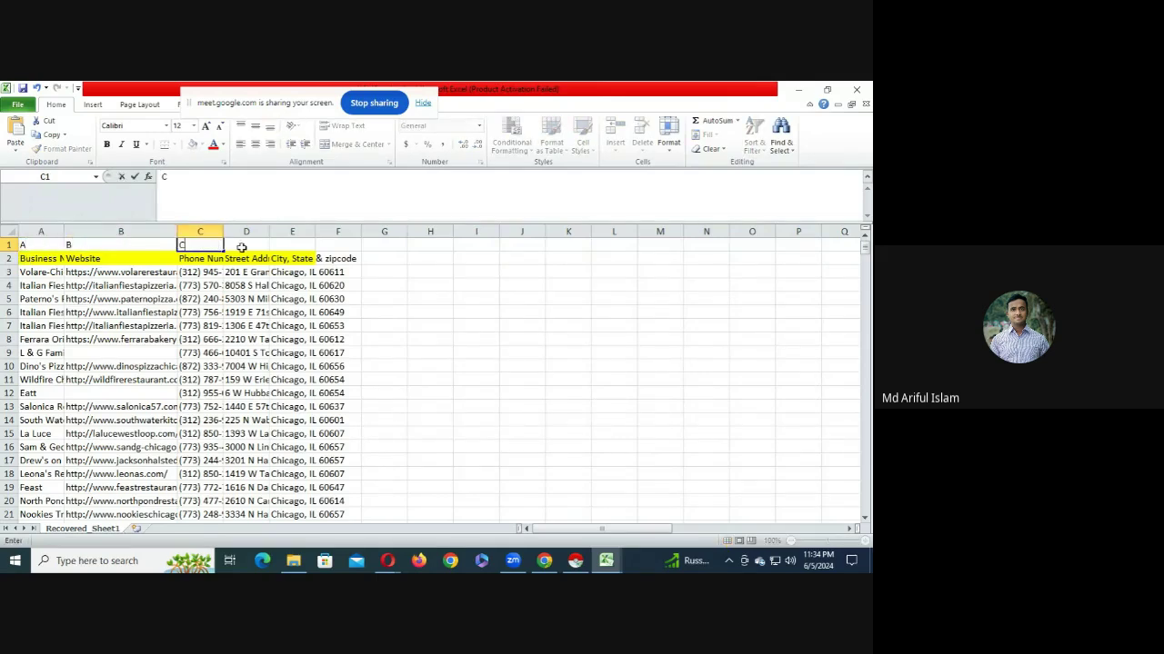
{"action": "left_click", "coordinate": [267, 244]}
{"action": "type", "text": "D"}
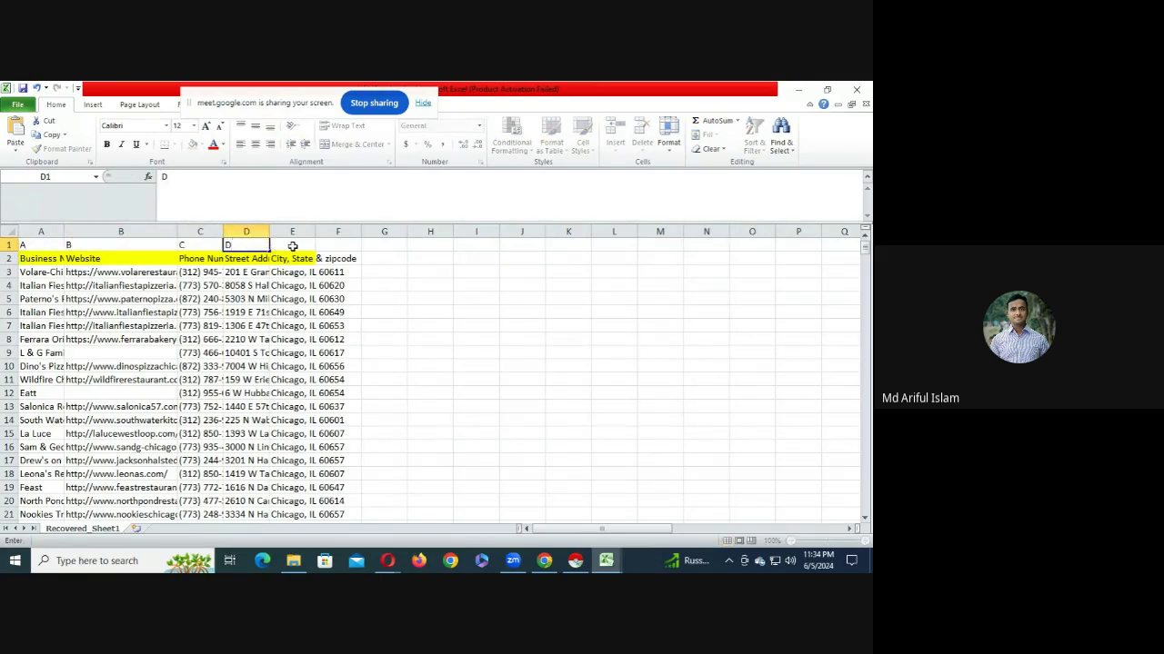
{"action": "left_click", "coordinate": [291, 246]}
{"action": "type", "text": "E"}
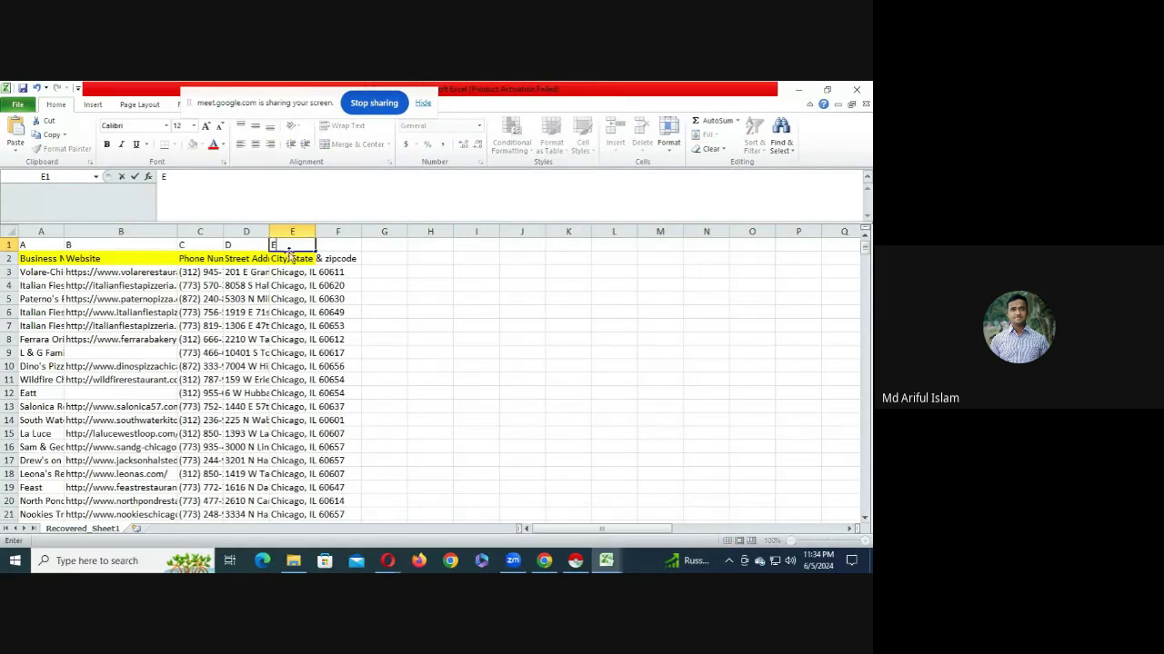
{"action": "left_click", "coordinate": [292, 298]}
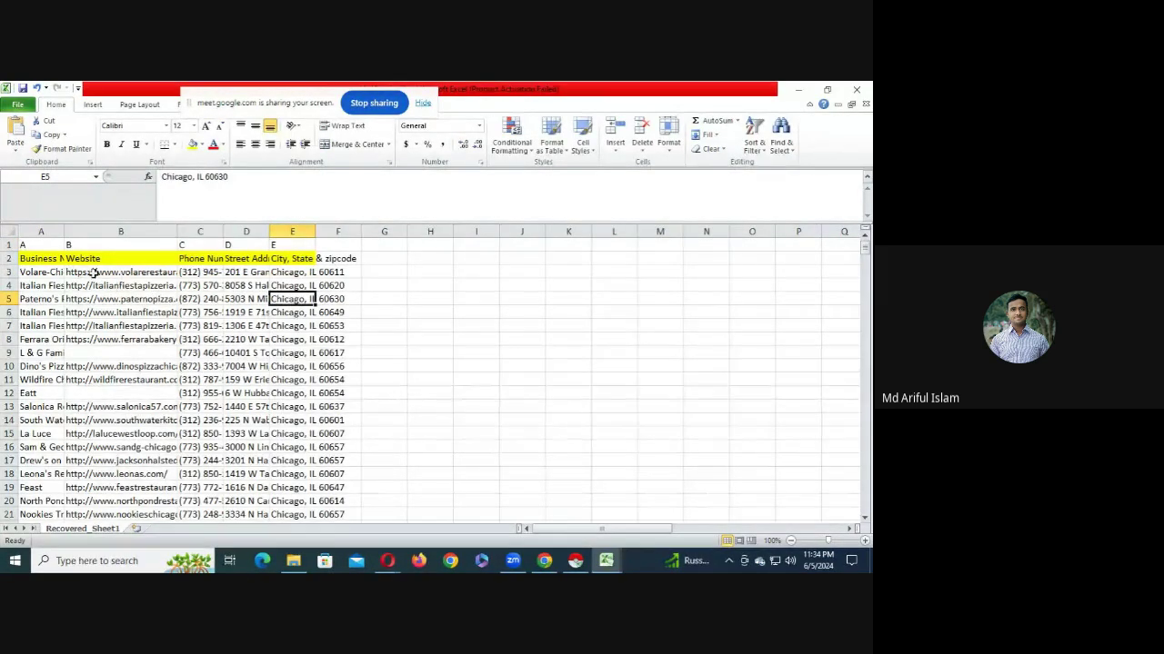
{"action": "left_click", "coordinate": [9, 245]}
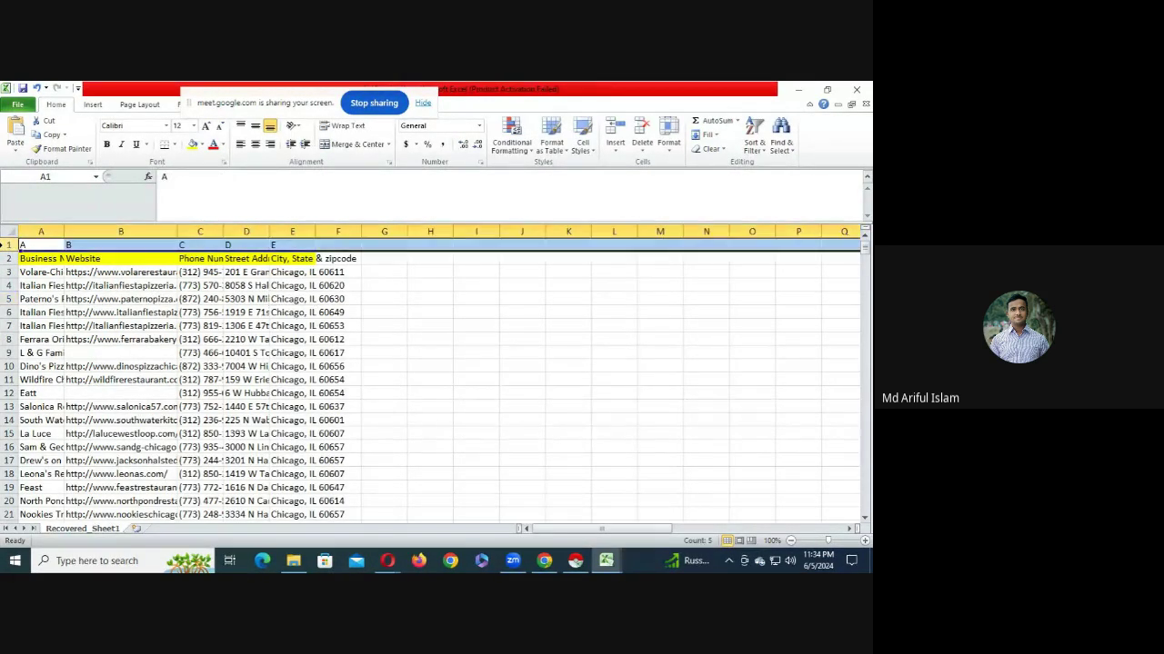
- Turn on Sort & Filter filters for the labelled row 1 and select column B
{"action": "left_click", "coordinate": [754, 150]}
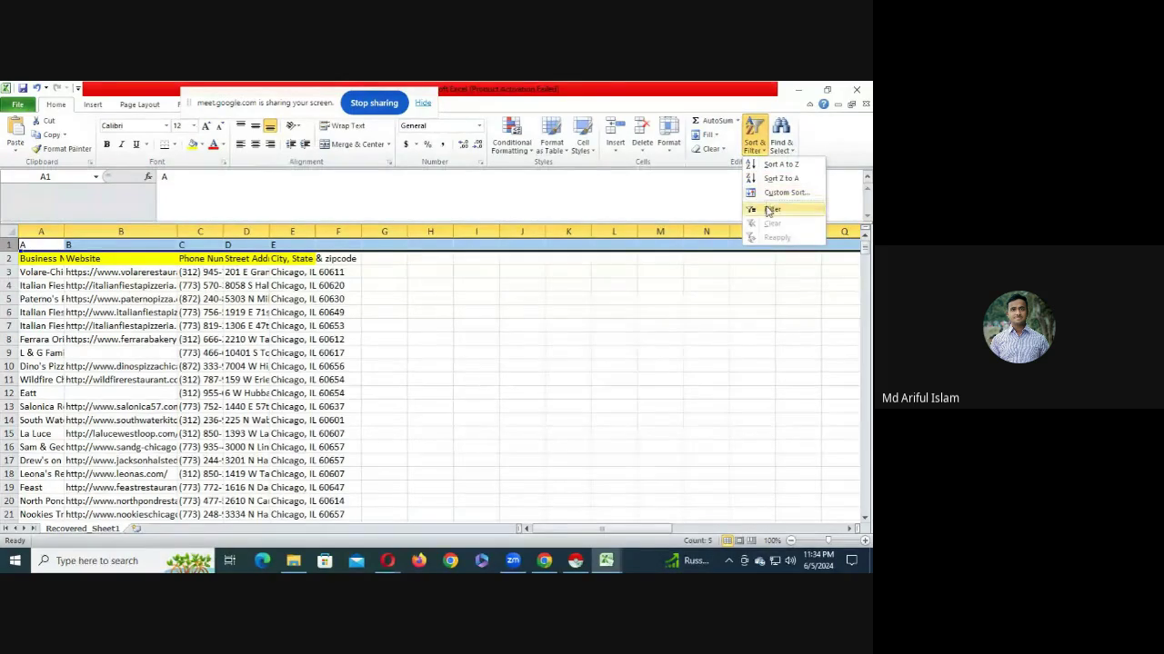
{"action": "left_click", "coordinate": [773, 211]}
{"action": "left_click", "coordinate": [225, 366]}
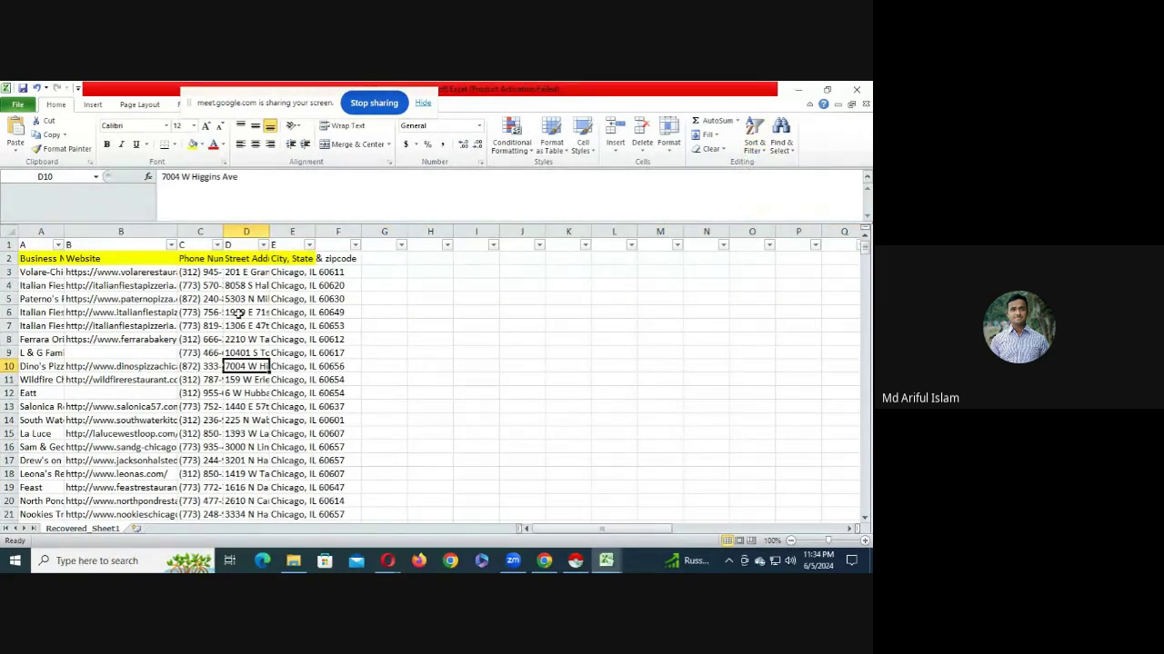
{"action": "left_click", "coordinate": [133, 231]}
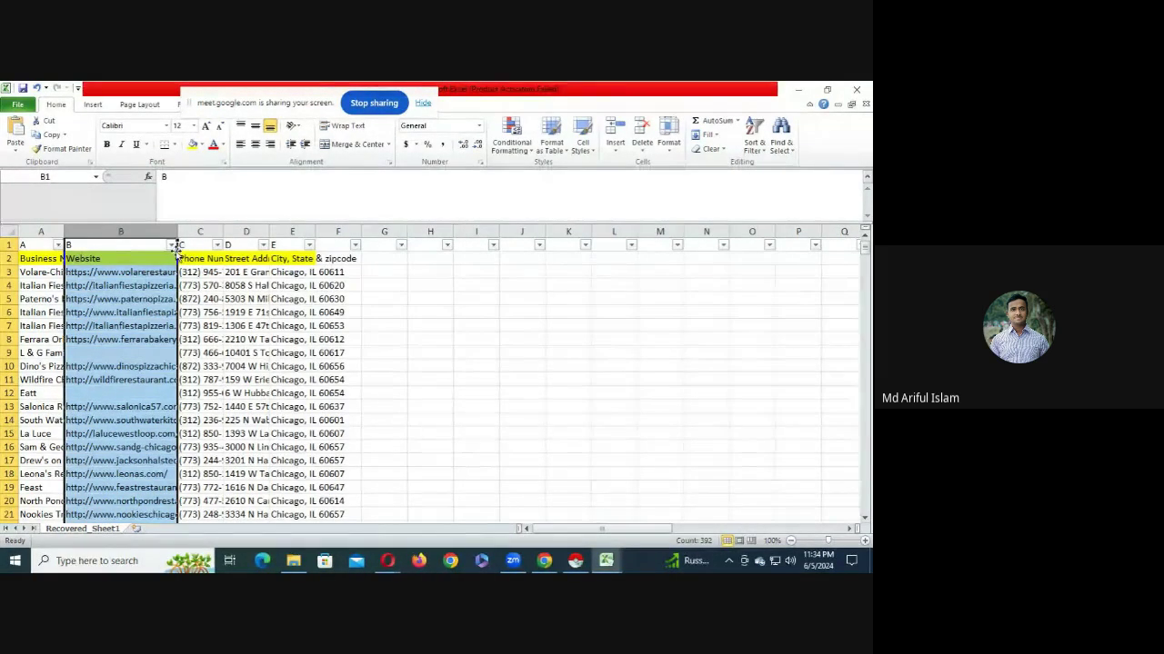
- In column B's filter list, untick all values and tick only (Blanks)
{"action": "left_click", "coordinate": [172, 245]}
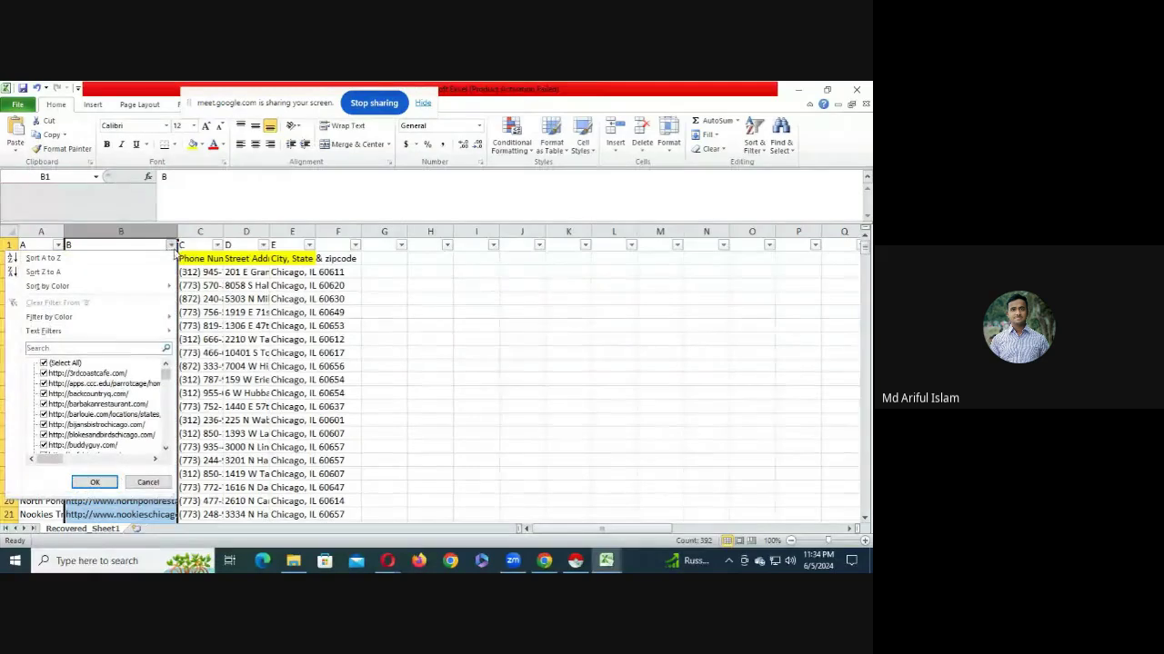
{"action": "left_click", "coordinate": [56, 365]}
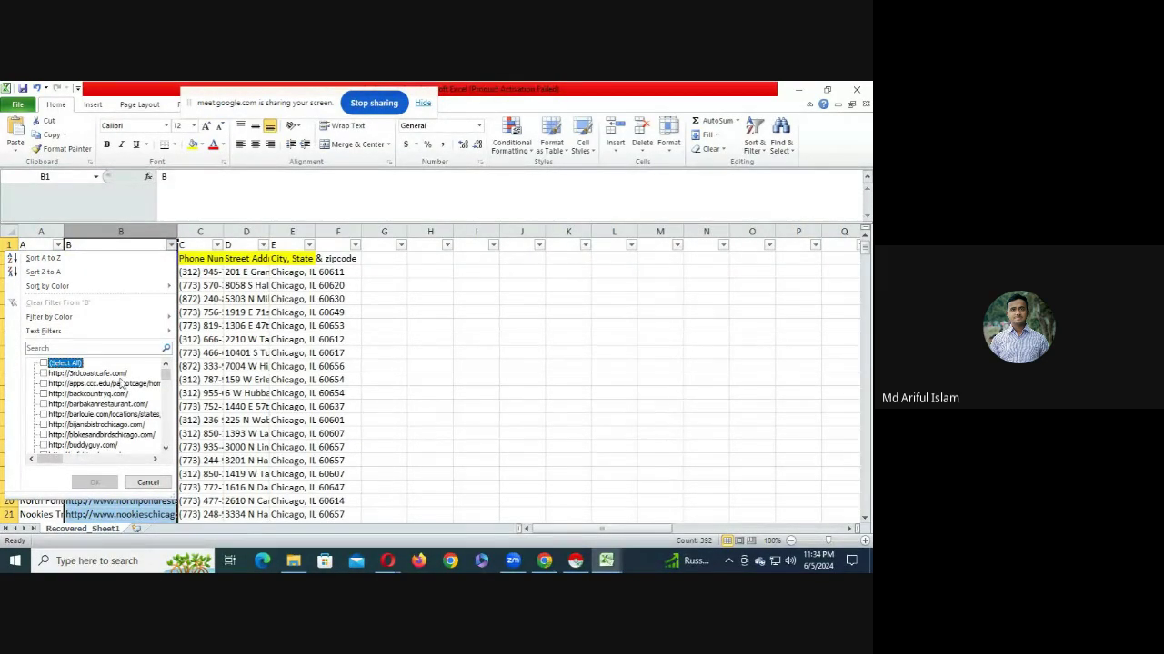
{"action": "left_click_drag", "start_coordinate": [163, 377], "coordinate": [168, 463]}
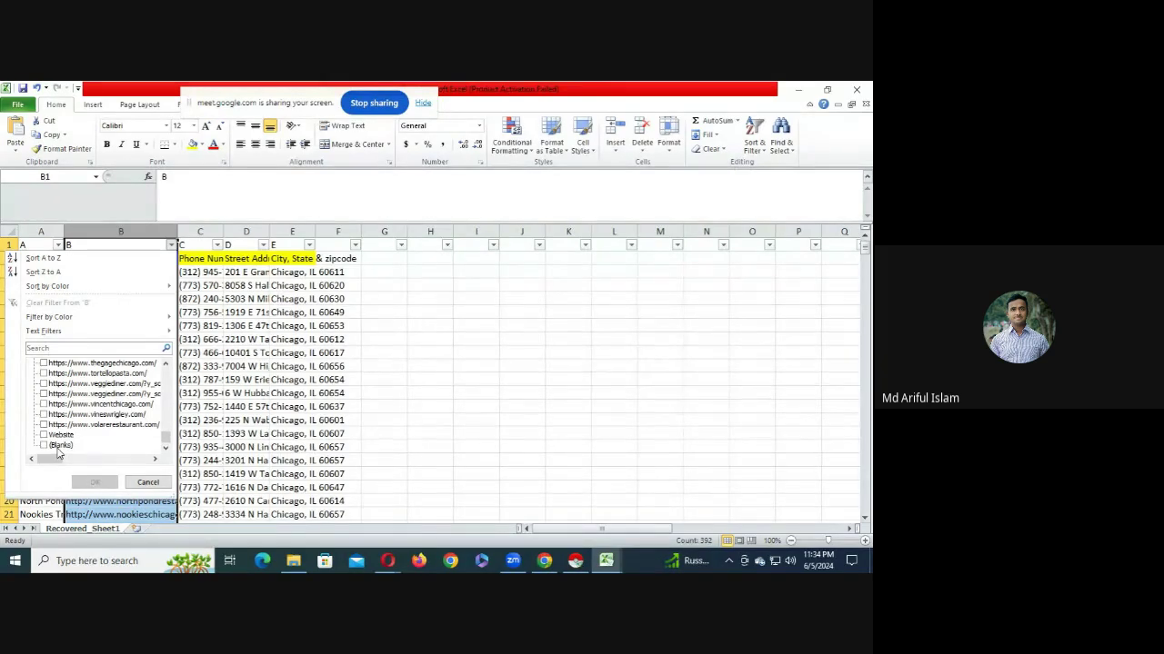
{"action": "left_click", "coordinate": [58, 446]}
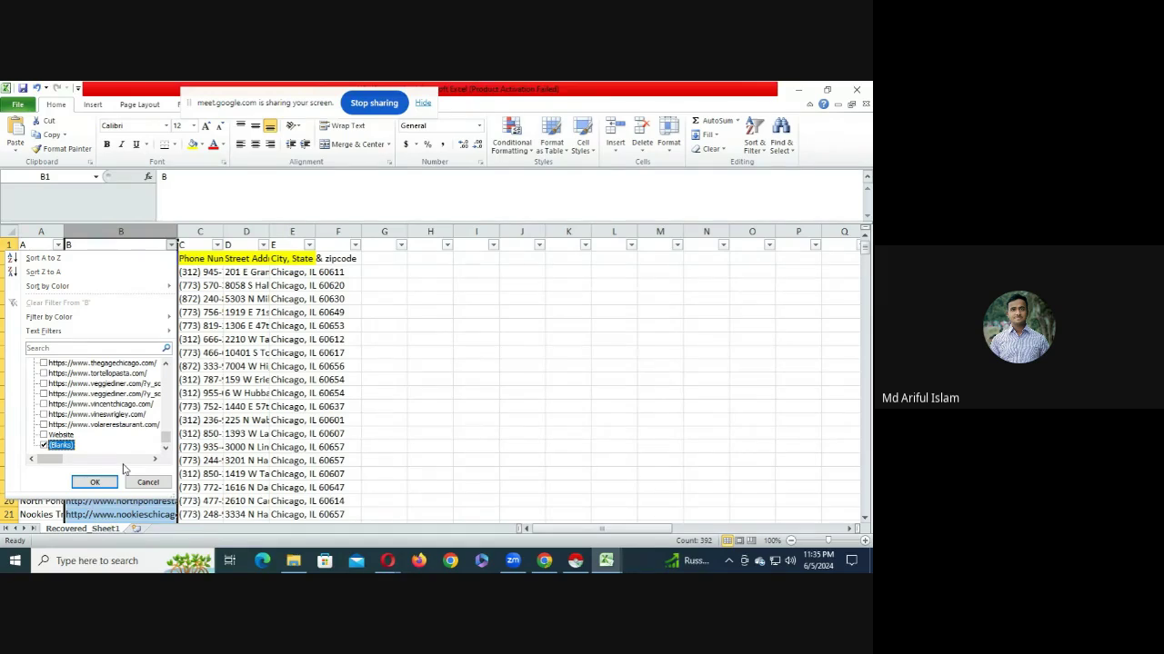
- Apply the blanks-only Website filter (84 of 391 records) and select the filtered block with Ctrl+A
{"action": "left_click", "coordinate": [94, 482]}
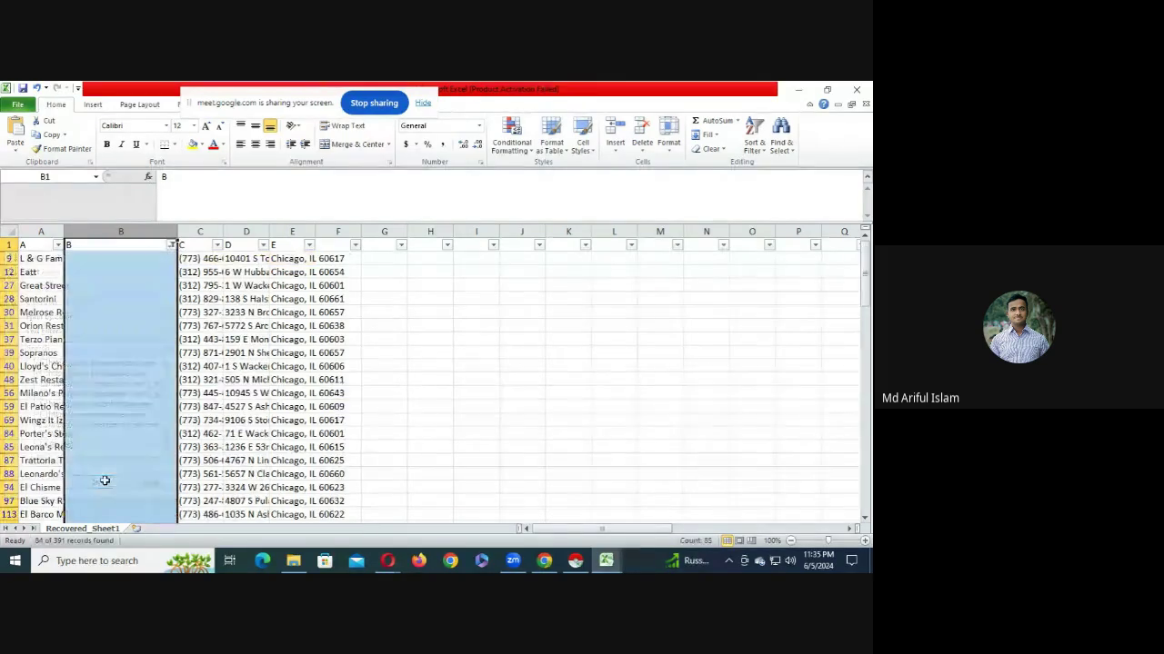
{"action": "scroll", "coordinate": [92, 388], "scroll_direction": "down", "scroll_amount": 20}
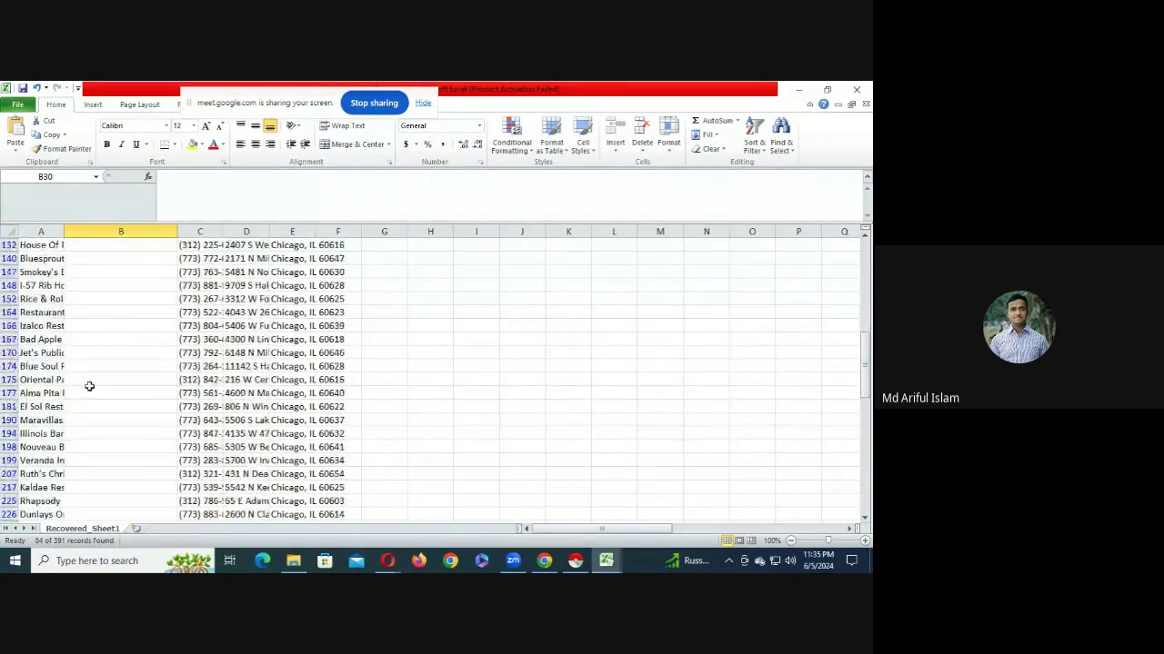
{"action": "scroll", "coordinate": [87, 386], "scroll_direction": "up", "scroll_amount": 7}
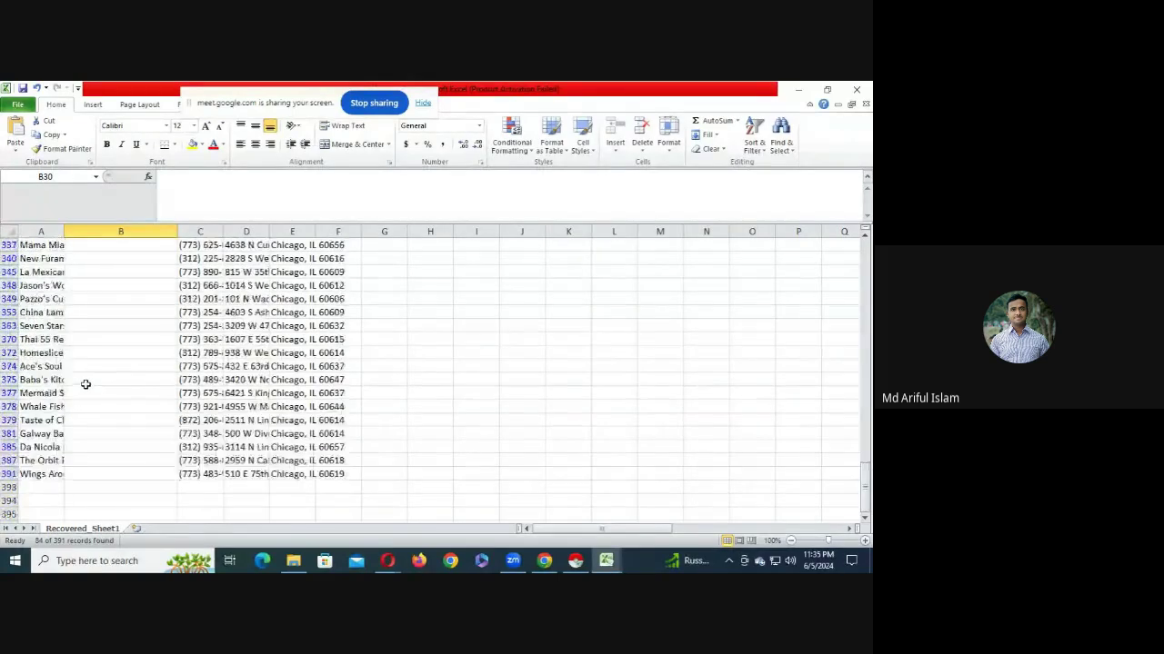
{"action": "scroll", "coordinate": [100, 400], "scroll_direction": "up", "scroll_amount": 12}
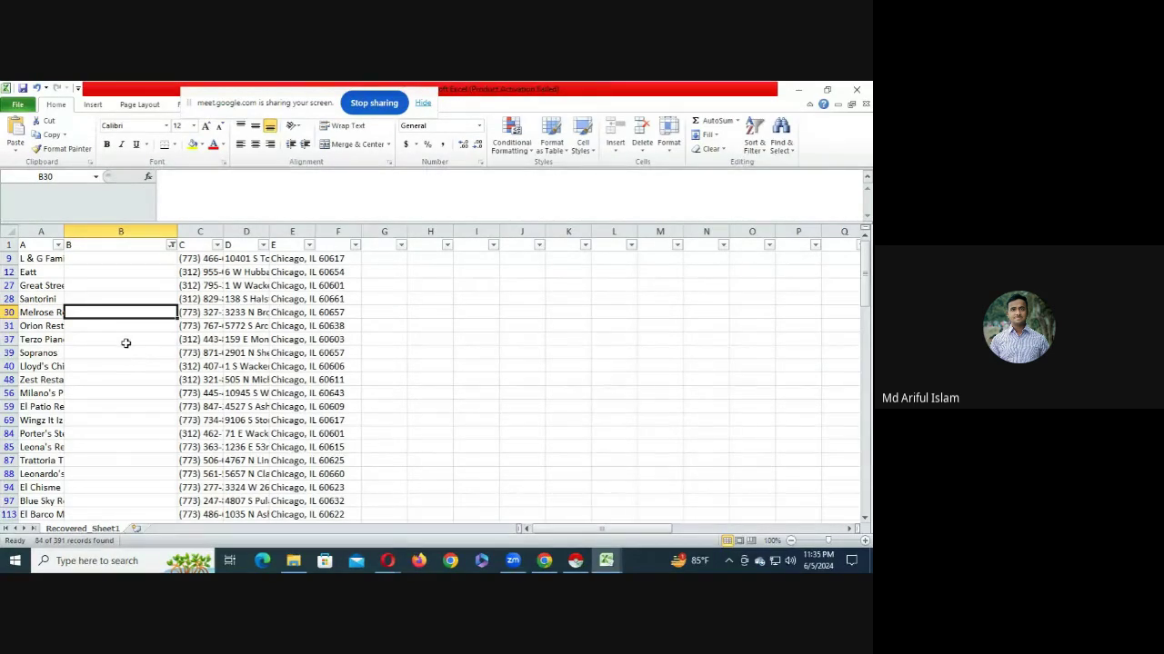
{"action": "left_click", "coordinate": [104, 295]}
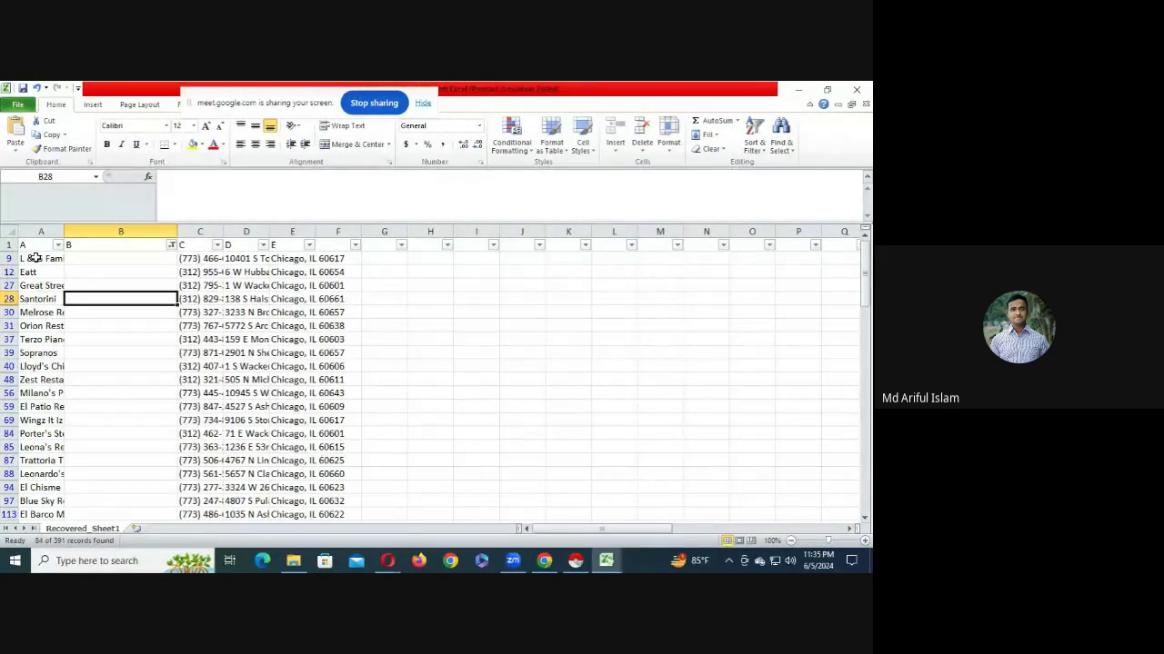
{"action": "key", "text": "ctrl+a"}
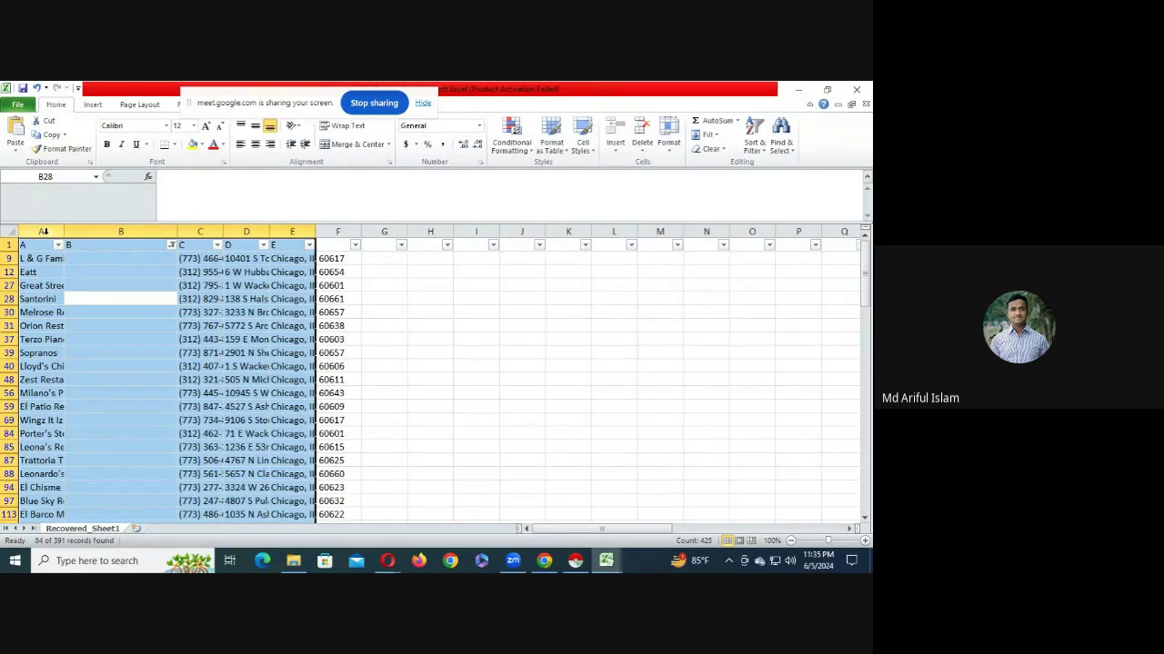
- Delete all filtered no-website rows, then scroll through the remaining restaurant list
{"action": "left_click", "coordinate": [9, 232]}
{"action": "right_click", "coordinate": [9, 299]}
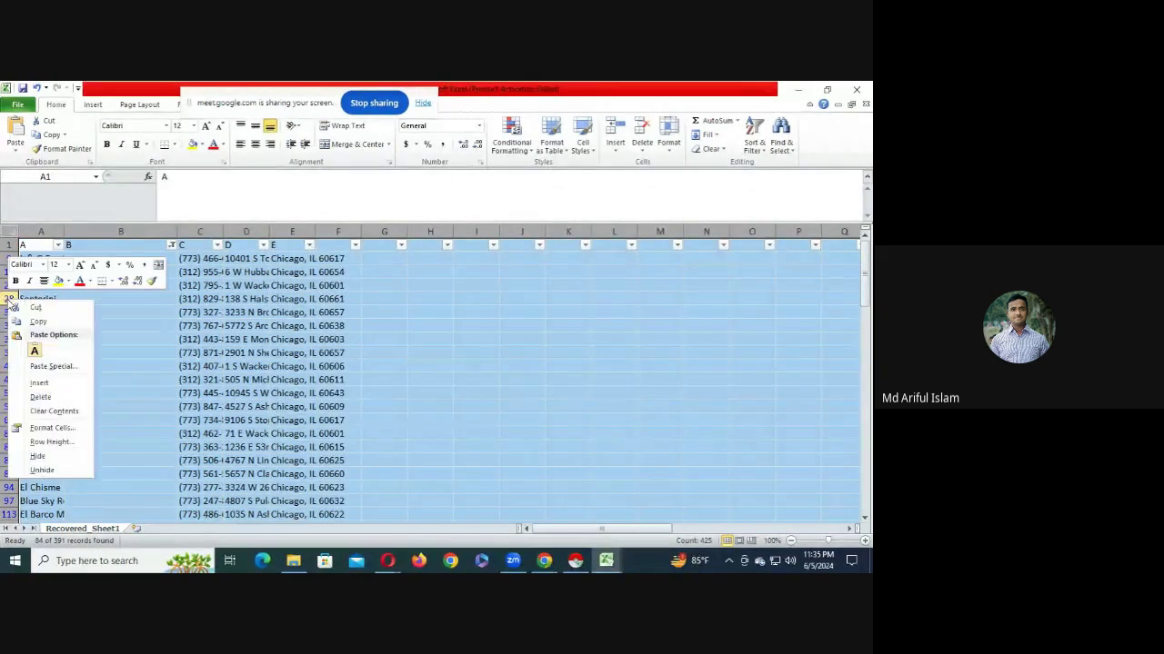
{"action": "left_click", "coordinate": [40, 397]}
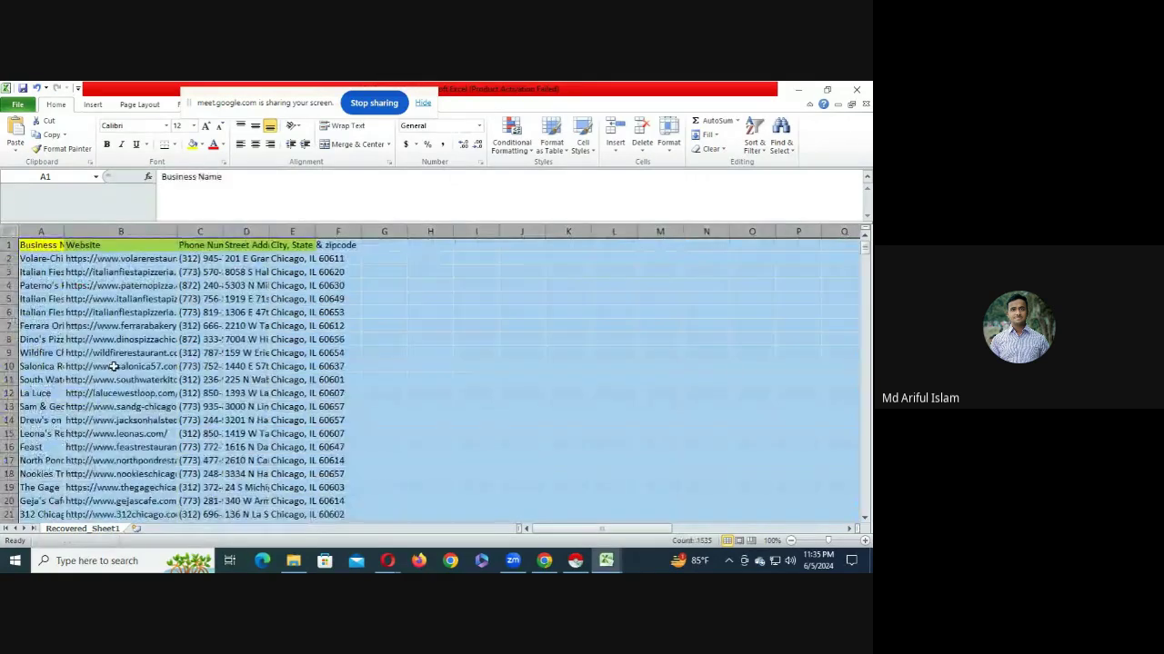
{"action": "left_click", "coordinate": [113, 367]}
{"action": "left_click", "coordinate": [40, 271]}
{"action": "scroll", "coordinate": [175, 432], "scroll_direction": "down", "scroll_amount": 14}
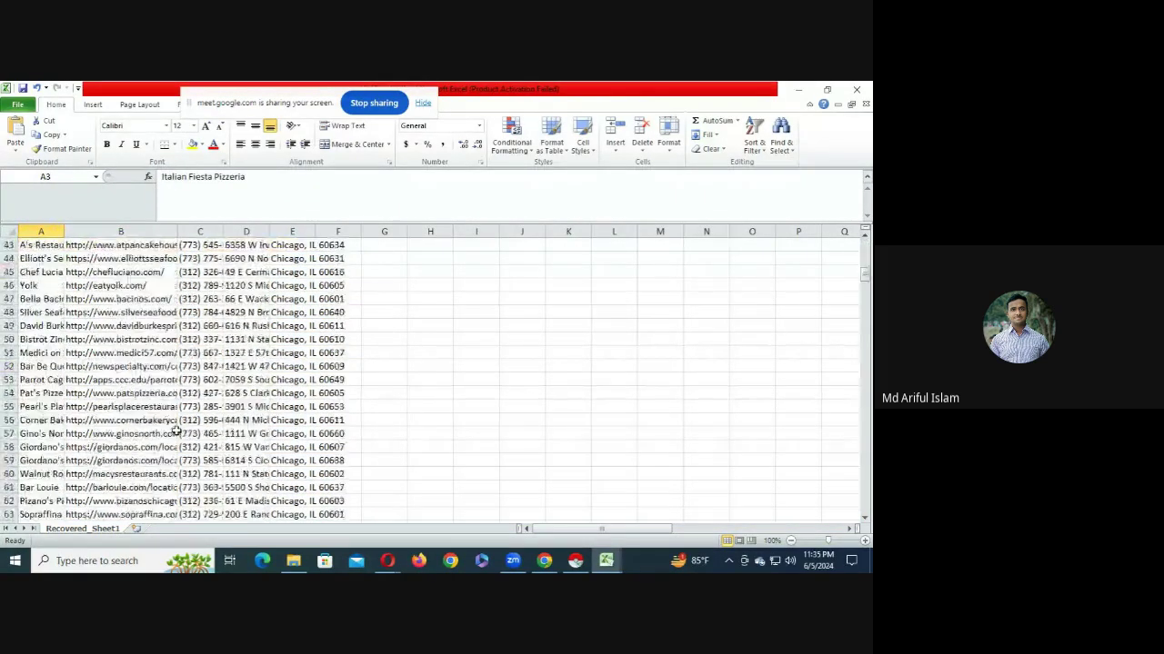
{"action": "scroll", "coordinate": [175, 432], "scroll_direction": "down", "scroll_amount": 20}
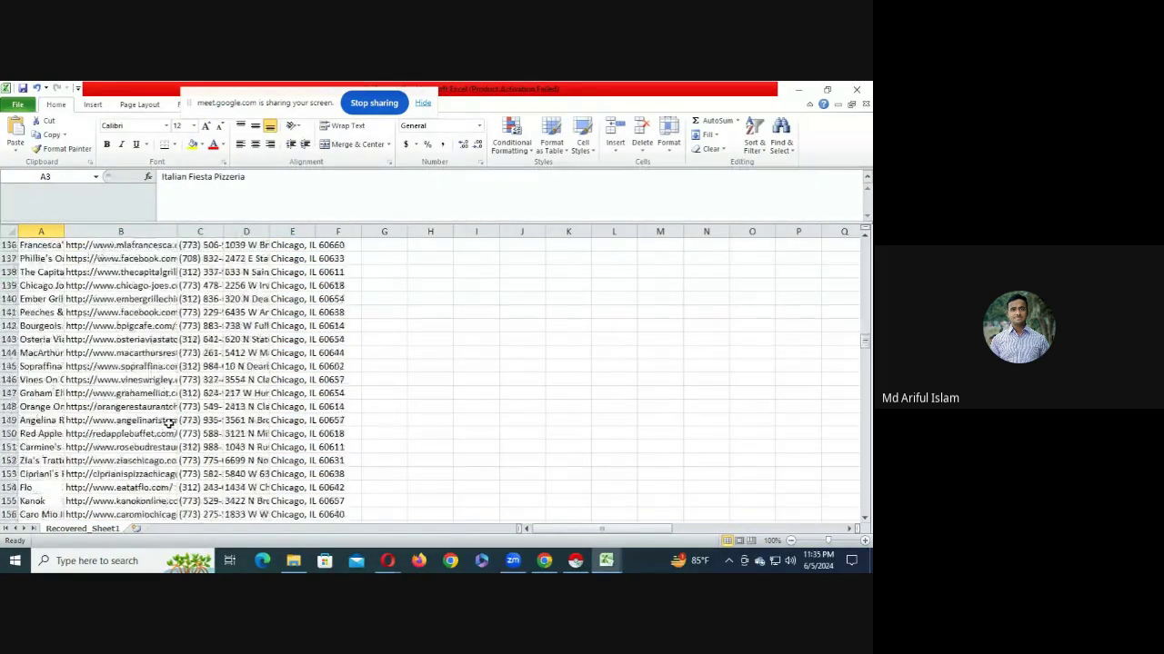
{"action": "scroll", "coordinate": [168, 423], "scroll_direction": "down", "scroll_amount": 20}
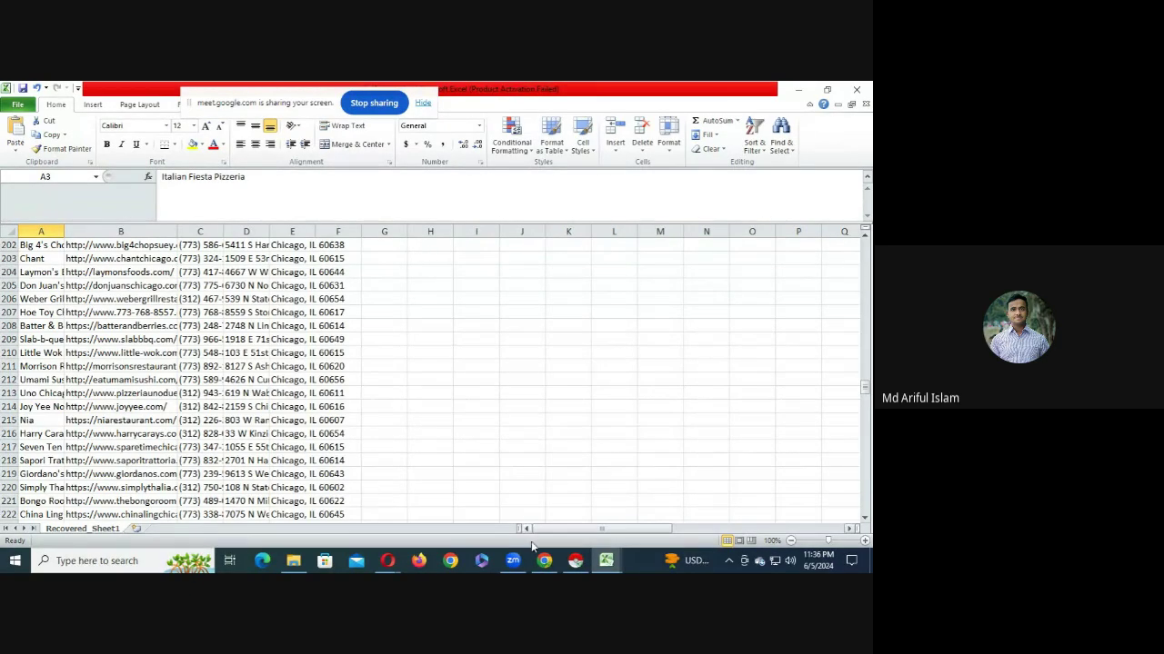
{"action": "left_click", "coordinate": [543, 561]}
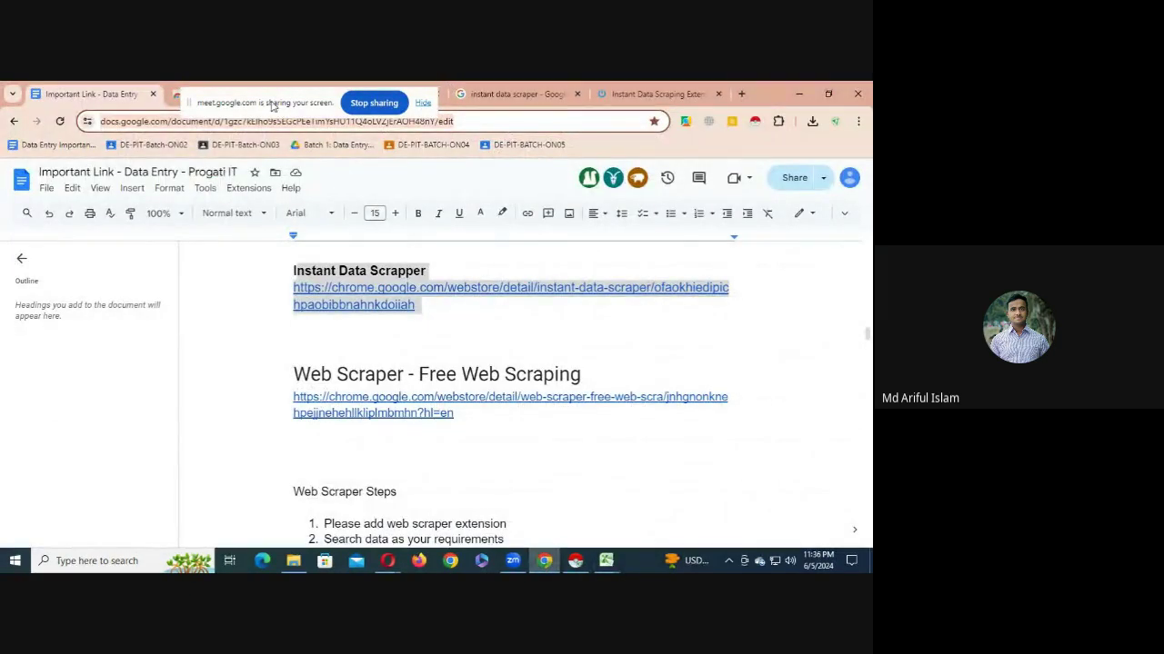
- Return to the Yellow Pages Chicago restaurants results and rerun the search
{"action": "left_click", "coordinate": [372, 94]}
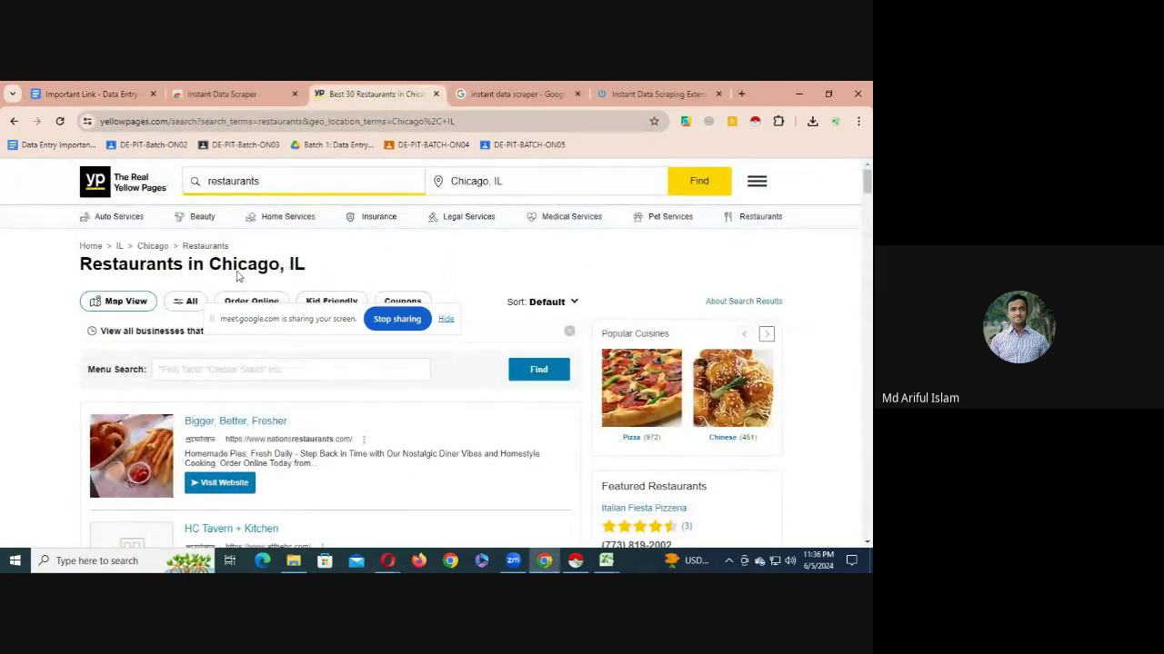
{"action": "left_click", "coordinate": [699, 181]}
{"action": "left_click", "coordinate": [567, 568]}
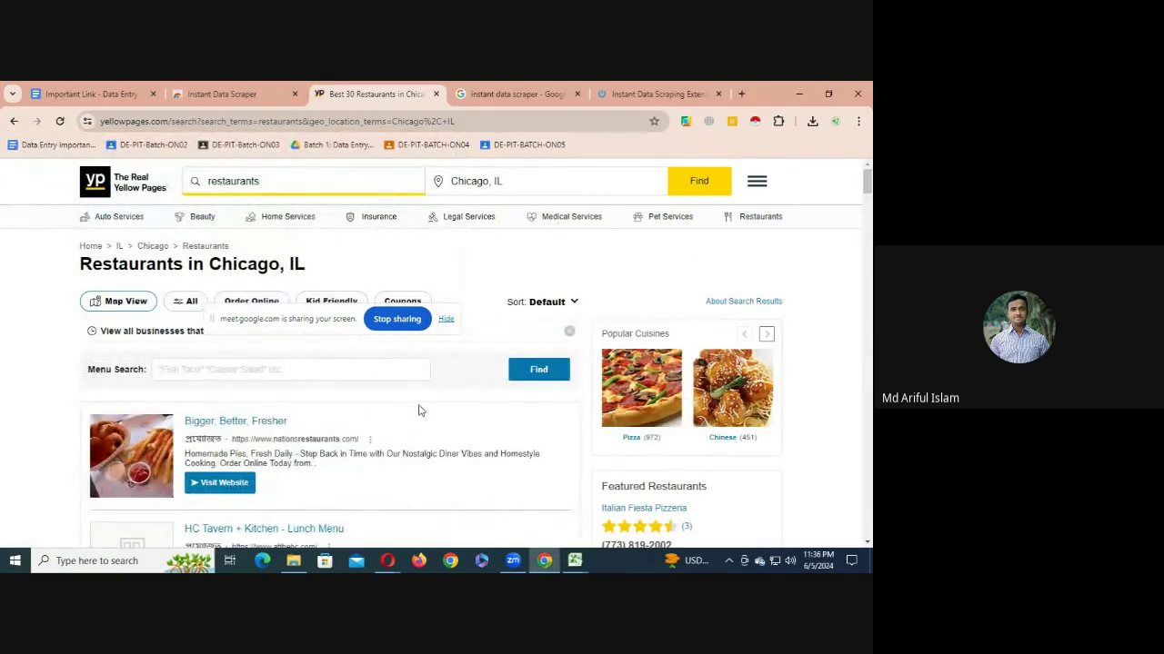
{"action": "scroll", "coordinate": [418, 411], "scroll_direction": "down", "scroll_amount": 6}
{"action": "scroll", "coordinate": [433, 449], "scroll_direction": "up", "scroll_amount": 2}
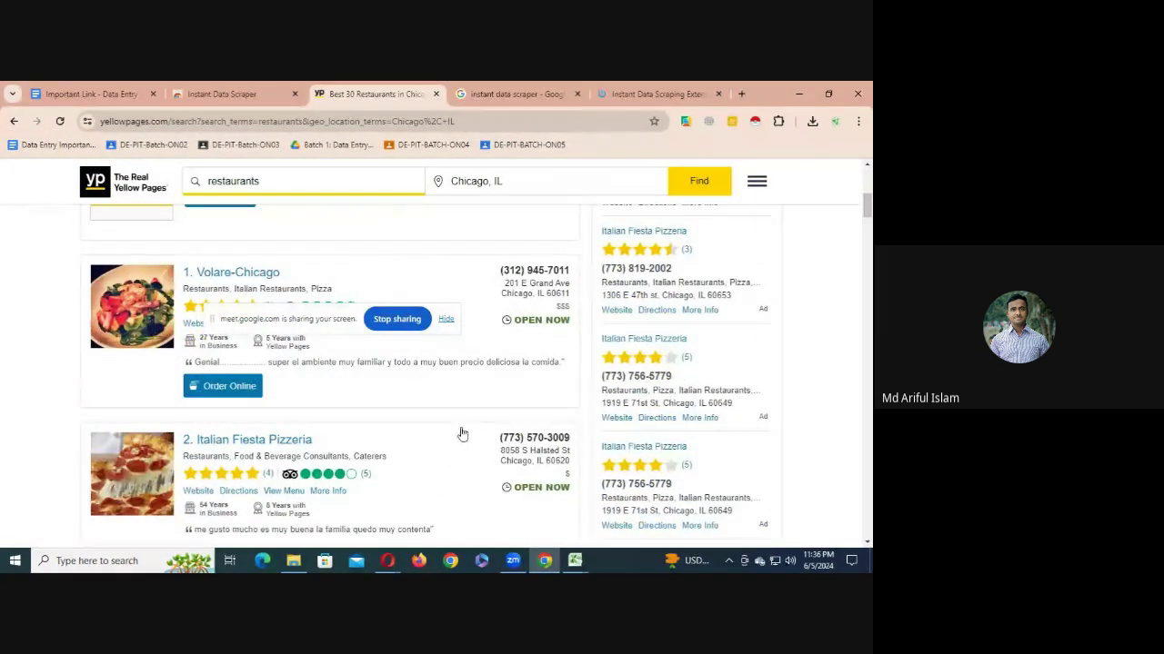
- Launch Instant Data Scraper and mark the results page's next arrow as its Next button
{"action": "left_click", "coordinate": [754, 121]}
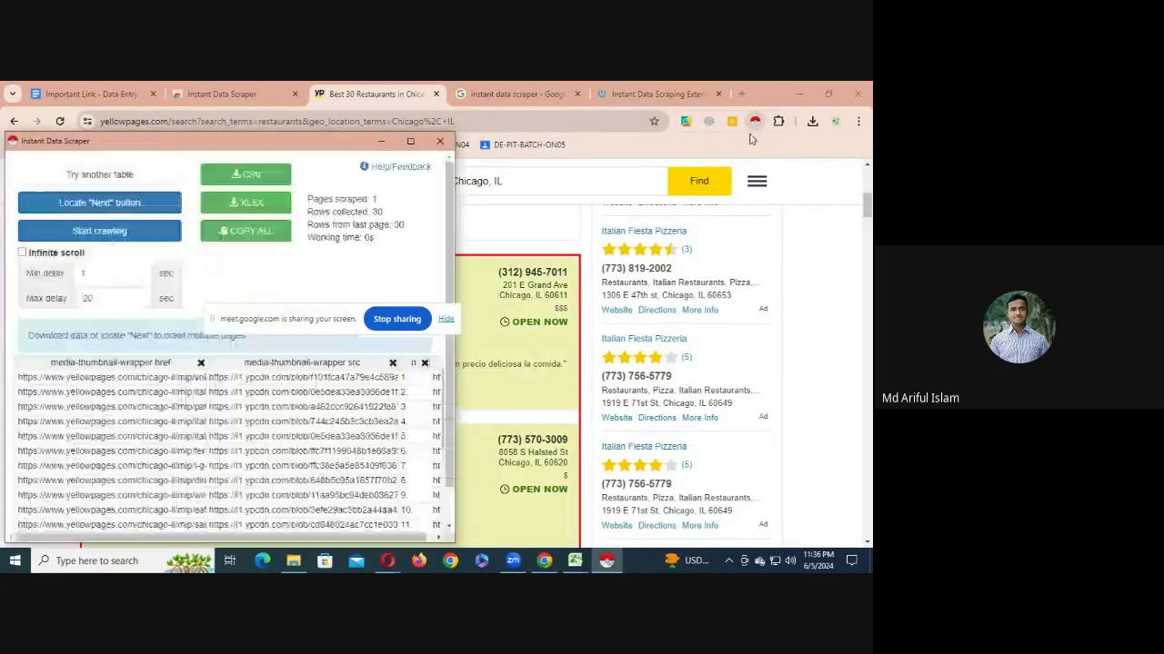
{"action": "left_click", "coordinate": [124, 212]}
{"action": "scroll", "coordinate": [485, 467], "scroll_direction": "down", "scroll_amount": 10}
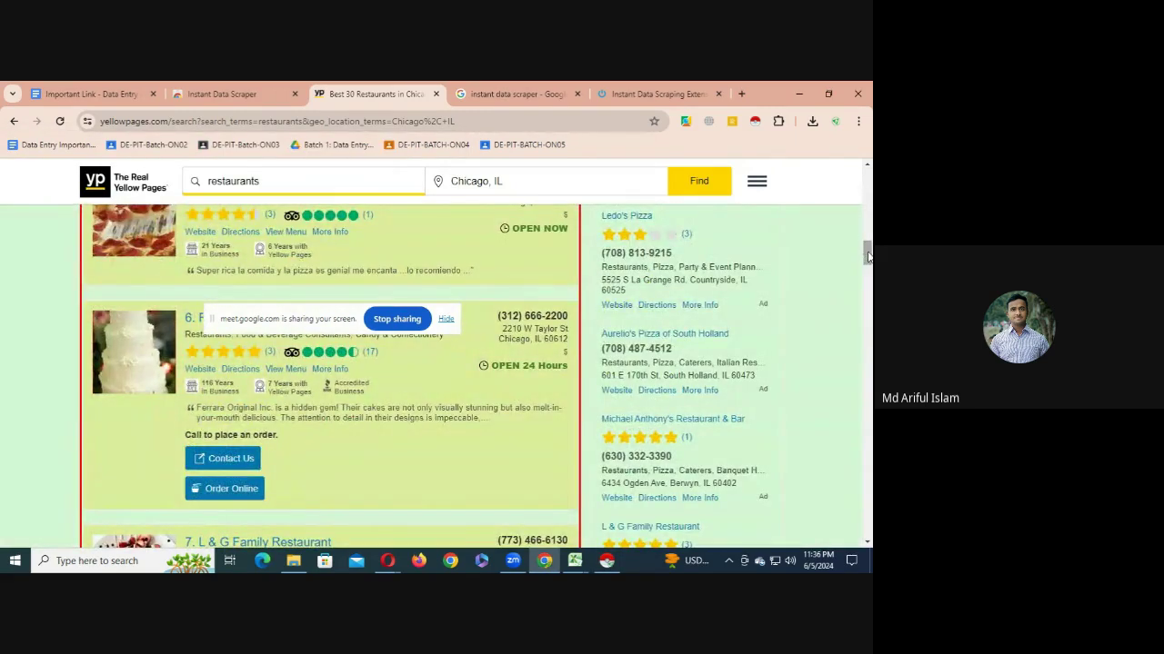
{"action": "left_click_drag", "start_coordinate": [868, 256], "coordinate": [868, 500]}
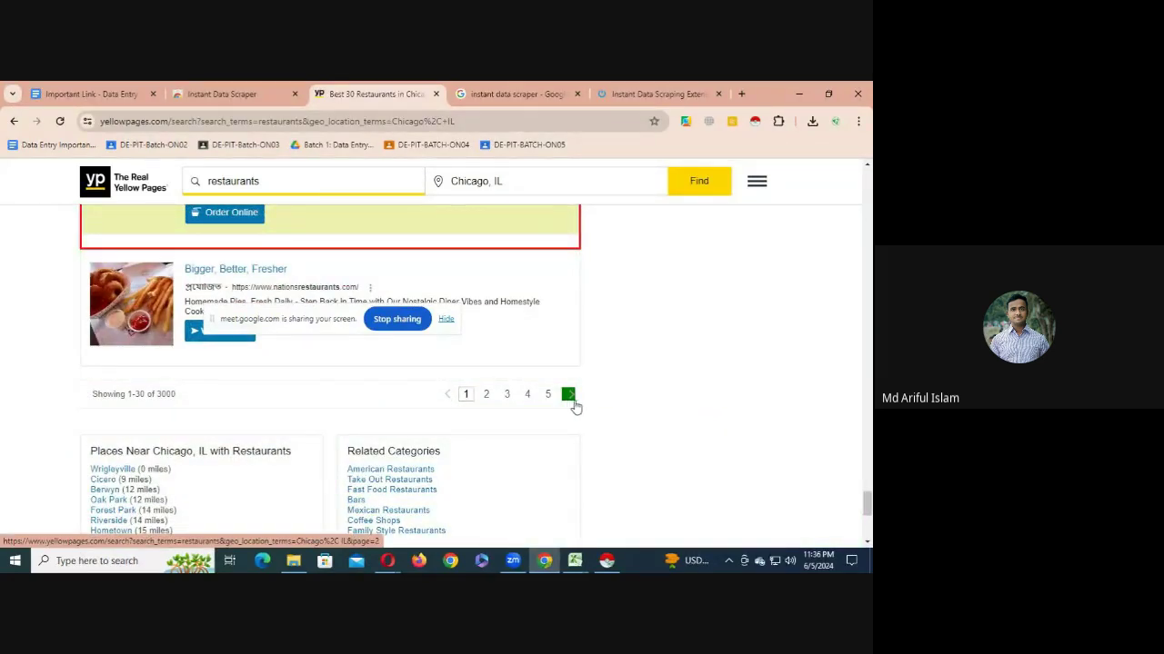
{"action": "left_click", "coordinate": [606, 561]}
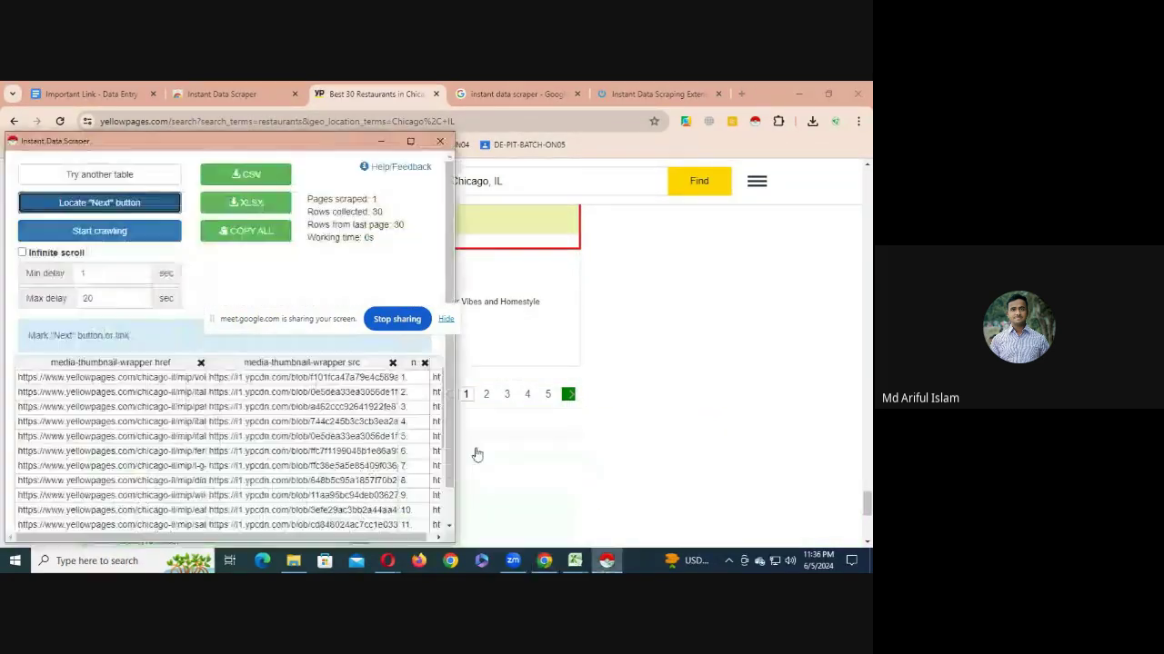
- Crawl 12 Yellow Pages result pages into 360 rows, then stop crawling and hide the scraper
{"action": "left_click", "coordinate": [114, 238]}
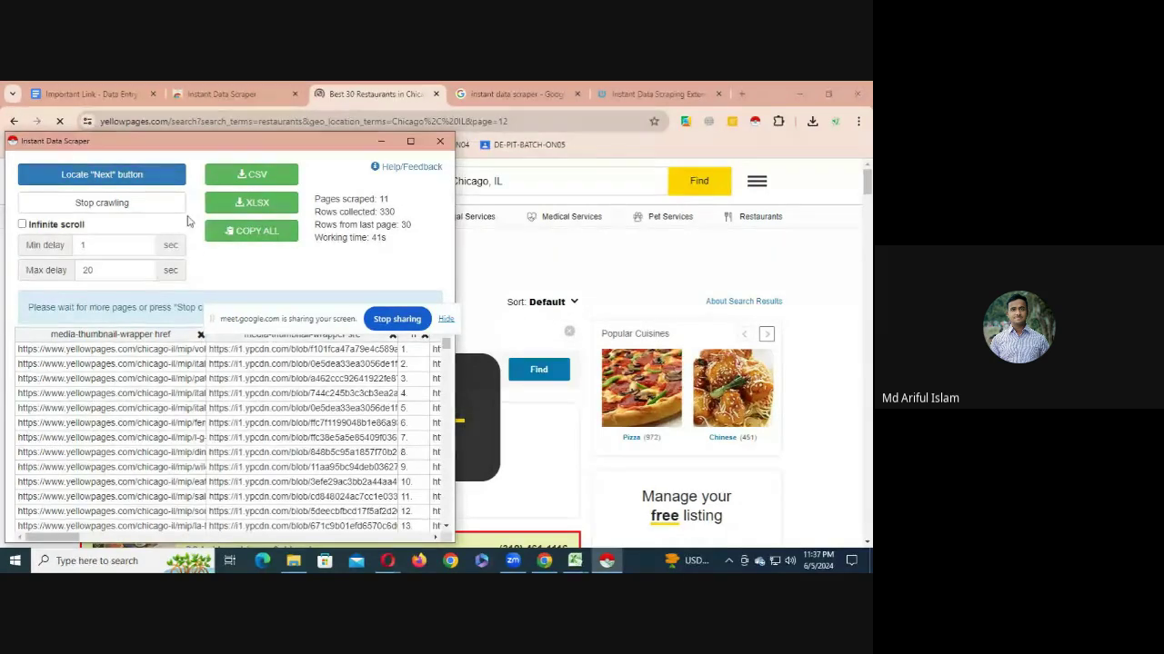
{"action": "left_click", "coordinate": [136, 203]}
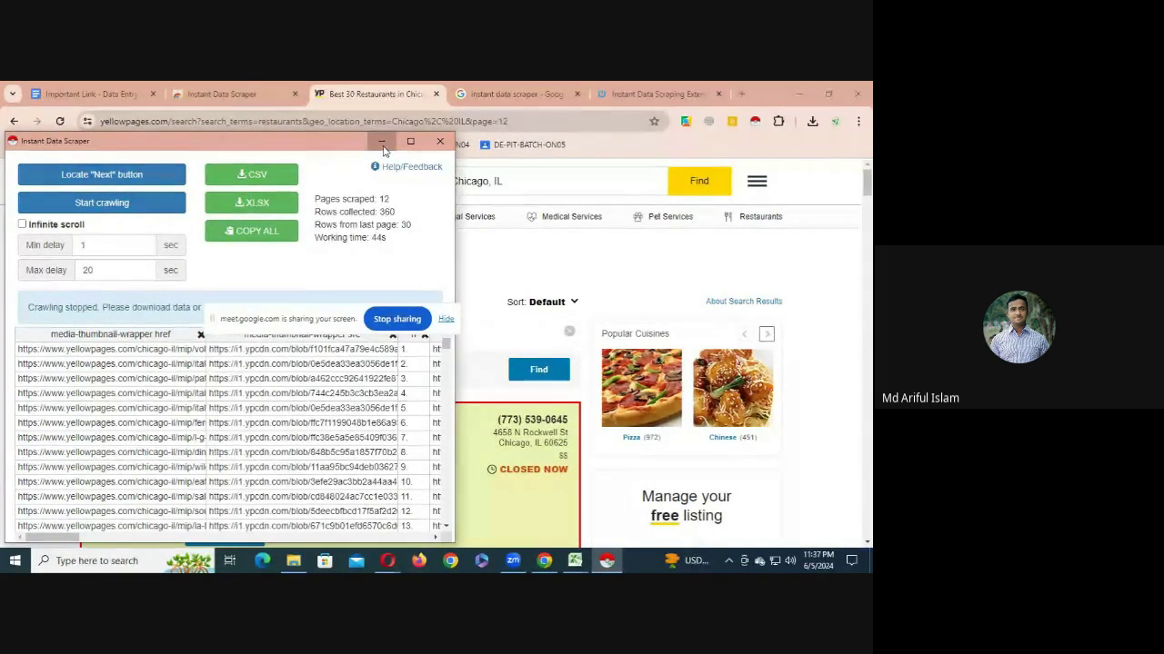
{"action": "left_click", "coordinate": [382, 142]}
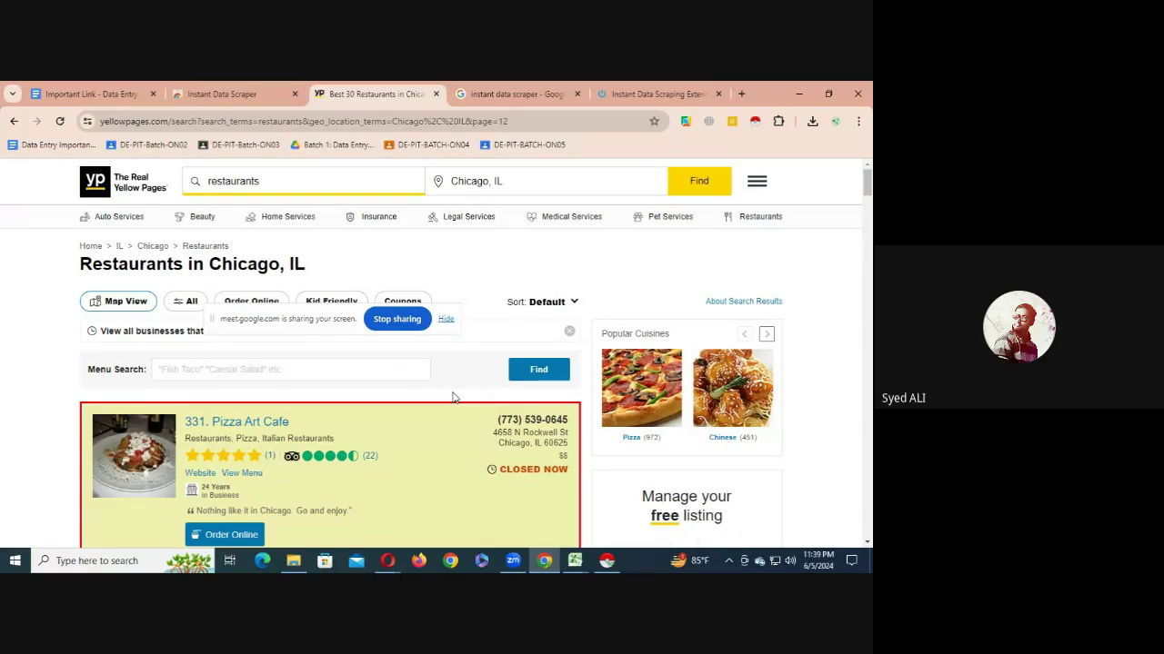
- Start a new blank Google Sheets spreadsheet from Google apps in a new Chrome tab
{"action": "left_click", "coordinate": [740, 94]}
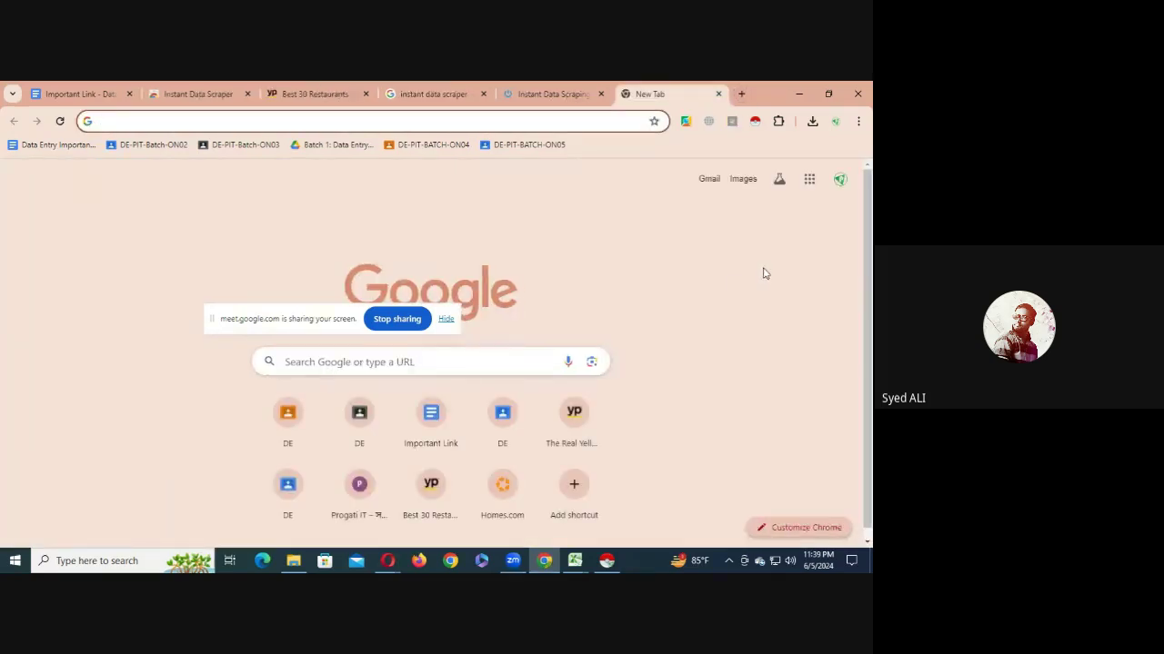
{"action": "left_click", "coordinate": [809, 179]}
{"action": "scroll", "coordinate": [740, 369], "scroll_direction": "down", "scroll_amount": 3}
{"action": "scroll", "coordinate": [735, 376], "scroll_direction": "down", "scroll_amount": 2}
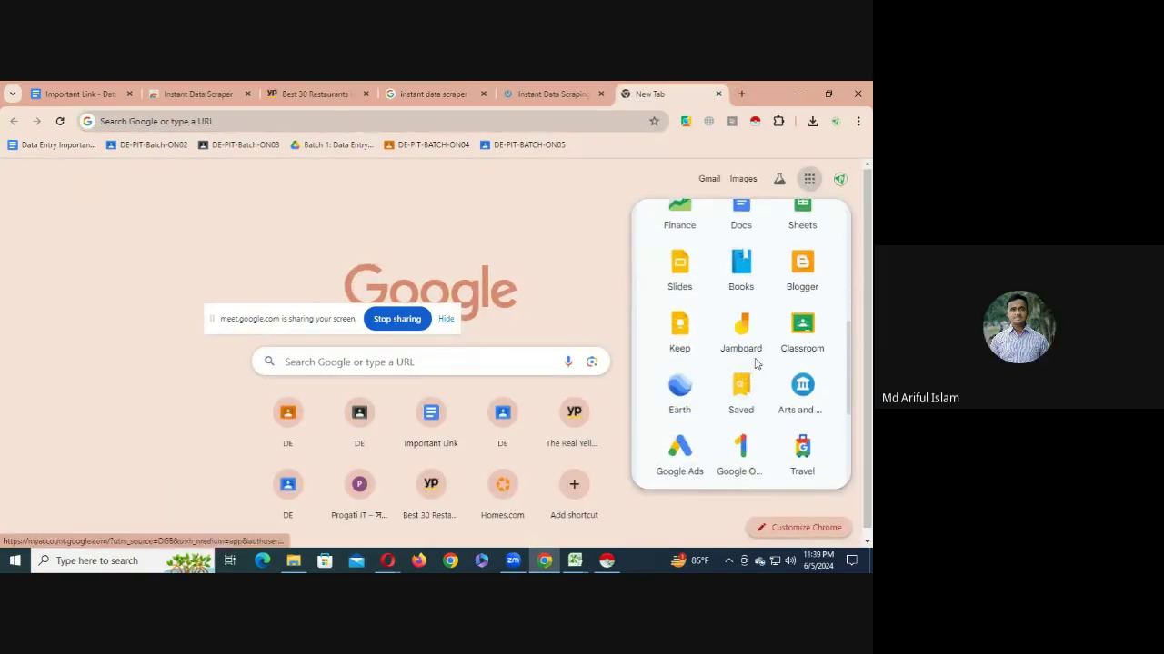
{"action": "scroll", "coordinate": [792, 362], "scroll_direction": "up", "scroll_amount": 1}
{"action": "left_click", "coordinate": [691, 300]}
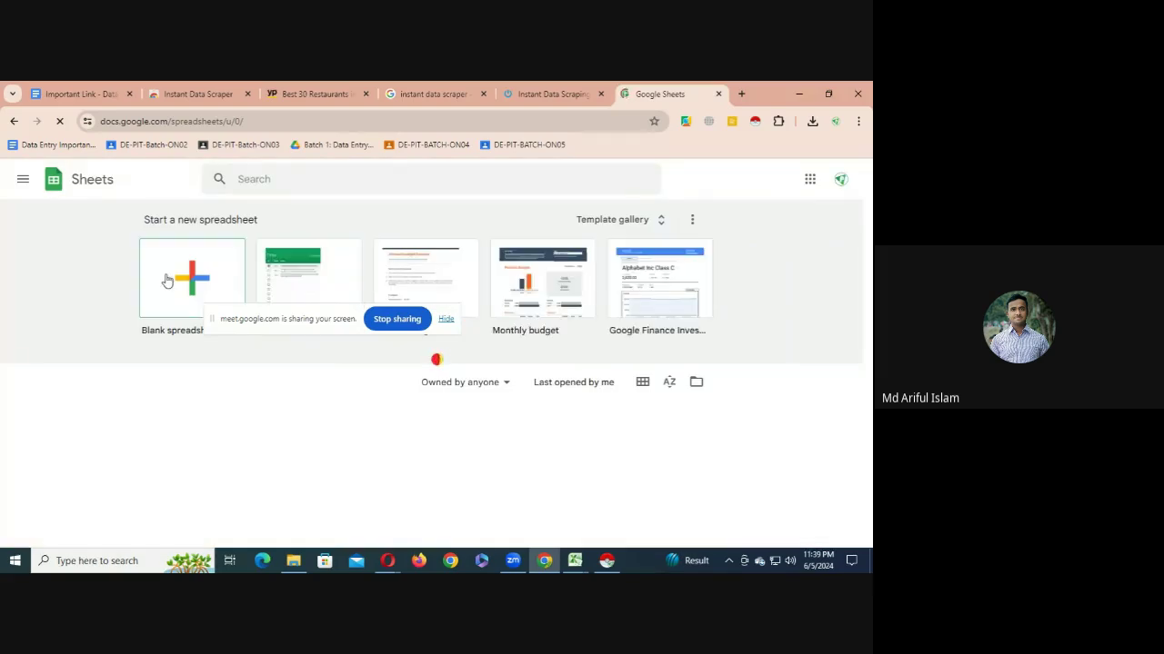
{"action": "left_click", "coordinate": [167, 281]}
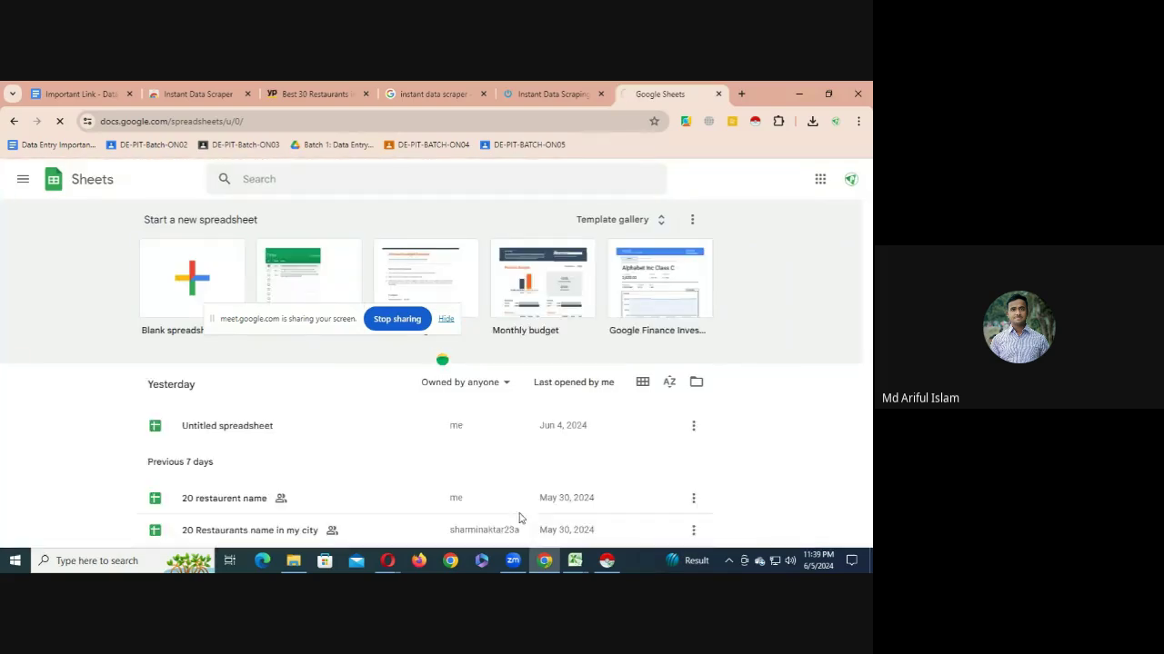
- Copy the entire Excel restaurant table and return to the blank spreadsheet's grid
{"action": "left_click", "coordinate": [603, 514]}
{"action": "scroll", "coordinate": [180, 369], "scroll_direction": "up", "scroll_amount": 20}
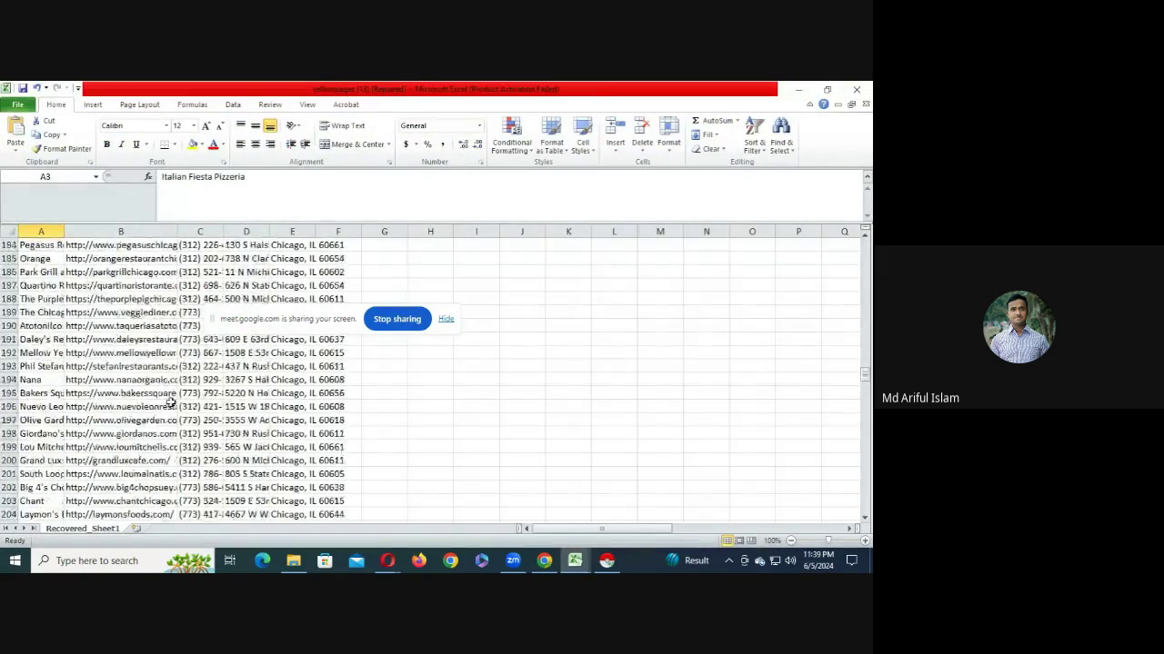
{"action": "key", "text": "ctrl+a"}
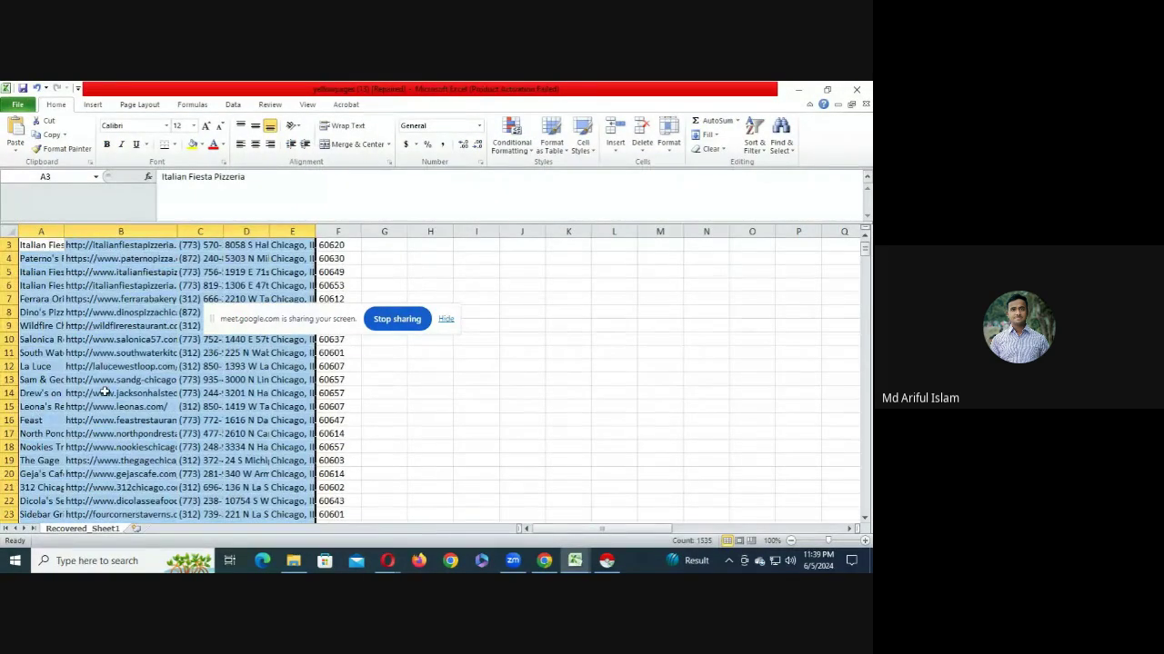
{"action": "key", "text": "ctrl+c"}
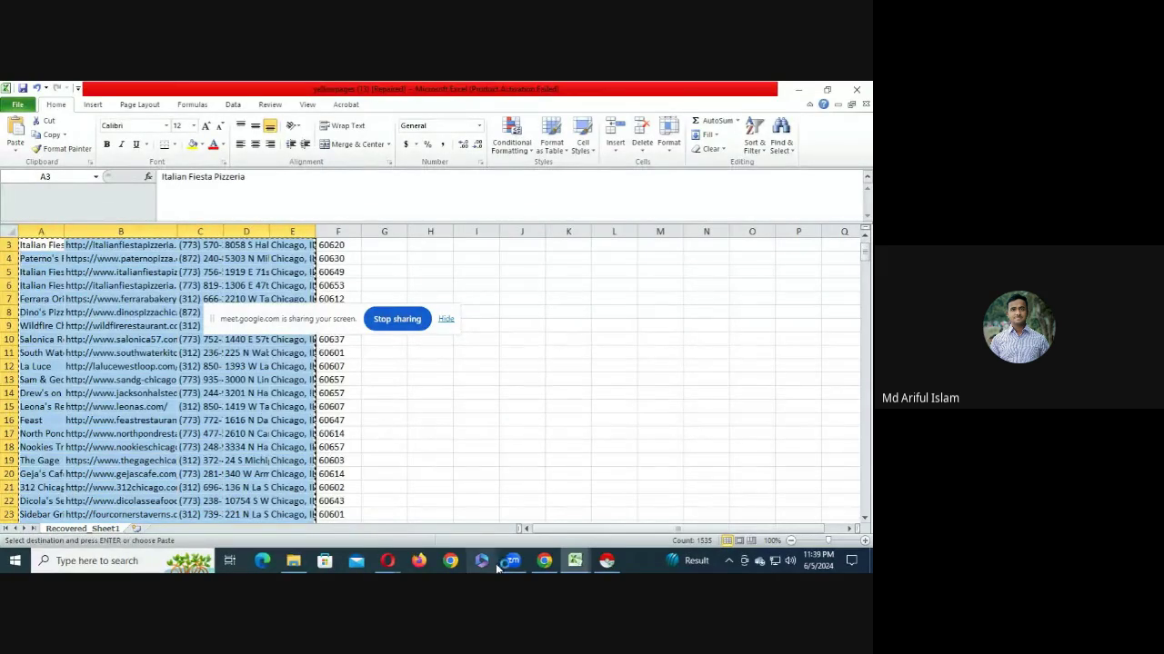
{"action": "left_click", "coordinate": [543, 561]}
{"action": "left_click", "coordinate": [63, 301]}
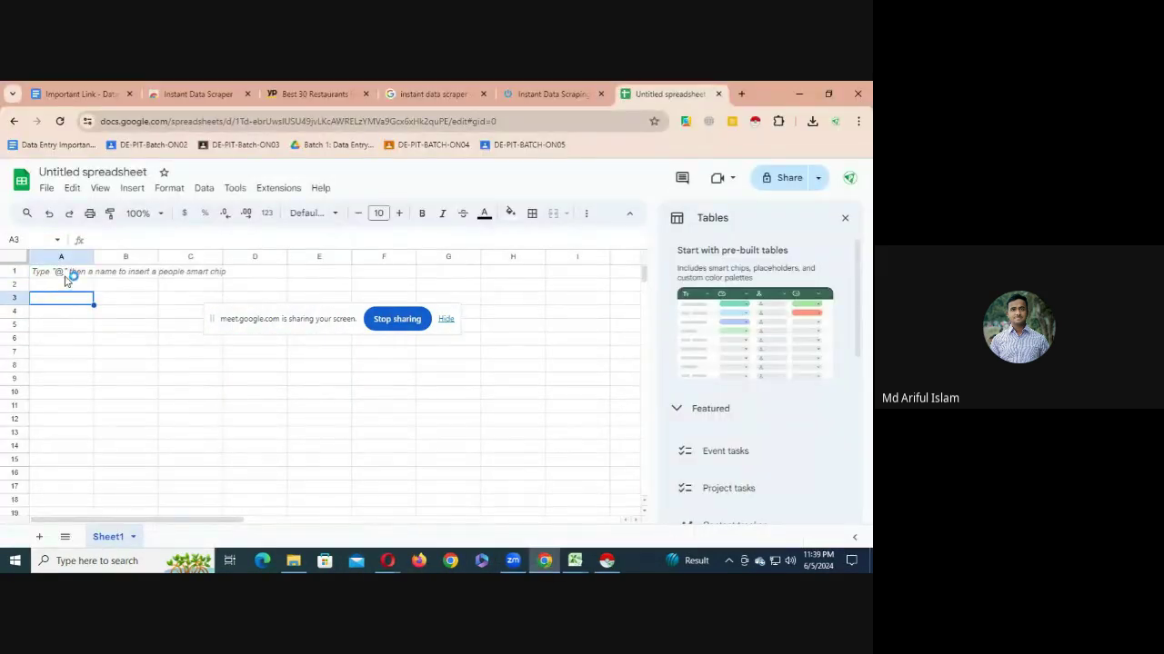
- Paste the restaurant table, Business Name through City, State & zipcode, starting at cell A1
{"action": "left_click", "coordinate": [68, 272]}
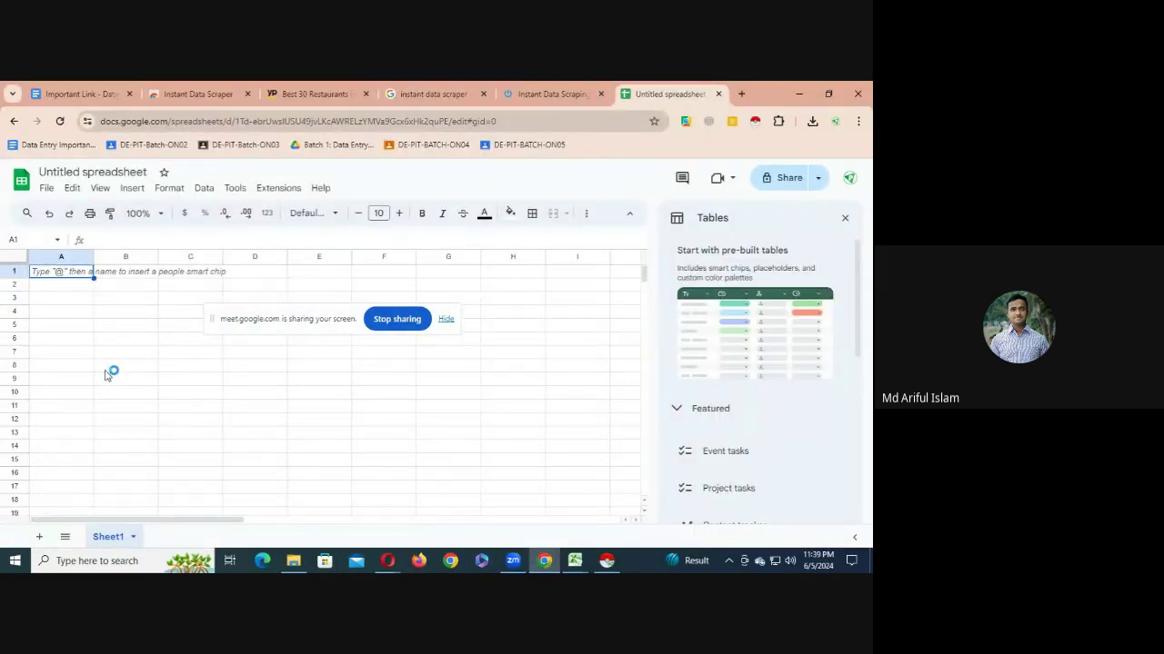
{"action": "key", "text": "ctrl+v"}
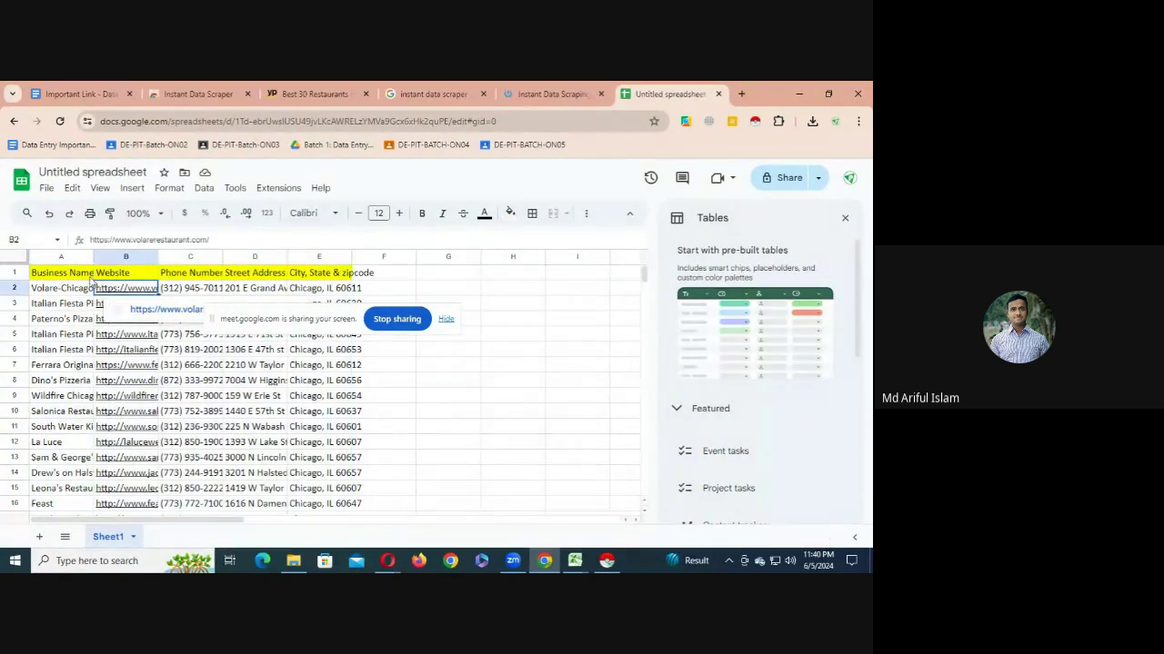
{"action": "left_click", "coordinate": [98, 289]}
- Close the pre-built Tables suggestions panel and widen column A to show full business names
{"action": "left_click", "coordinate": [92, 274]}
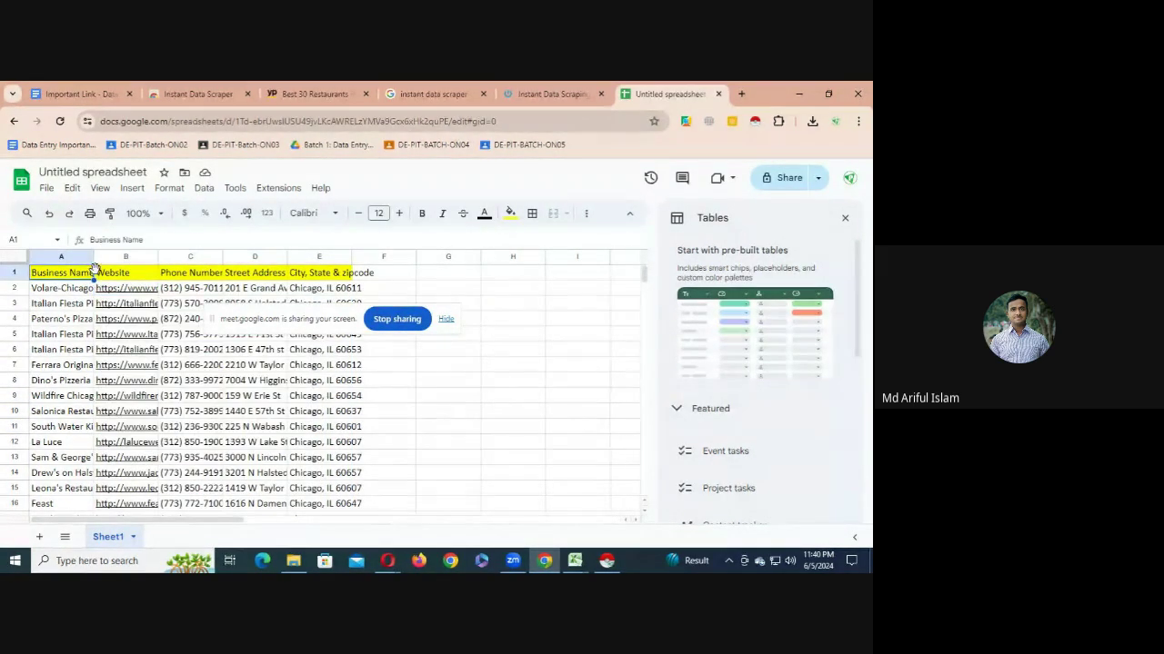
{"action": "left_click", "coordinate": [389, 397]}
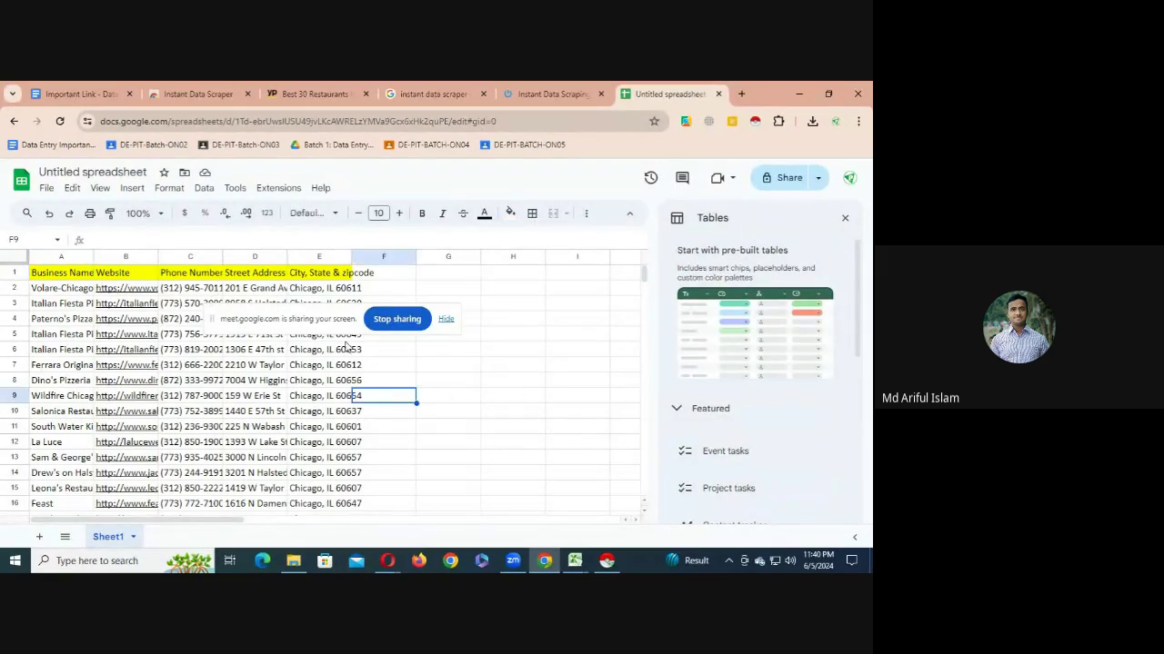
{"action": "left_click_drag", "start_coordinate": [343, 318], "coordinate": [361, 103]}
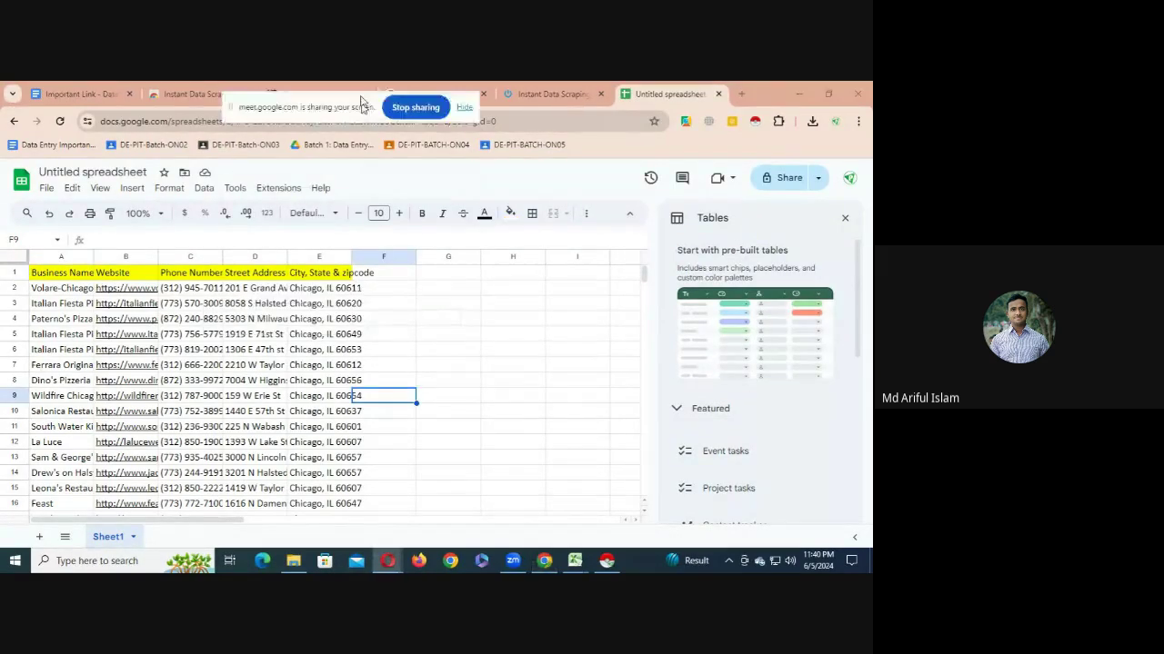
{"action": "left_click", "coordinate": [844, 218]}
{"action": "left_click_drag", "start_coordinate": [94, 256], "coordinate": [227, 257]}
{"action": "left_click", "coordinate": [146, 305]}
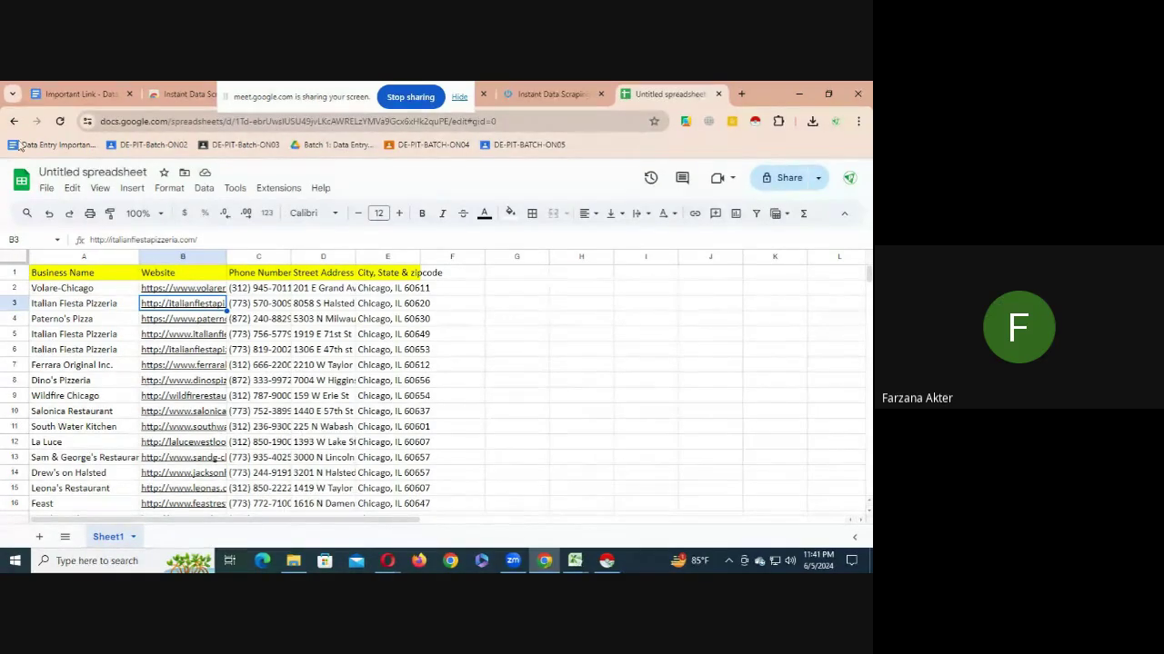
{"action": "left_click_drag", "start_coordinate": [289, 94], "coordinate": [312, 287]}
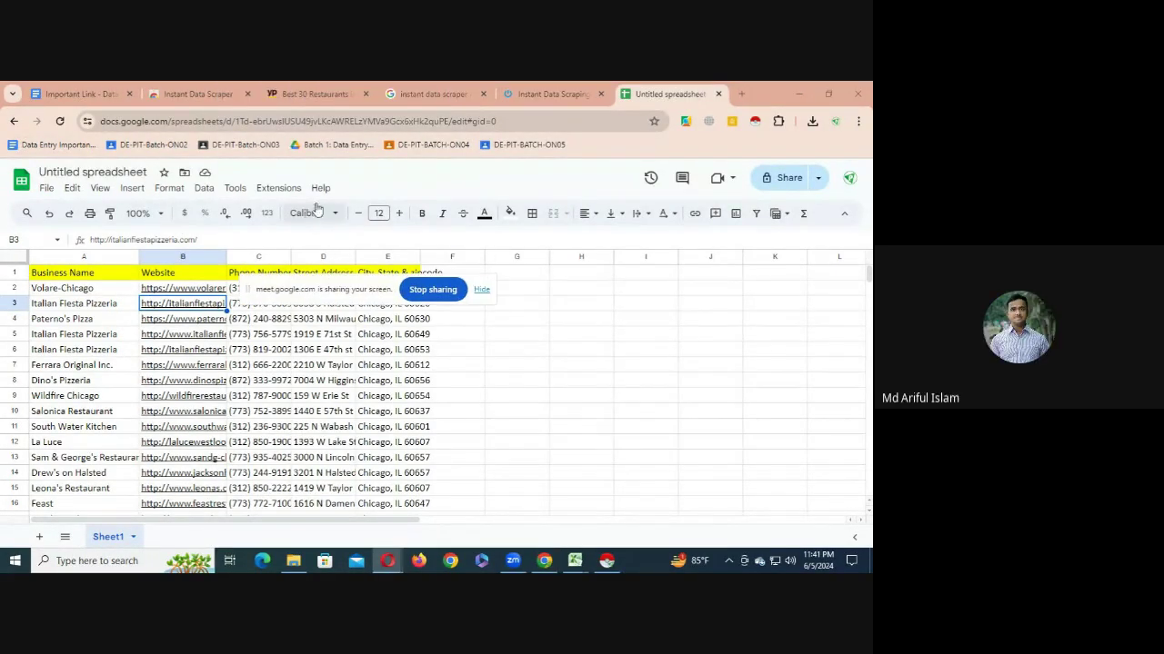
{"action": "left_click", "coordinate": [312, 98]}
- Scroll the Chicago restaurant results to listings 335–336, then go to the Important Link document
{"action": "scroll", "coordinate": [234, 447], "scroll_direction": "down", "scroll_amount": 5}
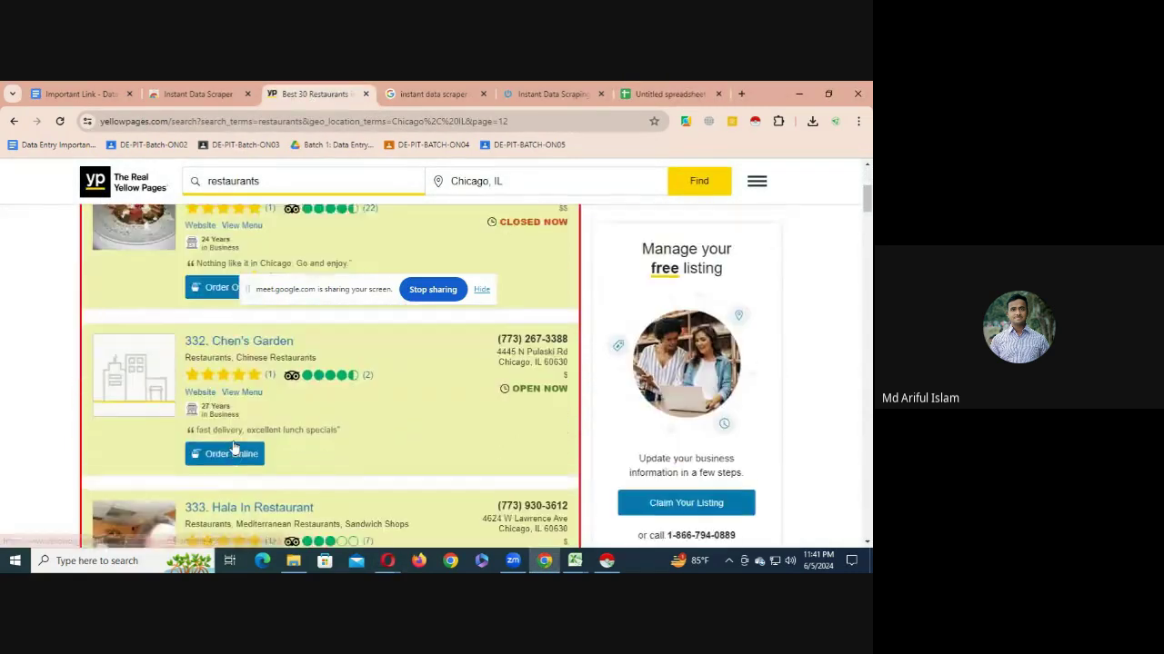
{"action": "scroll", "coordinate": [234, 447], "scroll_direction": "down", "scroll_amount": 4}
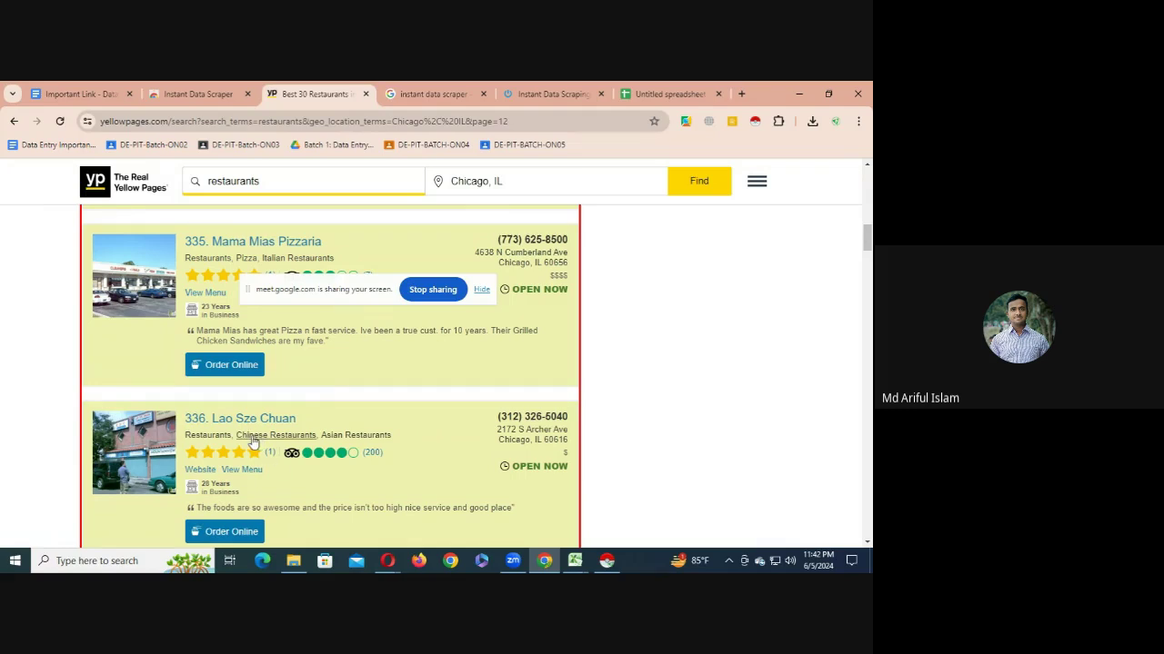
{"action": "left_click", "coordinate": [77, 94]}
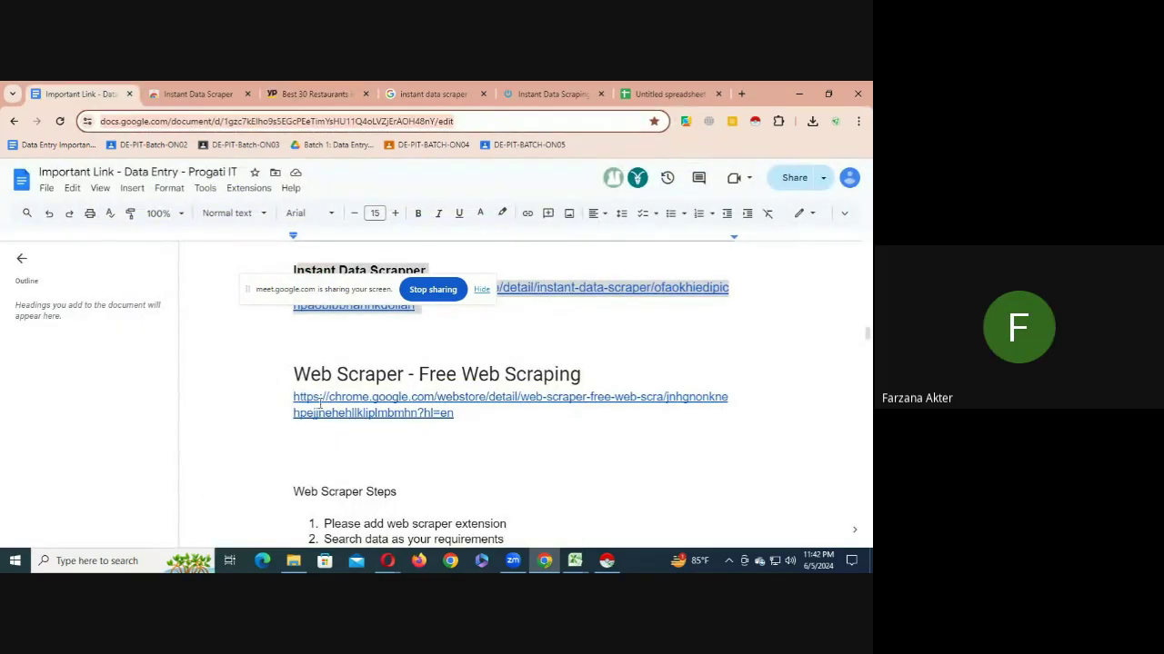
- Highlight the Web Scraper heading, its link and steps 2–12, then minimize Chrome
{"action": "left_click", "coordinate": [294, 378]}
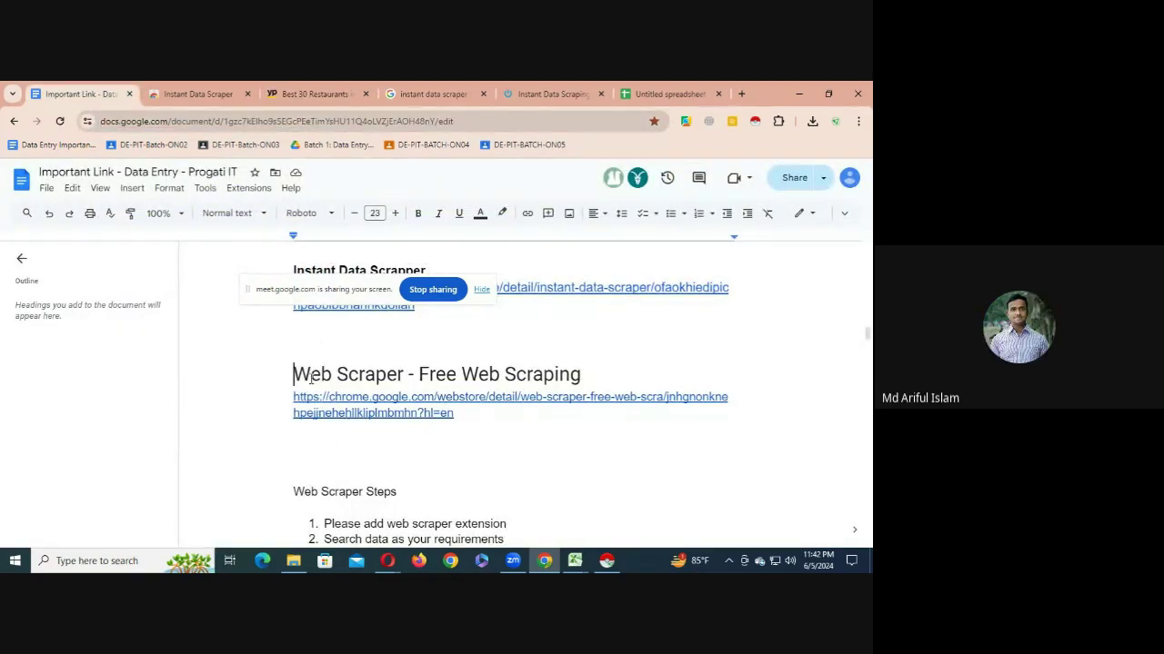
{"action": "left_click_drag", "start_coordinate": [291, 373], "coordinate": [551, 429]}
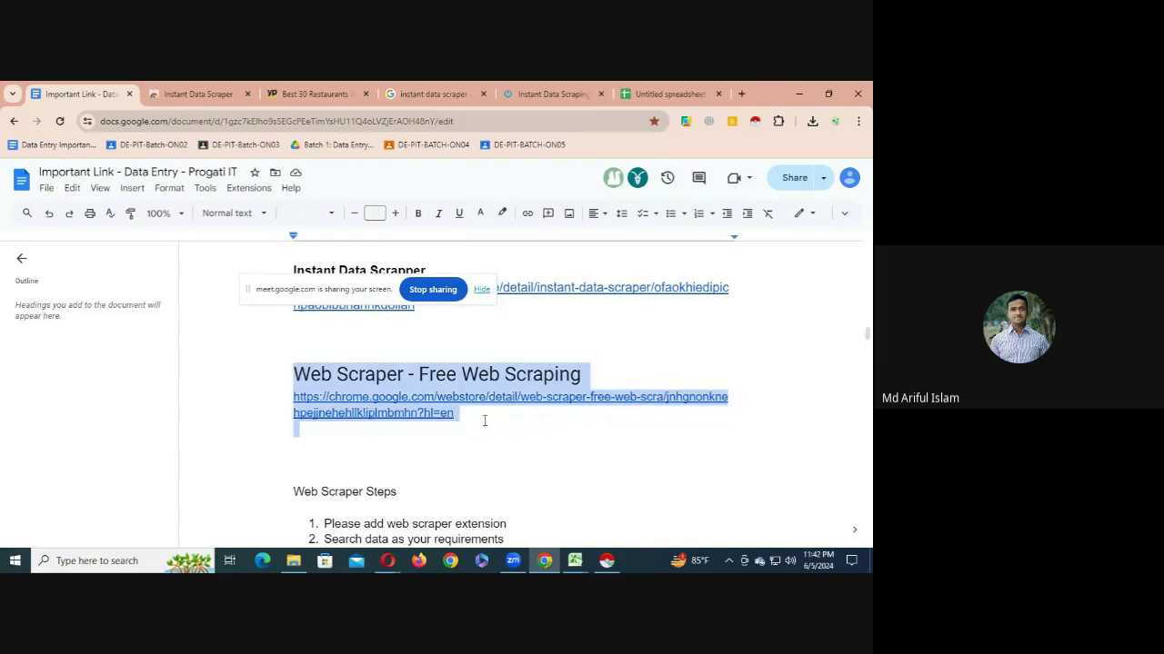
{"action": "left_click", "coordinate": [483, 421]}
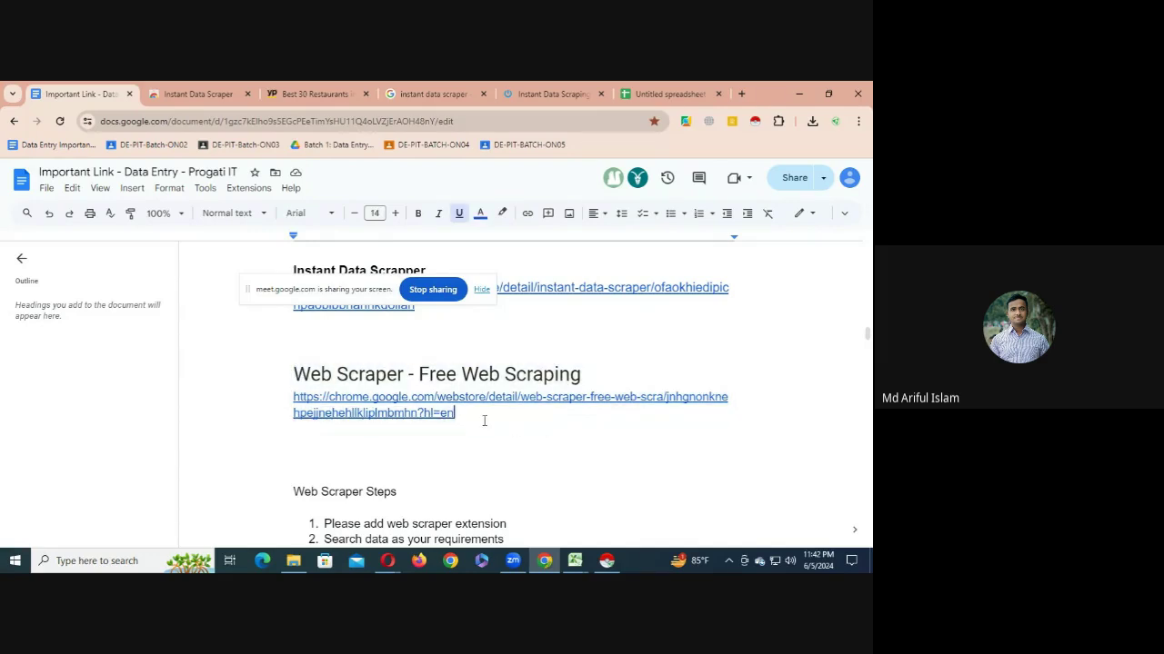
{"action": "left_click", "coordinate": [427, 414]}
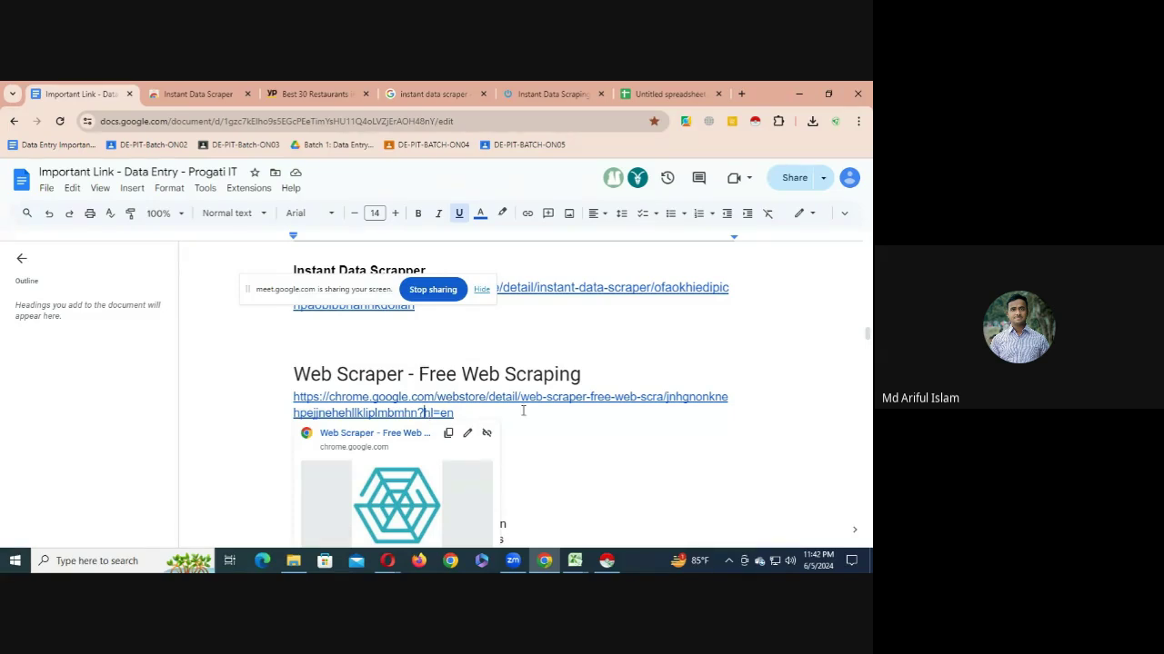
{"action": "scroll", "coordinate": [445, 396], "scroll_direction": "down", "scroll_amount": 5}
{"action": "left_click", "coordinate": [323, 346]}
{"action": "left_click_drag", "start_coordinate": [323, 346], "coordinate": [483, 512]}
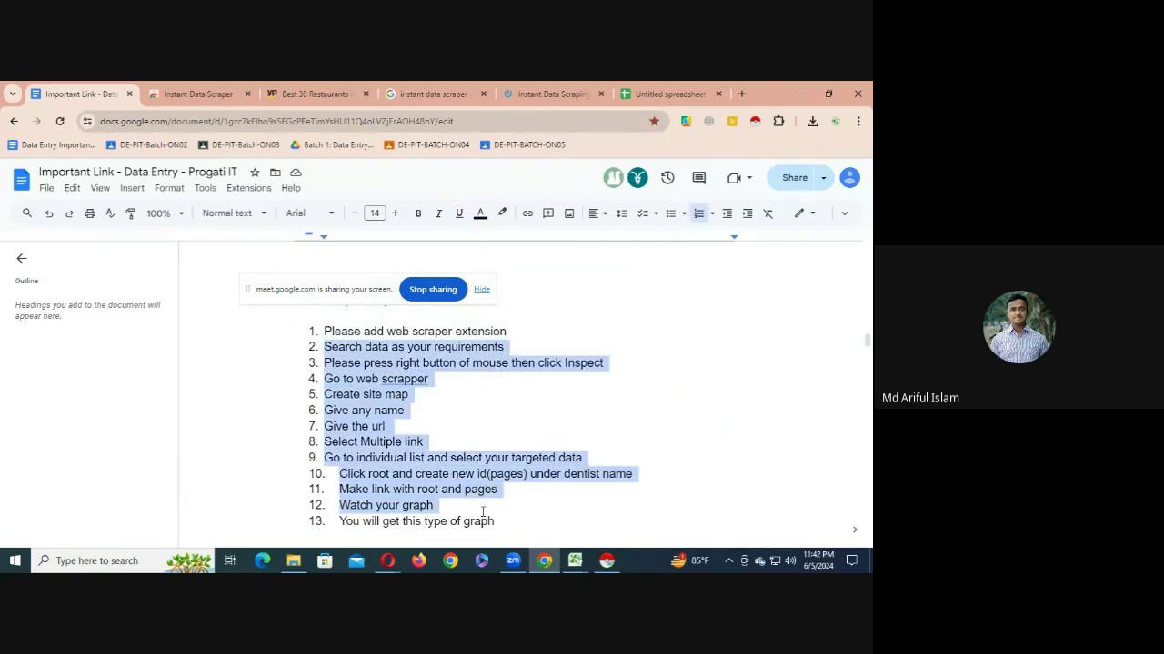
{"action": "scroll", "coordinate": [454, 490], "scroll_direction": "up", "scroll_amount": 3}
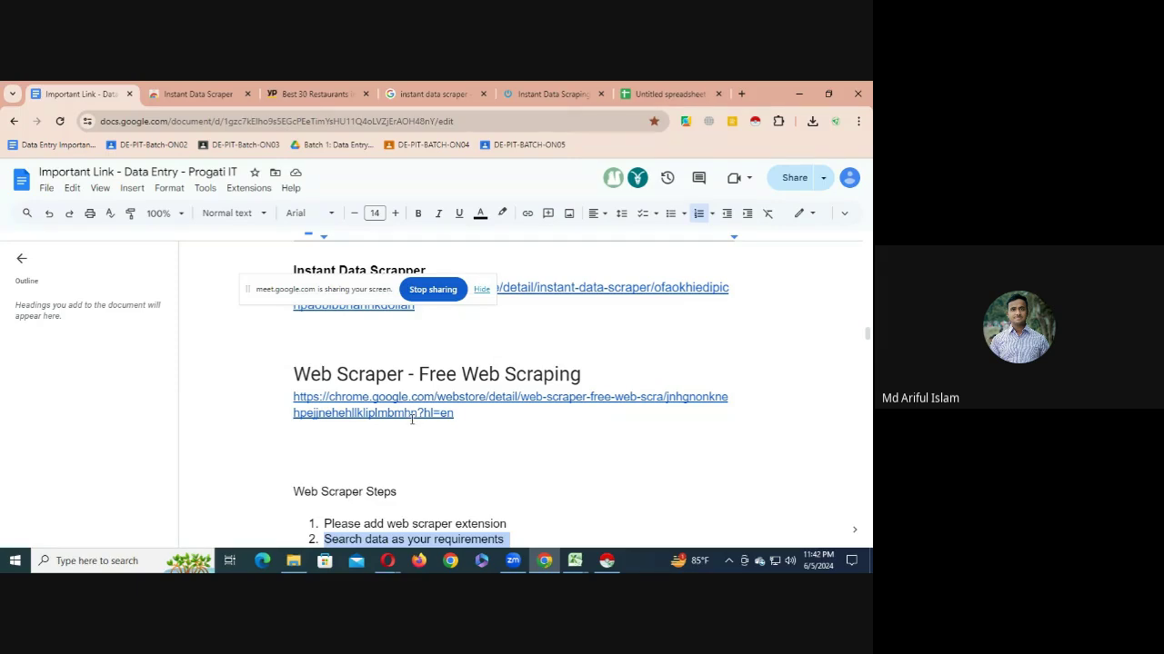
{"action": "mouse_move", "coordinate": [462, 416]}
{"action": "left_mouse_down"}
{"action": "mouse_move", "coordinate": [313, 417]}
{"action": "mouse_move", "coordinate": [290, 392]}
{"action": "mouse_move", "coordinate": [456, 414]}
{"action": "left_mouse_up"}
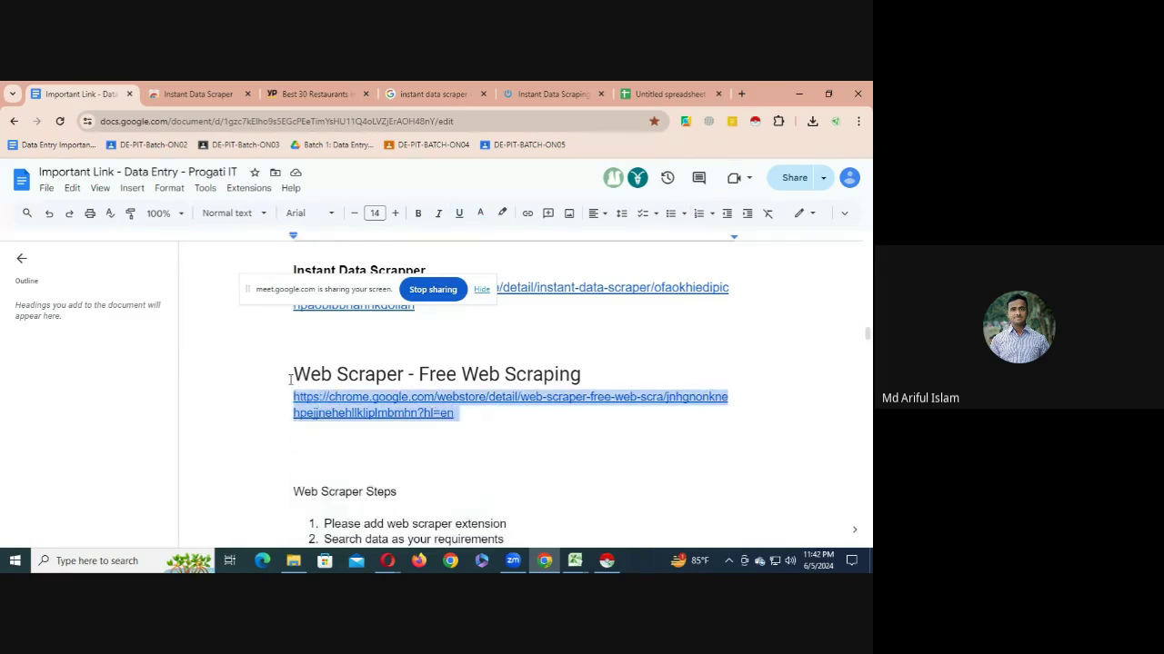
{"action": "left_click_drag", "start_coordinate": [293, 376], "coordinate": [580, 388]}
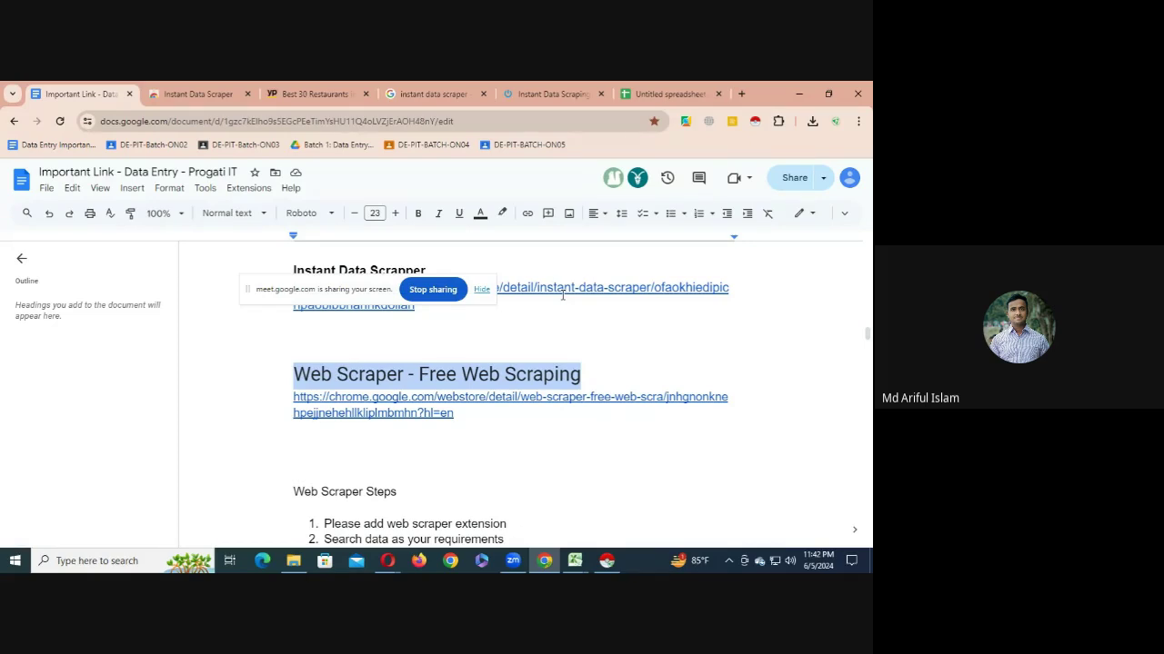
{"action": "left_click", "coordinate": [799, 93]}
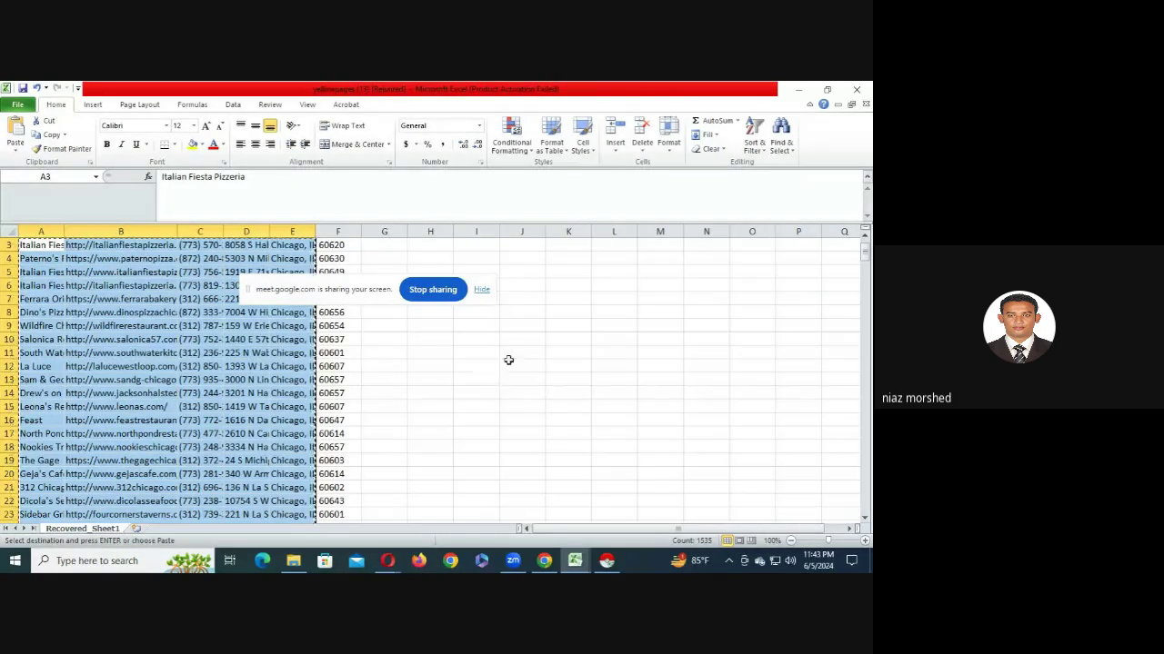
- Clear the desktop, open the Free Basic Data Entry Course file in Word, and dismiss activation
{"action": "left_click", "coordinate": [798, 89]}
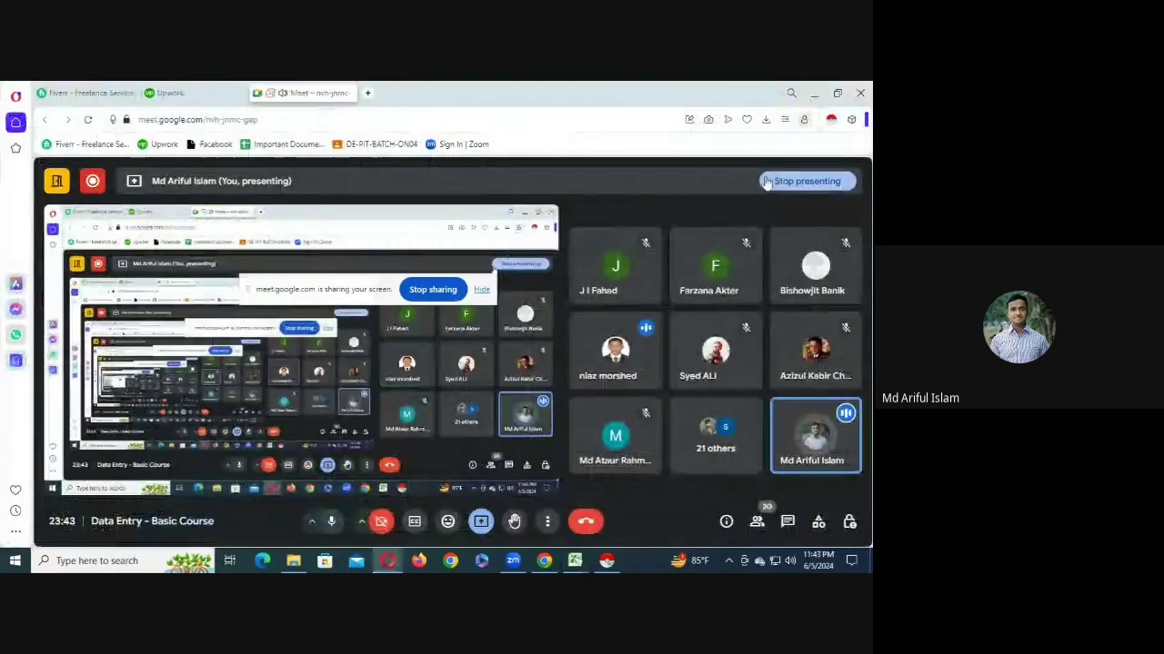
{"action": "left_click", "coordinate": [815, 94]}
{"action": "left_click", "coordinate": [859, 88]}
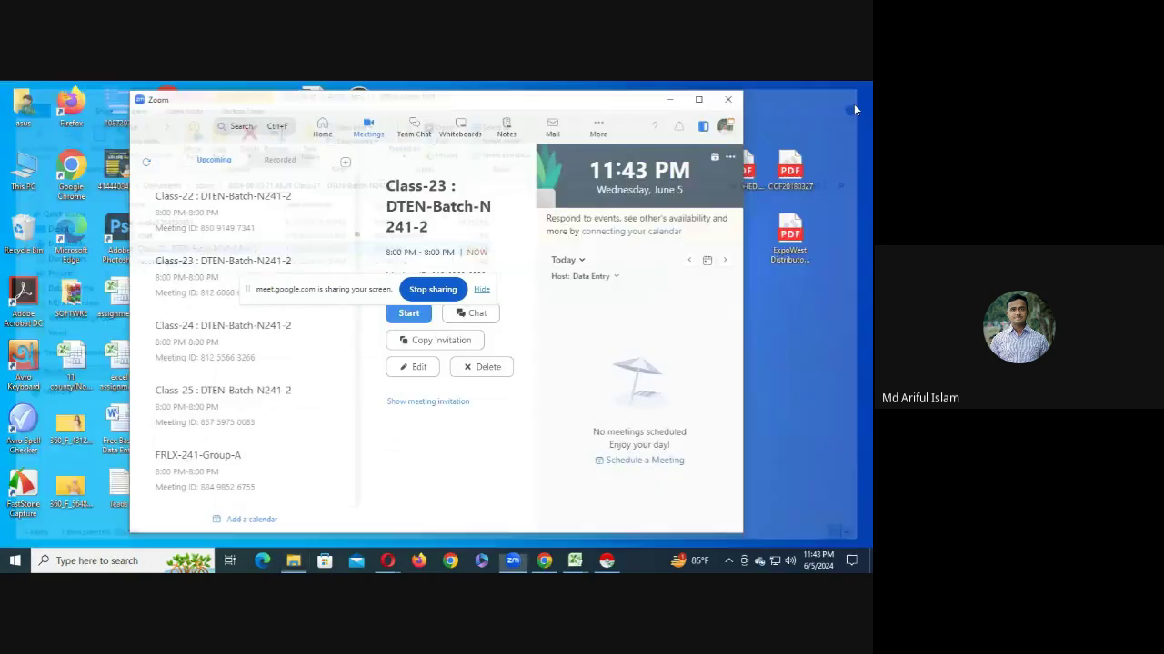
{"action": "left_click", "coordinate": [669, 99]}
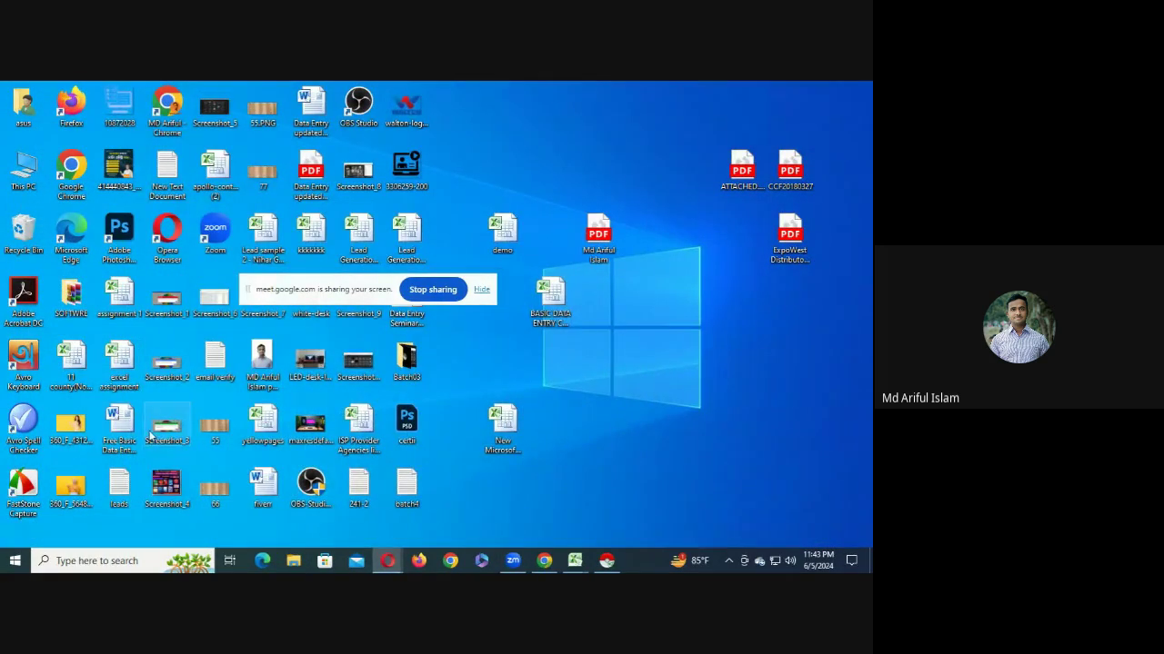
{"action": "left_click", "coordinate": [121, 416]}
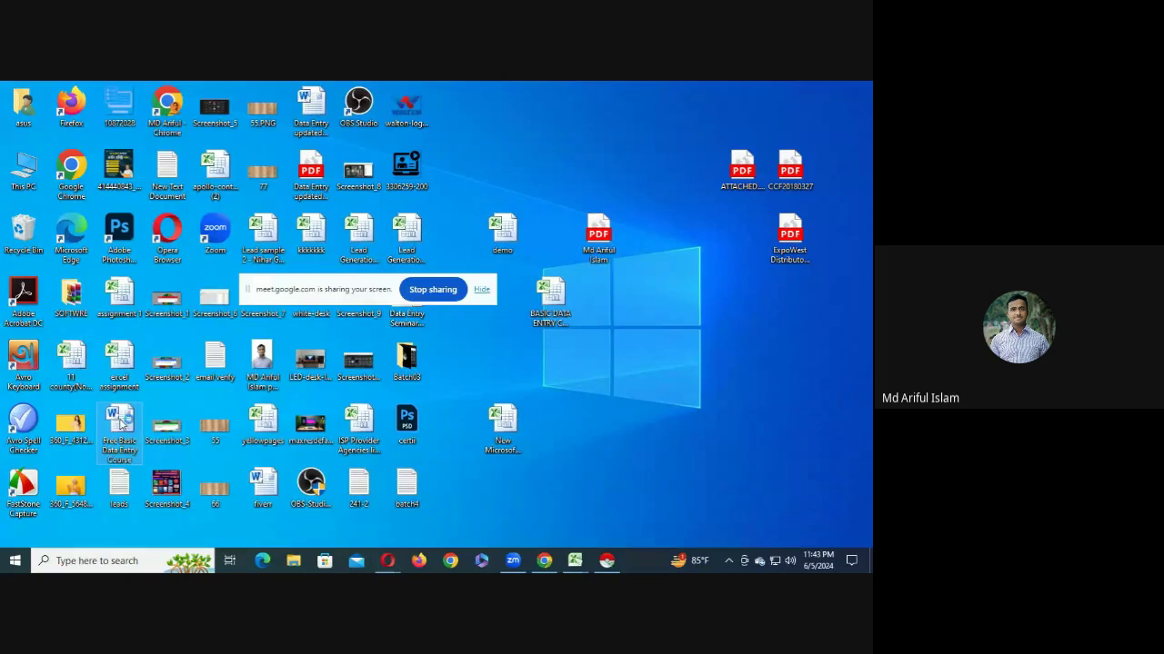
{"action": "double_click", "coordinate": [121, 416]}
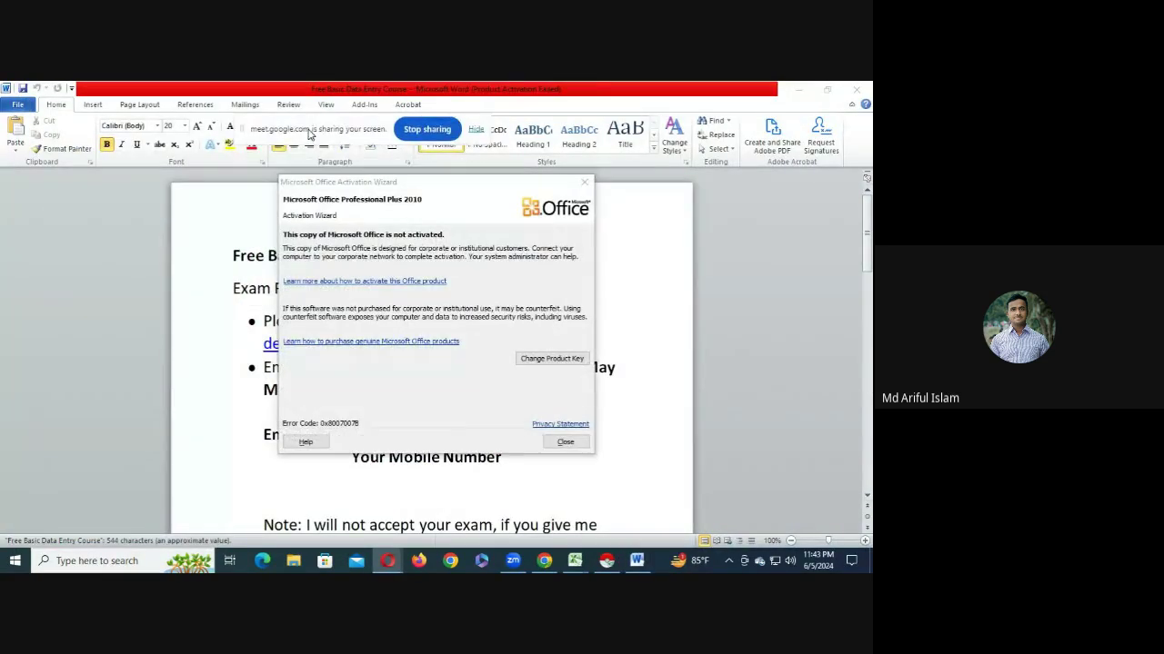
{"action": "left_click", "coordinate": [565, 442]}
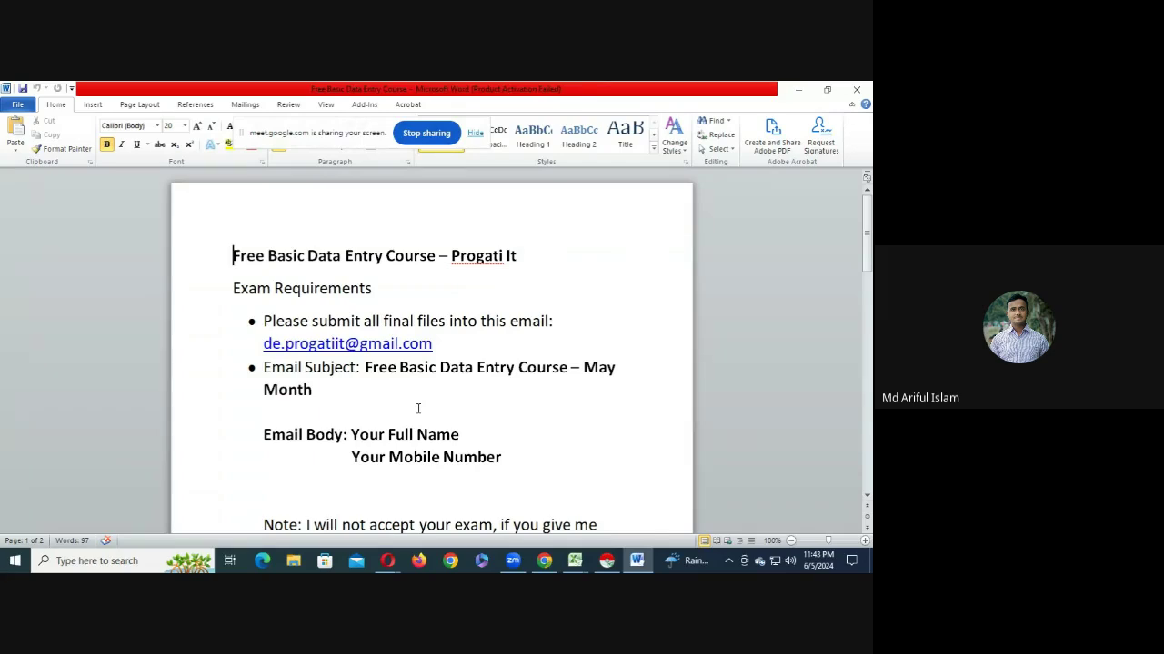
{"action": "scroll", "coordinate": [418, 408], "scroll_direction": "down", "scroll_amount": 4}
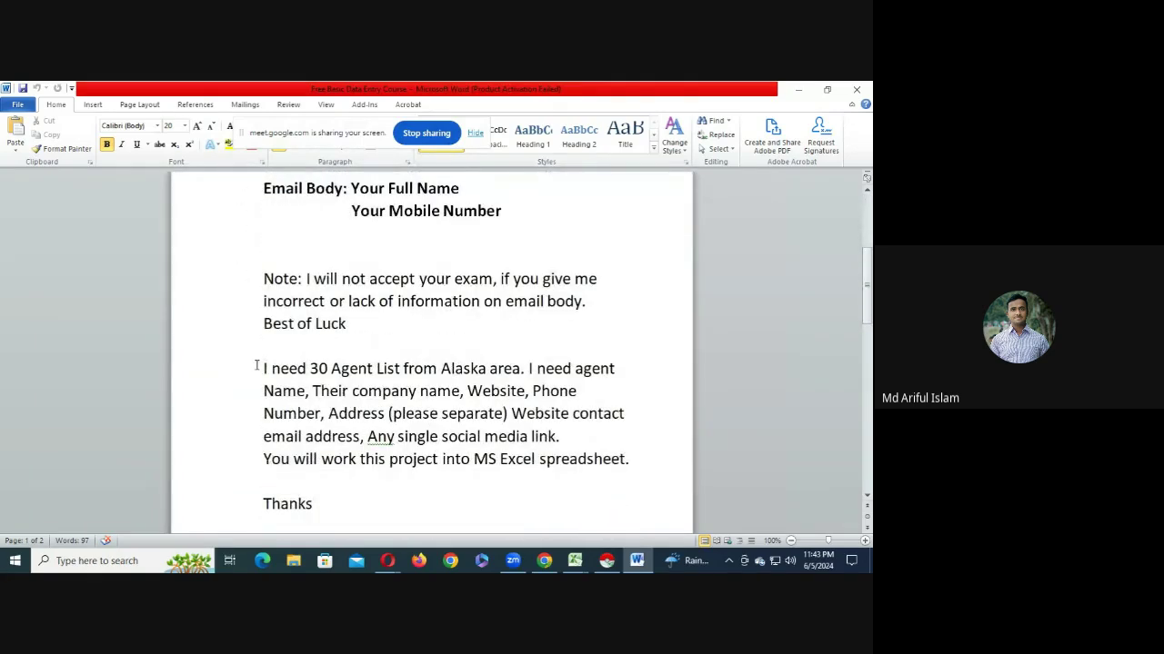
{"action": "left_click", "coordinate": [258, 366]}
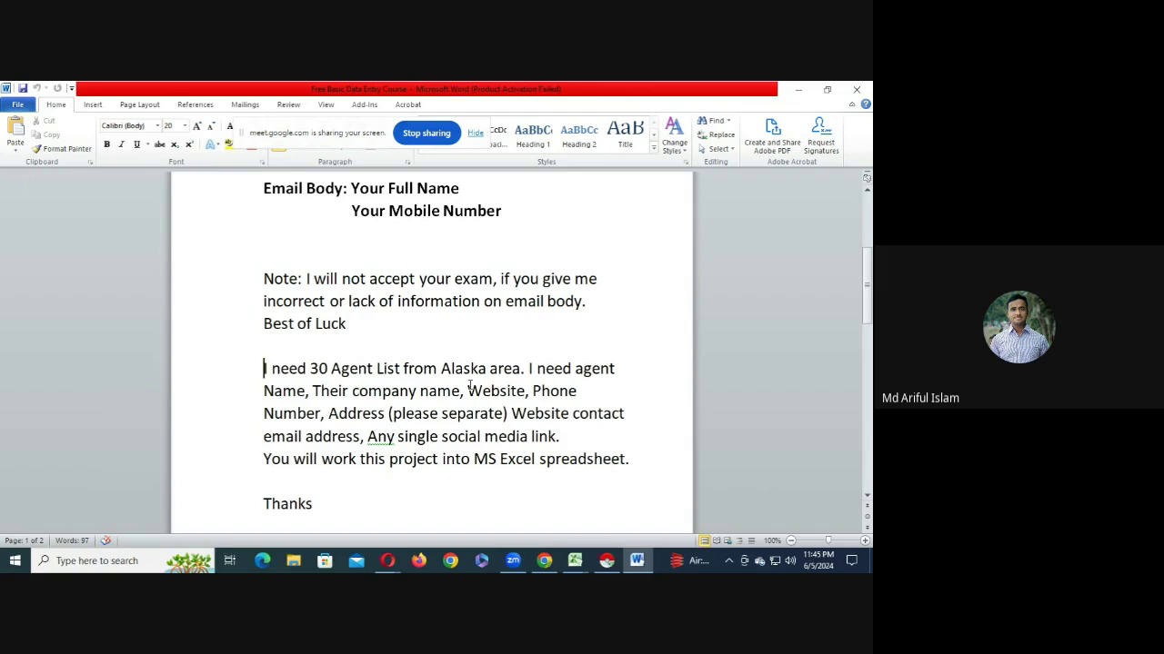
- Widen columns D and E in Excel so full street addresses and locations show
{"action": "mouse_move", "coordinate": [574, 560]}
{"action": "left_click", "coordinate": [636, 523]}
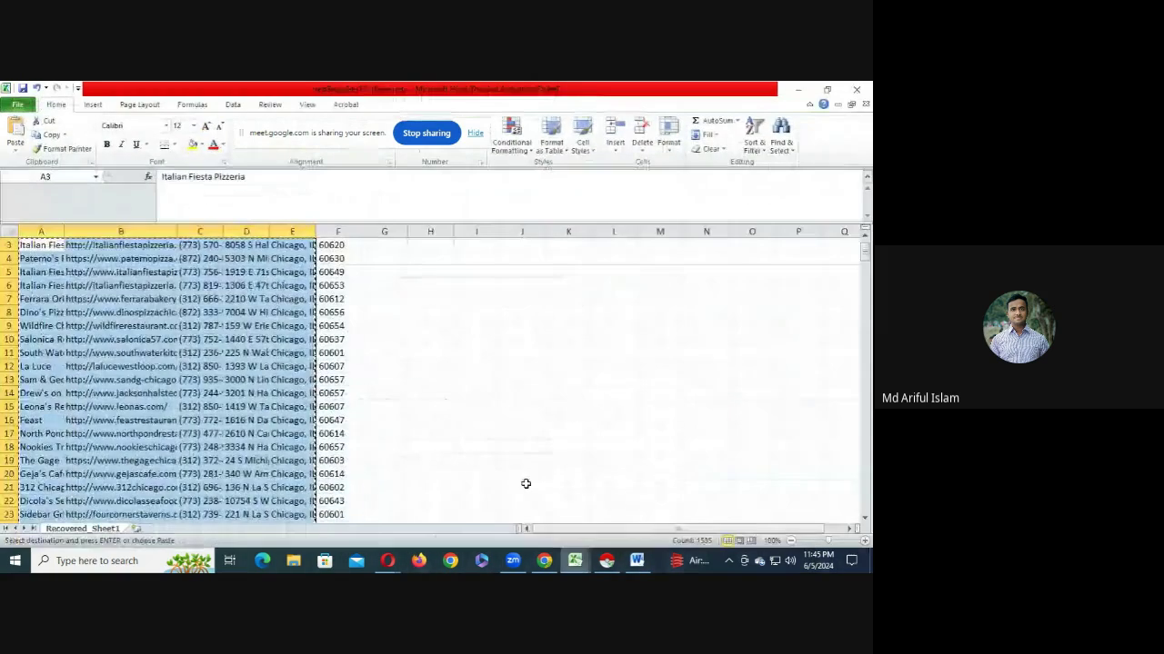
{"action": "scroll", "coordinate": [525, 484], "scroll_direction": "up", "scroll_amount": 1}
{"action": "left_click", "coordinate": [293, 270]}
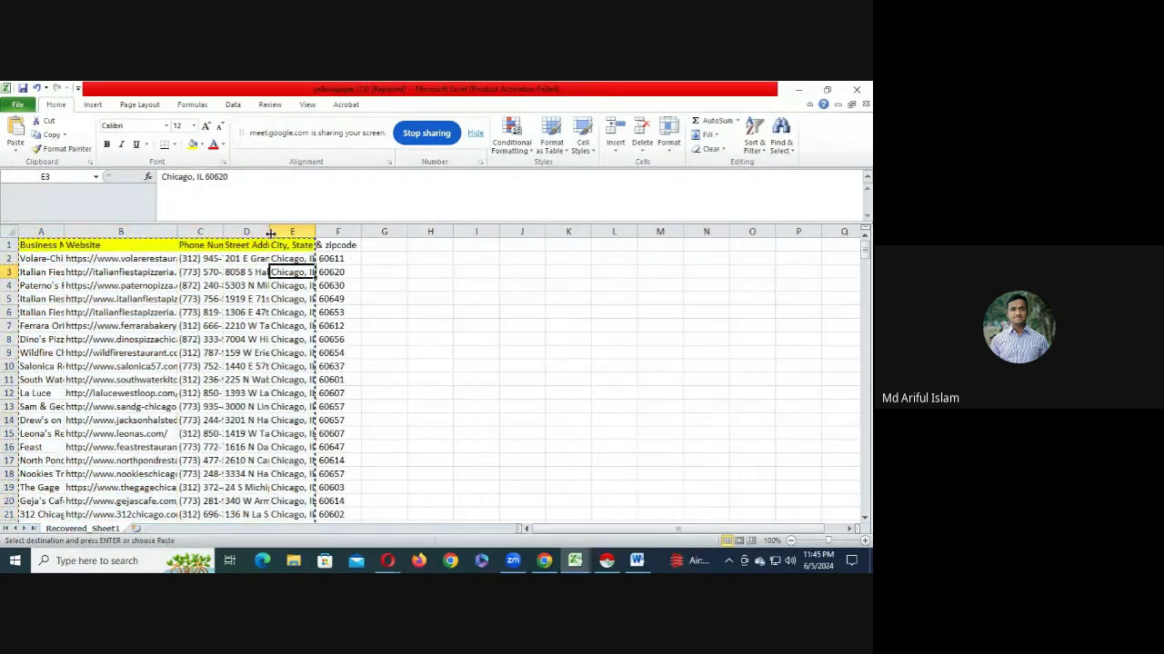
{"action": "left_click_drag", "start_coordinate": [270, 233], "coordinate": [487, 234]}
{"action": "left_click", "coordinate": [272, 285]}
{"action": "left_click", "coordinate": [287, 259]}
{"action": "left_click", "coordinate": [457, 284]}
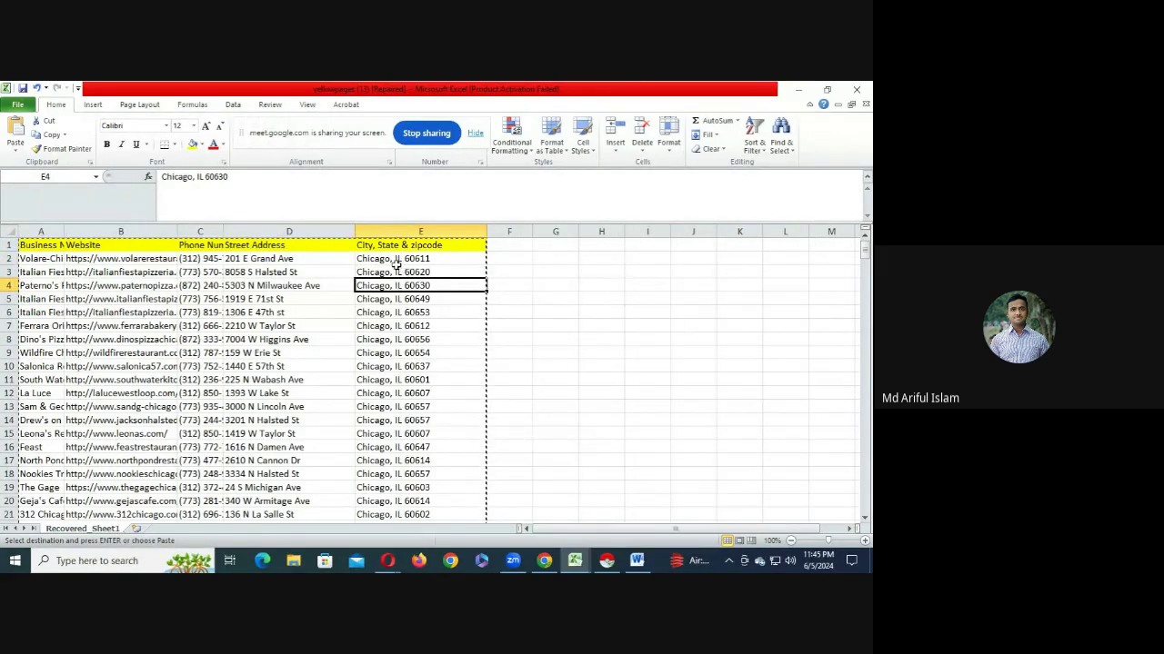
{"action": "double_click", "coordinate": [395, 260]}
{"action": "left_click_drag", "start_coordinate": [391, 260], "coordinate": [356, 260]}
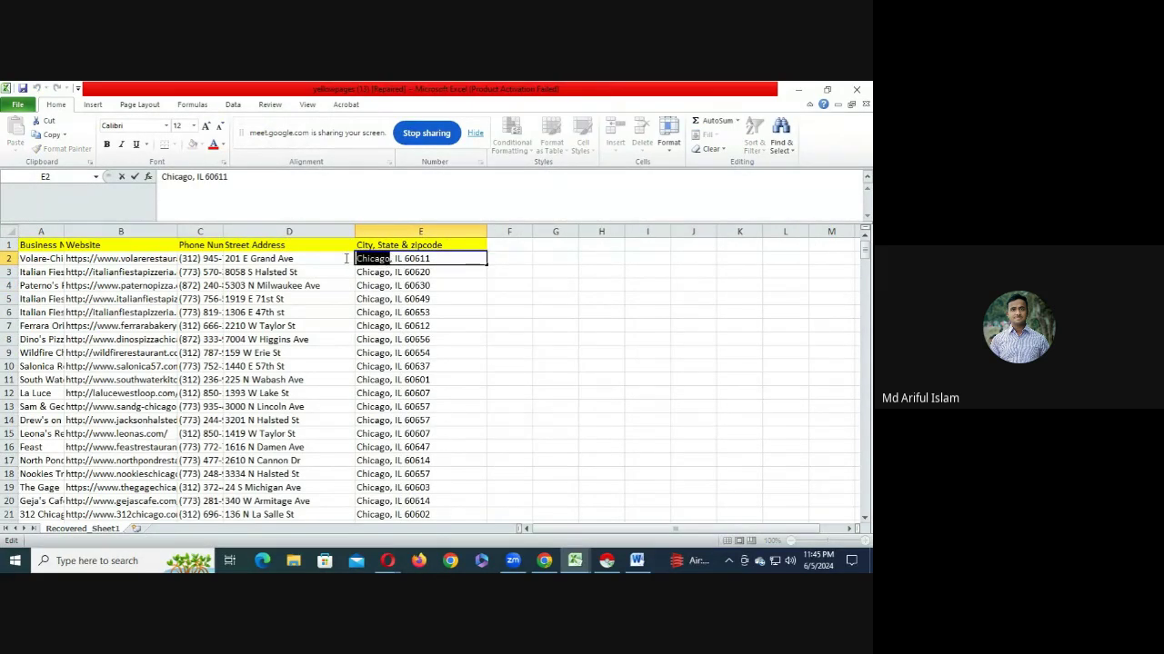
{"action": "left_click", "coordinate": [397, 259]}
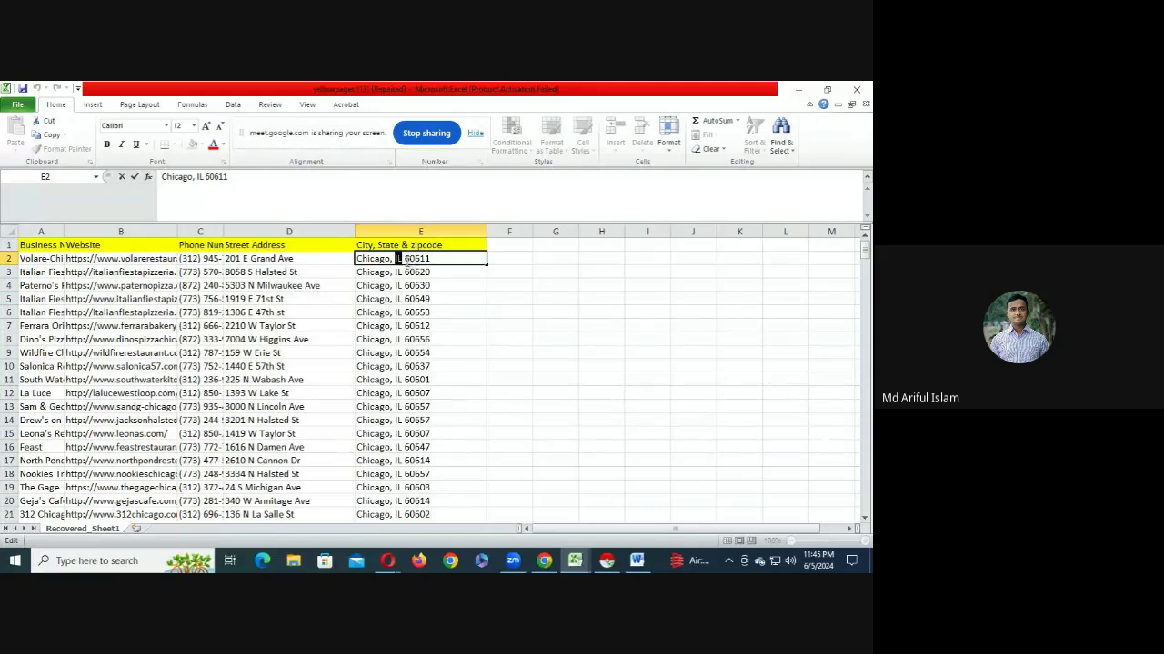
{"action": "double_click", "coordinate": [409, 258]}
- Add STATE and ZIP CODE headers in cells F1 and G1
{"action": "left_click", "coordinate": [515, 245]}
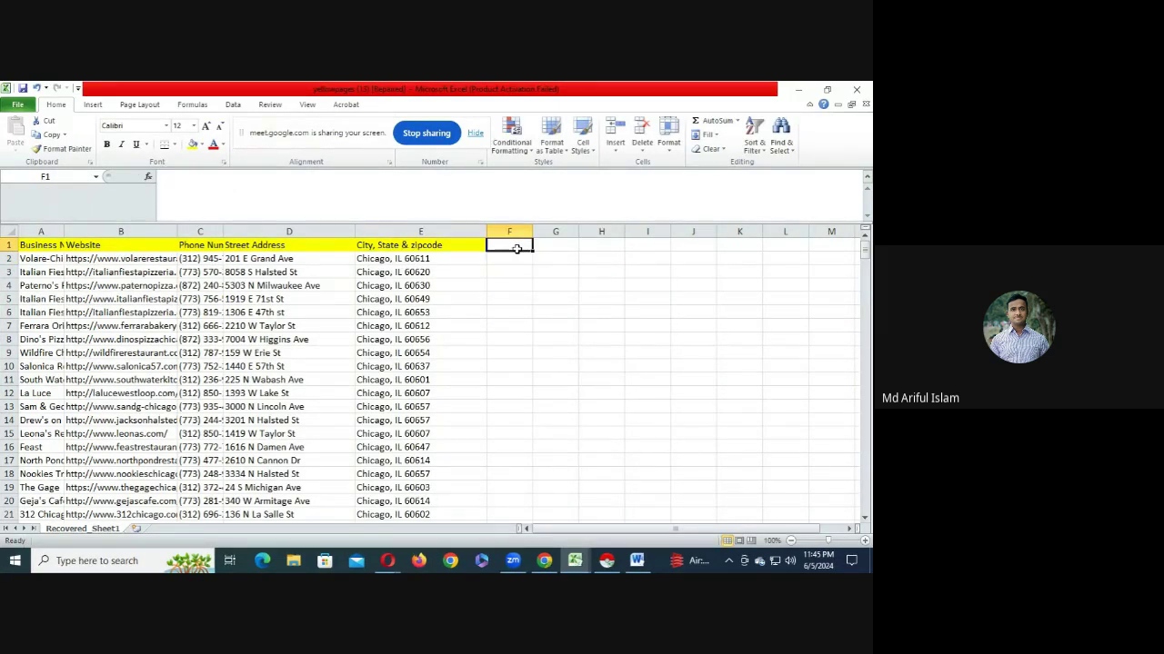
{"action": "type", "text": "STATE"}
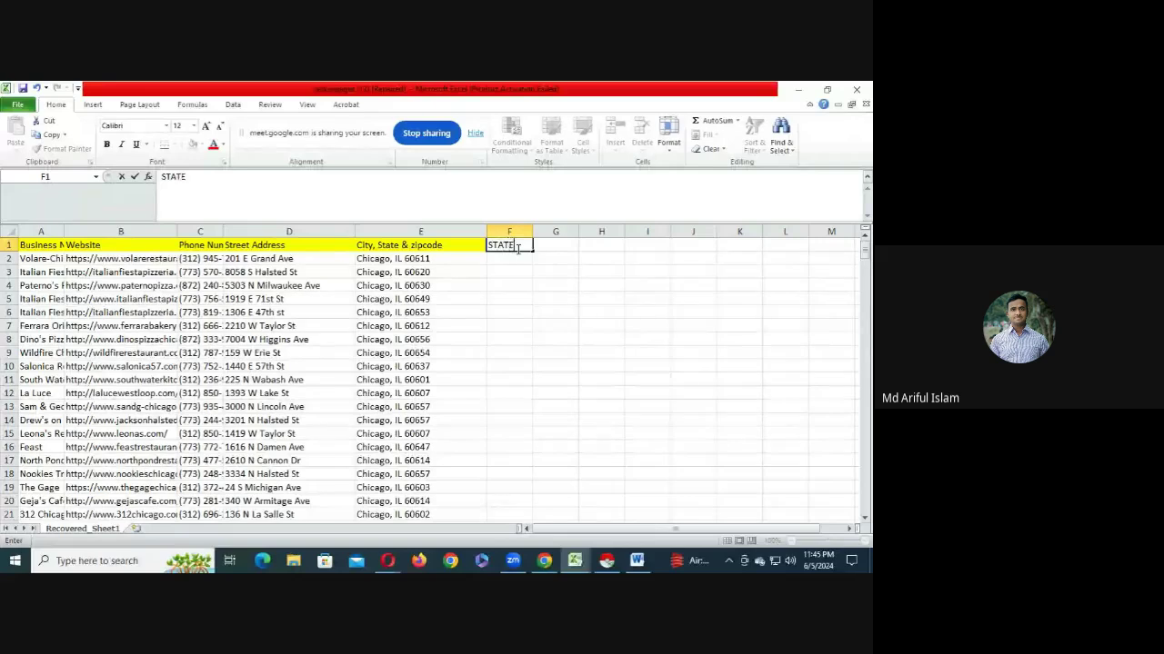
{"action": "key", "text": "Tab"}
{"action": "type", "text": "ZIP"}
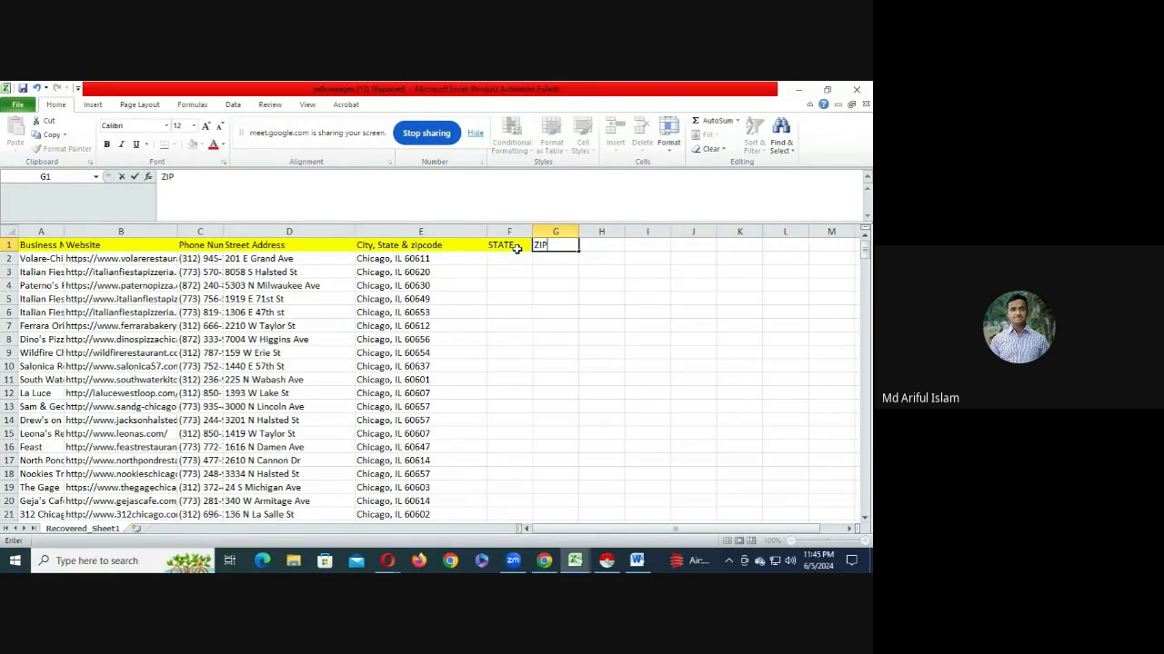
{"action": "type", "text": "ODE"}
{"action": "left_click", "coordinate": [557, 286]}
- Move 60611 from E2 into G2 and IL into F2, leaving E2 as Chicago
{"action": "left_click", "coordinate": [468, 255]}
{"action": "double_click", "coordinate": [429, 259]}
{"action": "left_click_drag", "start_coordinate": [429, 259], "coordinate": [406, 259]}
{"action": "key", "text": "ctrl+x"}
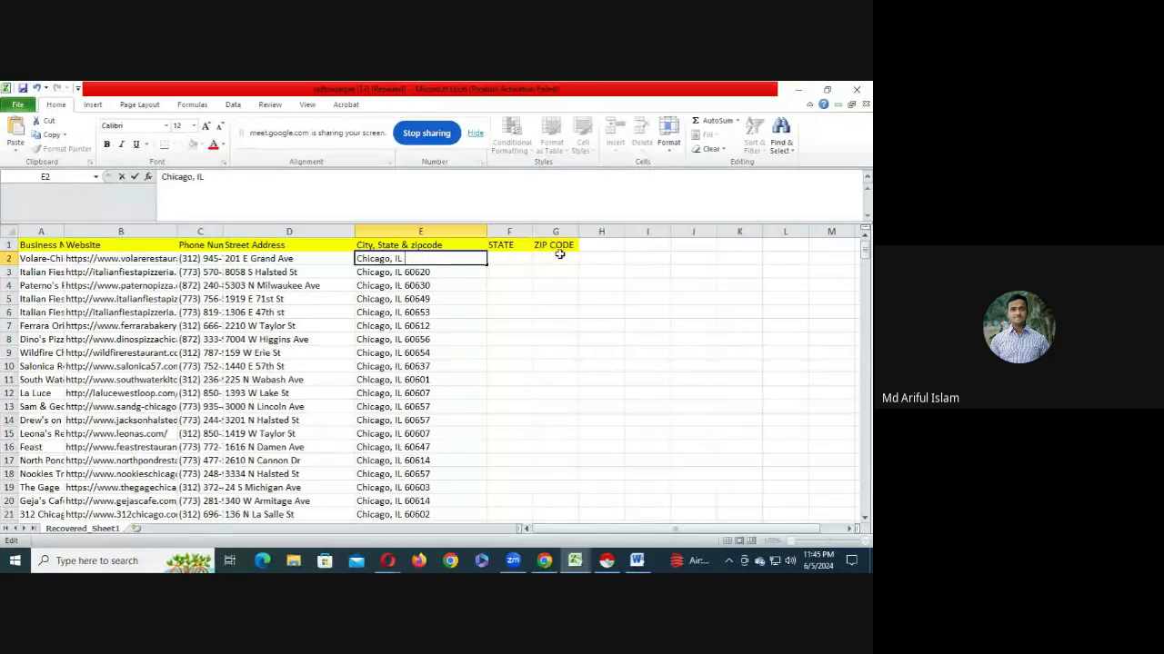
{"action": "left_click", "coordinate": [553, 258]}
{"action": "key", "text": "ctrl+v"}
{"action": "left_click", "coordinate": [398, 261]}
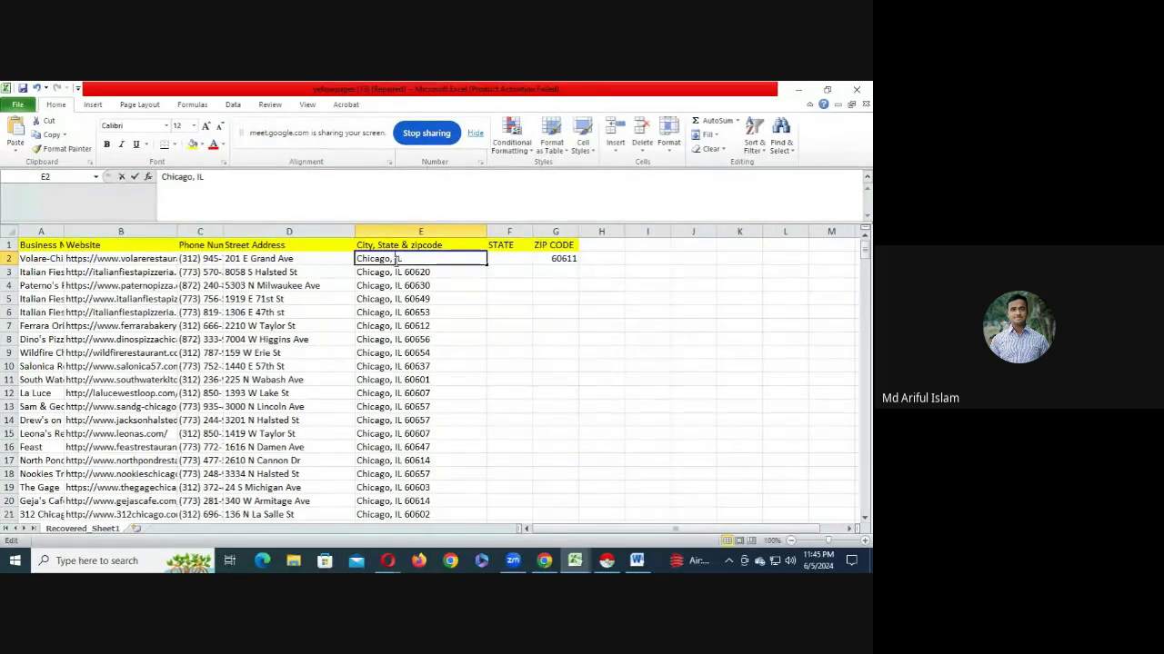
{"action": "double_click", "coordinate": [398, 259]}
{"action": "key", "text": "ctrl+x"}
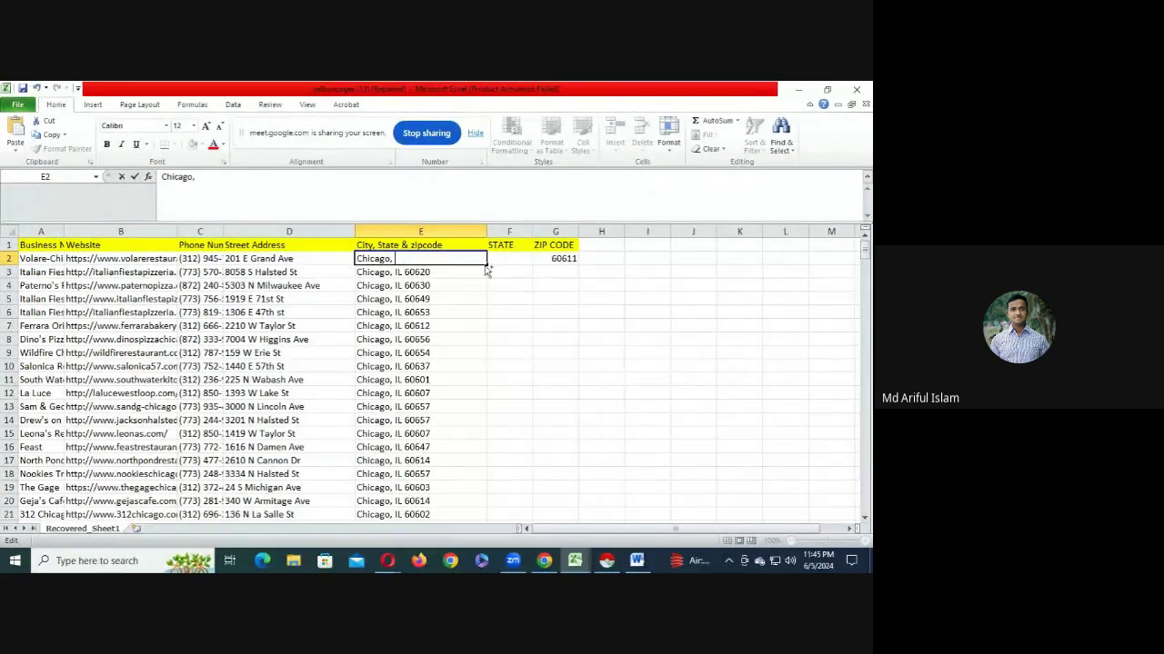
{"action": "left_click", "coordinate": [520, 261]}
{"action": "key", "text": "ctrl+v"}
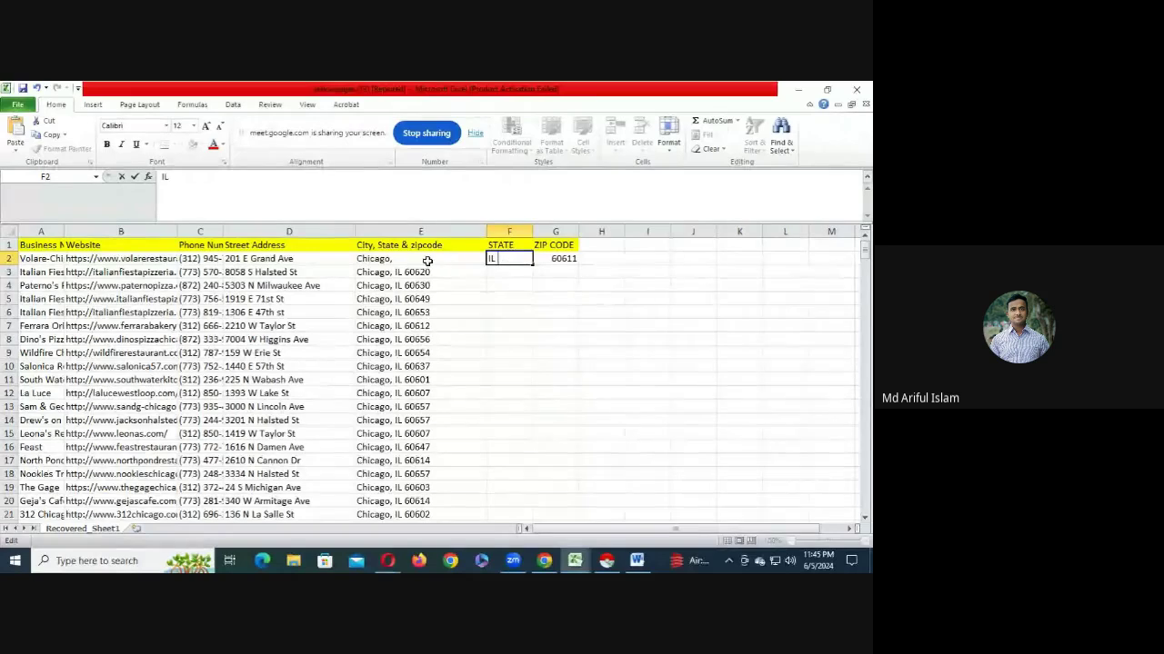
{"action": "double_click", "coordinate": [428, 260]}
{"action": "key", "text": "BackSpace"}
{"action": "left_click", "coordinate": [459, 323]}
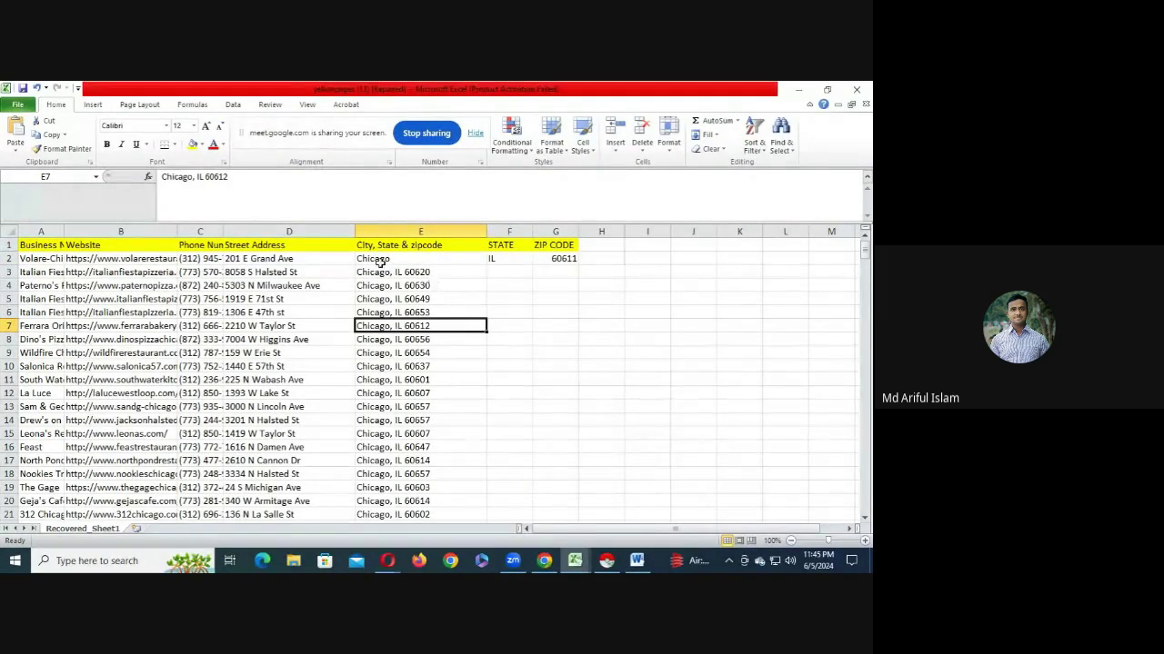
- Rename the column E header to City and review the split address in D2:G2
{"action": "left_click_drag", "start_coordinate": [269, 258], "coordinate": [530, 259]}
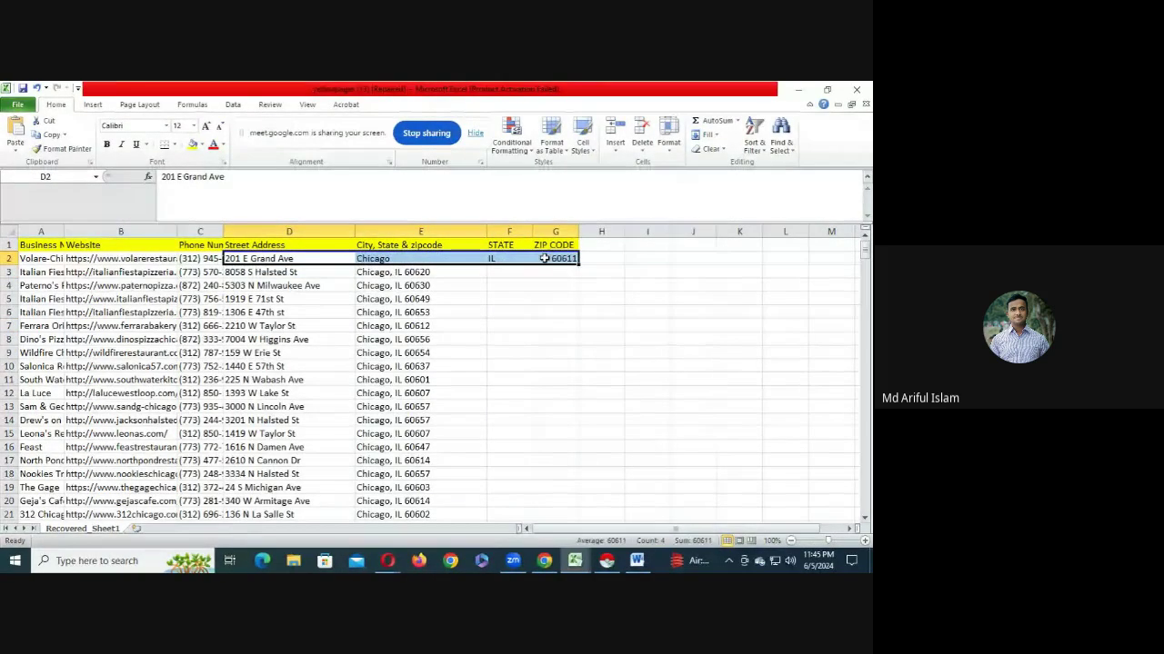
{"action": "left_click", "coordinate": [254, 260]}
{"action": "left_click", "coordinate": [391, 260]}
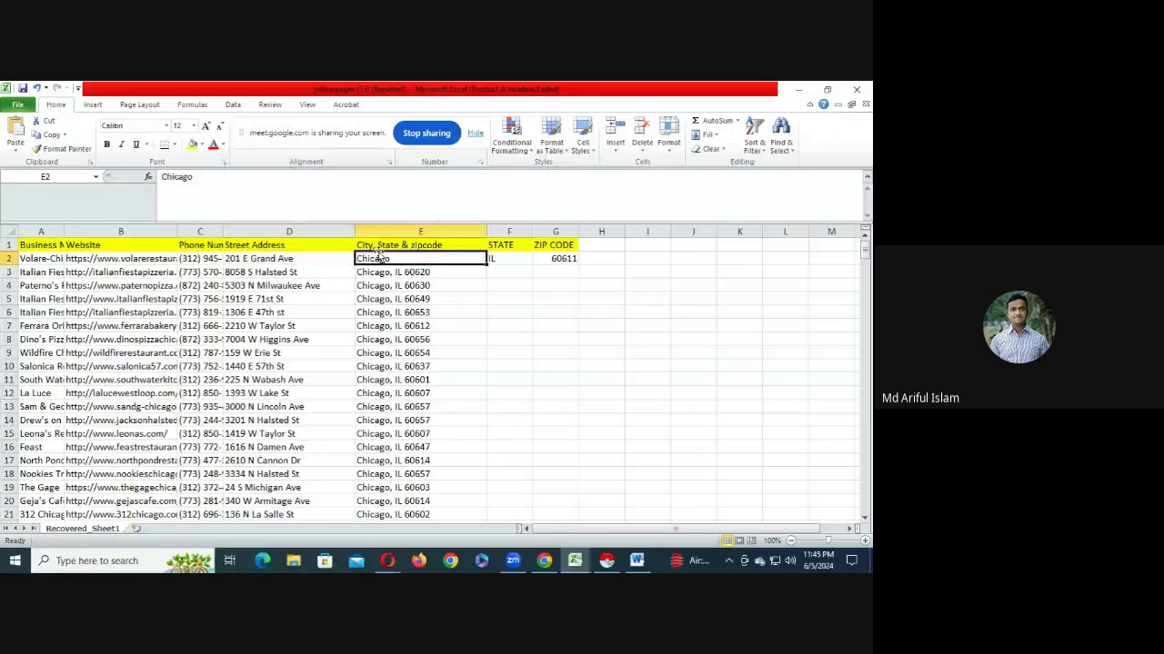
{"action": "double_click", "coordinate": [368, 244]}
{"action": "left_click_drag", "start_coordinate": [380, 244], "coordinate": [488, 260]}
{"action": "key", "text": "BackSpace"}
{"action": "key", "text": "BackSpace"}
{"action": "key", "text": "BackSpace"}
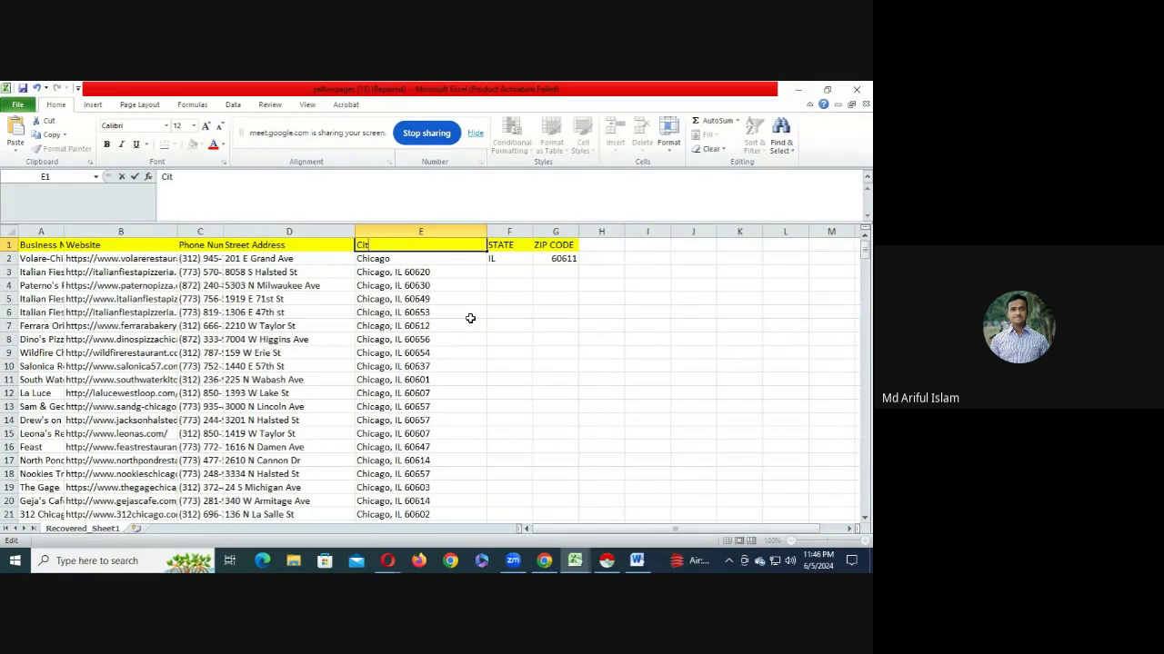
{"action": "left_click", "coordinate": [471, 316]}
{"action": "left_click_drag", "start_coordinate": [382, 258], "coordinate": [350, 259]}
{"action": "left_click", "coordinate": [497, 258]}
{"action": "left_click_drag", "start_coordinate": [553, 258], "coordinate": [287, 259]}
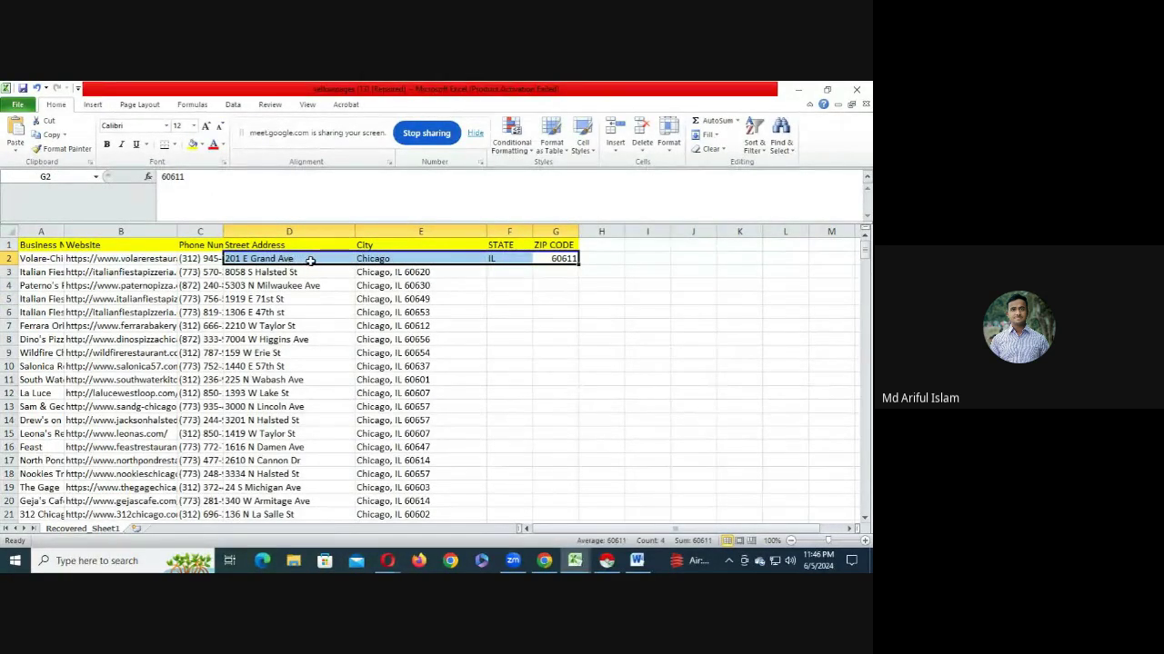
{"action": "left_click", "coordinate": [636, 560]}
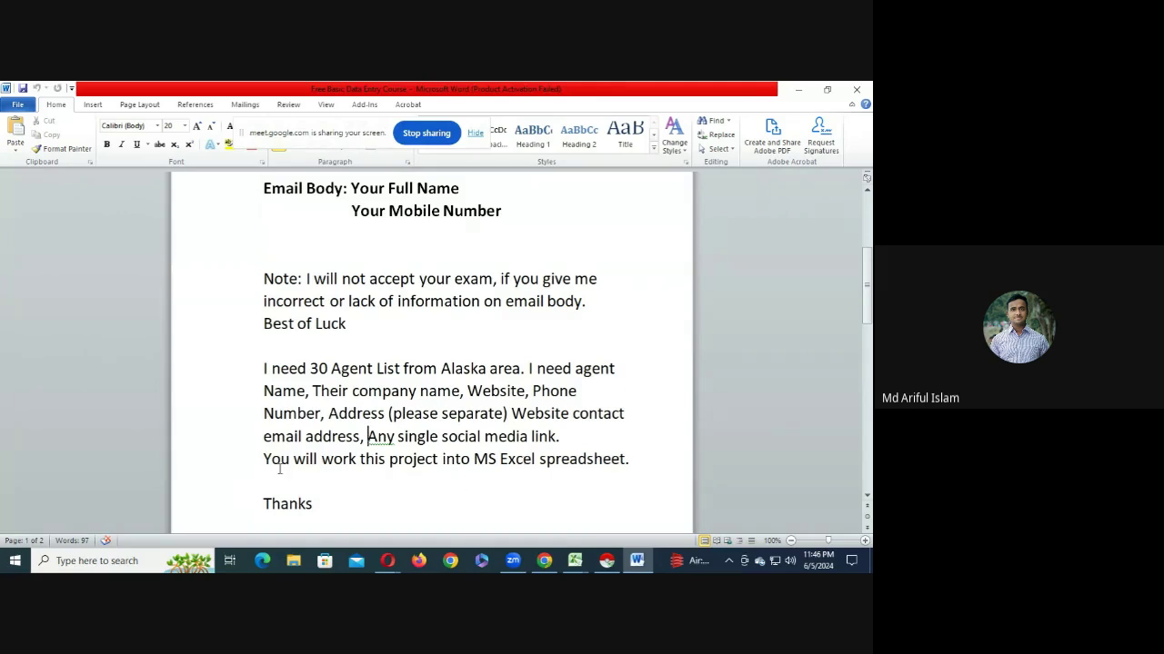
- Highlight the MS Excel spreadsheet line, then point out a block of workbook websites and addresses
{"action": "left_click_drag", "start_coordinate": [265, 460], "coordinate": [568, 465]}
{"action": "left_click_drag", "start_coordinate": [473, 461], "coordinate": [634, 464]}
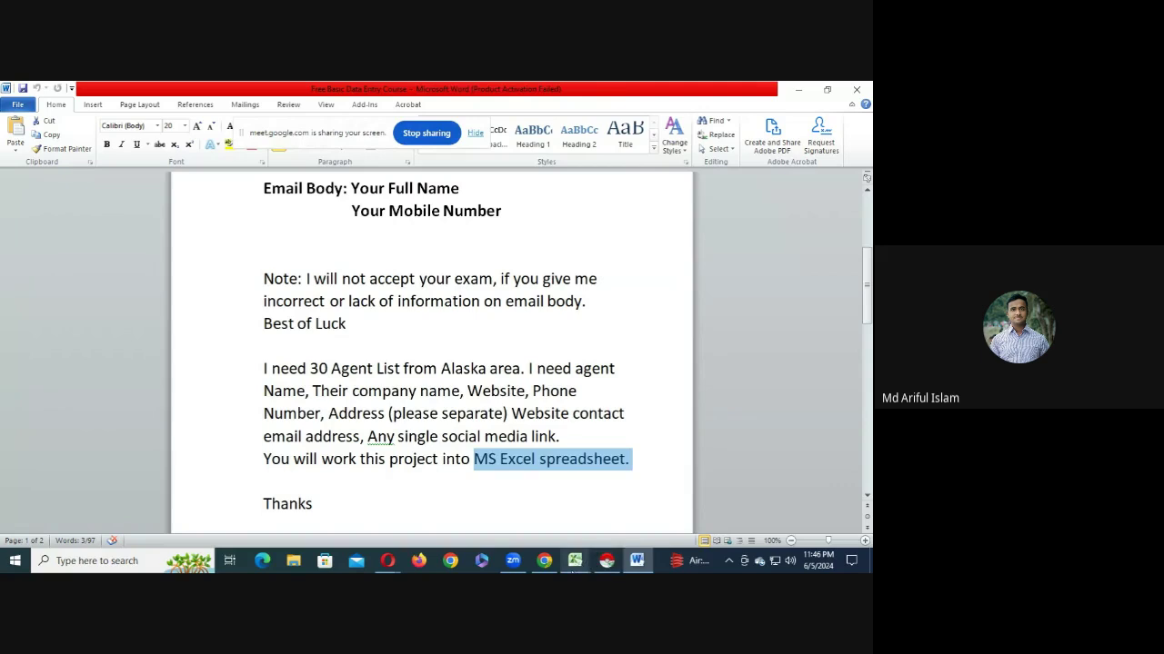
{"action": "mouse_move", "coordinate": [574, 561]}
{"action": "left_click", "coordinate": [629, 501]}
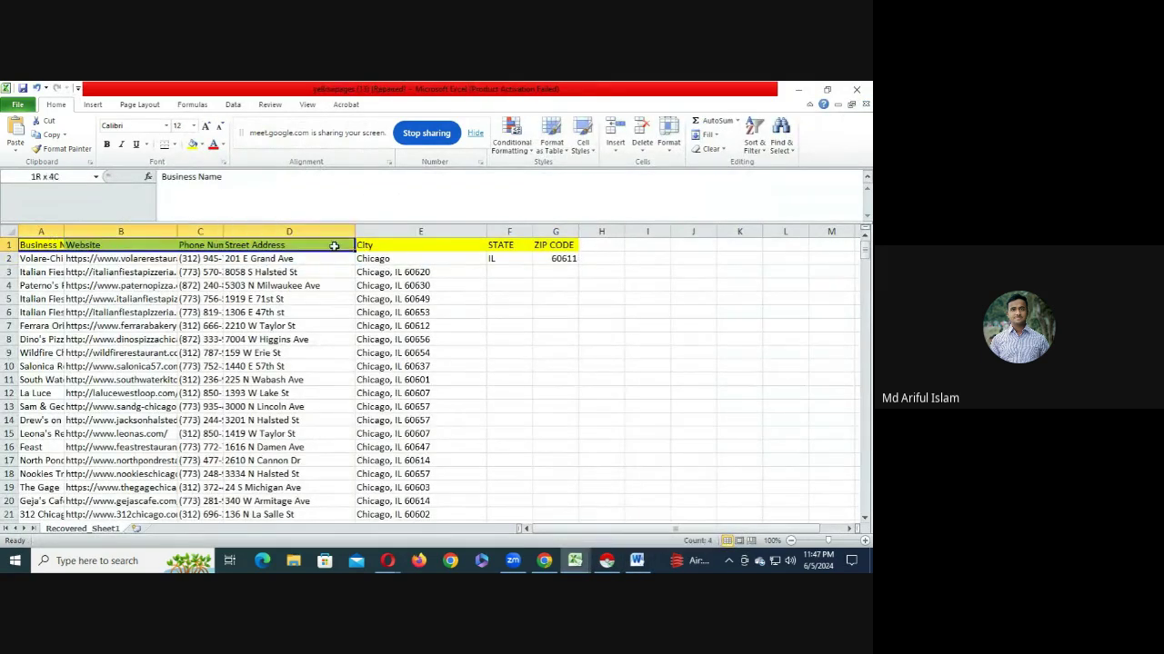
{"action": "left_click_drag", "start_coordinate": [131, 299], "coordinate": [261, 379]}
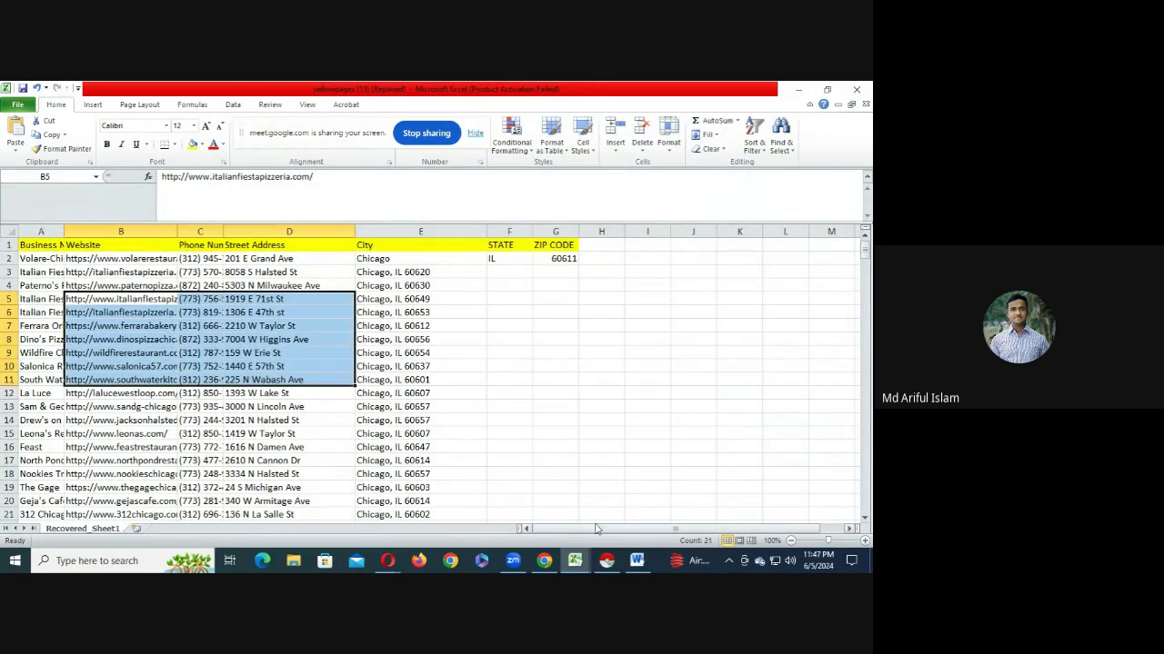
{"action": "left_click", "coordinate": [636, 561]}
- Scroll to the top of the Word document and select the assignment text through Thanks
{"action": "scroll", "coordinate": [299, 446], "scroll_direction": "down", "scroll_amount": 1}
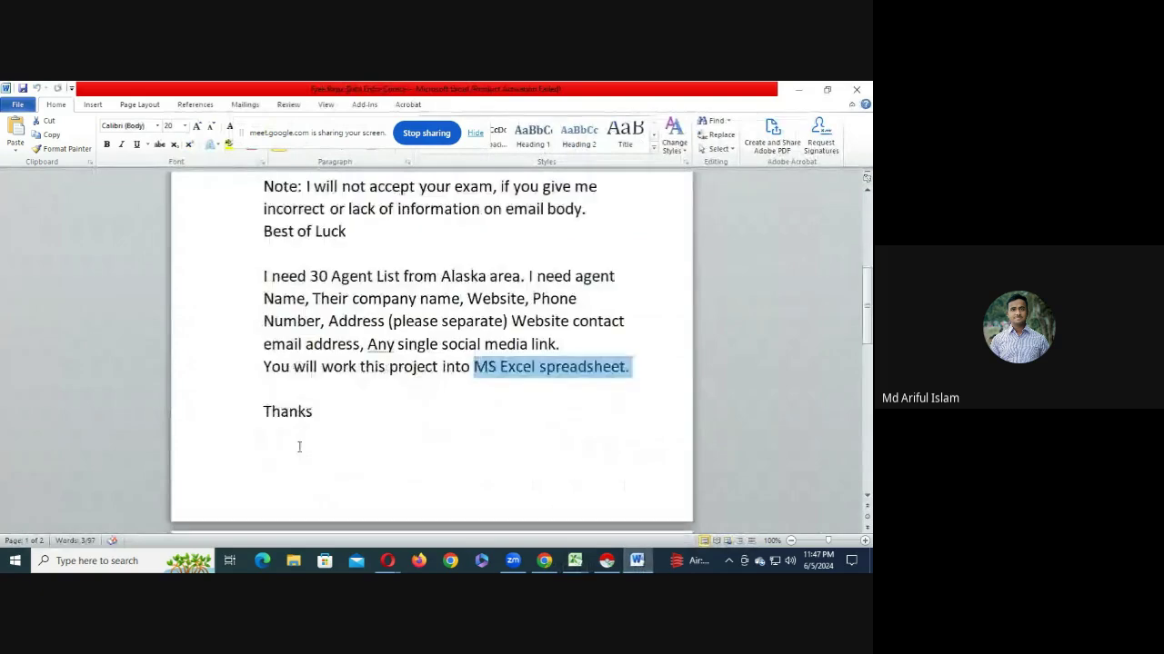
{"action": "scroll", "coordinate": [312, 442], "scroll_direction": "up", "scroll_amount": 1}
{"action": "scroll", "coordinate": [313, 441], "scroll_direction": "down", "scroll_amount": 2}
{"action": "scroll", "coordinate": [314, 442], "scroll_direction": "down", "scroll_amount": 5}
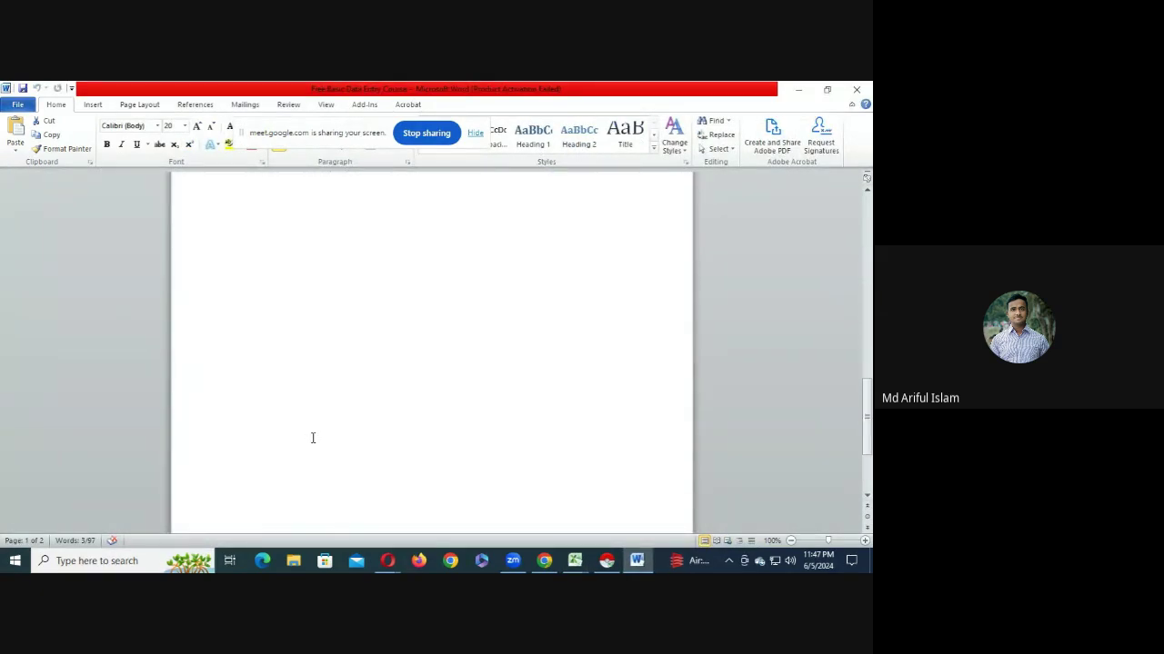
{"action": "left_click", "coordinate": [312, 438]}
{"action": "scroll", "coordinate": [313, 440], "scroll_direction": "up", "scroll_amount": 5}
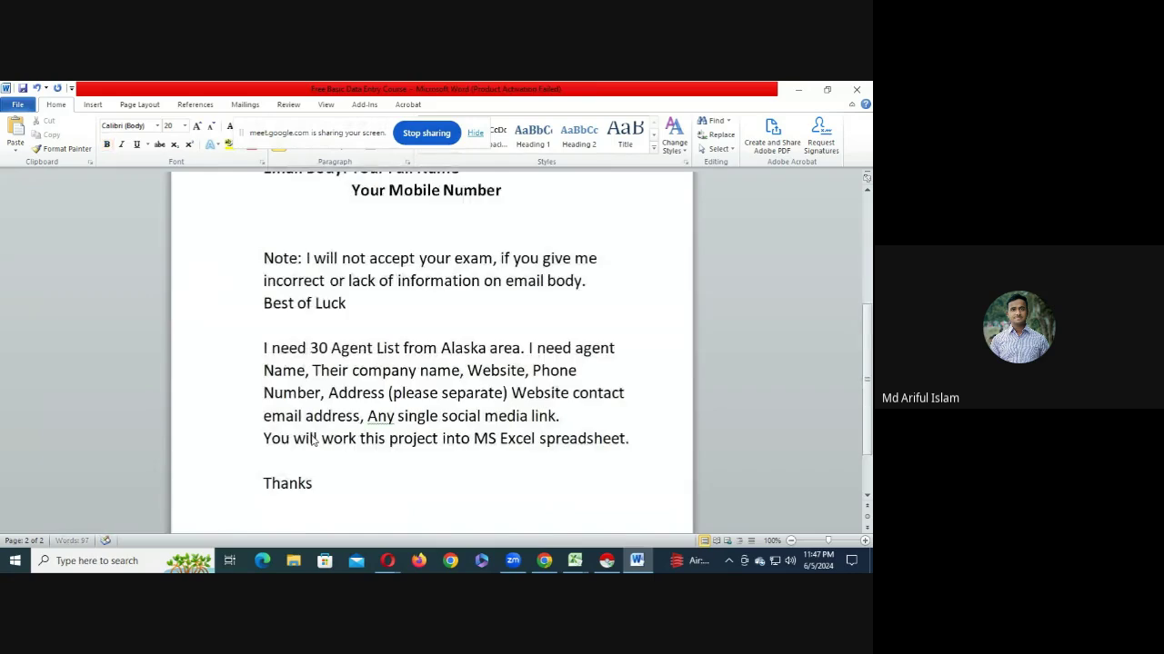
{"action": "scroll", "coordinate": [359, 436], "scroll_direction": "up", "scroll_amount": 4}
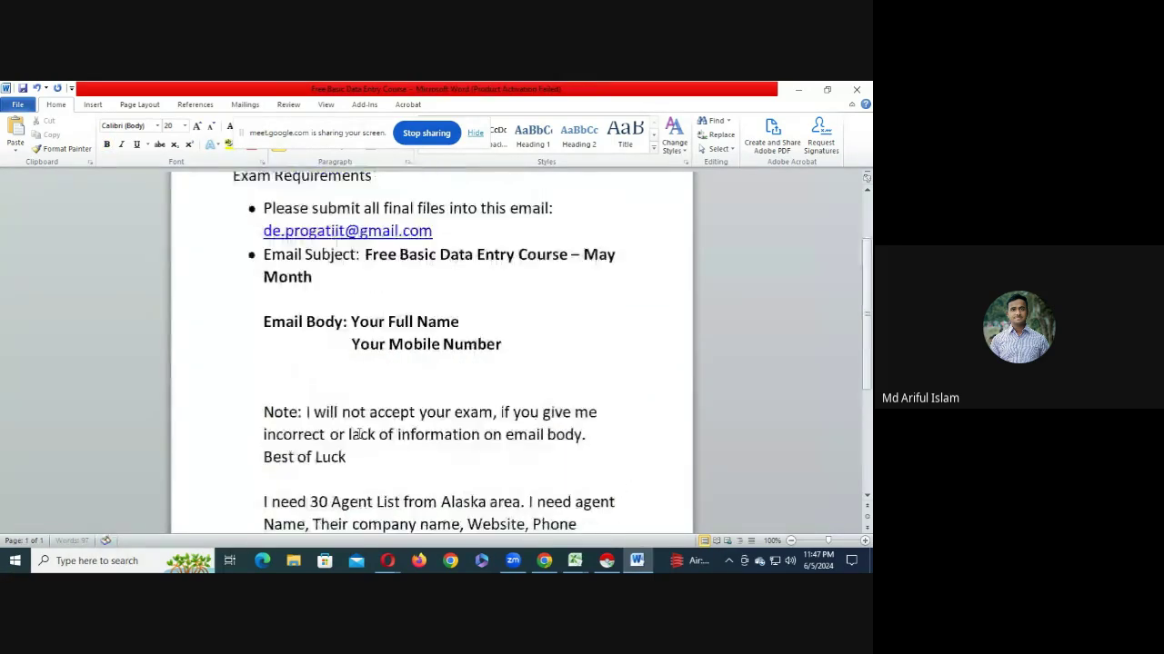
{"action": "left_click_drag", "start_coordinate": [227, 211], "coordinate": [422, 492]}
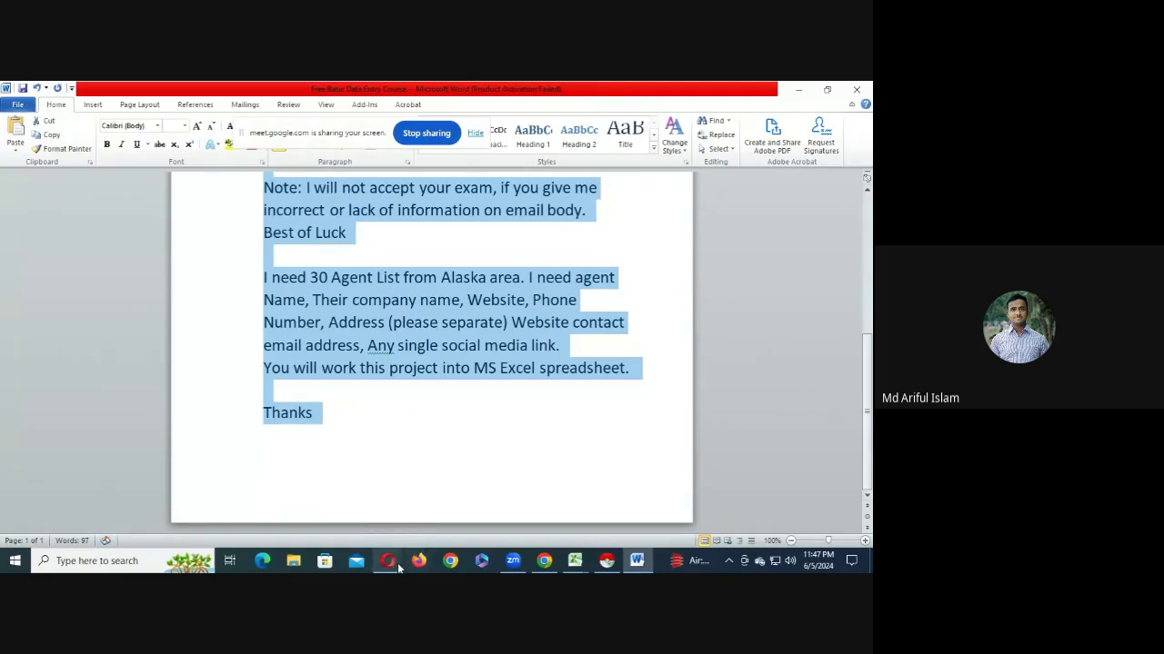
{"action": "left_click", "coordinate": [397, 562]}
{"action": "left_click", "coordinate": [318, 504]}
- Paste and send the 30 Alaska agents request in the Meet chat
{"action": "left_click", "coordinate": [787, 523]}
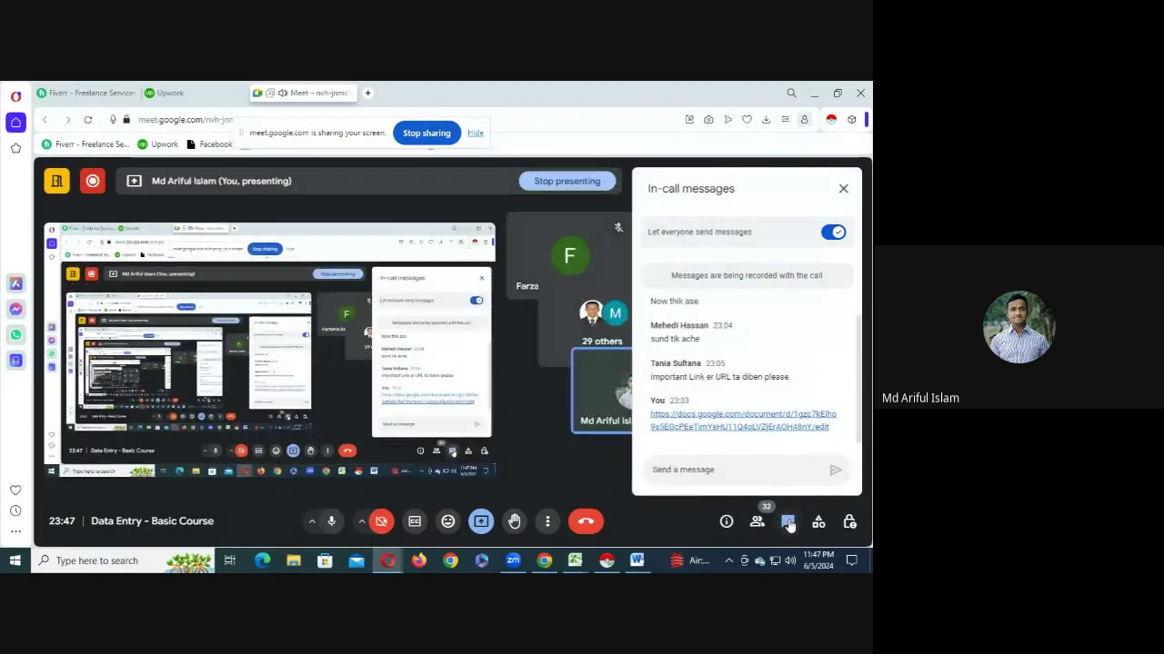
{"action": "left_click", "coordinate": [703, 469]}
{"action": "key", "text": "ctrl+v"}
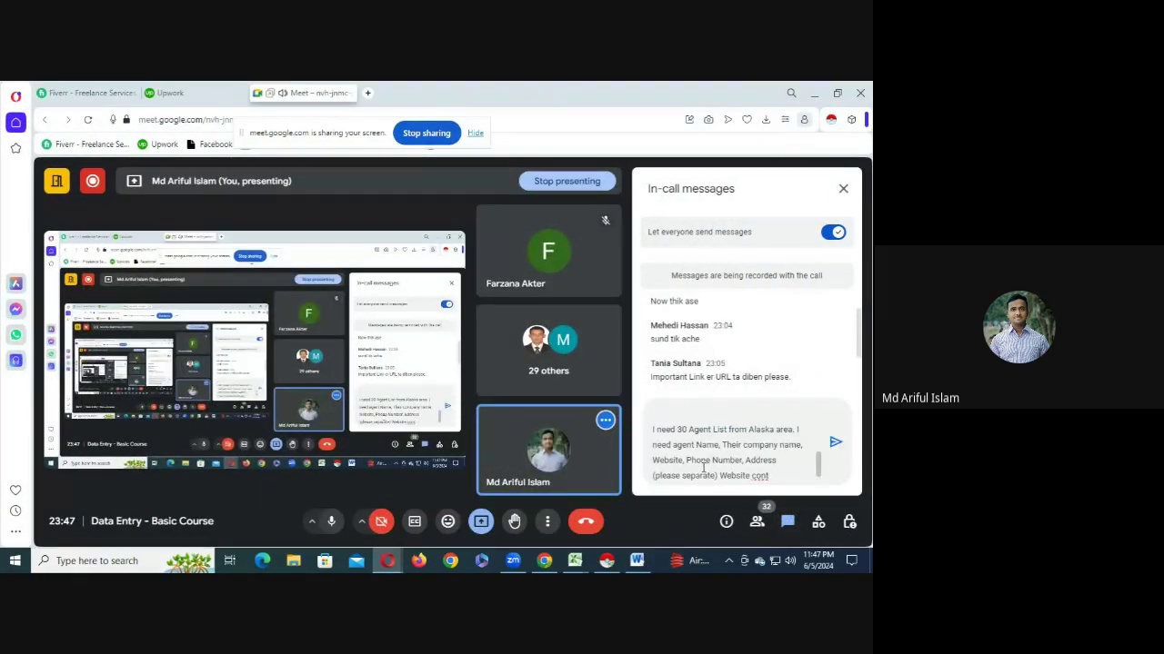
{"action": "key", "text": "Return"}
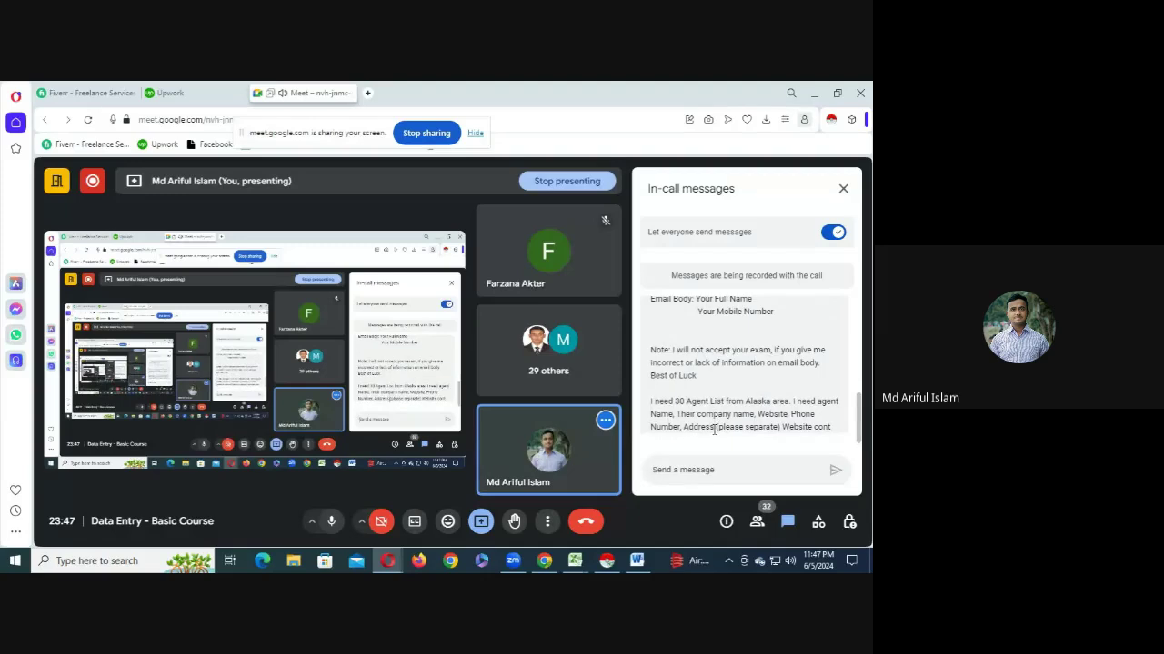
{"action": "scroll", "coordinate": [715, 427], "scroll_direction": "up", "scroll_amount": 3}
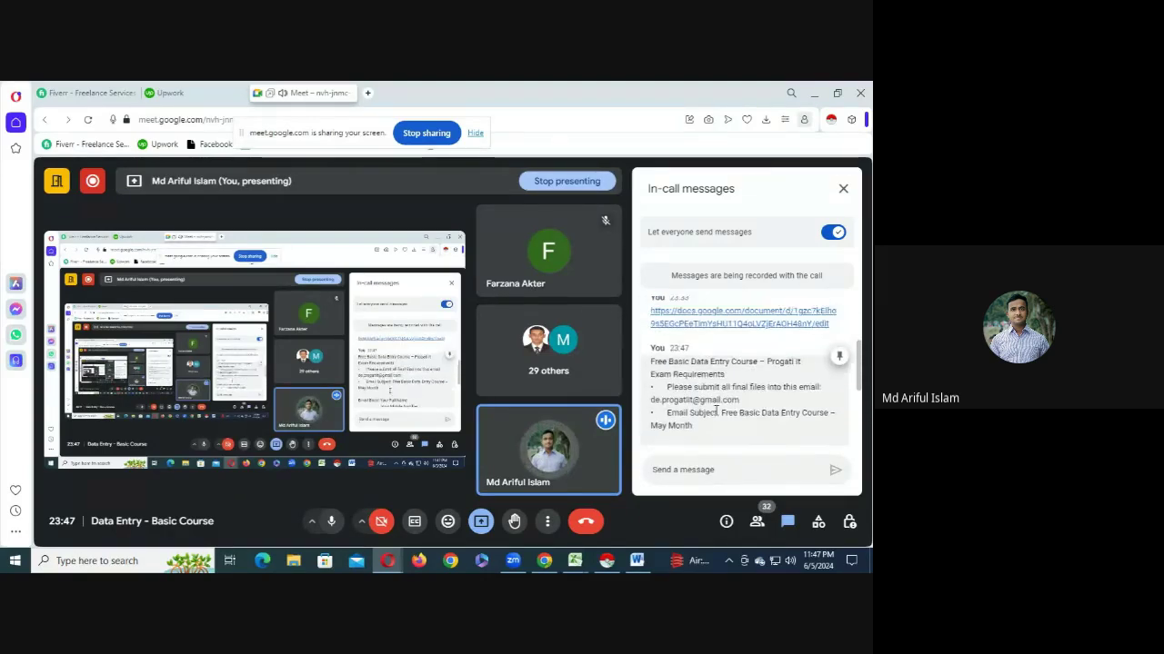
{"action": "scroll", "coordinate": [715, 411], "scroll_direction": "up", "scroll_amount": 2}
{"action": "scroll", "coordinate": [714, 414], "scroll_direction": "down", "scroll_amount": 3}
{"action": "scroll", "coordinate": [712, 428], "scroll_direction": "down", "scroll_amount": 1}
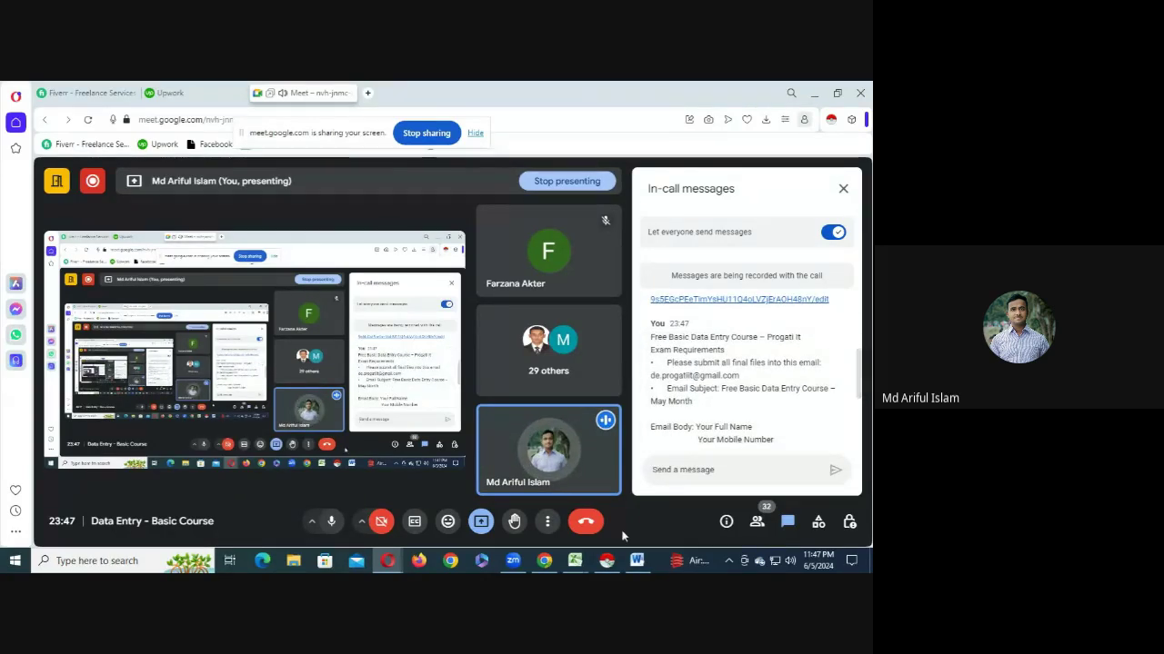
- Post the document's note and request text, ending at Thanks, in the Meet chat
{"action": "left_click", "coordinate": [637, 561]}
{"action": "scroll", "coordinate": [364, 405], "scroll_direction": "up", "scroll_amount": 1}
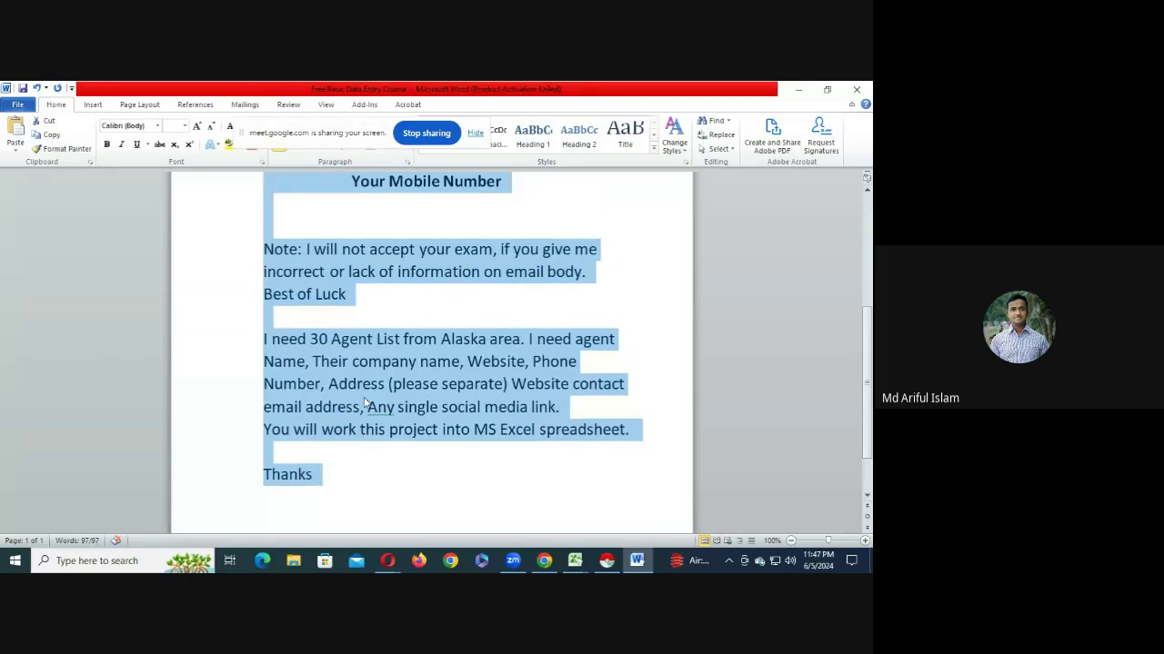
{"action": "left_click", "coordinate": [262, 344]}
{"action": "scroll", "coordinate": [273, 300], "scroll_direction": "up", "scroll_amount": 1}
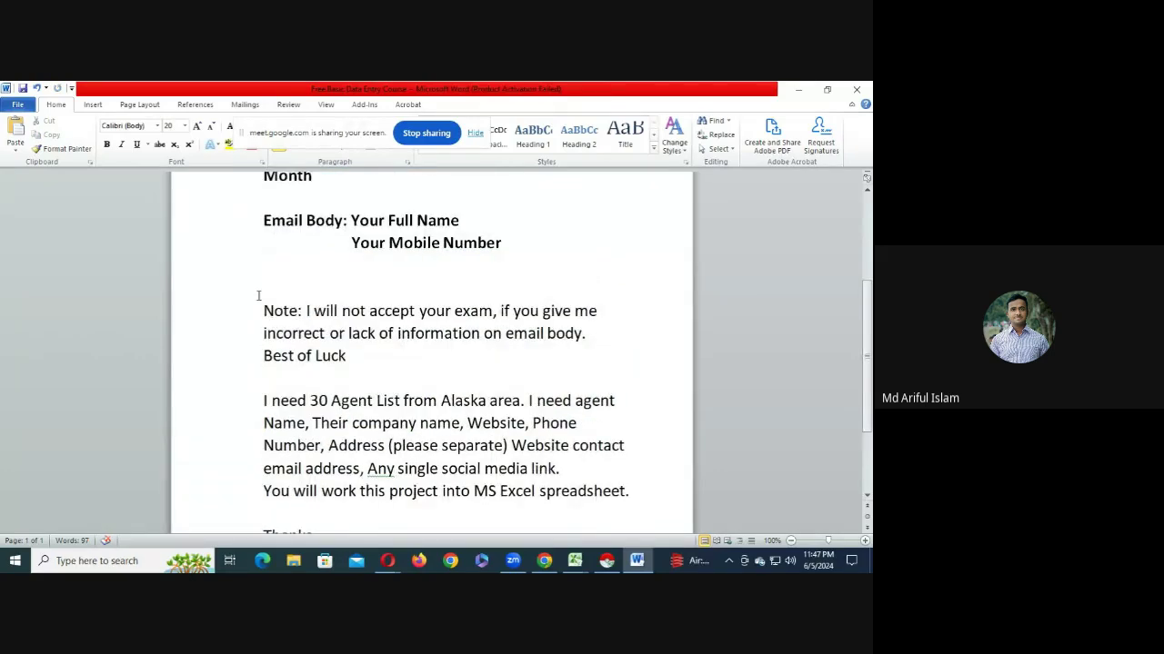
{"action": "left_click_drag", "start_coordinate": [258, 295], "coordinate": [376, 570]}
{"action": "left_click_drag", "start_coordinate": [344, 427], "coordinate": [348, 423]}
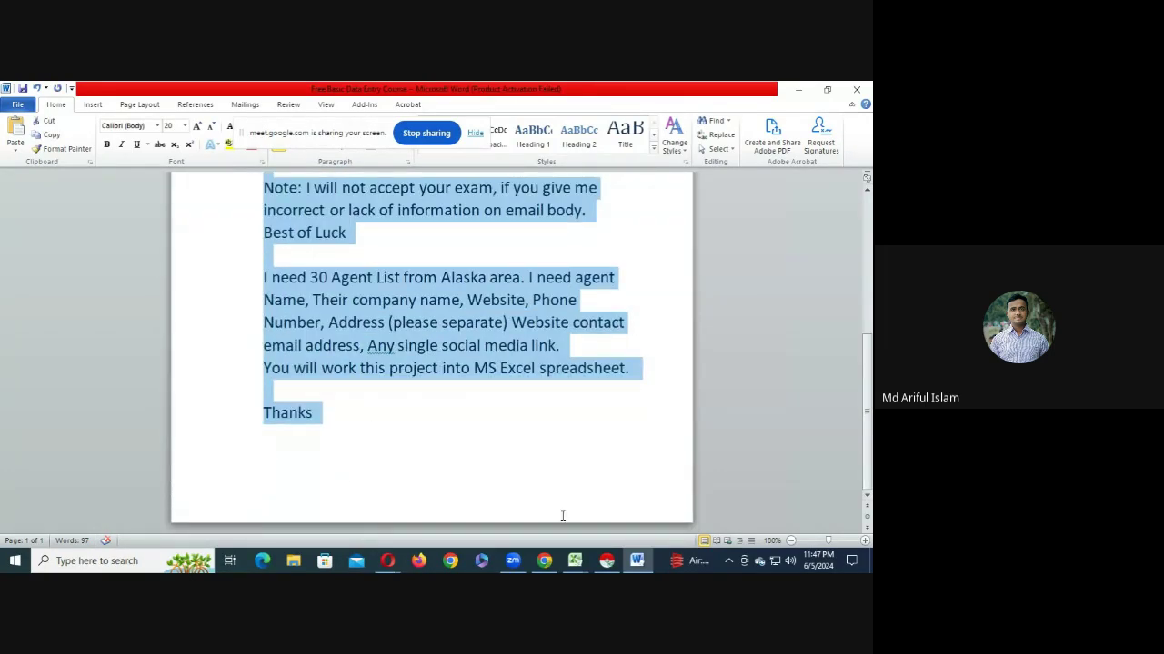
{"action": "left_click", "coordinate": [387, 558]}
{"action": "left_click", "coordinate": [350, 516]}
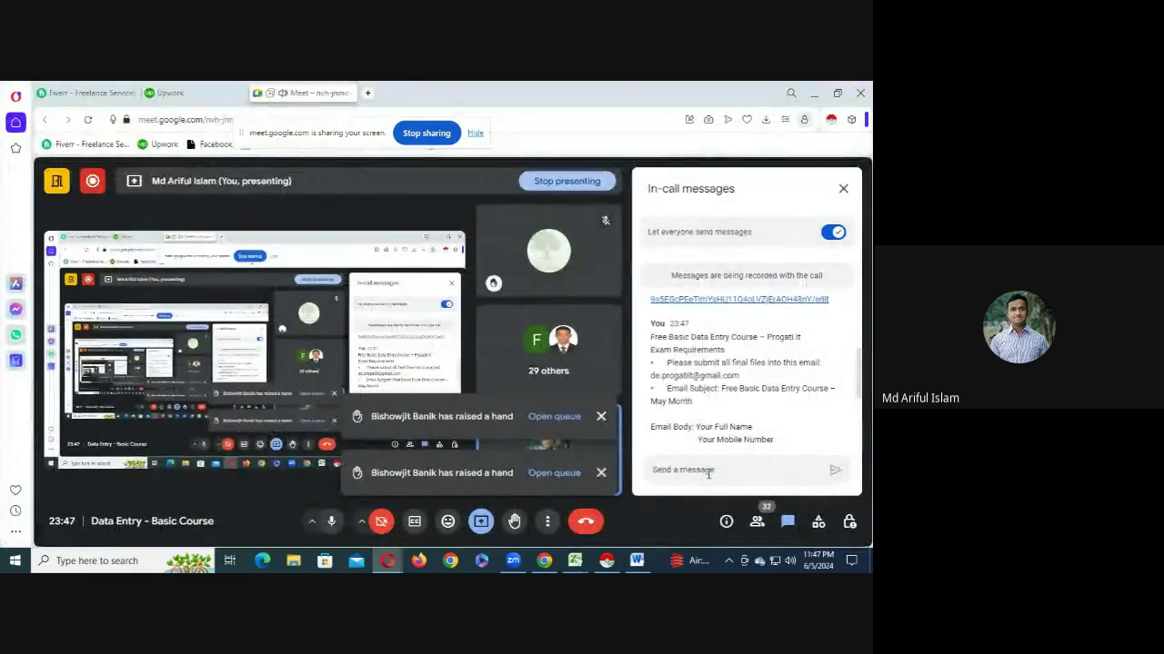
{"action": "key", "text": "ctrl+v"}
{"action": "key", "text": "Return"}
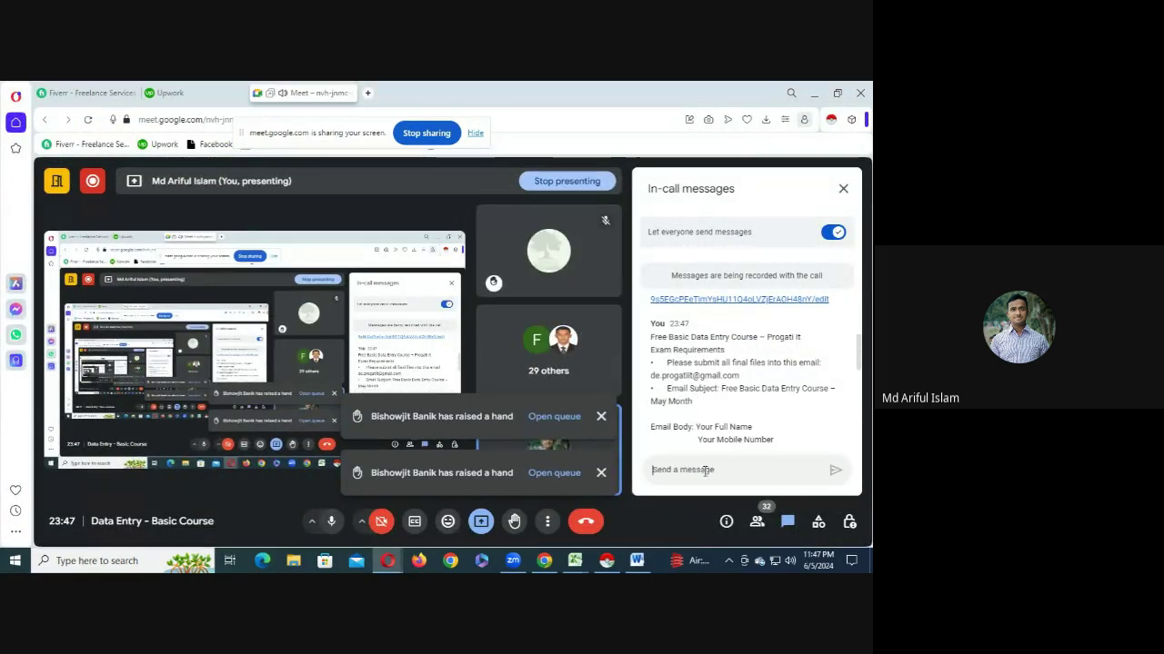
{"action": "scroll", "coordinate": [714, 409], "scroll_direction": "down", "scroll_amount": 5}
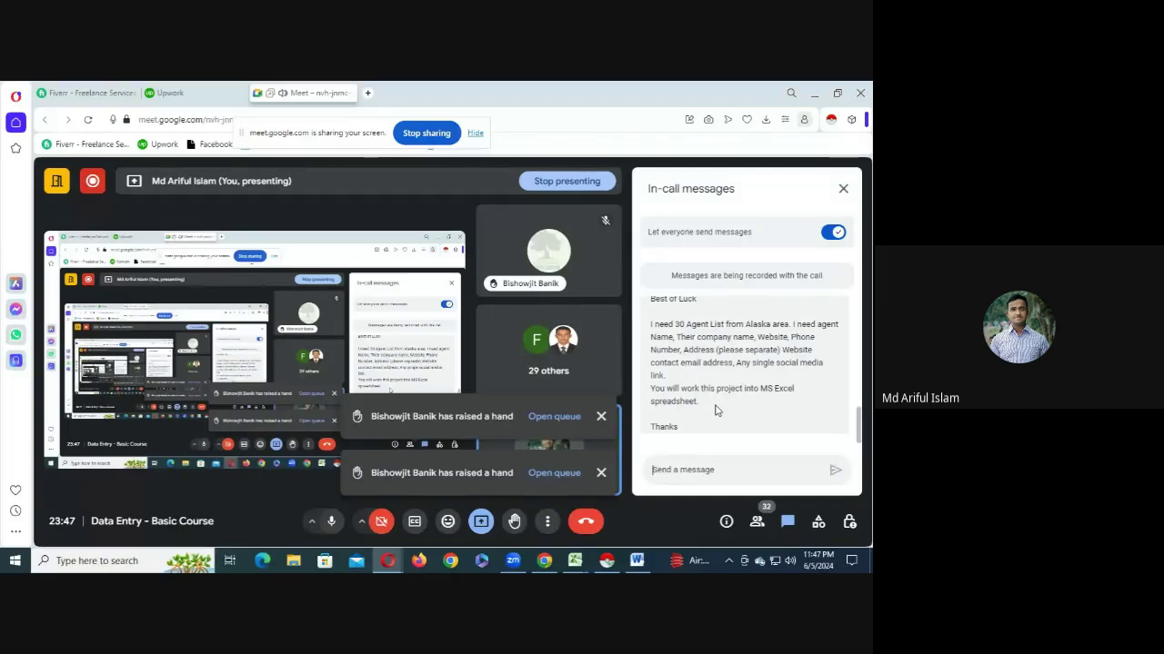
{"action": "scroll", "coordinate": [715, 410], "scroll_direction": "up", "scroll_amount": 5}
{"action": "scroll", "coordinate": [716, 410], "scroll_direction": "down", "scroll_amount": 2}
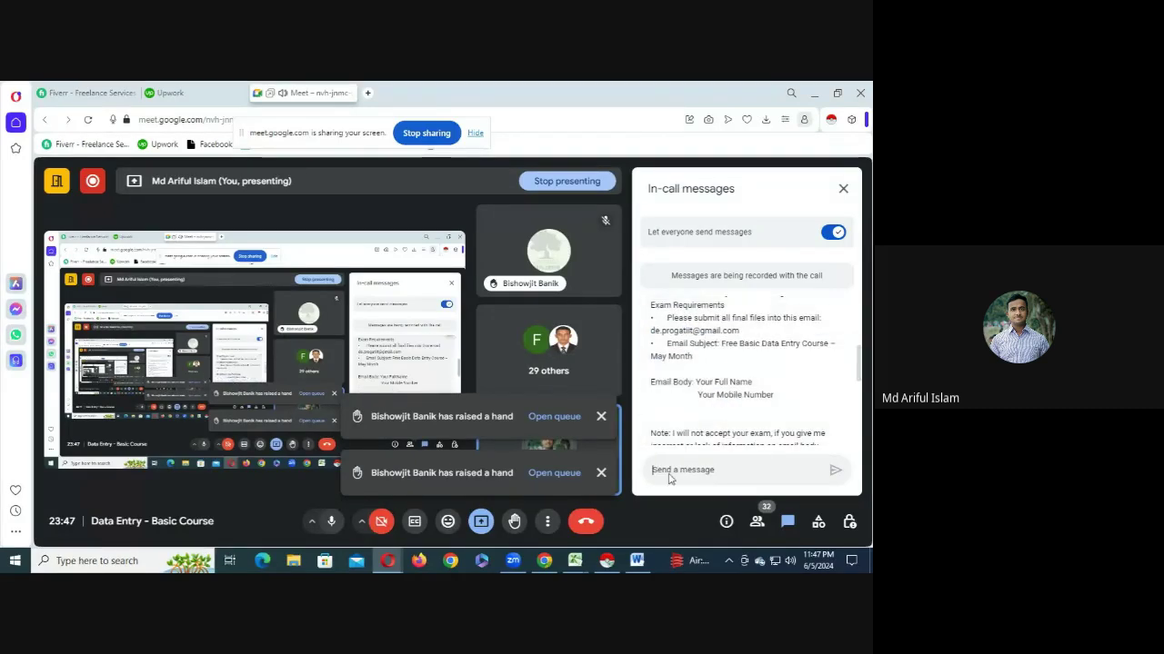
- Highlight the exam submission email address in the chat's file-submission instruction
{"action": "left_click", "coordinate": [636, 561]}
{"action": "left_click", "coordinate": [409, 302]}
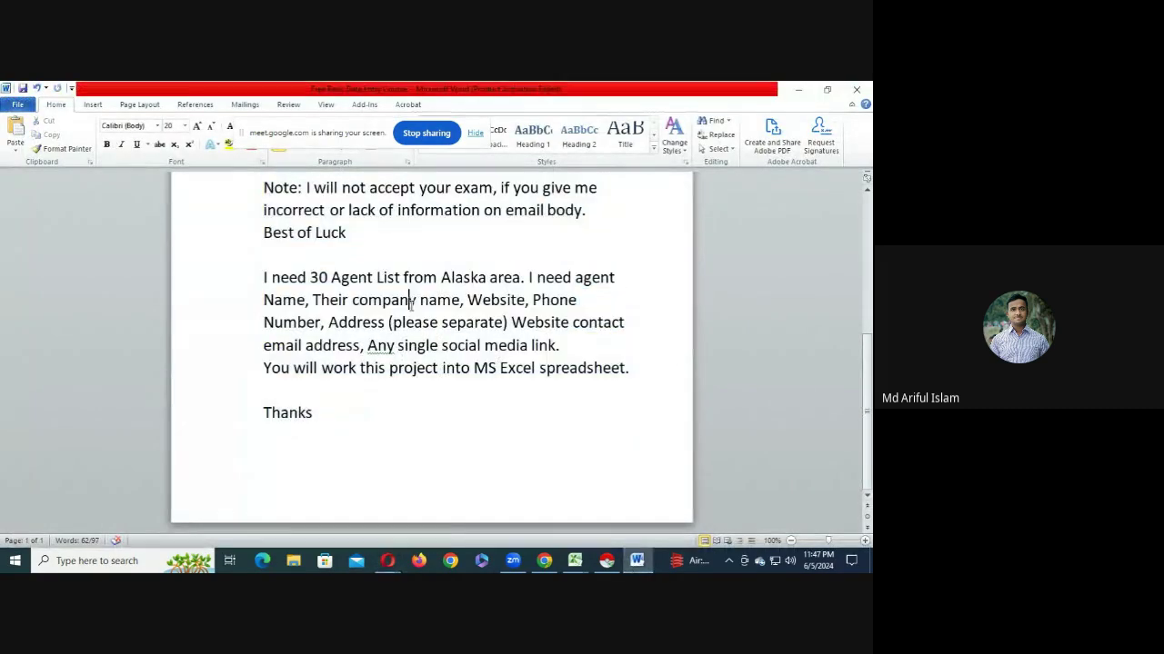
{"action": "mouse_move", "coordinate": [387, 561]}
{"action": "left_click", "coordinate": [318, 505]}
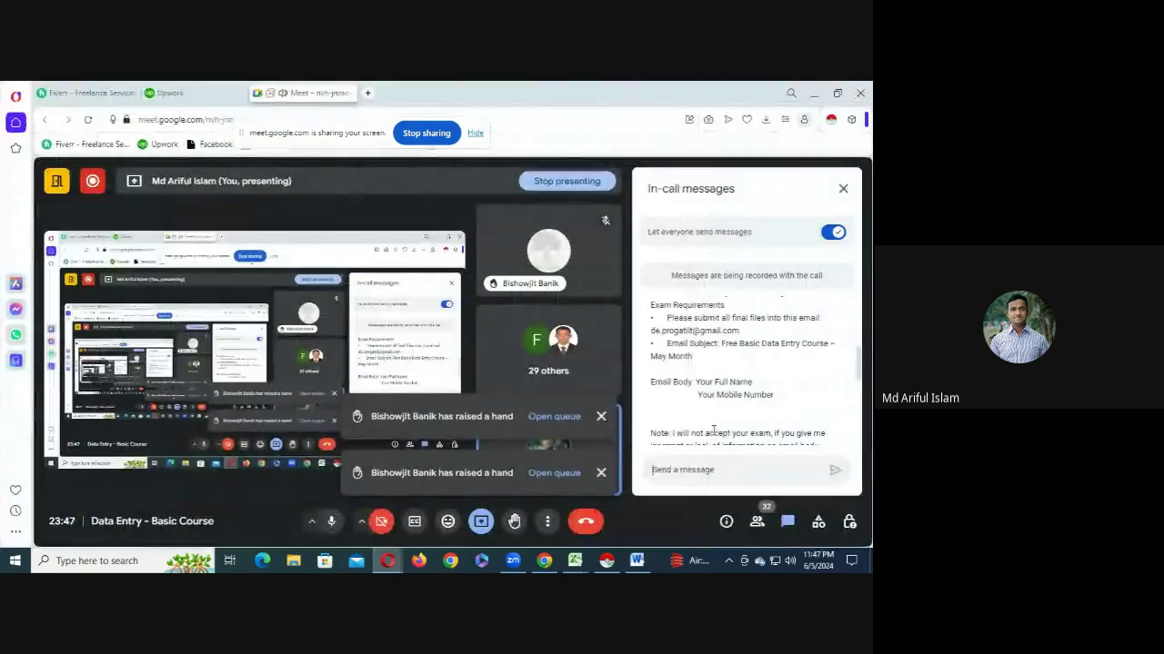
{"action": "scroll", "coordinate": [736, 393], "scroll_direction": "down", "scroll_amount": 3}
{"action": "scroll", "coordinate": [718, 395], "scroll_direction": "up", "scroll_amount": 5}
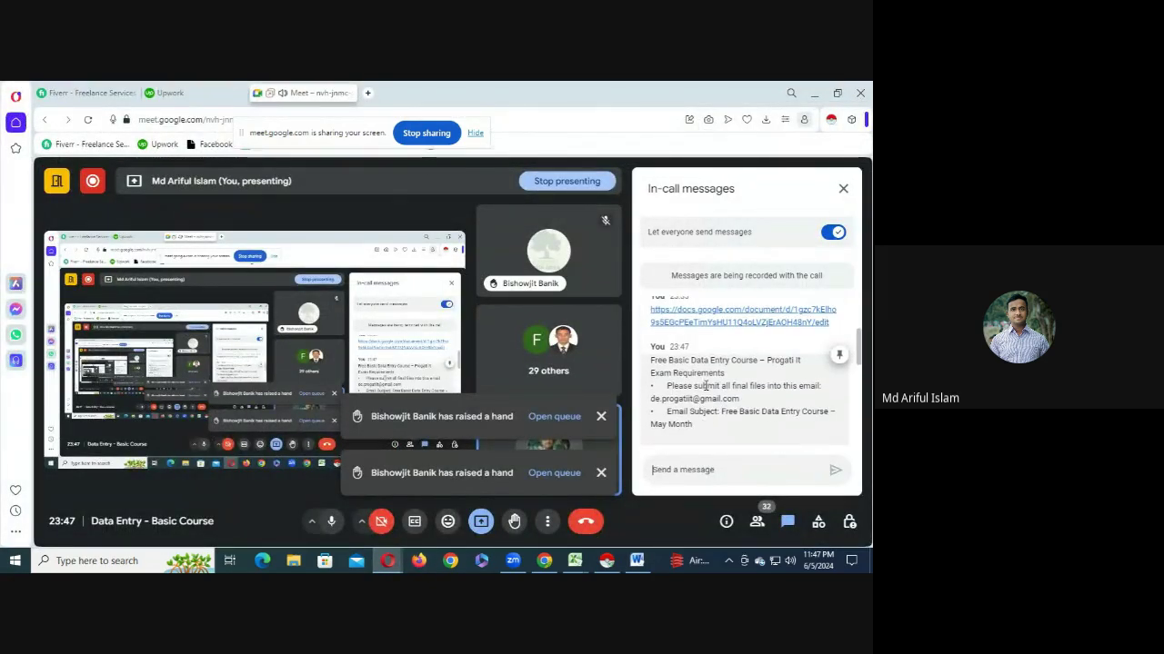
{"action": "triple_click", "coordinate": [685, 399]}
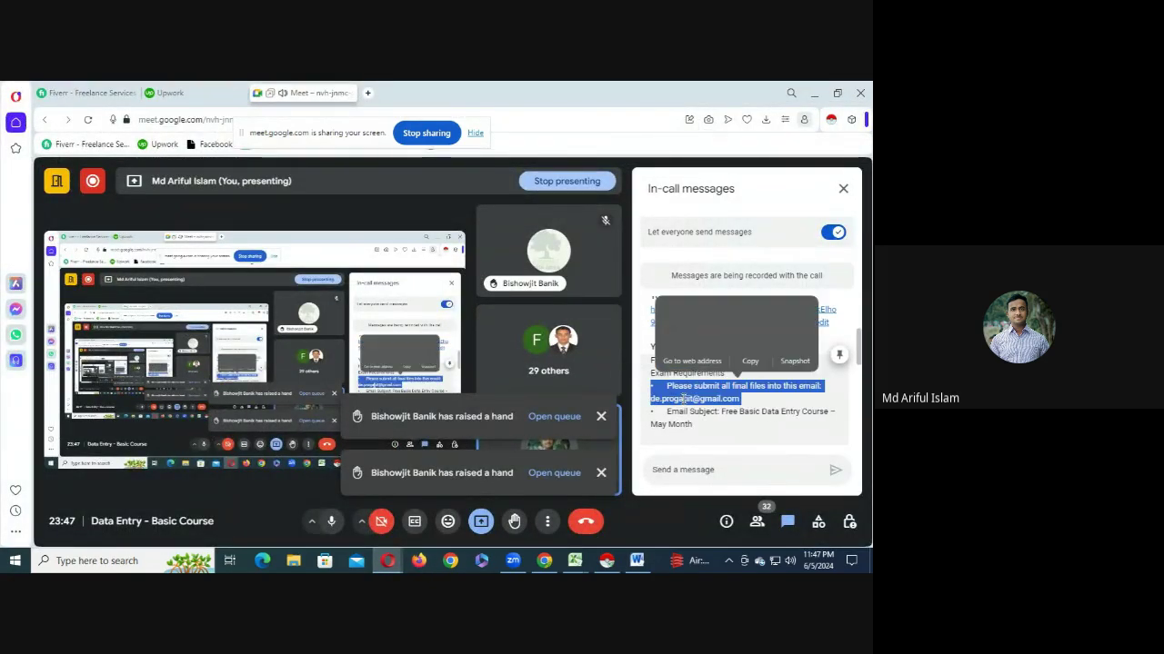
{"action": "left_click", "coordinate": [737, 397]}
{"action": "left_click_drag", "start_coordinate": [738, 398], "coordinate": [651, 400]}
{"action": "key", "text": "ctrl+c"}
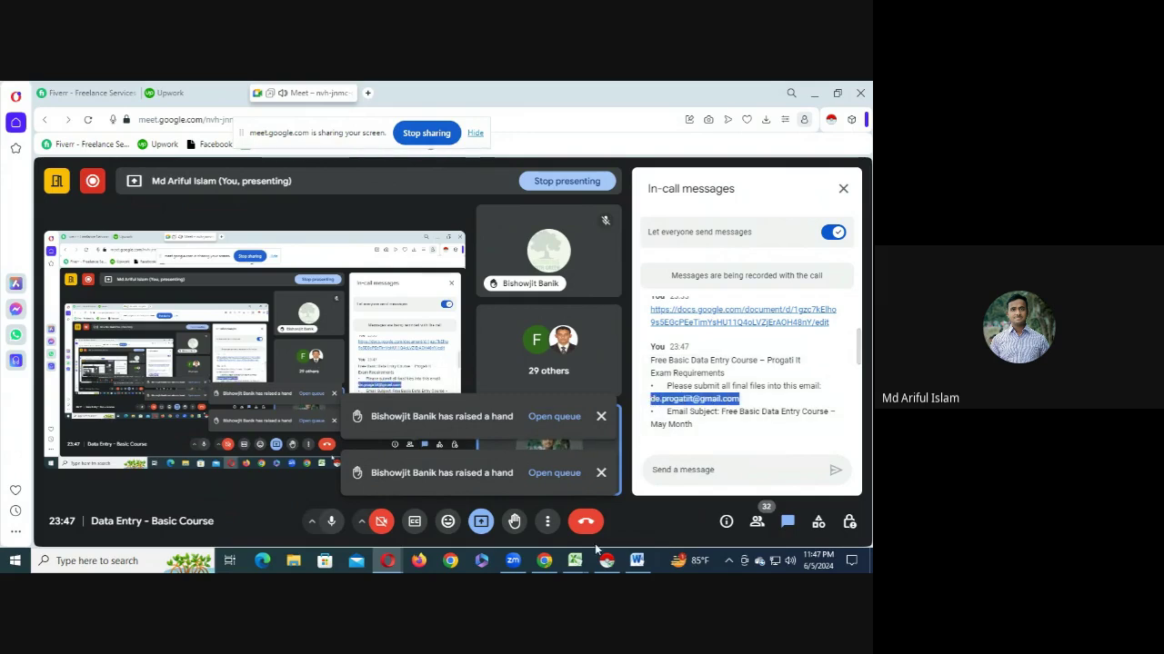
- Open Gmail in a new Chrome window under the other browser profile
{"action": "left_click", "coordinate": [544, 561]}
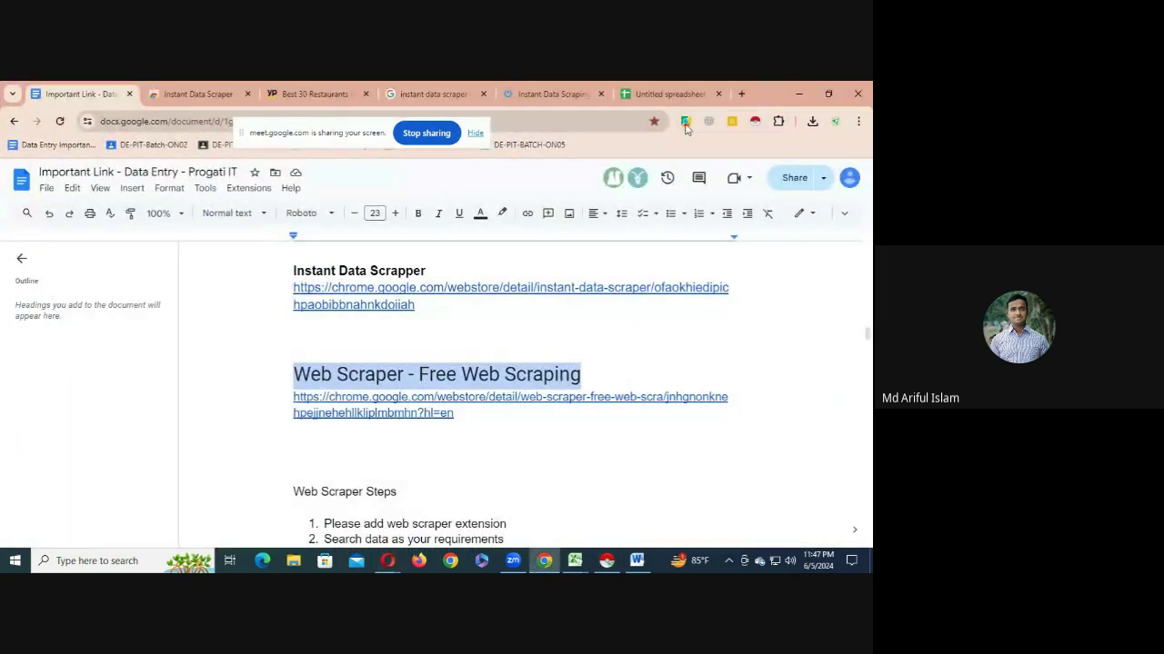
{"action": "left_click", "coordinate": [740, 94]}
{"action": "left_click", "coordinate": [834, 121]}
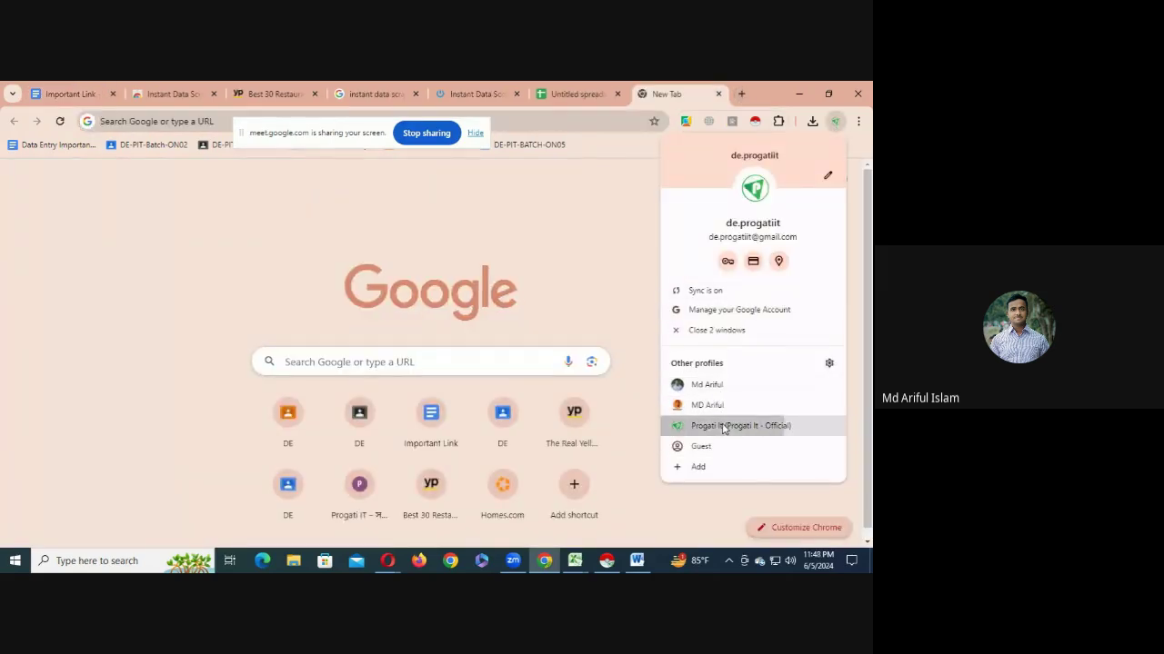
{"action": "left_click", "coordinate": [725, 427]}
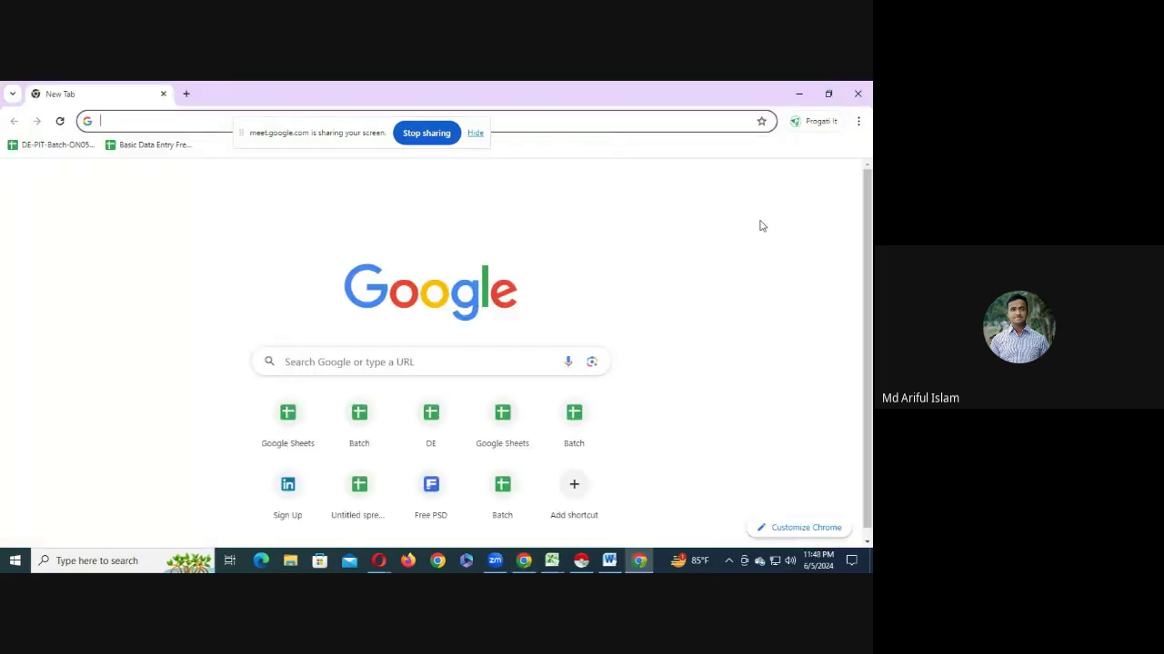
{"action": "left_click", "coordinate": [709, 179]}
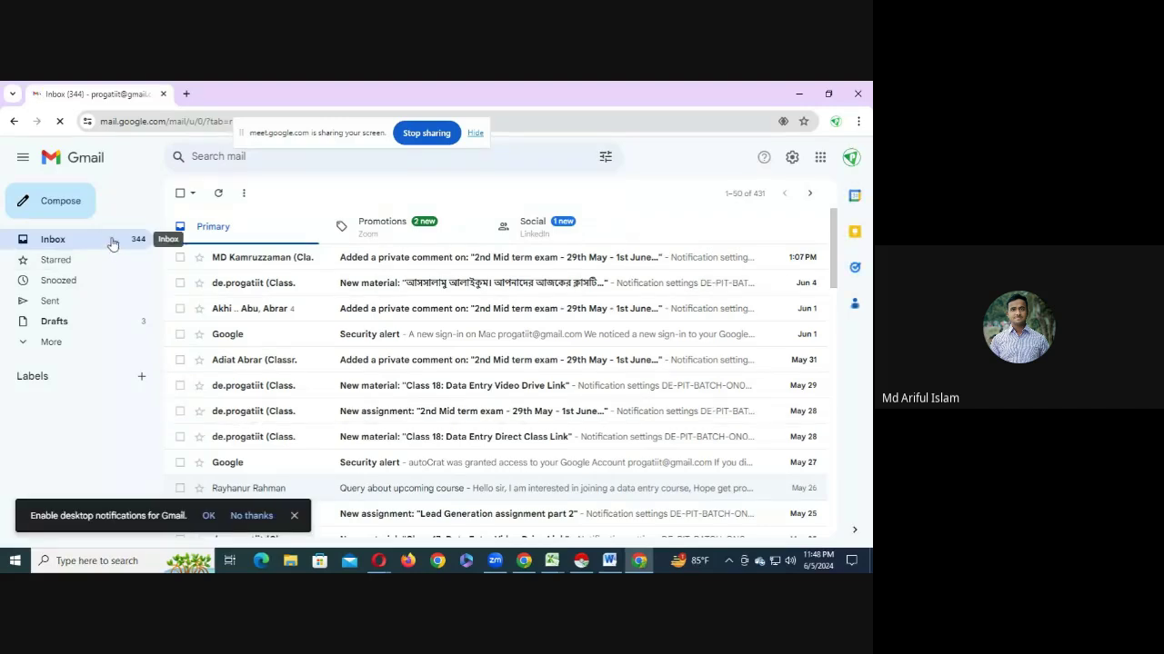
- Compose a new Gmail message and paste the course's submission address as recipient
{"action": "left_click", "coordinate": [53, 211]}
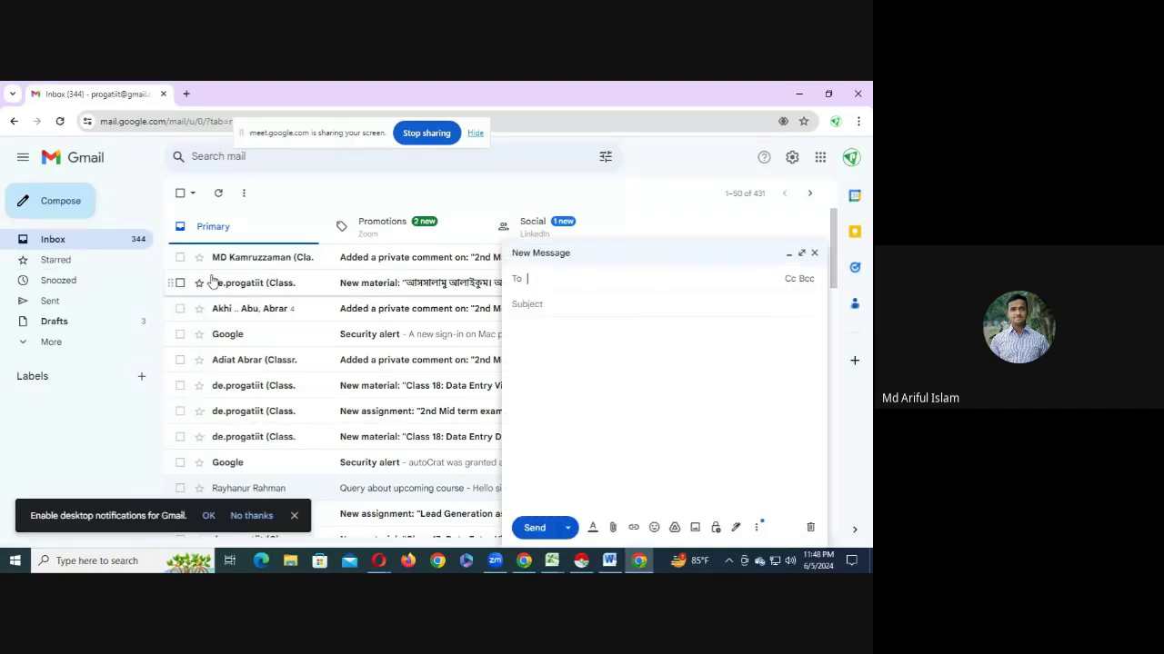
{"action": "scroll", "coordinate": [346, 432], "scroll_direction": "down", "scroll_amount": 1}
{"action": "scroll", "coordinate": [345, 432], "scroll_direction": "down", "scroll_amount": 2}
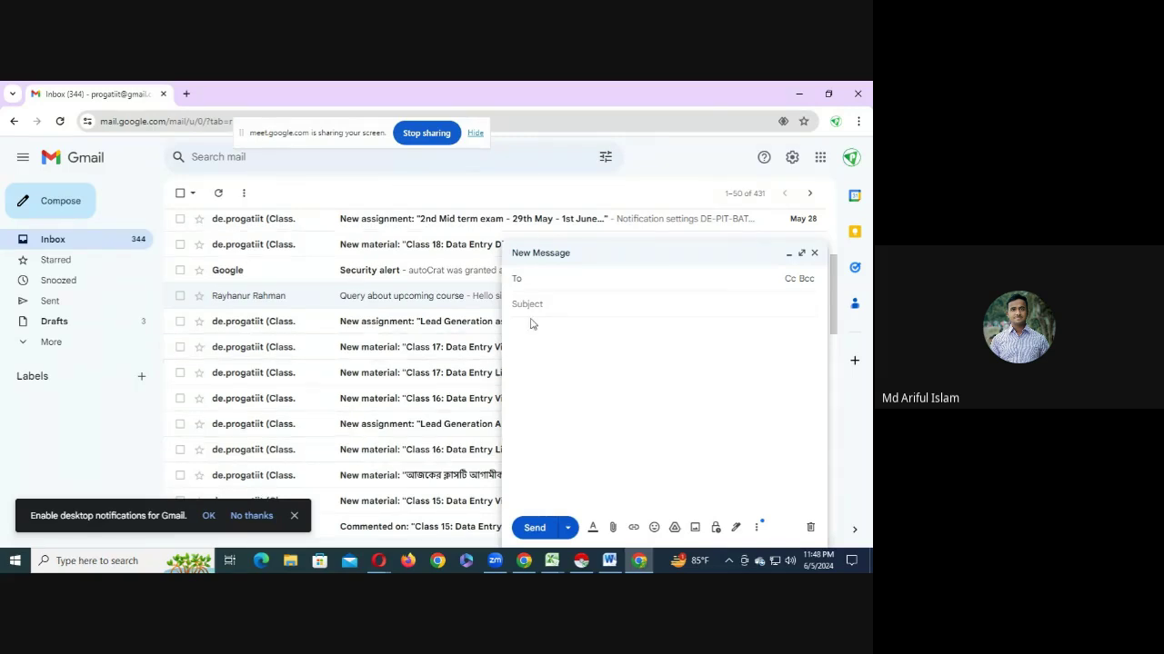
{"action": "key", "text": "ctrl+v"}
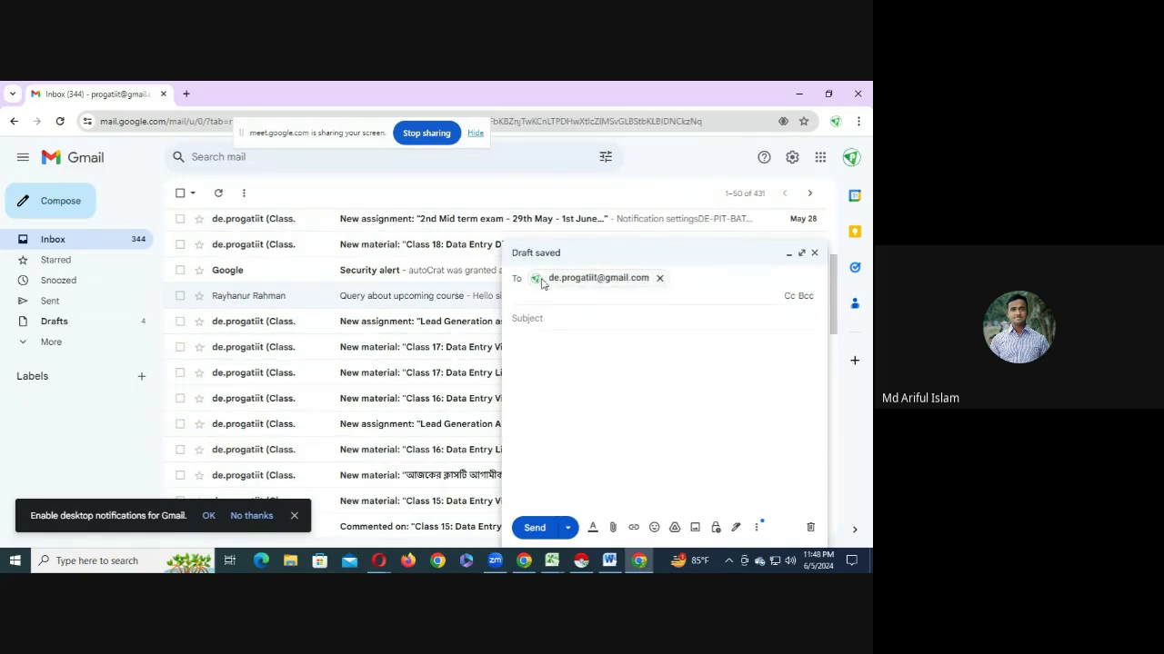
{"action": "left_click", "coordinate": [533, 320]}
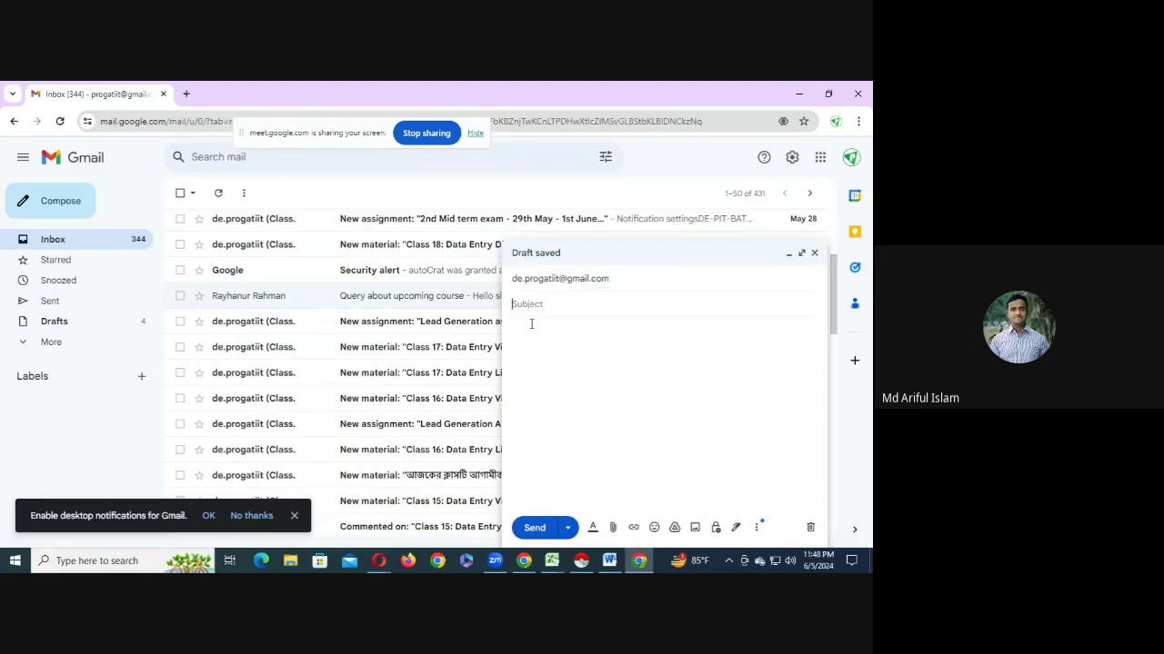
- In the Word document, change May to June and copy 'Free Basic Data Entry Course – June Month'
{"action": "left_click", "coordinate": [609, 560]}
{"action": "scroll", "coordinate": [292, 316], "scroll_direction": "up", "scroll_amount": 10}
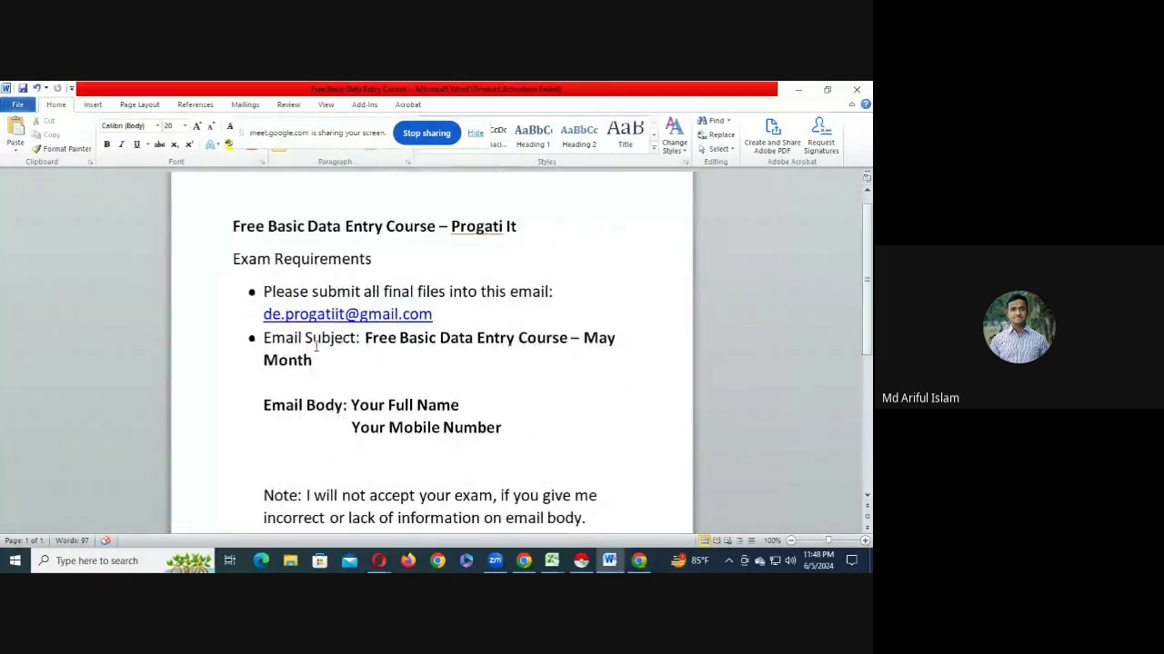
{"action": "scroll", "coordinate": [289, 333], "scroll_direction": "down", "scroll_amount": 1}
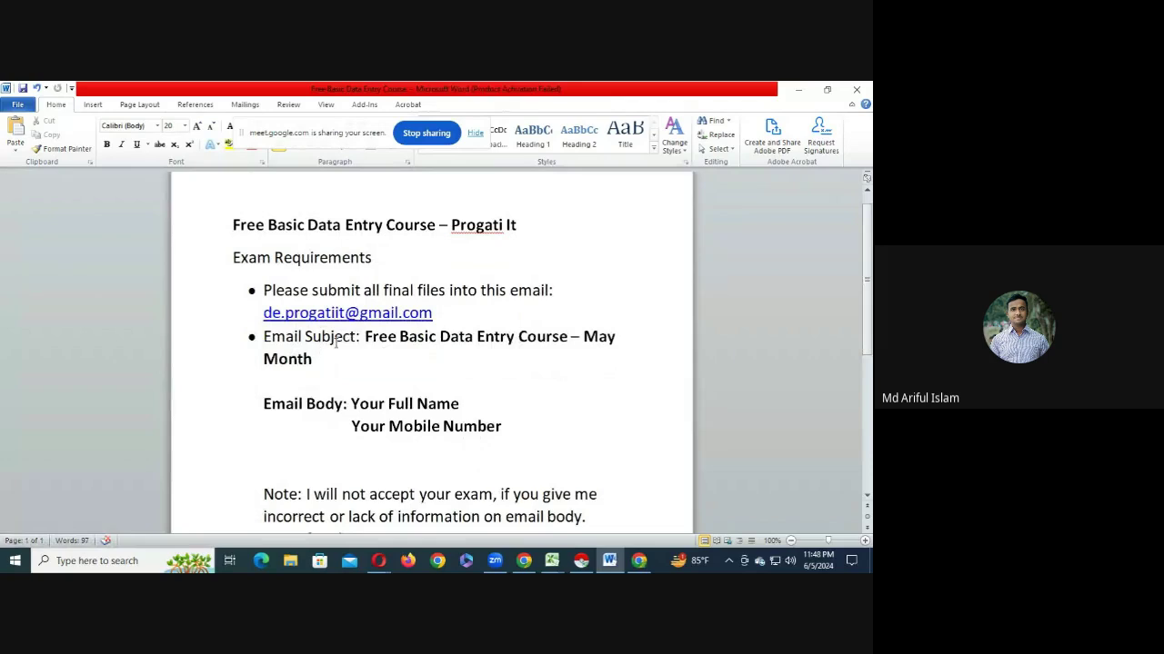
{"action": "left_click_drag", "start_coordinate": [367, 336], "coordinate": [413, 351]}
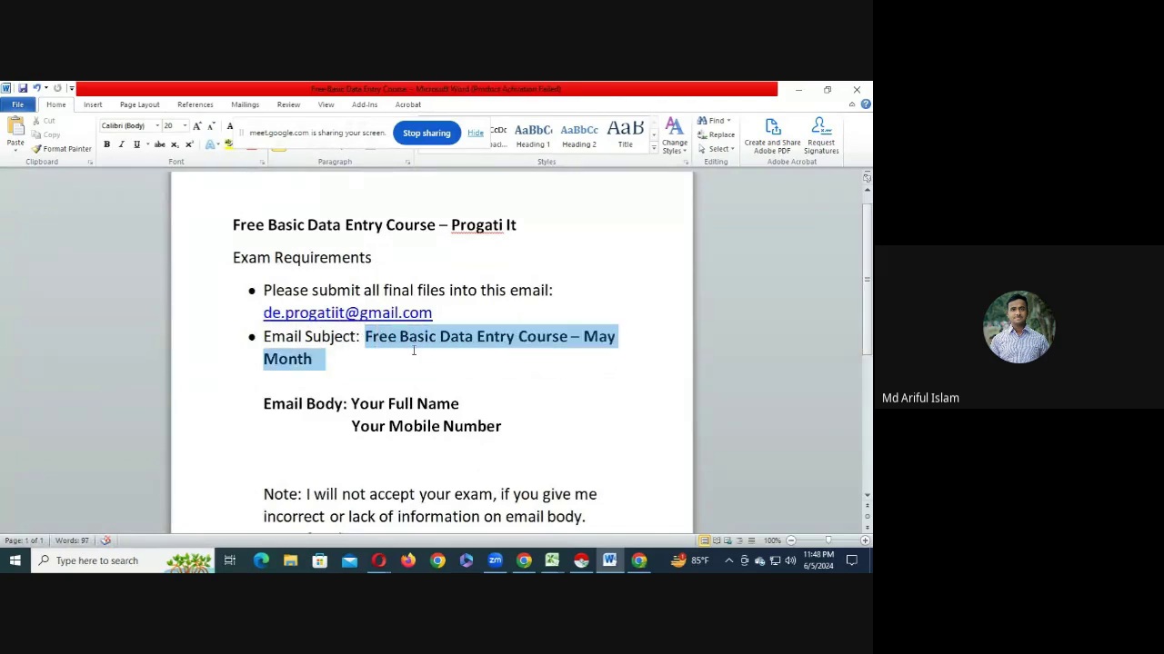
{"action": "left_click", "coordinate": [618, 335]}
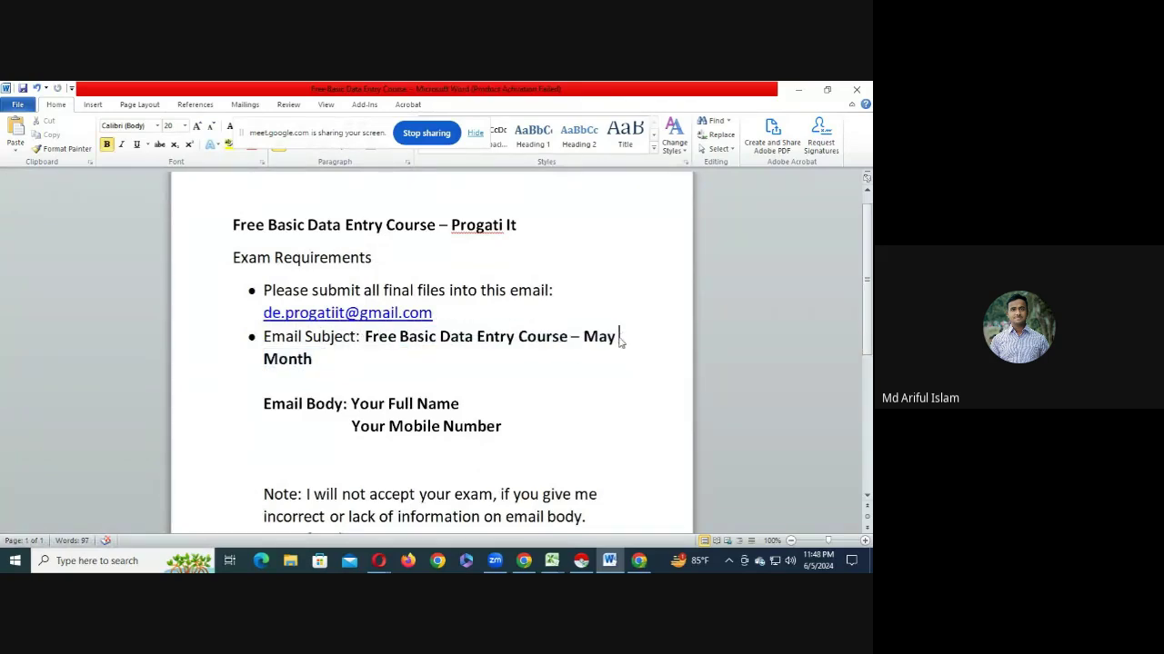
{"action": "key", "text": "BackSpace"}
{"action": "key", "text": "BackSpace"}
{"action": "key", "text": "BackSpace"}
{"action": "key", "text": "BackSpace"}
{"action": "type", "text": "June"}
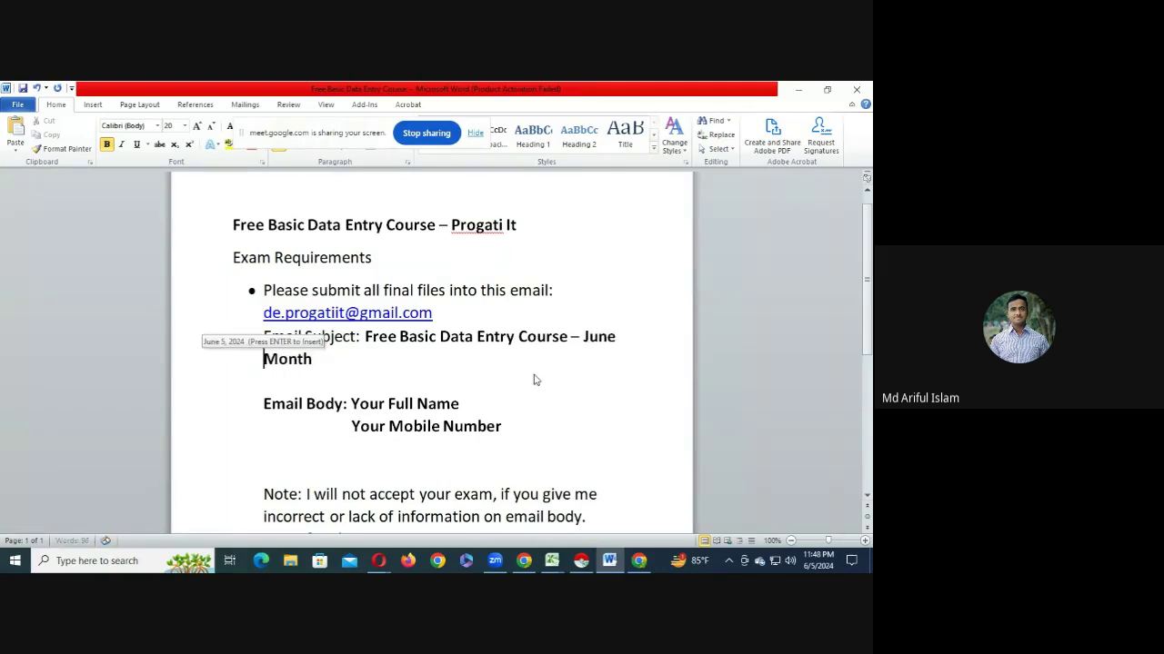
{"action": "left_click_drag", "start_coordinate": [375, 370], "coordinate": [367, 336]}
{"action": "key", "text": "ctrl+c"}
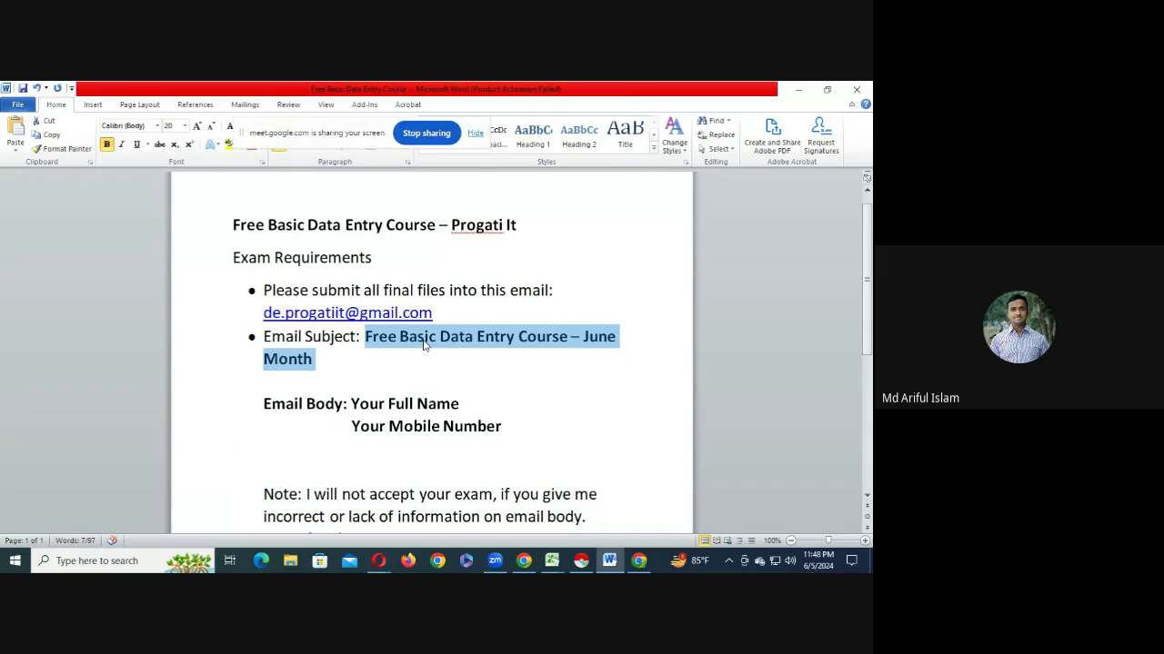
- Paste the copied subject into the Gmail draft's Subject field
{"action": "left_click", "coordinate": [639, 560]}
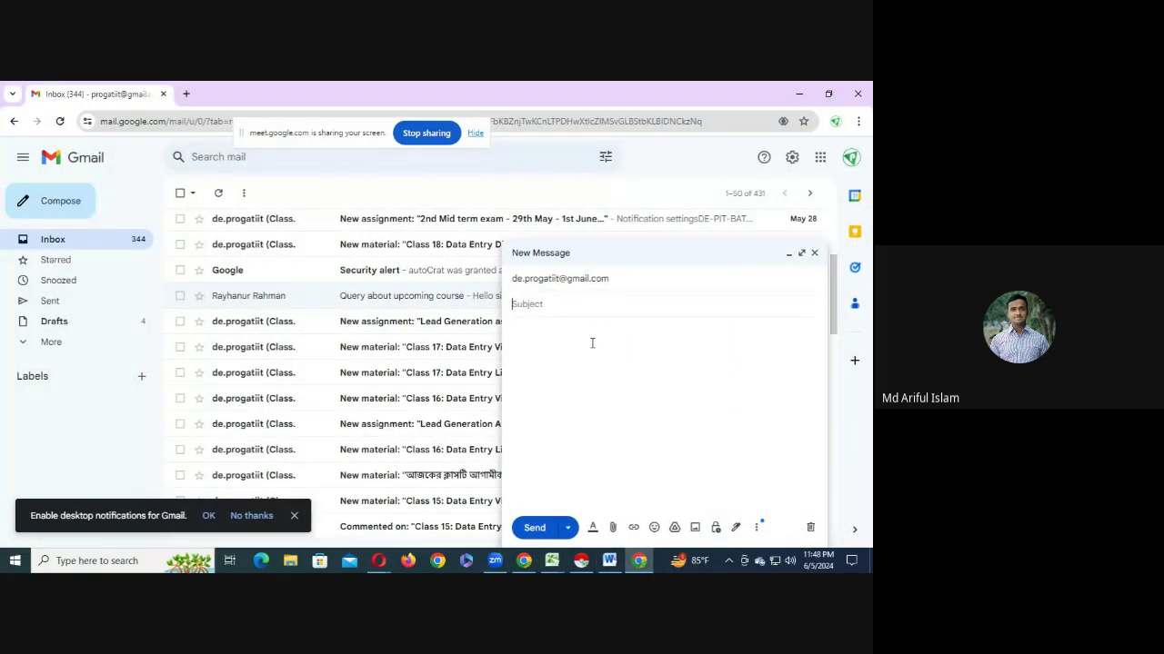
{"action": "key", "text": "ctrl+v"}
{"action": "left_click", "coordinate": [586, 347]}
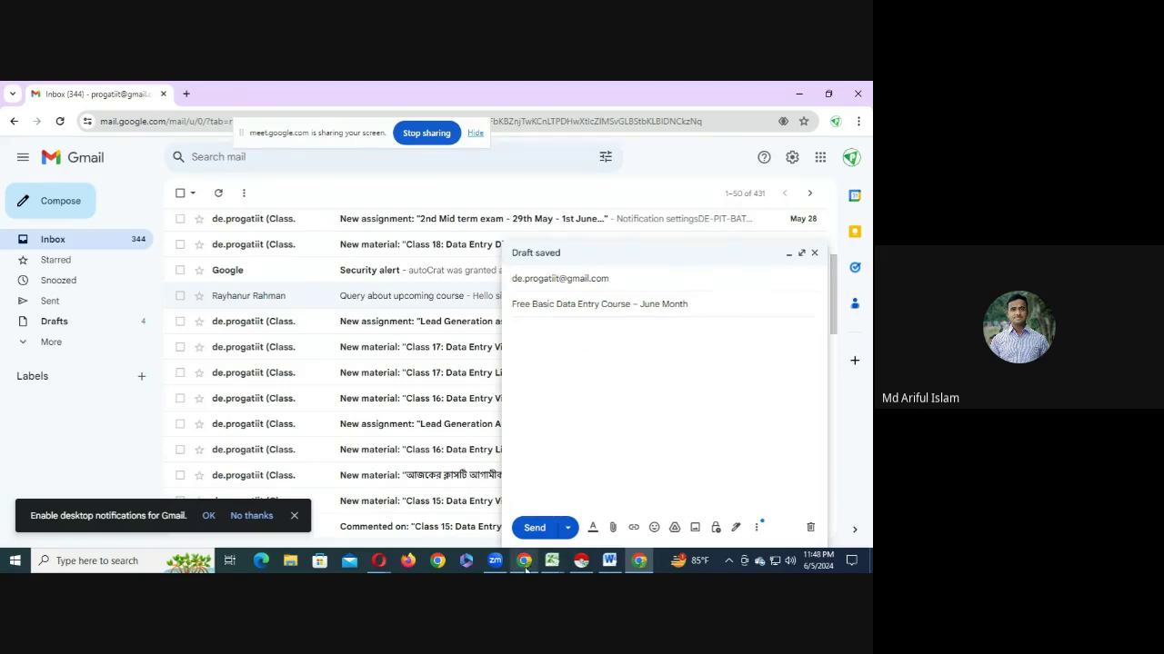
{"action": "left_click", "coordinate": [609, 560]}
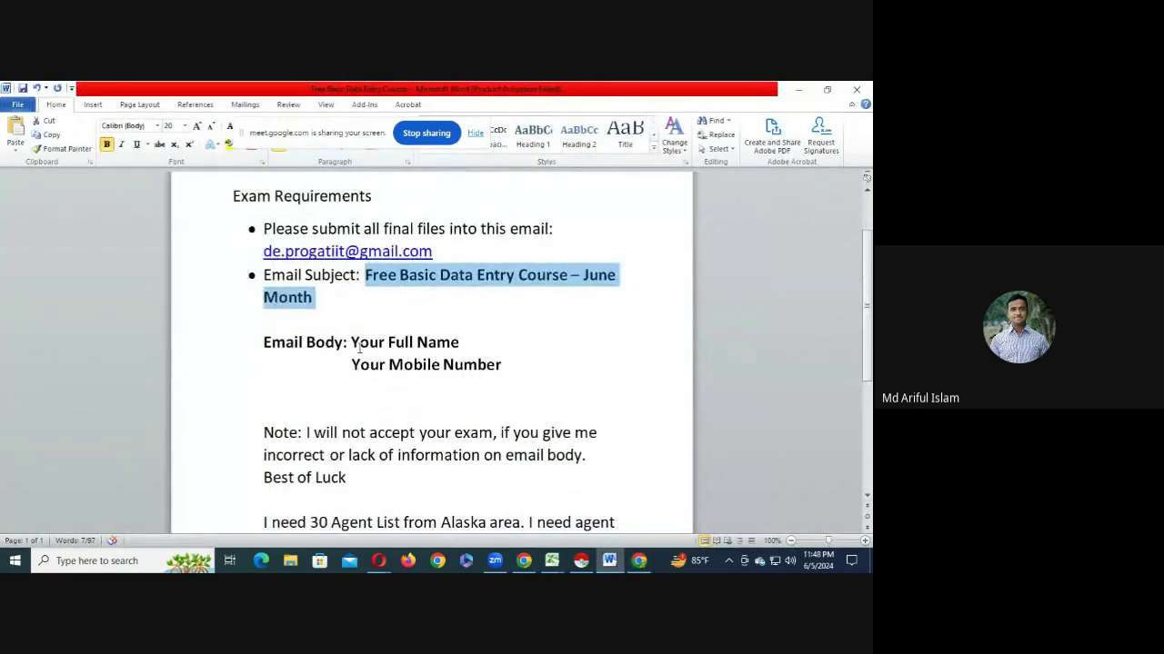
- Type 'Full Name:' with the sender's name and 'Mobile Number:' with their phone number into the body
{"action": "left_click_drag", "start_coordinate": [345, 343], "coordinate": [449, 346]}
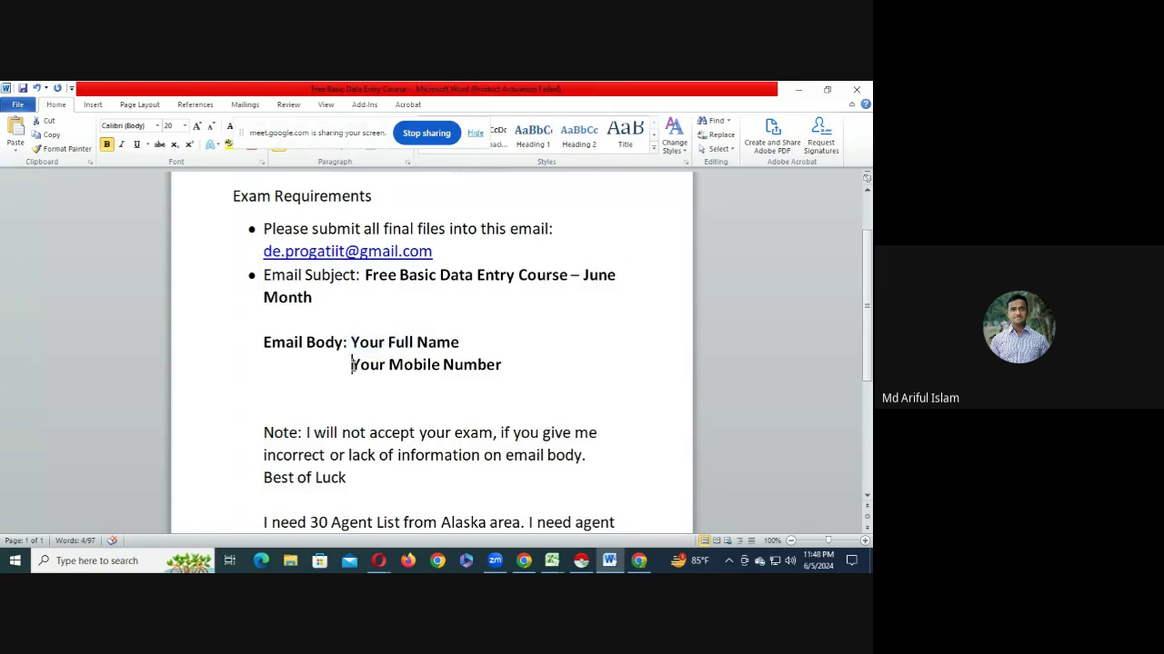
{"action": "left_click_drag", "start_coordinate": [352, 364], "coordinate": [597, 364]}
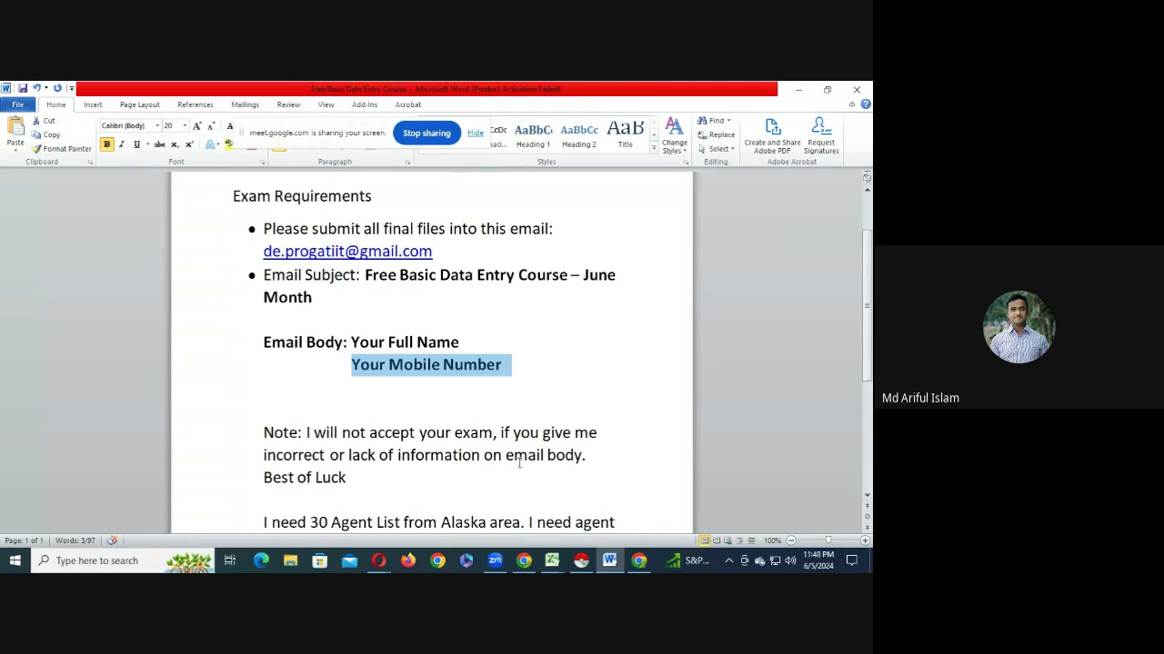
{"action": "left_click", "coordinate": [647, 566]}
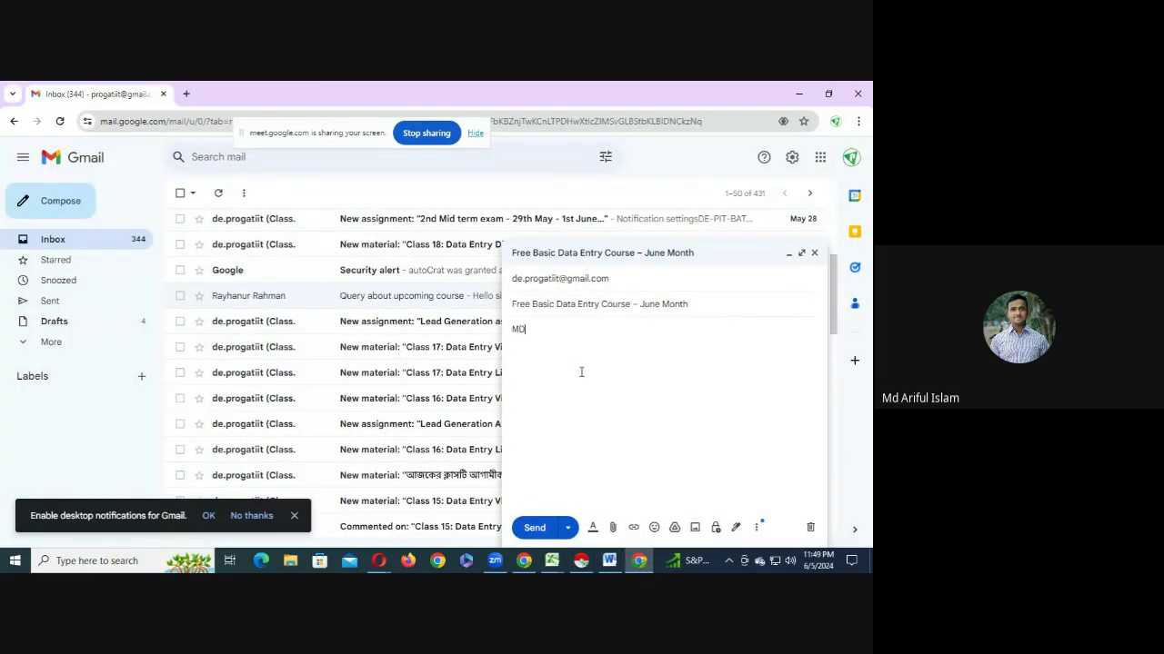
{"action": "key", "text": "BackSpace"}
{"action": "key", "text": "BackSpace"}
{"action": "key", "text": "Return"}
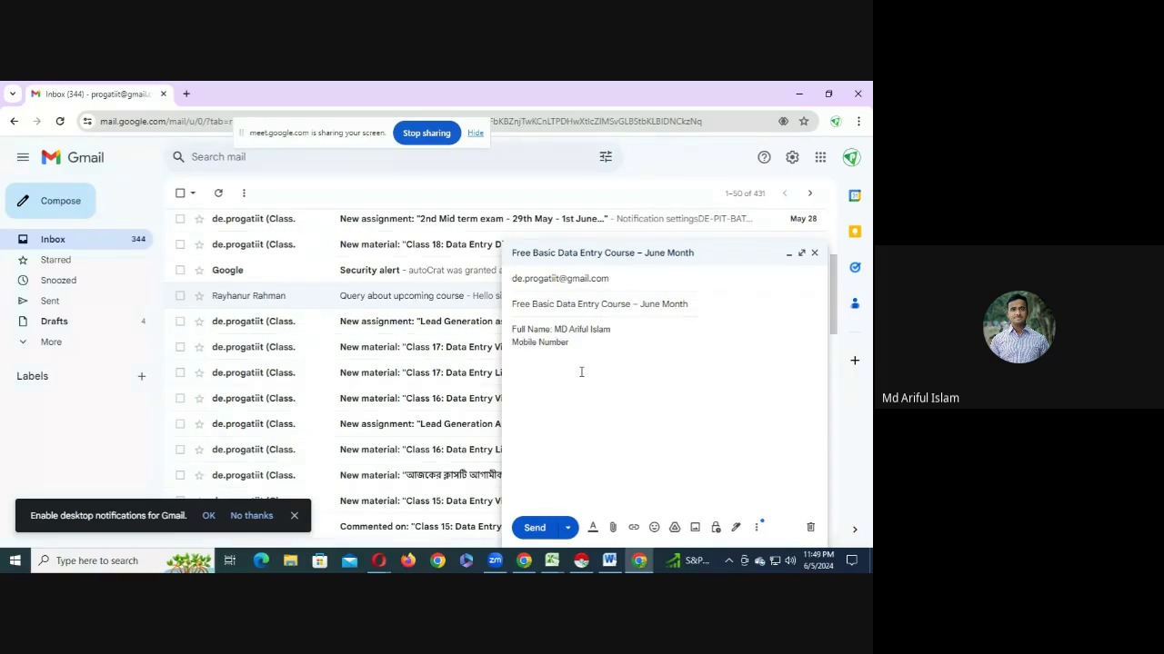
{"action": "left_click", "coordinate": [614, 530]}
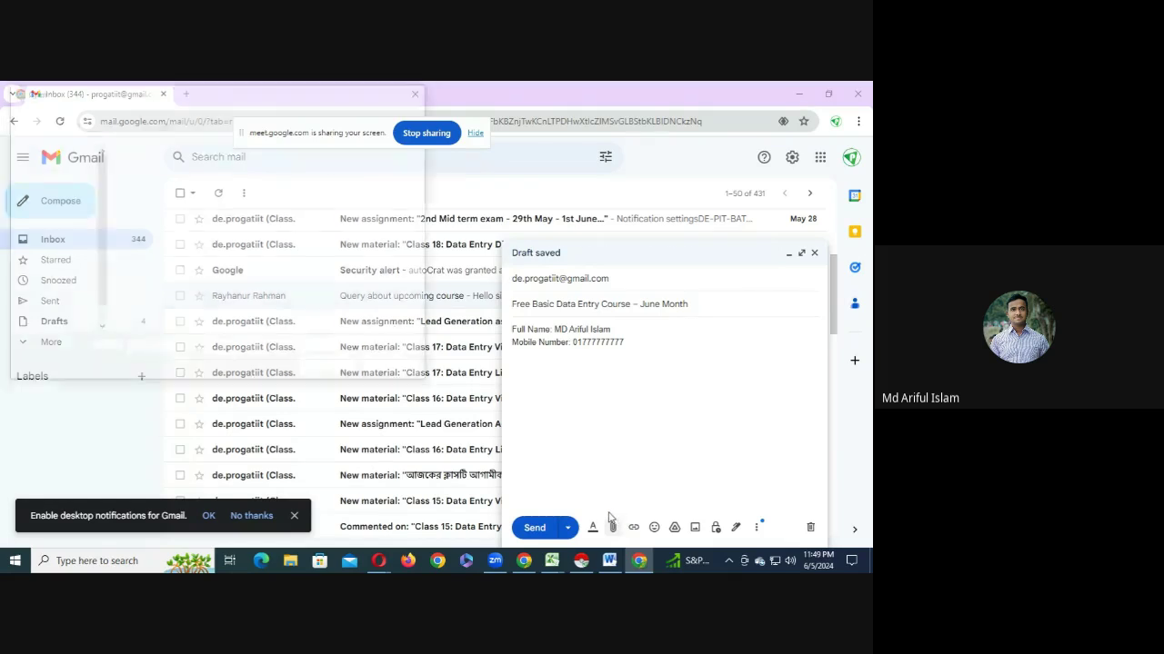
- Attach 11 county(November).xlsx from the Desktop, send the email, and check the Sent folder
{"action": "left_click", "coordinate": [60, 192]}
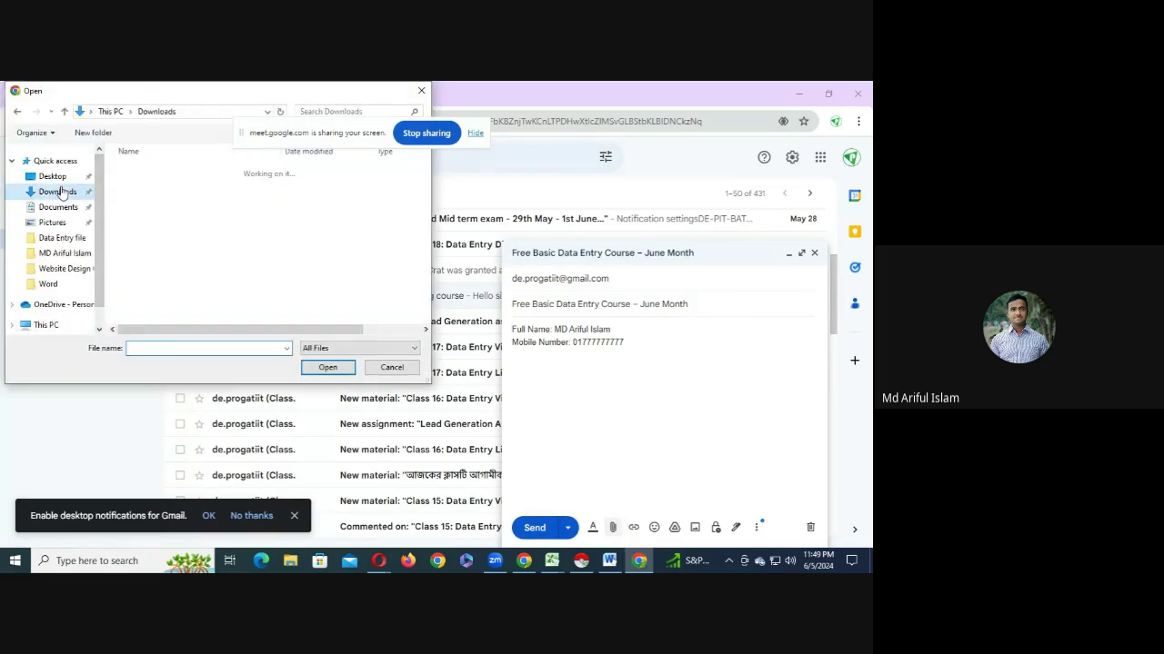
{"action": "left_click", "coordinate": [52, 177]}
{"action": "left_click", "coordinate": [304, 209]}
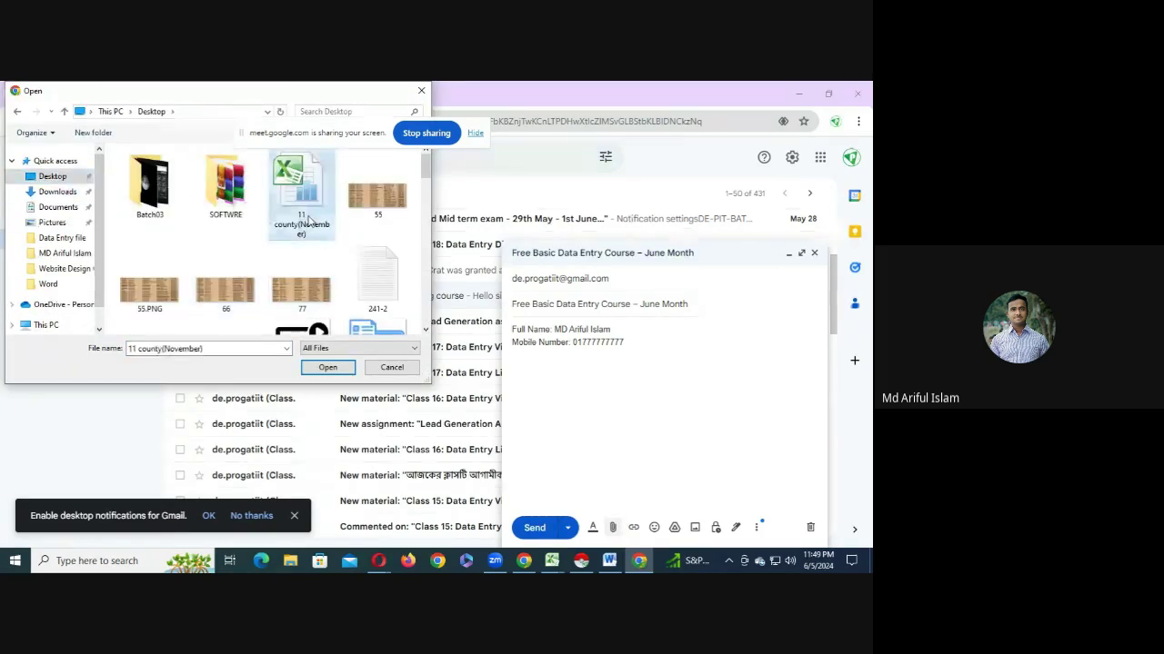
{"action": "double_click", "coordinate": [308, 218]}
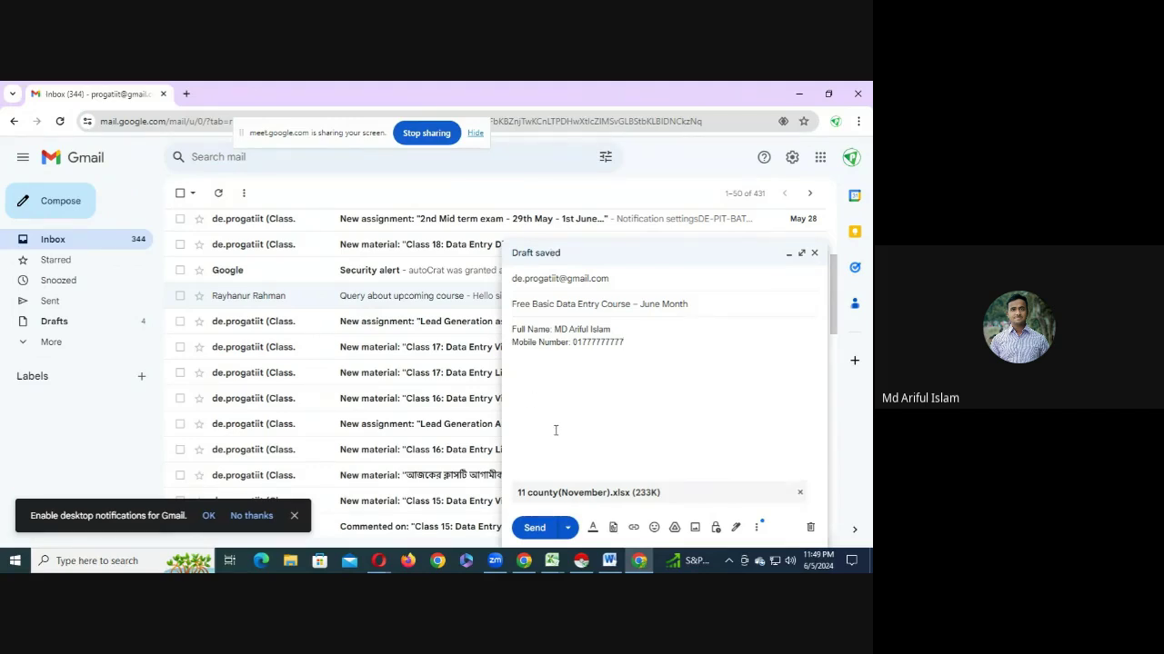
{"action": "left_click", "coordinate": [541, 533]}
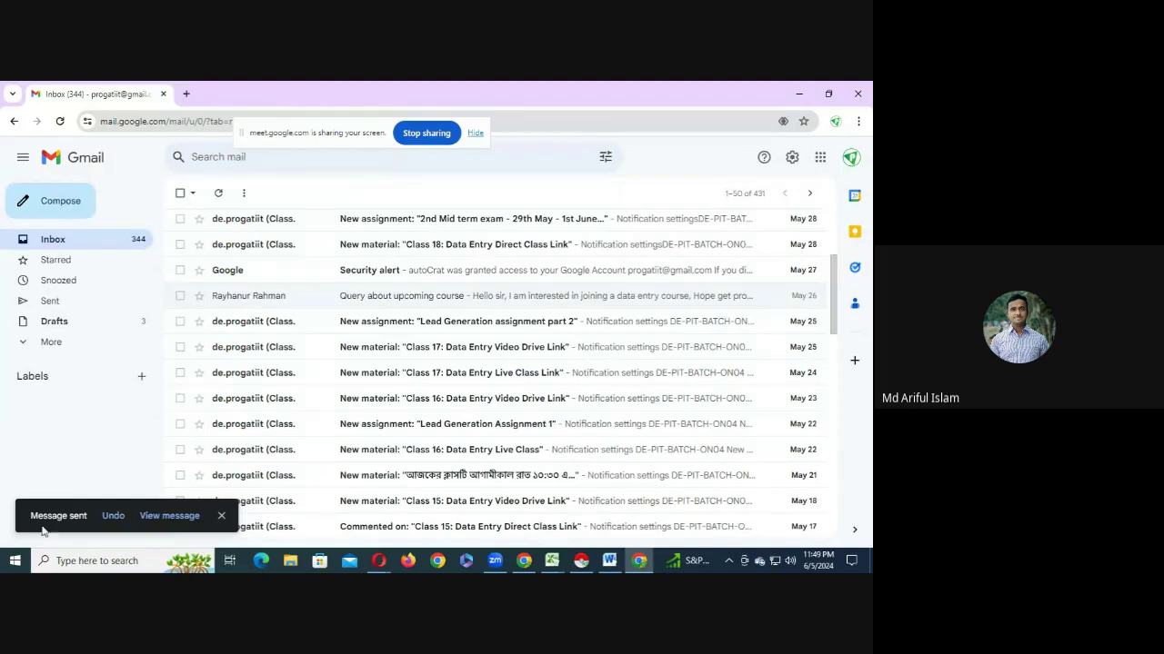
{"action": "left_click", "coordinate": [52, 300]}
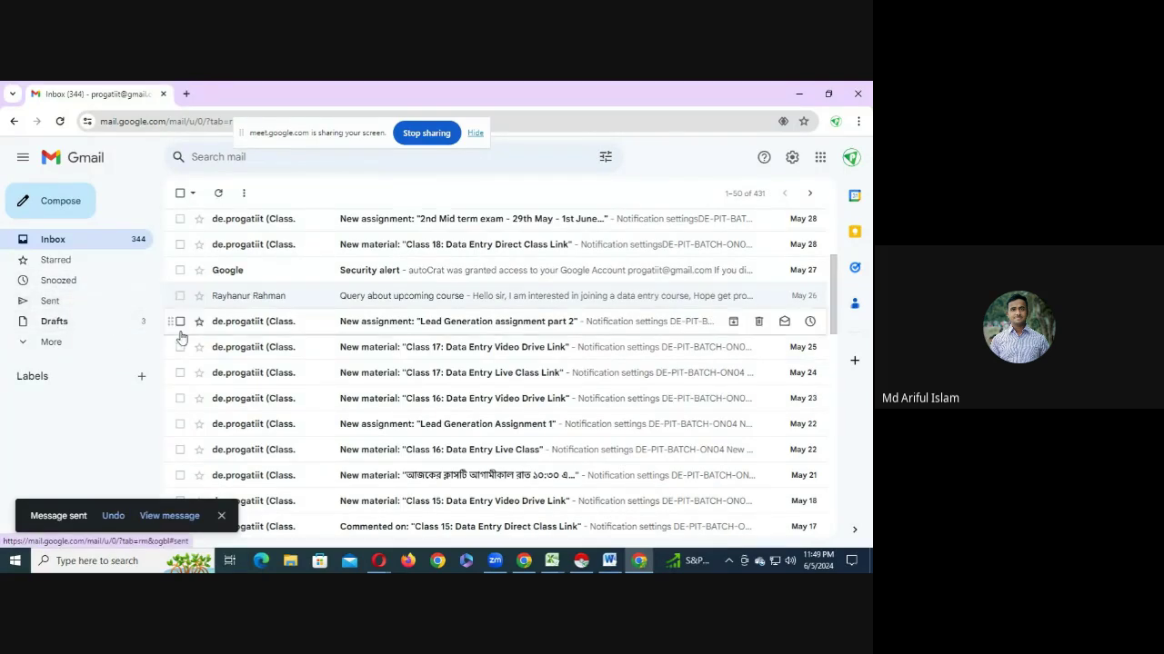
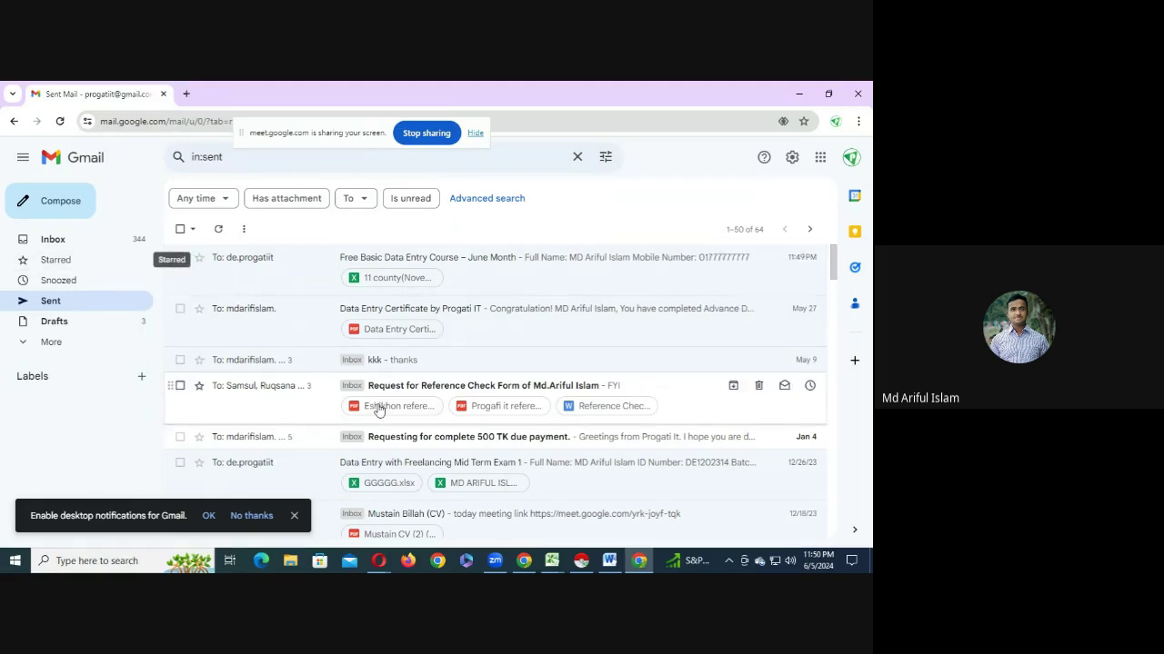
- Start a new Gmail message with the subject 'Free Basic Data Entry Course – June Month'
{"action": "left_click", "coordinate": [532, 566]}
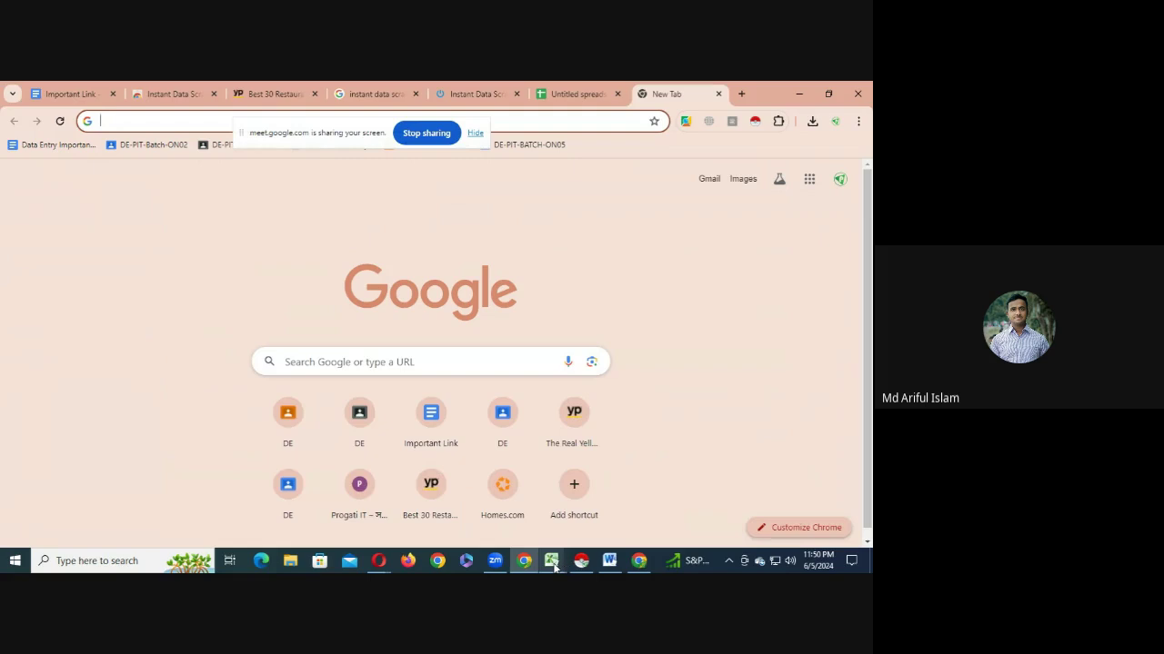
{"action": "left_click", "coordinate": [609, 561]}
{"action": "scroll", "coordinate": [397, 390], "scroll_direction": "up", "scroll_amount": 1}
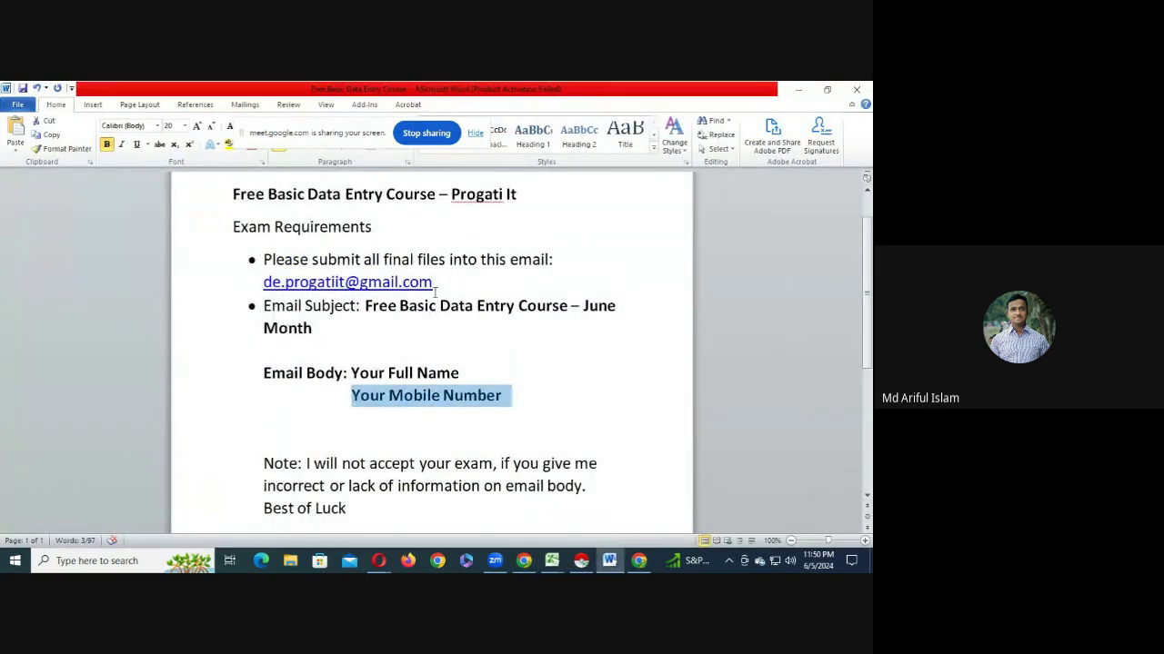
{"action": "left_click", "coordinate": [523, 561]}
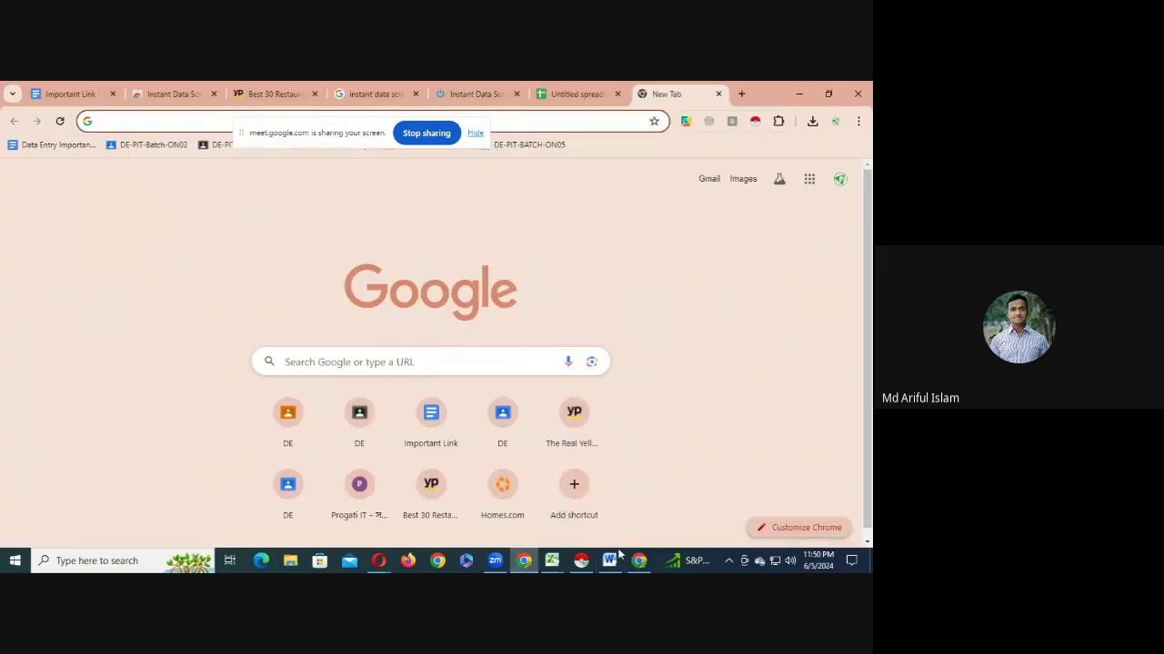
{"action": "left_click", "coordinate": [639, 562]}
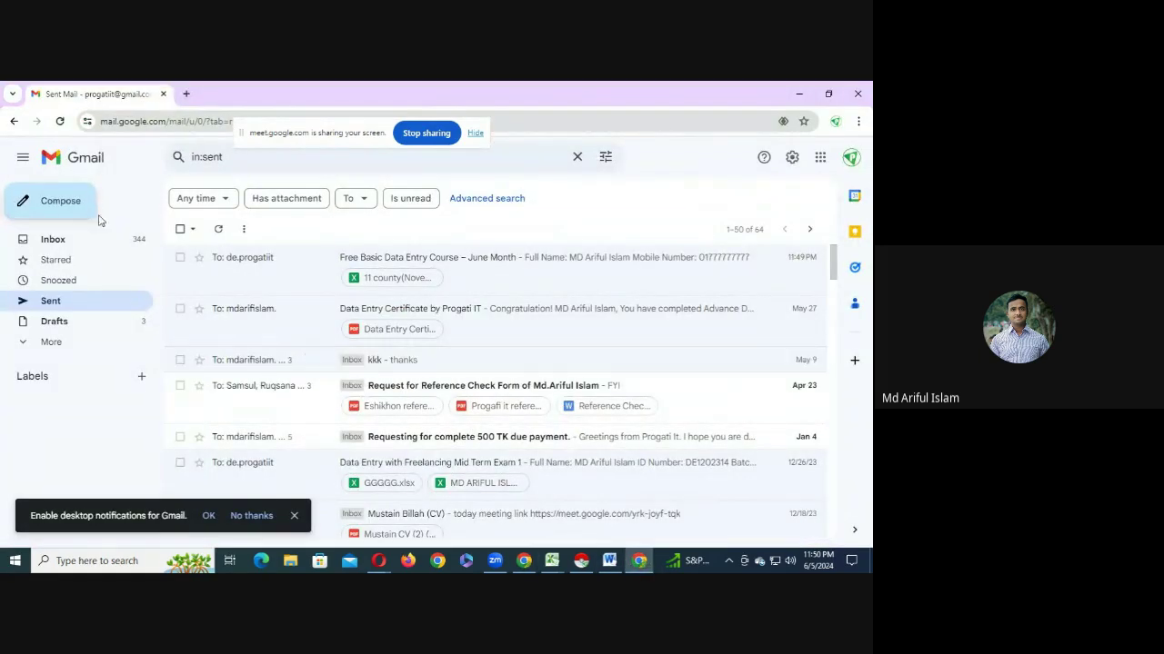
{"action": "left_click", "coordinate": [64, 201]}
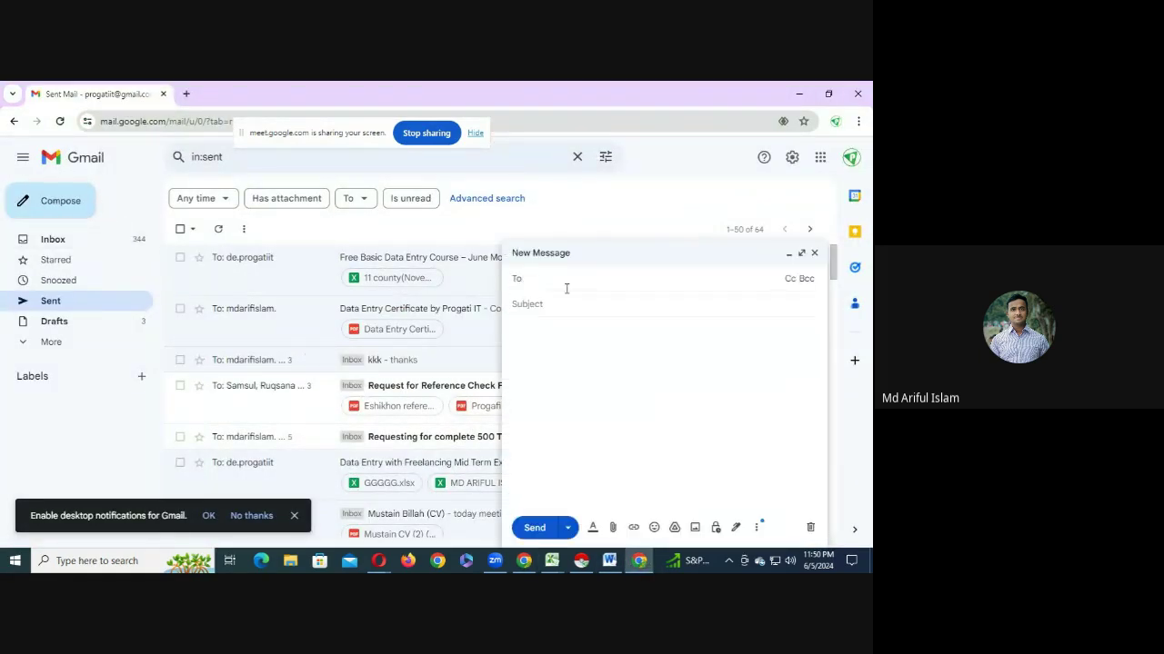
{"action": "type", "text": "Free Basic Data Entry Course – June Month"}
{"action": "key", "text": "ctrl+a"}
{"action": "key", "text": "ctrl+c"}
{"action": "key", "text": "BackSpace"}
{"action": "left_click", "coordinate": [548, 304]}
{"action": "key", "text": "ctrl+v"}
{"action": "left_click", "coordinate": [547, 283]}
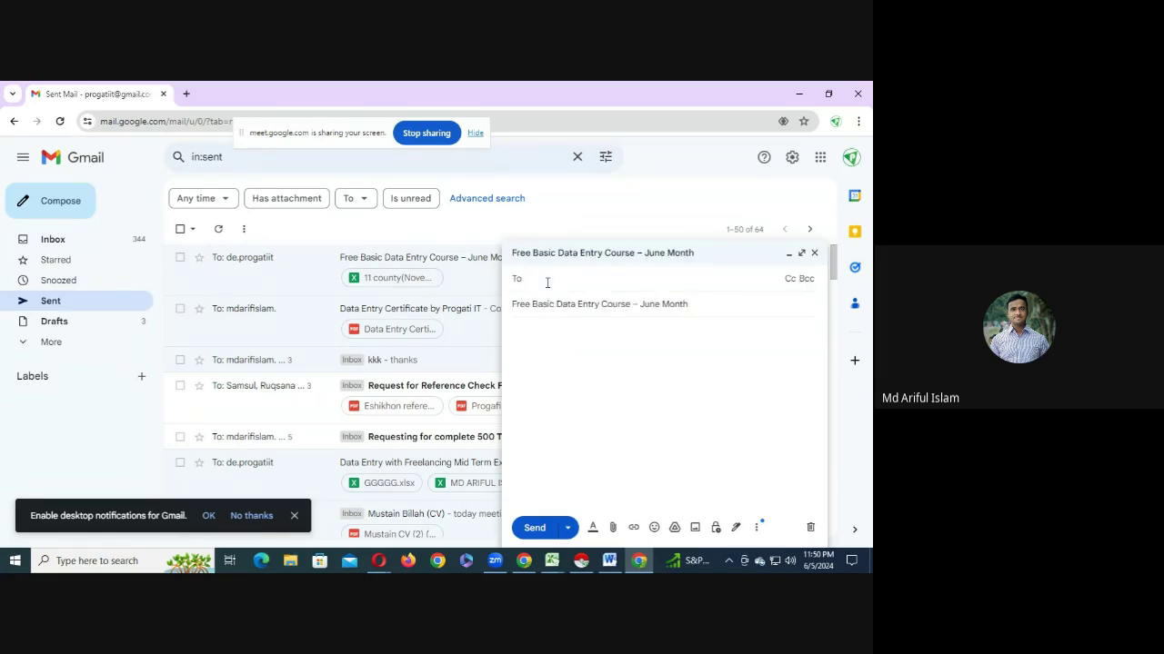
- Copy the submission email address from the Word document and paste it as the recipient
{"action": "left_click", "coordinate": [609, 561]}
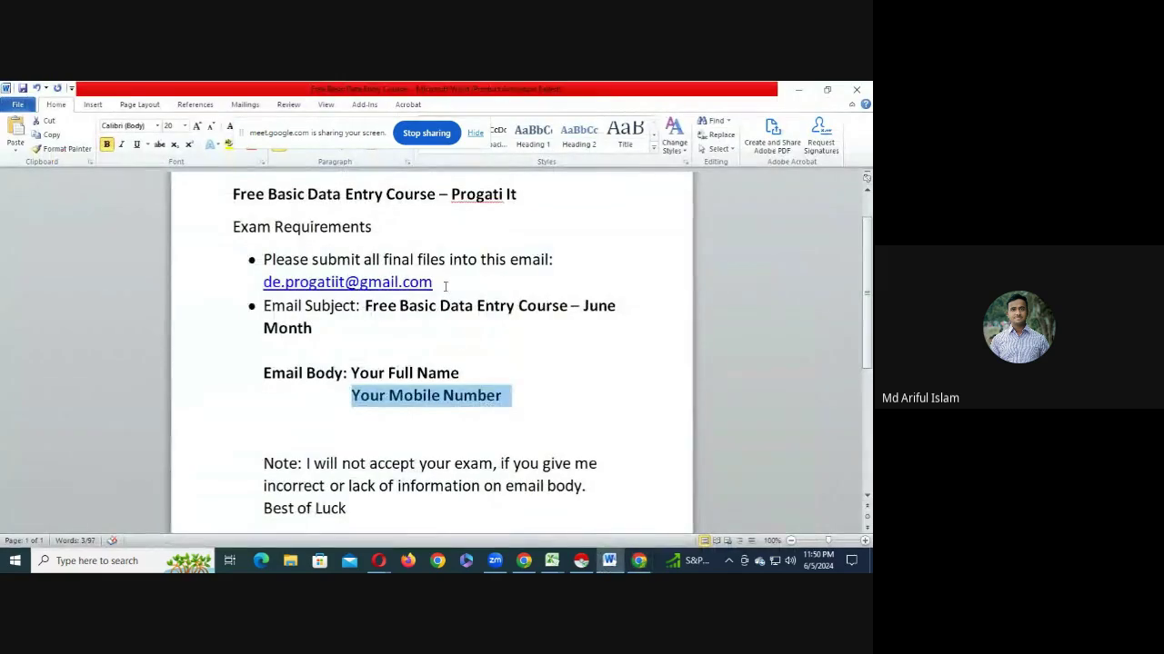
{"action": "left_click_drag", "start_coordinate": [444, 286], "coordinate": [255, 287]}
{"action": "key", "text": "ctrl+c"}
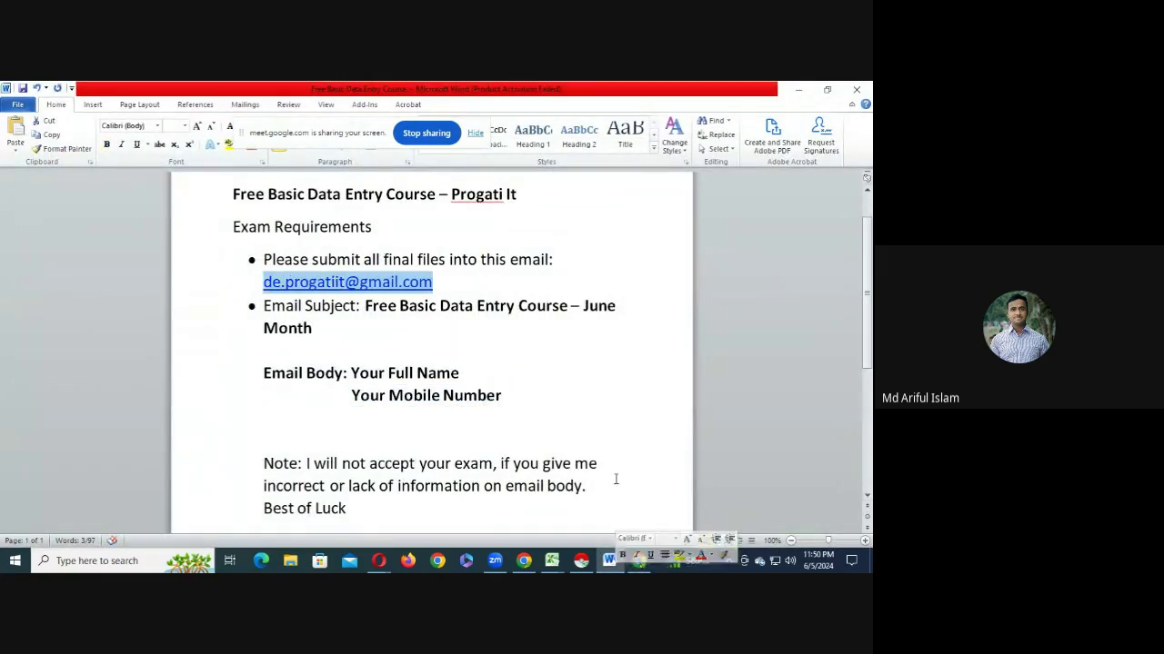
{"action": "left_click", "coordinate": [524, 561]}
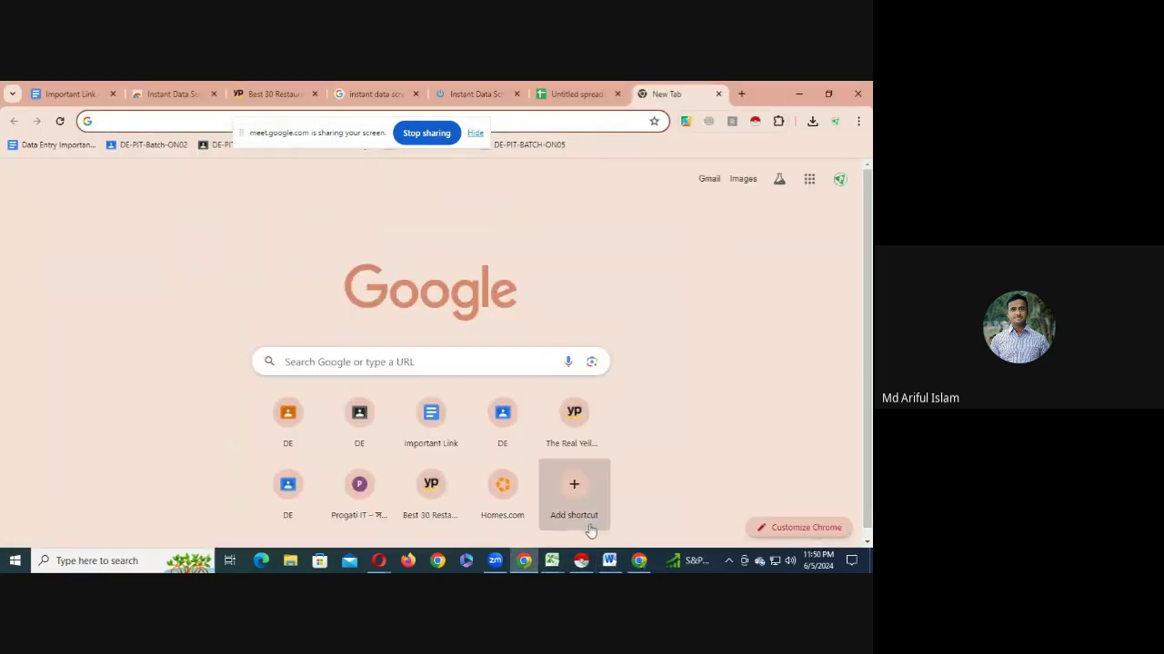
{"action": "left_click", "coordinate": [639, 561]}
{"action": "key", "text": "ctrl+v"}
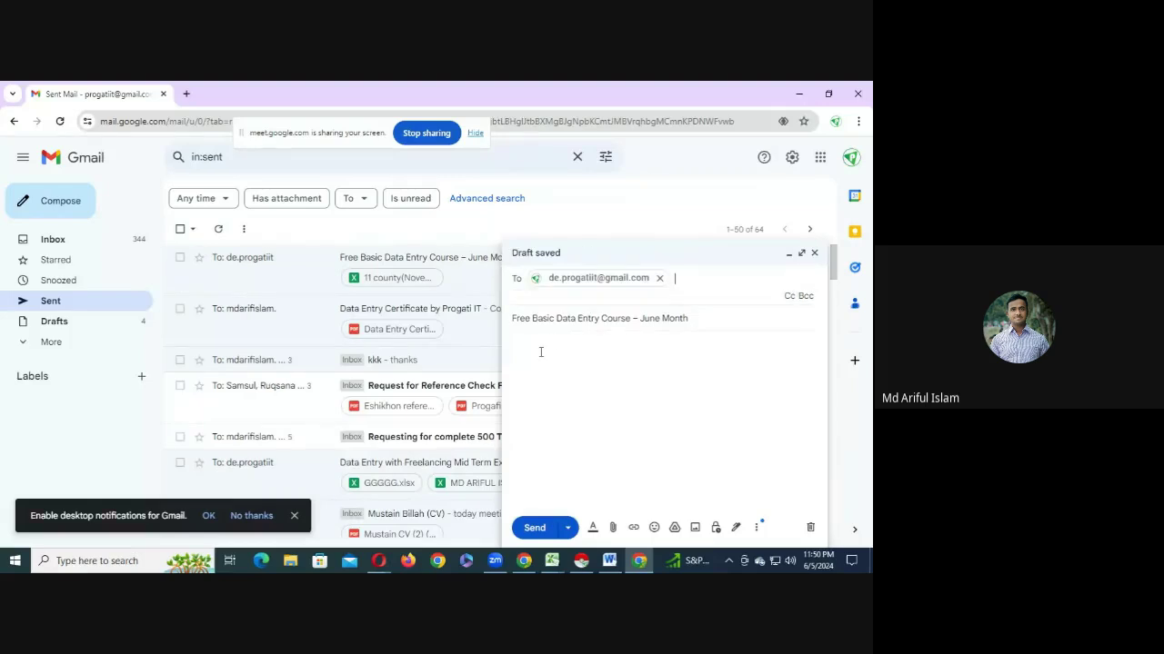
{"action": "left_click", "coordinate": [540, 352]}
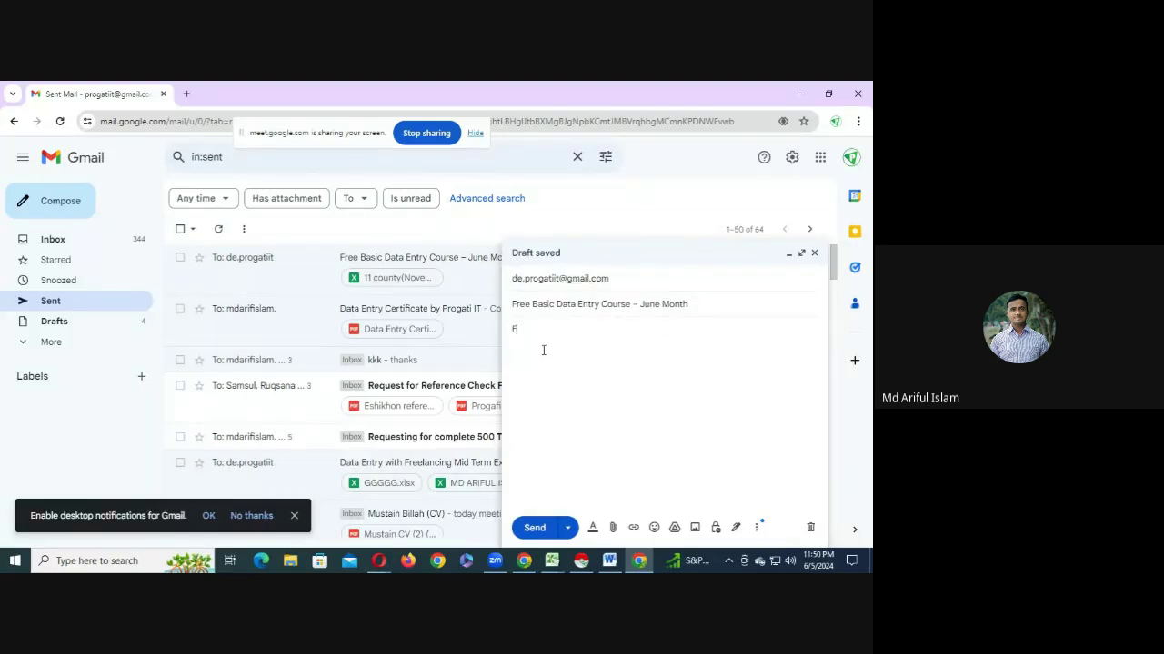
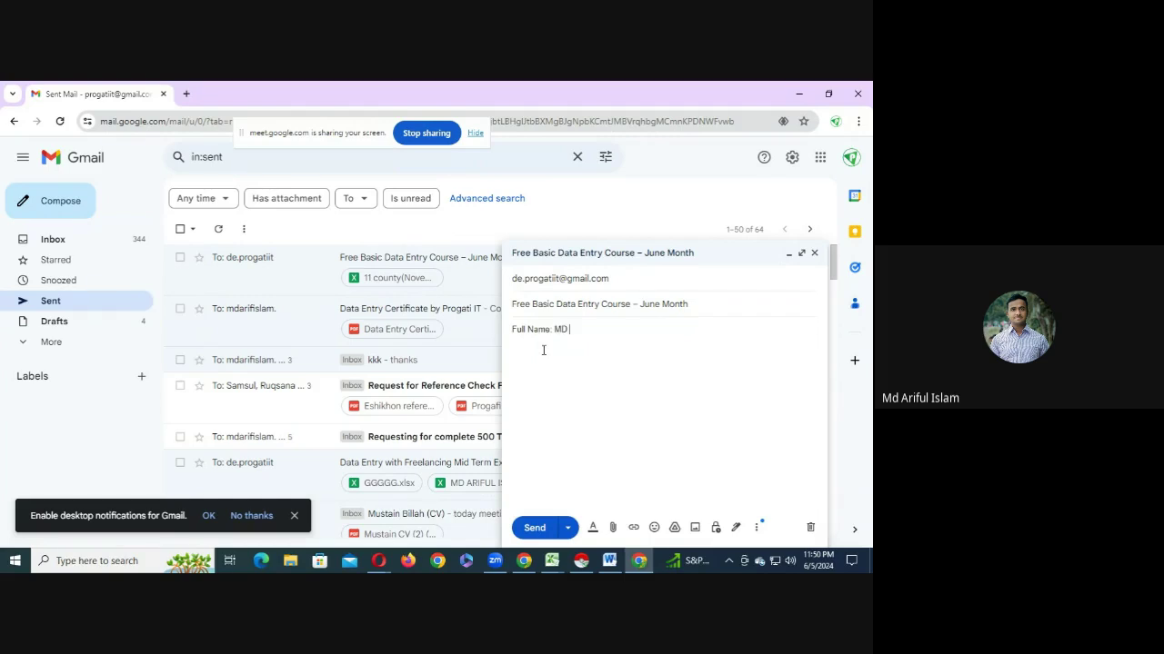
- Write 'Full Name:' and 'Phone Number:' lines with the sender's details, then start attaching a file
{"action": "key", "text": "BackSpace"}
{"action": "key", "text": "BackSpace"}
{"action": "key", "text": "Tab"}
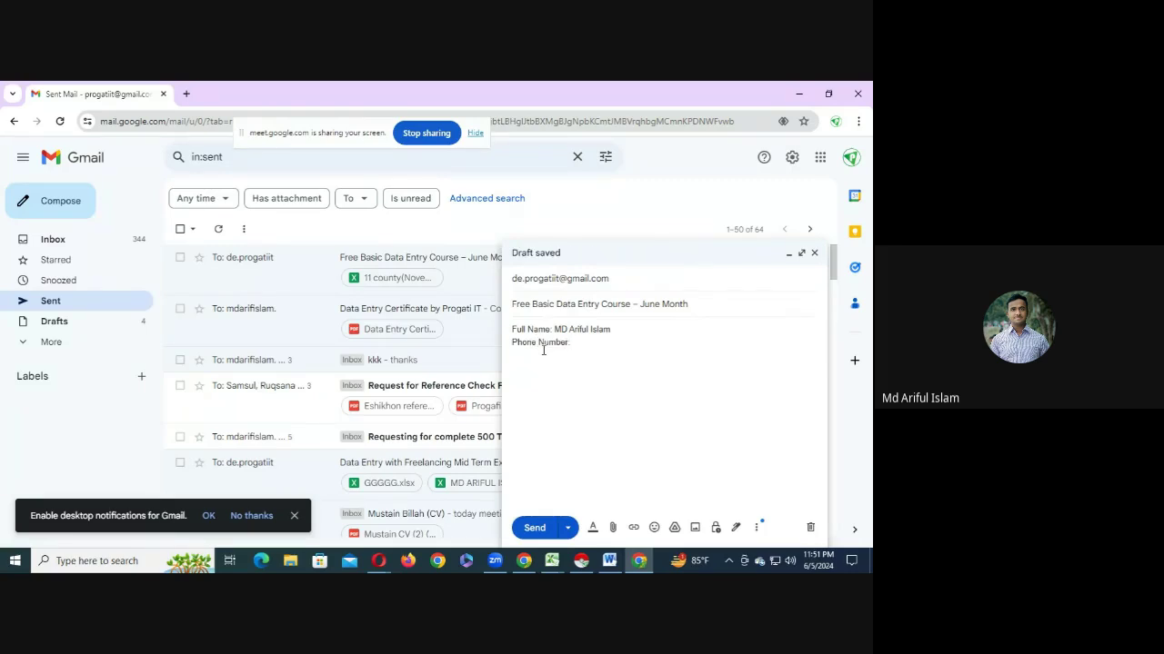
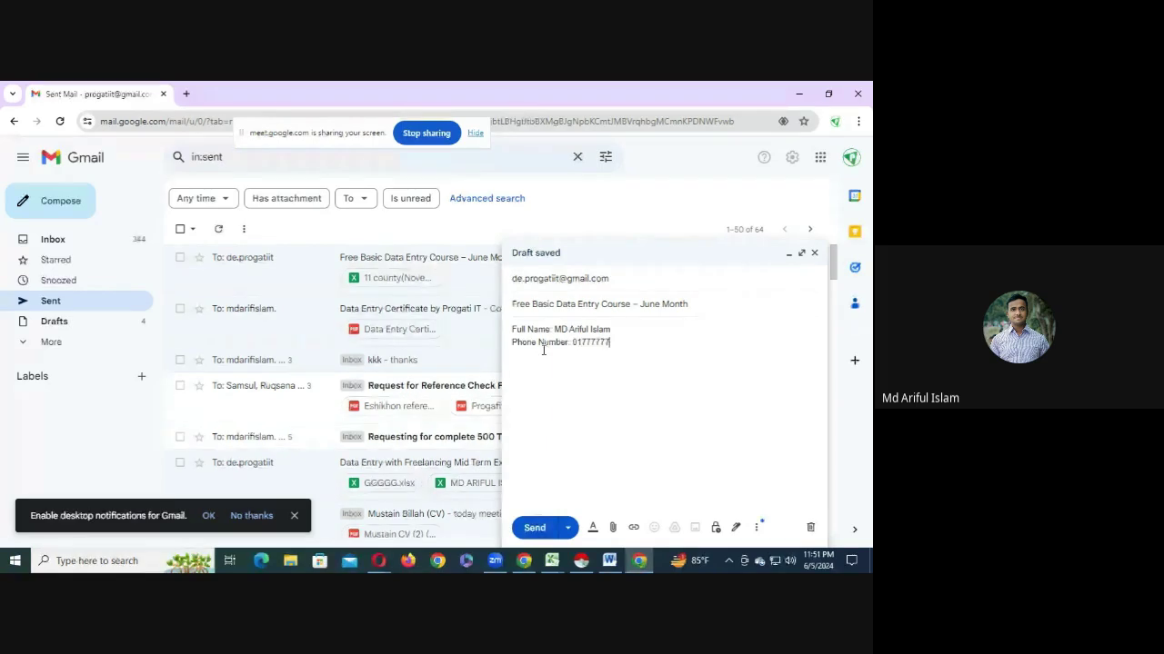
{"action": "left_click", "coordinate": [612, 528]}
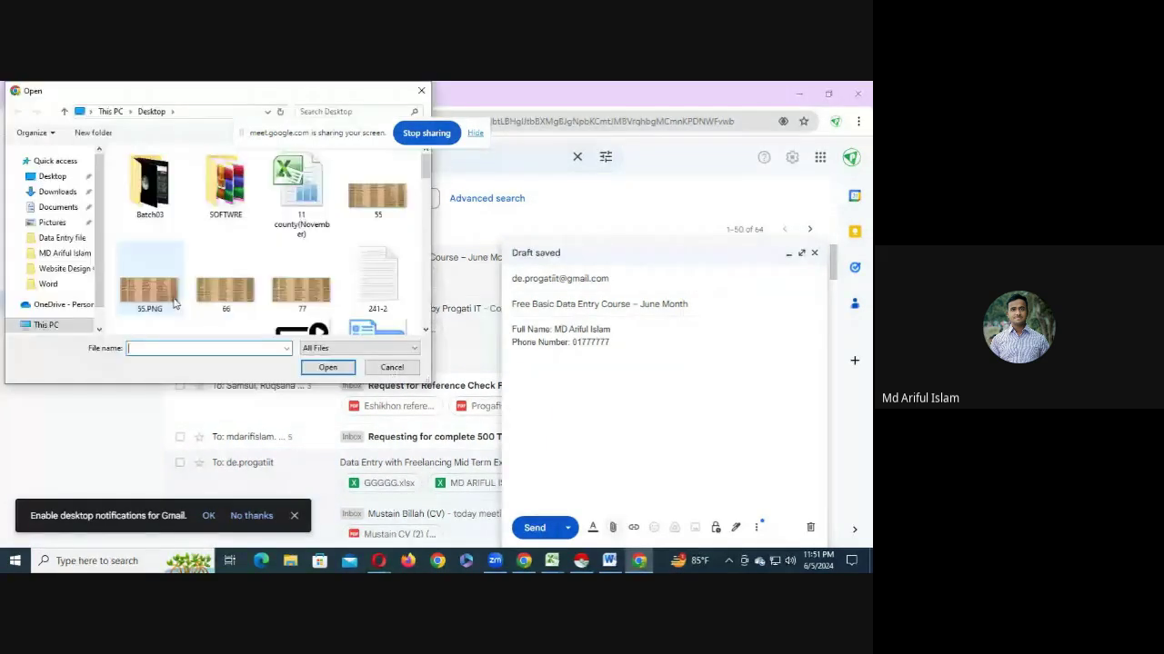
- Attach the 11 county(November).xlsx spreadsheet from the Open dialog
{"action": "double_click", "coordinate": [300, 194]}
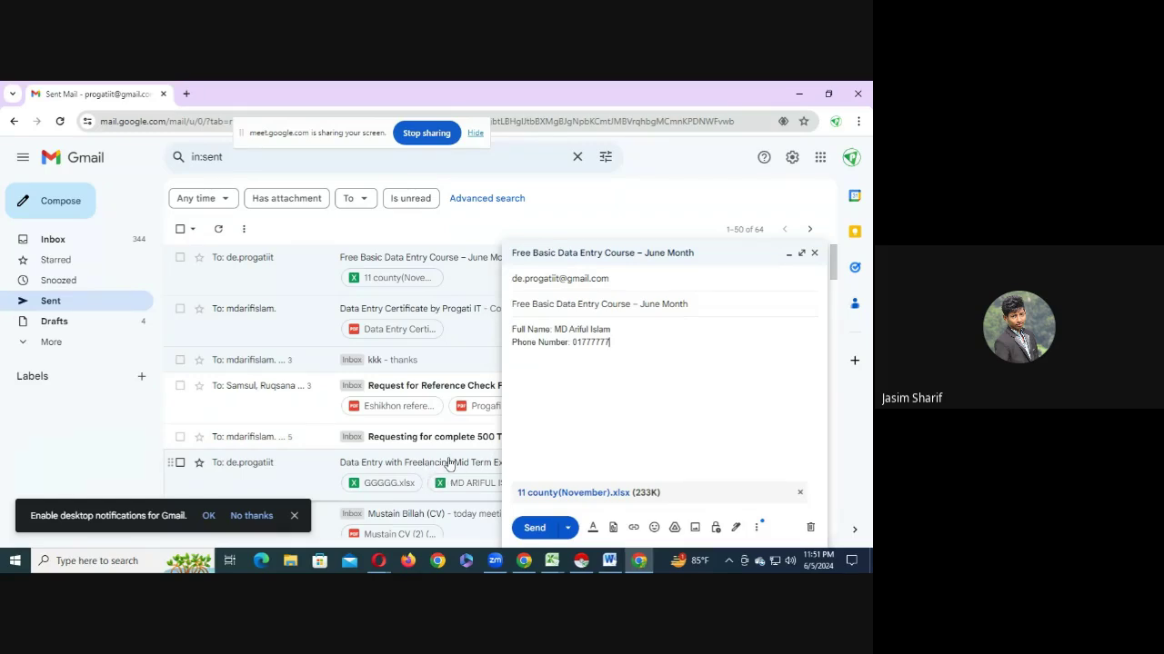
- Insert 'Real Estate' after 30 in the Alaska task paragraph and select the whole paragraph
{"action": "left_click", "coordinate": [609, 561]}
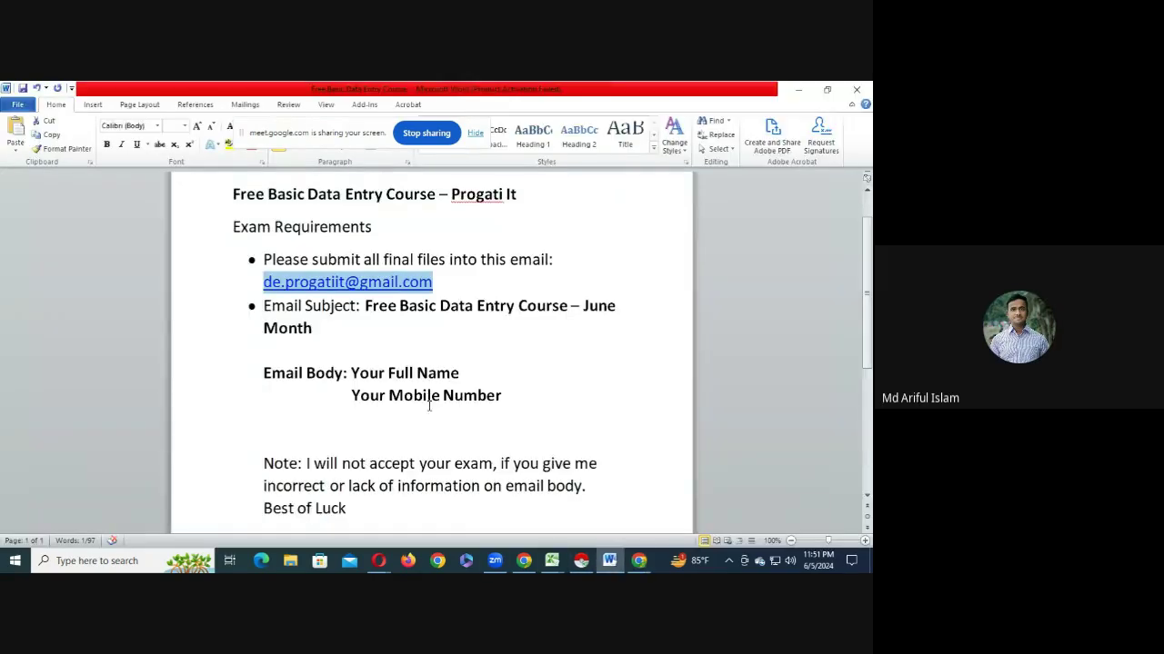
{"action": "scroll", "coordinate": [429, 406], "scroll_direction": "down", "scroll_amount": 5}
{"action": "left_click", "coordinate": [327, 338]}
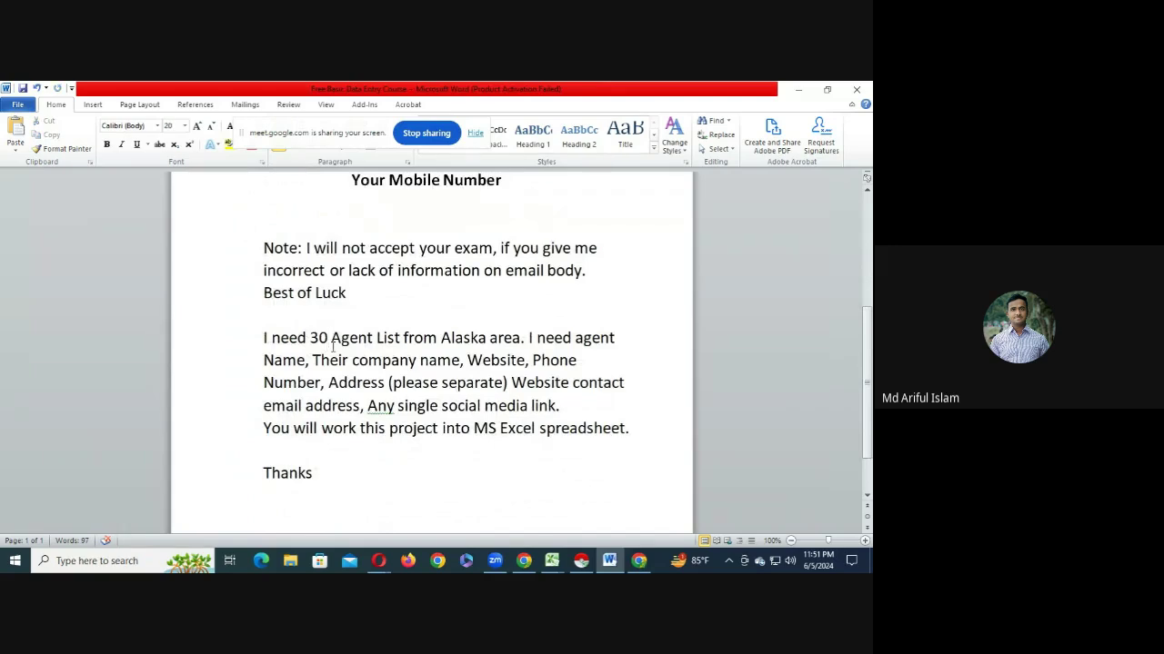
{"action": "type", "text": "Real Es"}
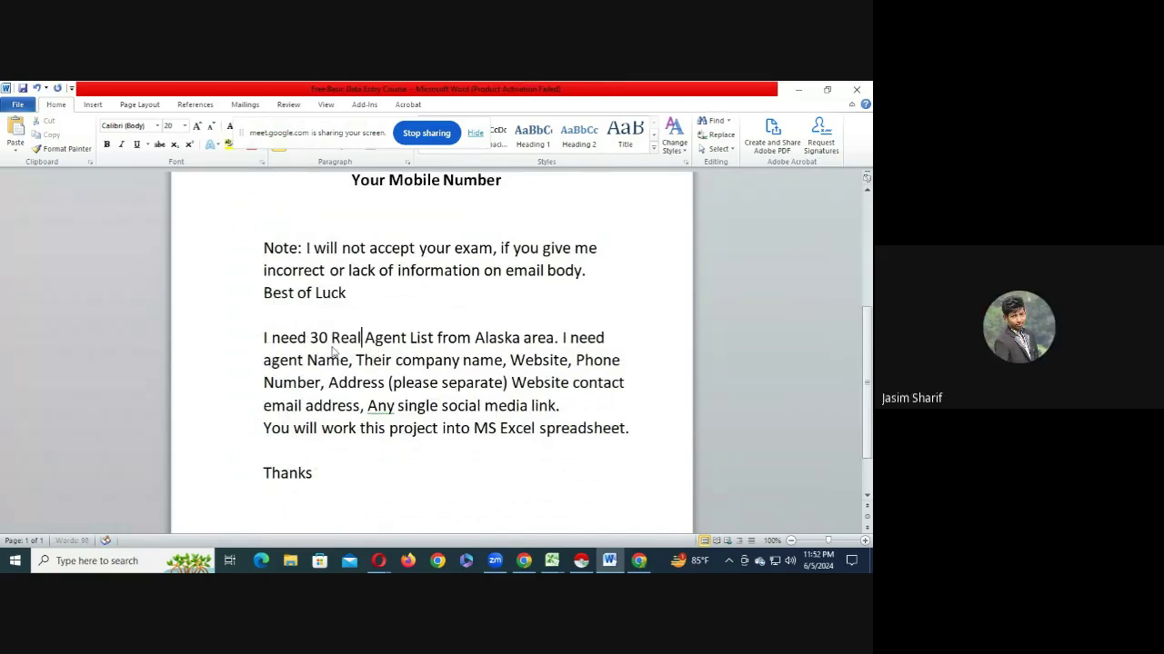
{"action": "type", "text": "tate"}
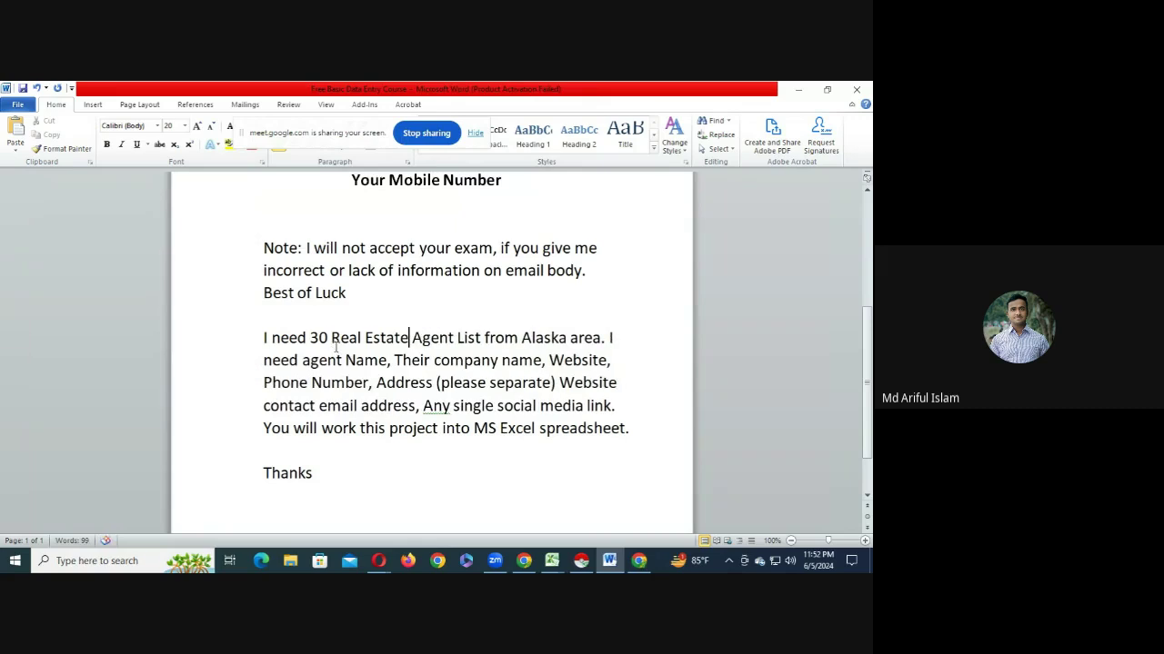
{"action": "scroll", "coordinate": [392, 397], "scroll_direction": "up", "scroll_amount": 3}
{"action": "scroll", "coordinate": [392, 398], "scroll_direction": "down", "scroll_amount": 3}
{"action": "scroll", "coordinate": [382, 449], "scroll_direction": "up", "scroll_amount": 3}
{"action": "scroll", "coordinate": [287, 343], "scroll_direction": "down", "scroll_amount": 3}
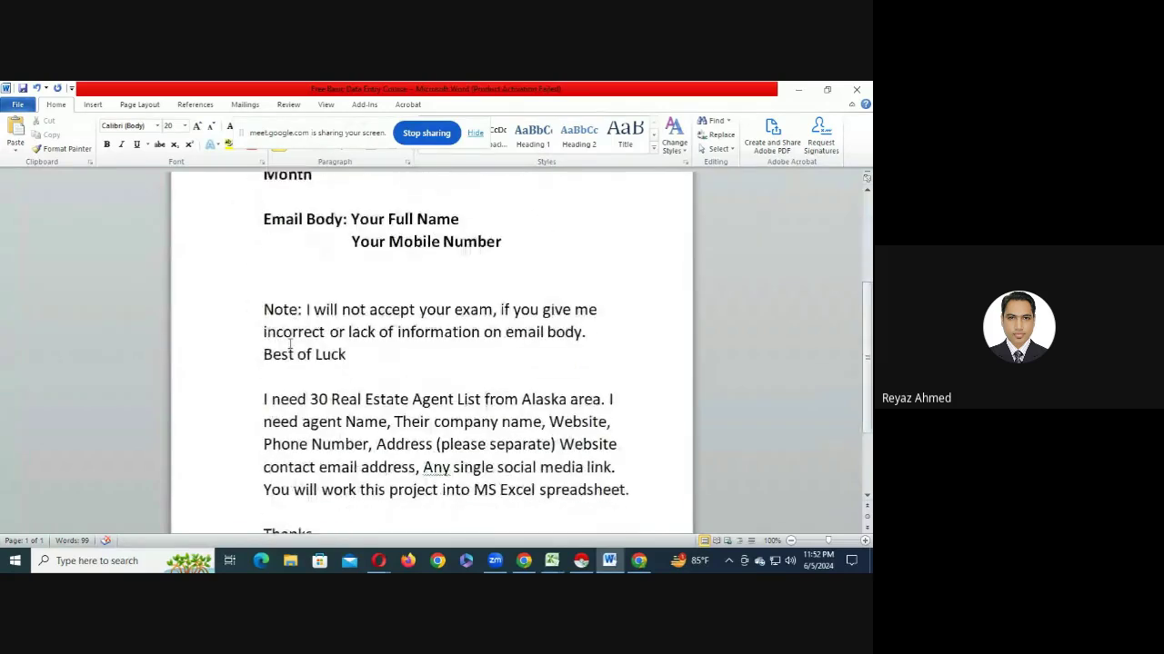
{"action": "left_click_drag", "start_coordinate": [259, 400], "coordinate": [640, 495]}
{"action": "key", "text": "ctrl+c"}
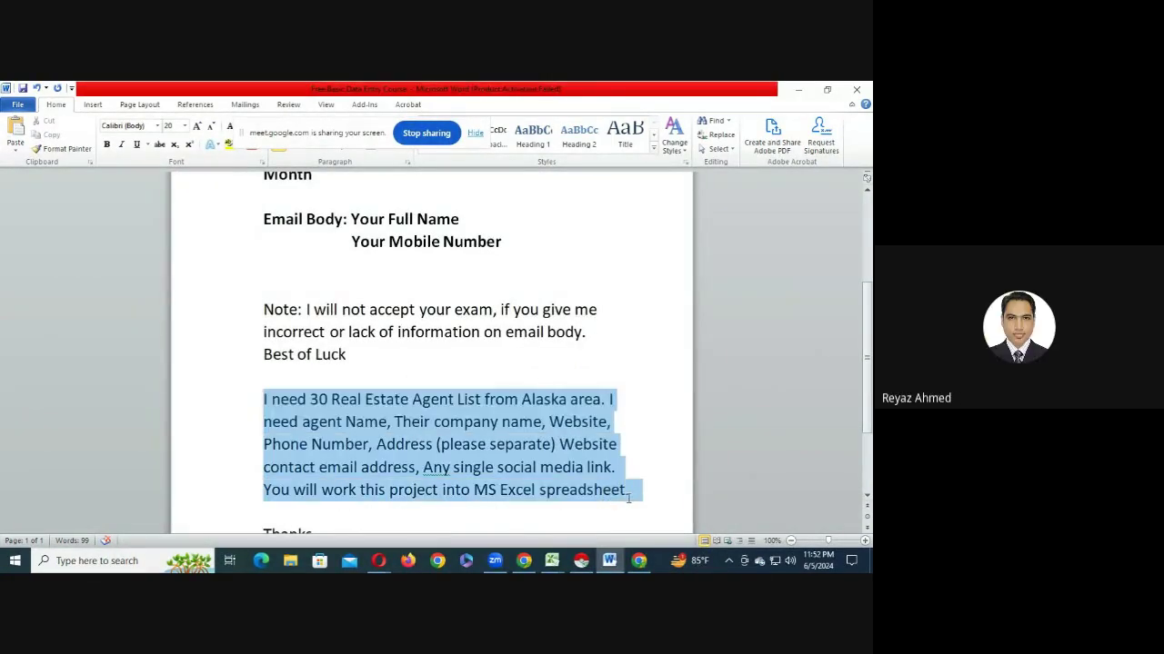
- Paste the Real Estate Agent task paragraph into the Meet chat and send it
{"action": "left_click", "coordinate": [378, 561]}
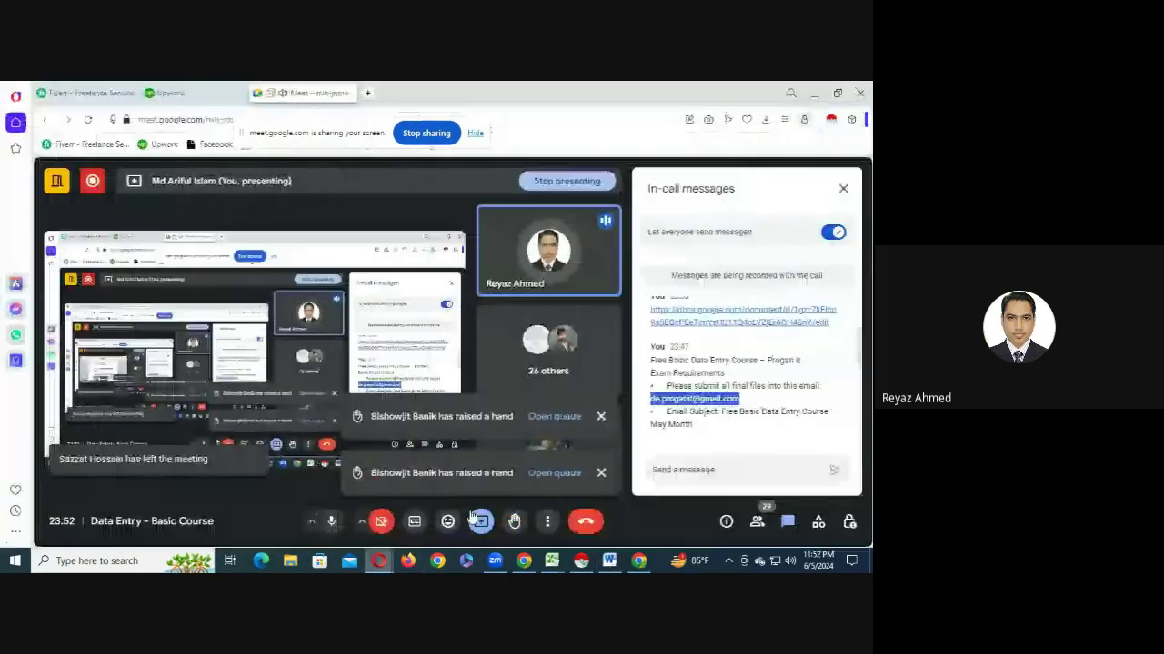
{"action": "left_click", "coordinate": [686, 465]}
{"action": "key", "text": "ctrl+v"}
{"action": "key", "text": "Return"}
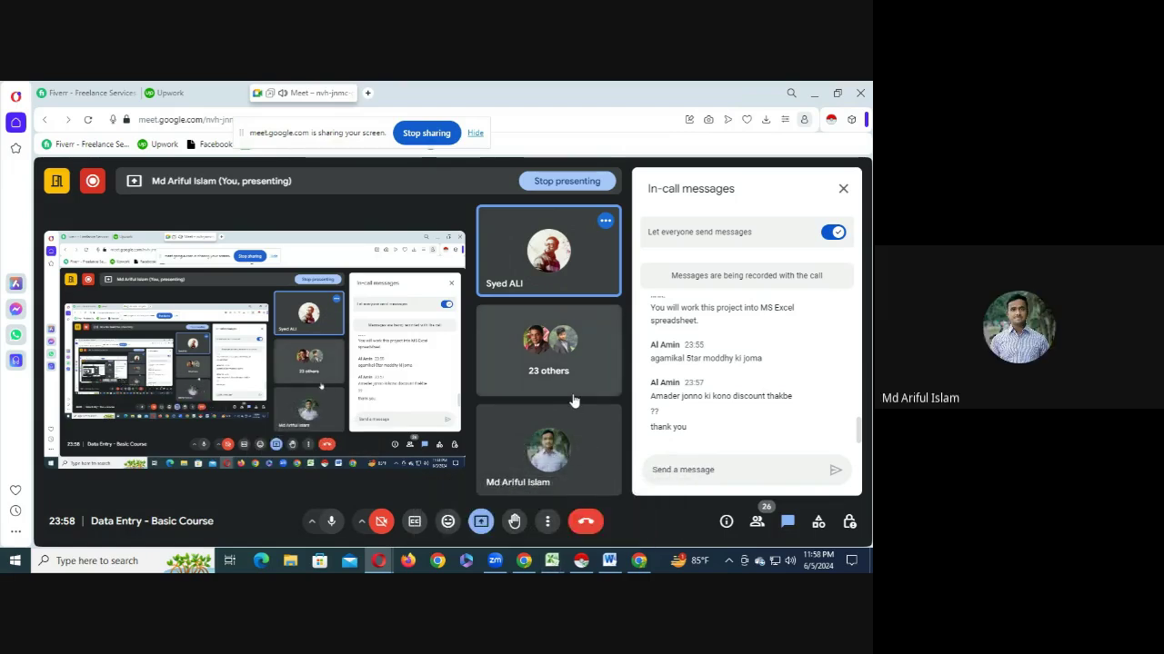
{"action": "left_click", "coordinate": [522, 563]}
- Scroll through the 'Important Link - Data Entry - Progati IT' doc's links and directory site lists
{"action": "left_click", "coordinate": [62, 93]}
{"action": "scroll", "coordinate": [313, 389], "scroll_direction": "up", "scroll_amount": 3}
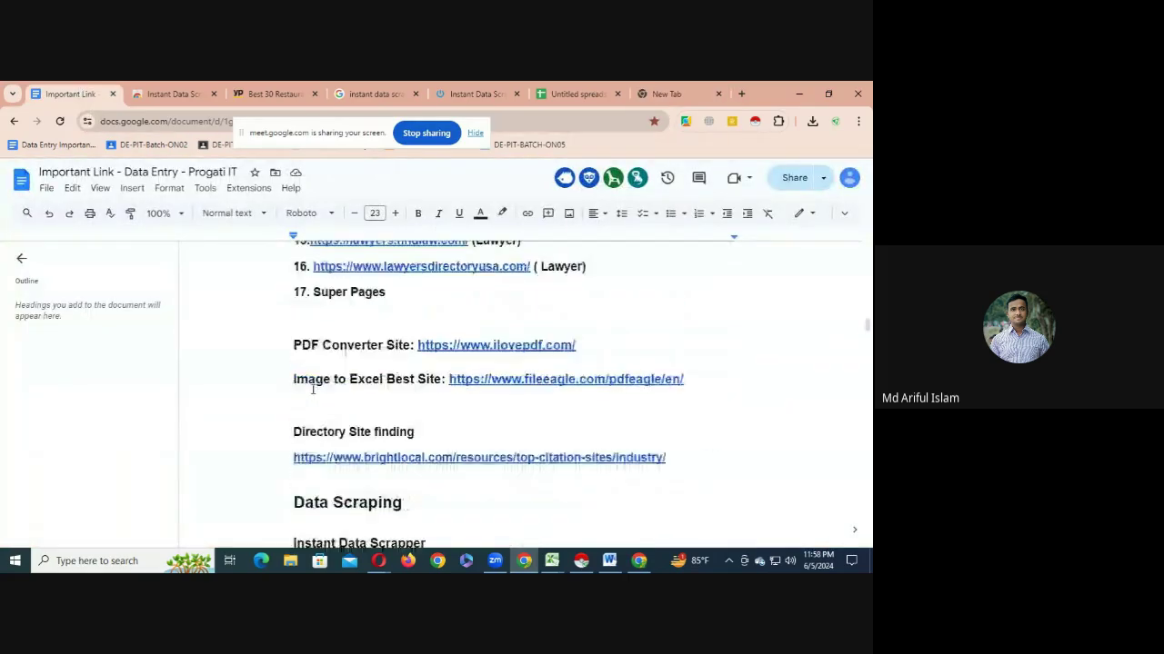
{"action": "scroll", "coordinate": [313, 389], "scroll_direction": "up", "scroll_amount": 15}
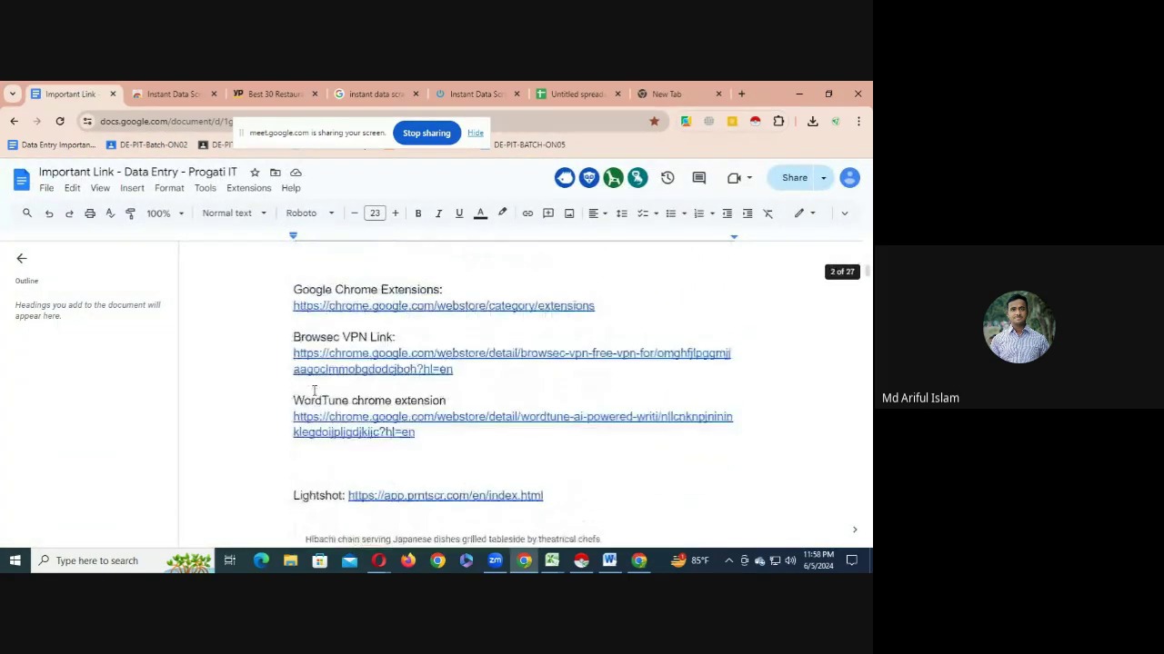
{"action": "scroll", "coordinate": [313, 391], "scroll_direction": "down", "scroll_amount": 3}
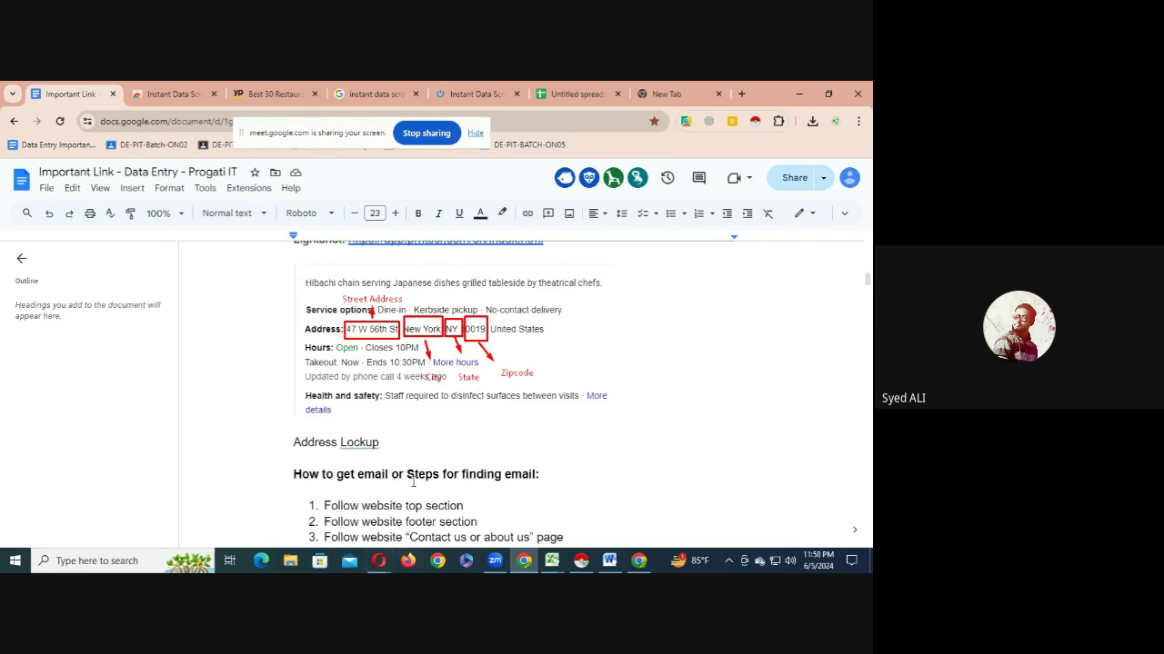
{"action": "scroll", "coordinate": [414, 482], "scroll_direction": "down", "scroll_amount": 20}
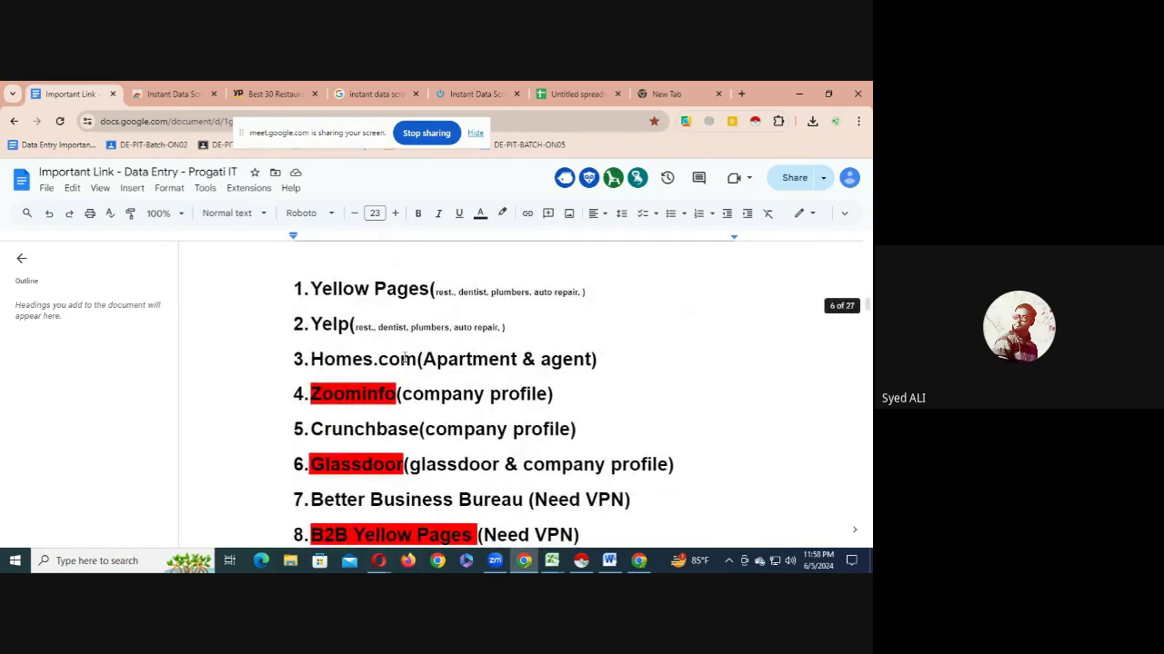
{"action": "scroll", "coordinate": [404, 359], "scroll_direction": "down", "scroll_amount": 20}
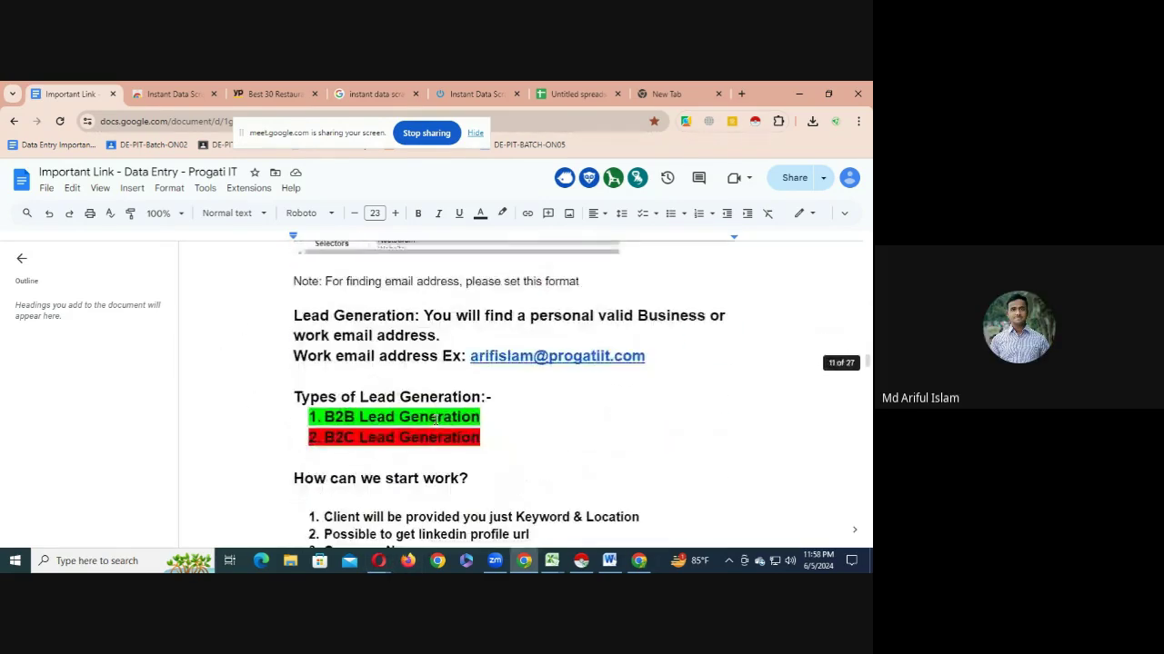
{"action": "scroll", "coordinate": [436, 420], "scroll_direction": "up", "scroll_amount": 20}
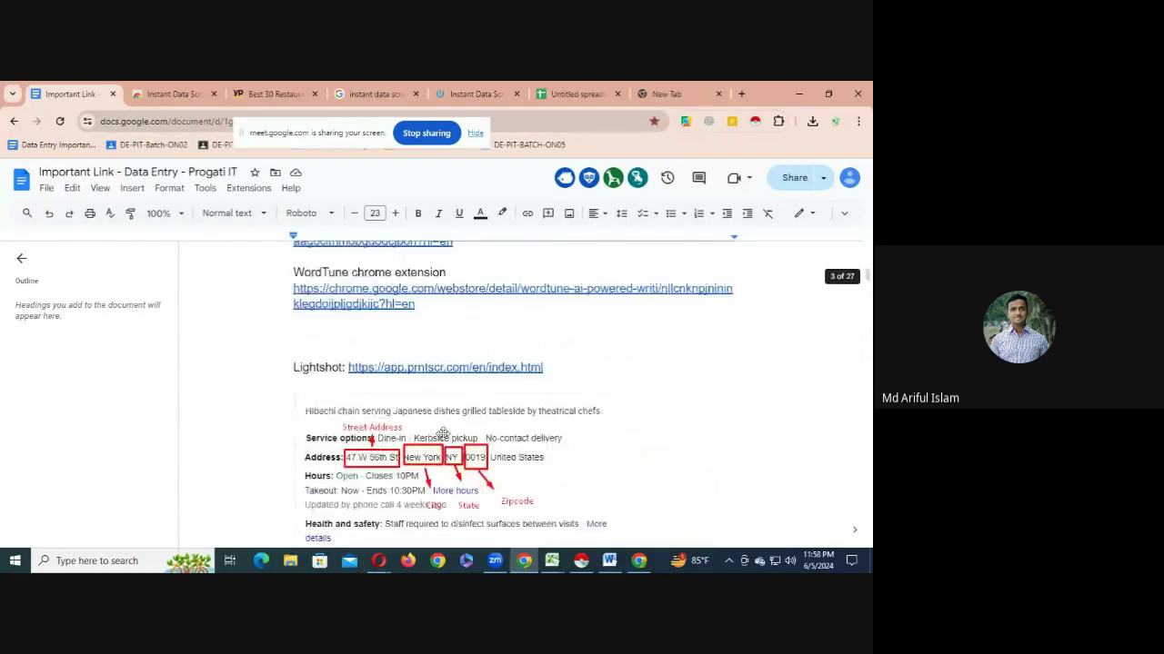
{"action": "scroll", "coordinate": [443, 434], "scroll_direction": "up", "scroll_amount": 10}
{"action": "scroll", "coordinate": [442, 438], "scroll_direction": "down", "scroll_amount": 11}
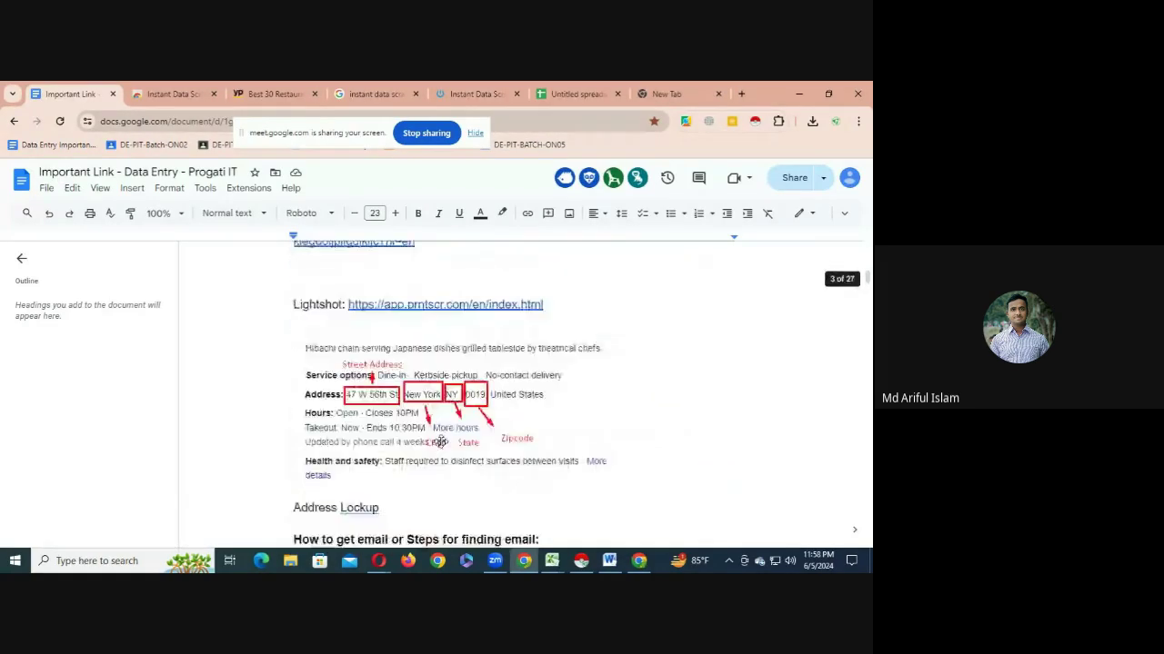
{"action": "scroll", "coordinate": [440, 442], "scroll_direction": "down", "scroll_amount": 10}
- Return to the Meet call and request Stop recording from Activities > Recording
{"action": "mouse_move", "coordinate": [378, 560]}
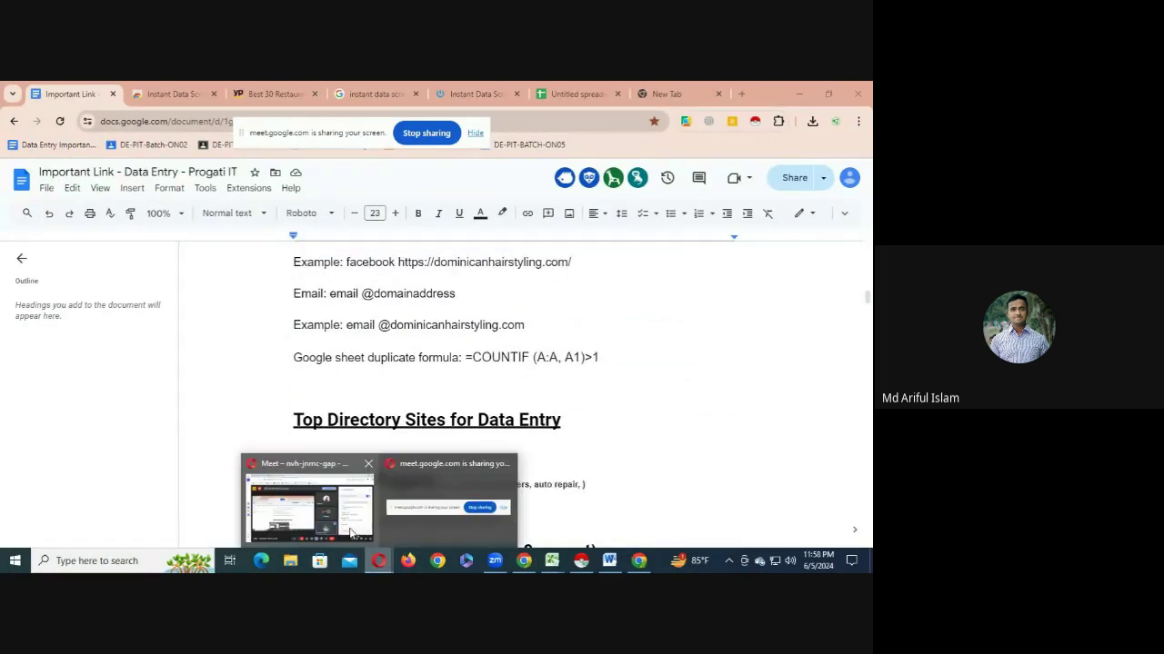
{"action": "left_click", "coordinate": [300, 495]}
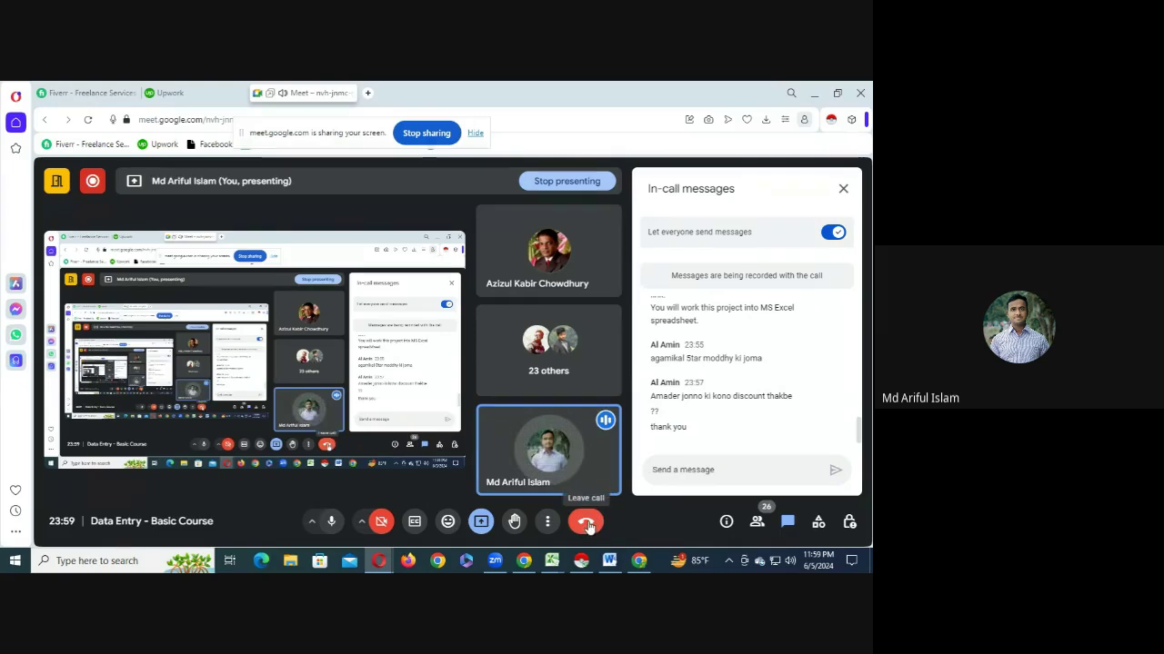
{"action": "left_click", "coordinate": [818, 521]}
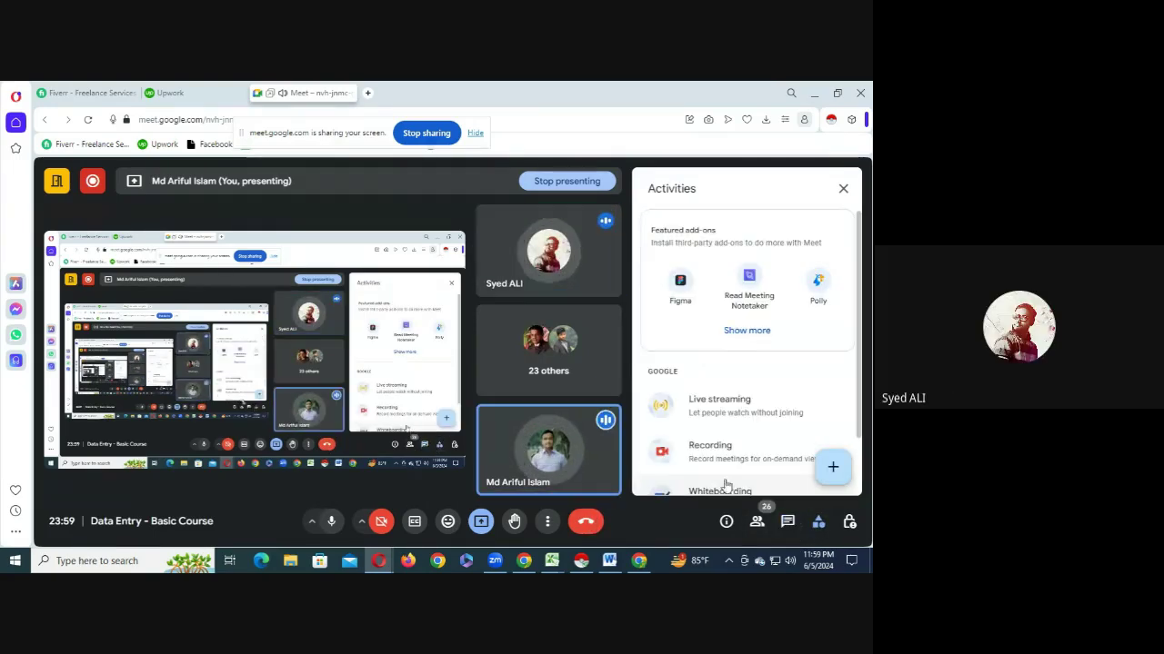
{"action": "left_click", "coordinate": [684, 451]}
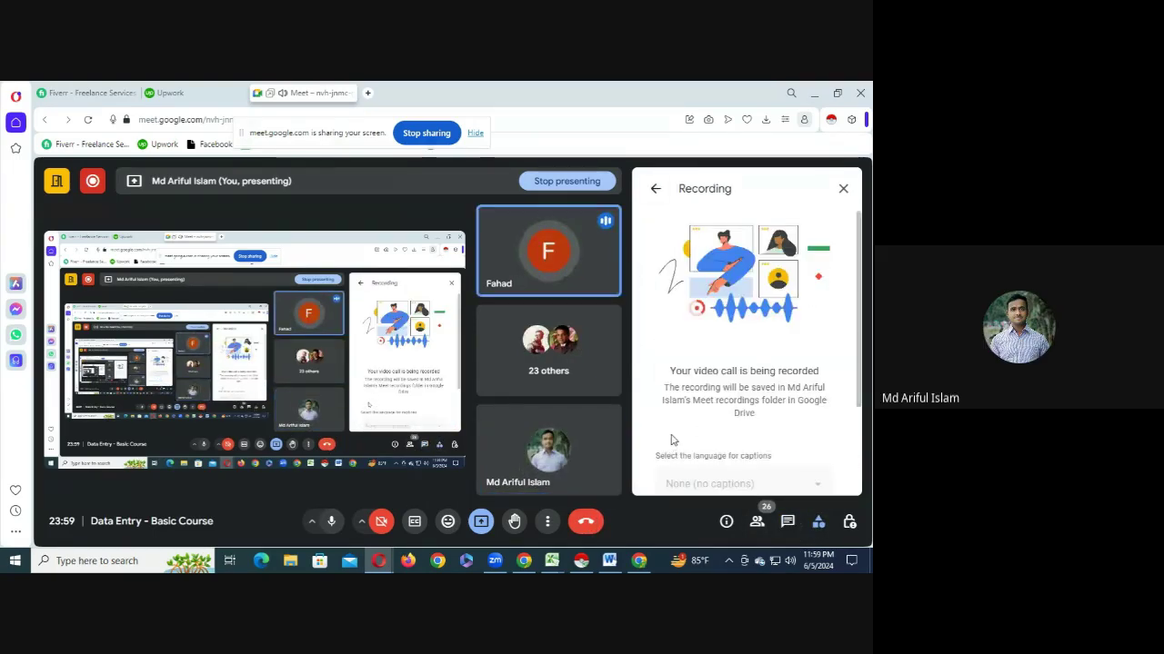
{"action": "scroll", "coordinate": [673, 441], "scroll_direction": "down", "scroll_amount": 2}
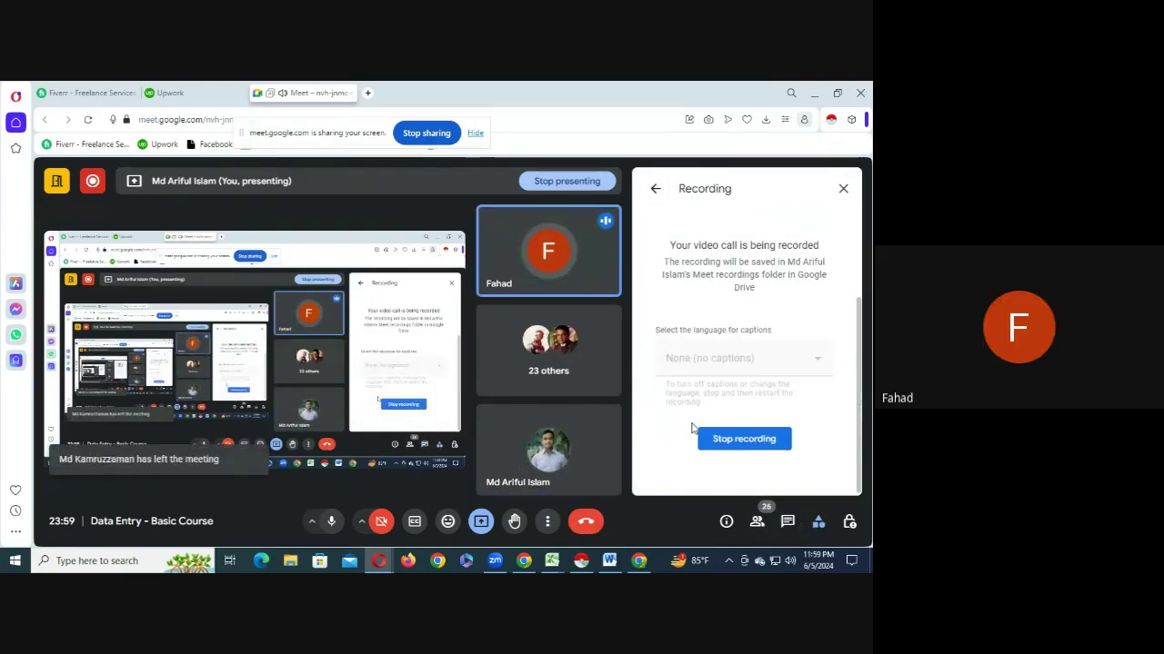
{"action": "left_click", "coordinate": [742, 440]}
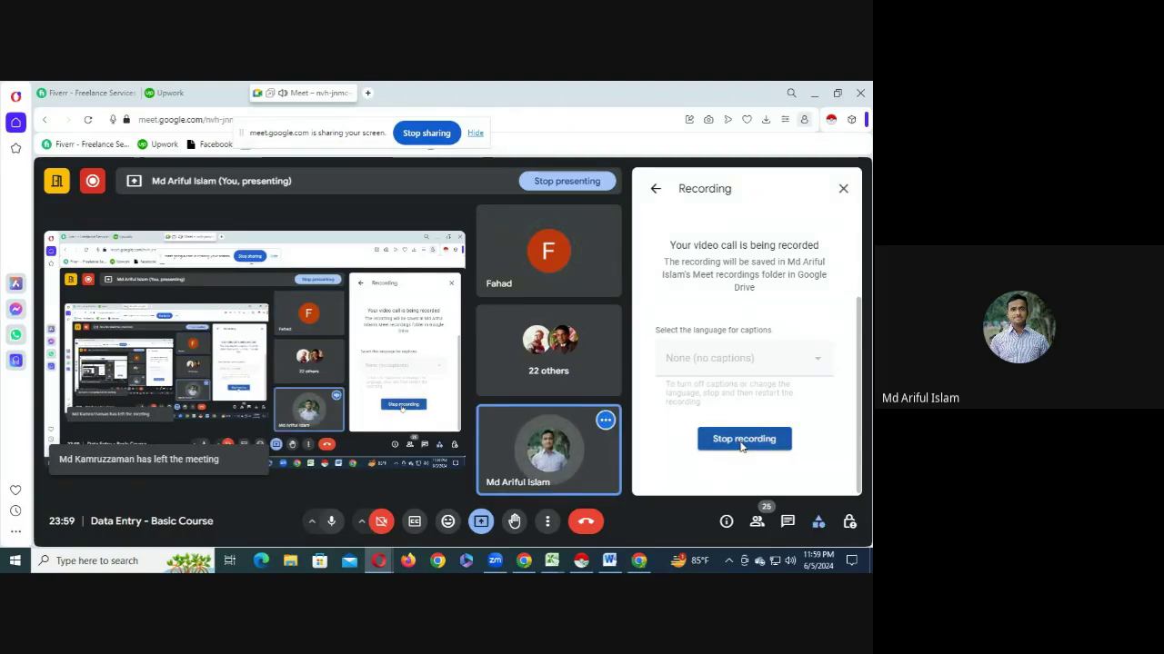